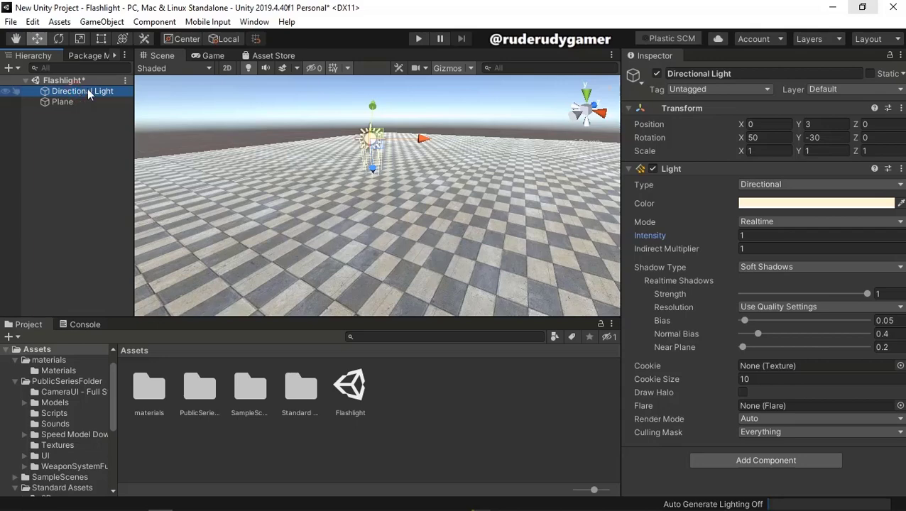
Step: Keep the Directional Light on Realtime and set its Intensity to 0.1
{"action": "left_click", "coordinate": [745, 223]}
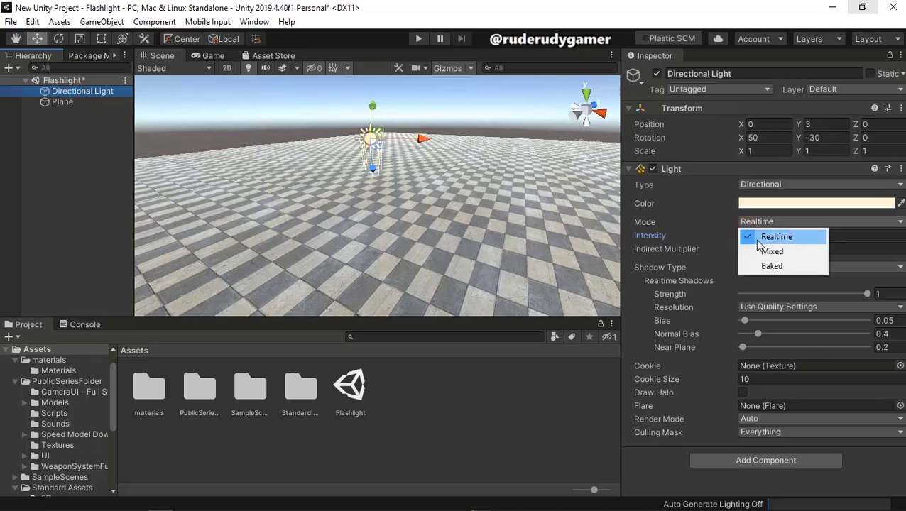
{"action": "left_click", "coordinate": [772, 237]}
{"action": "left_click", "coordinate": [775, 237]}
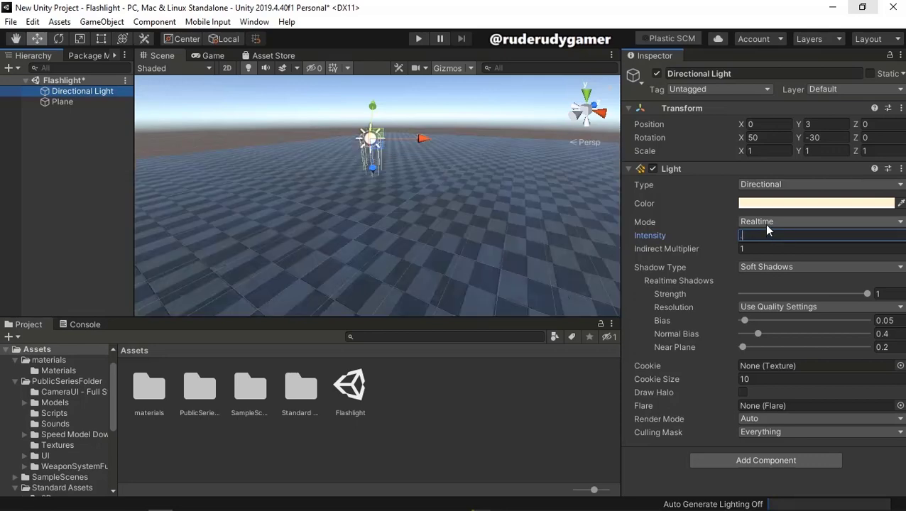
{"action": "type", "text": "0.1"}
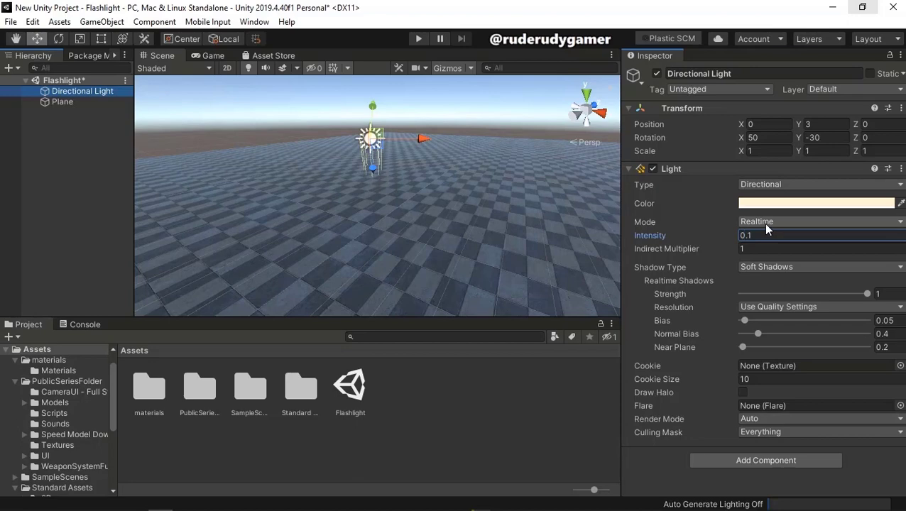
{"action": "left_click", "coordinate": [69, 102]}
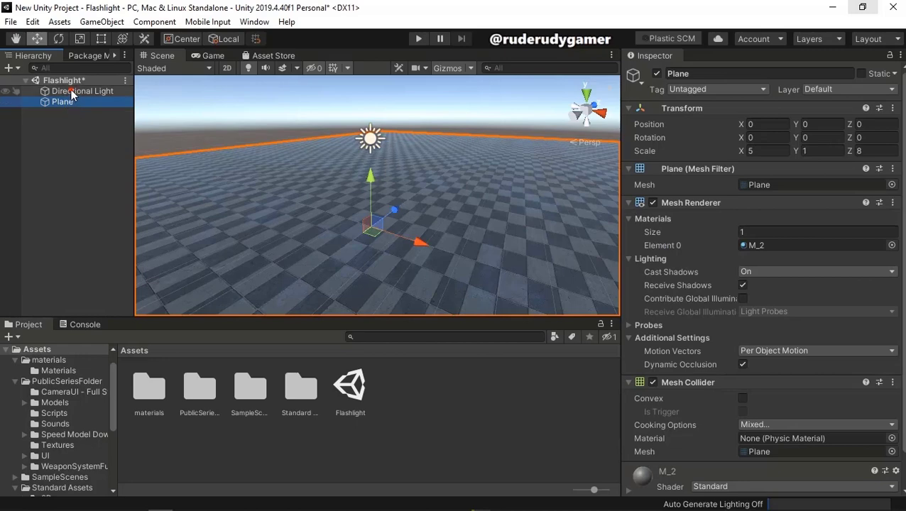
Step: Drag the FPSController prefab from Standard Assets/Characters/FirstPersonCharacter/Prefabs into the scene
{"action": "left_click", "coordinate": [71, 90]}
{"action": "double_click", "coordinate": [299, 390]}
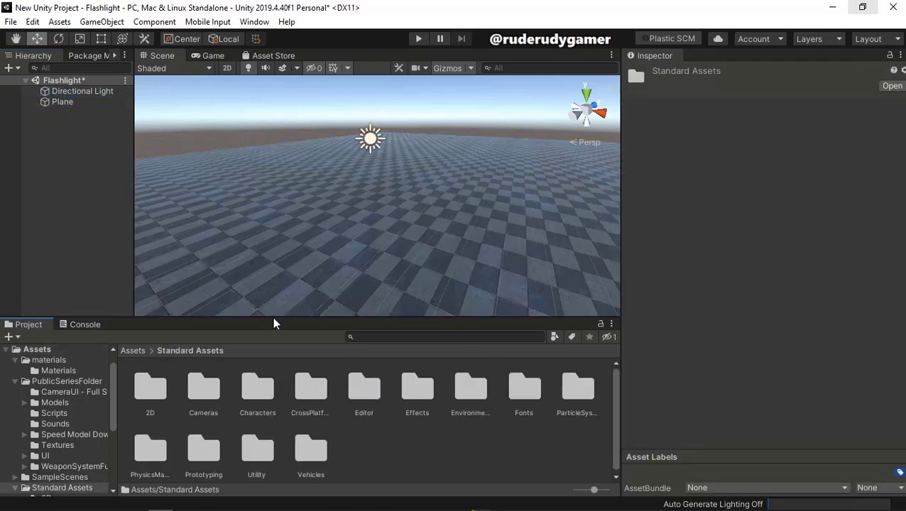
{"action": "double_click", "coordinate": [253, 390]}
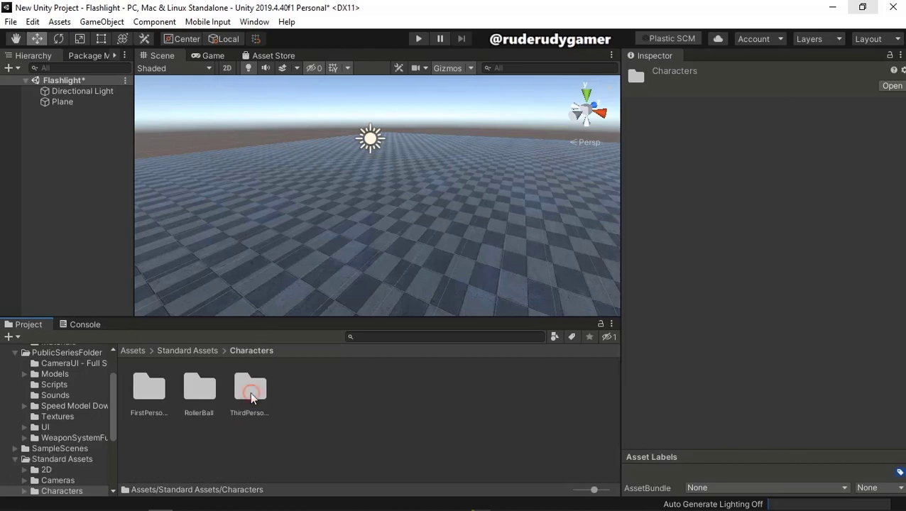
{"action": "double_click", "coordinate": [149, 391]}
{"action": "left_click", "coordinate": [201, 391]}
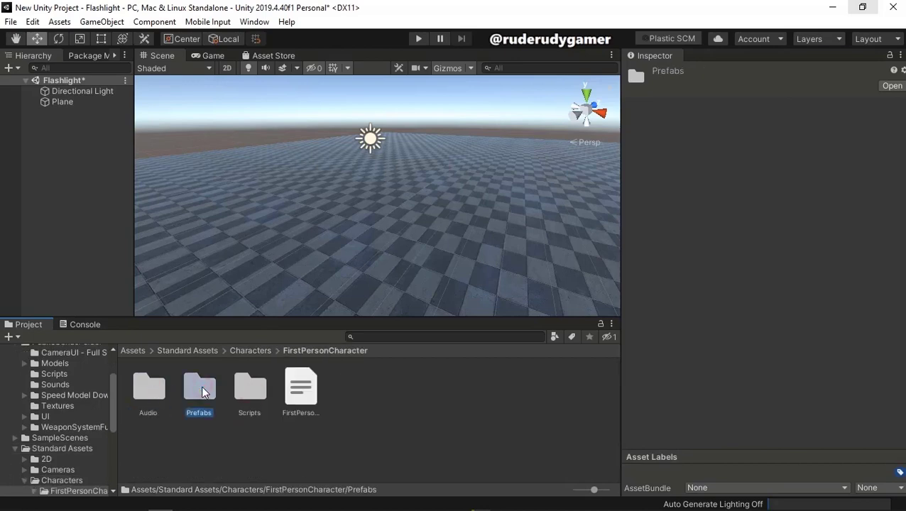
{"action": "double_click", "coordinate": [202, 392]}
{"action": "left_click", "coordinate": [157, 392]}
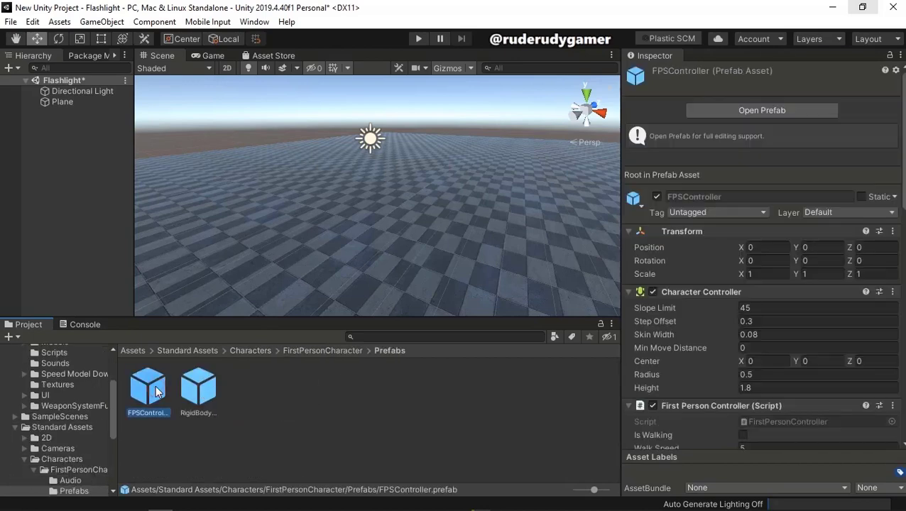
{"action": "left_click_drag", "start_coordinate": [157, 393], "coordinate": [370, 255]}
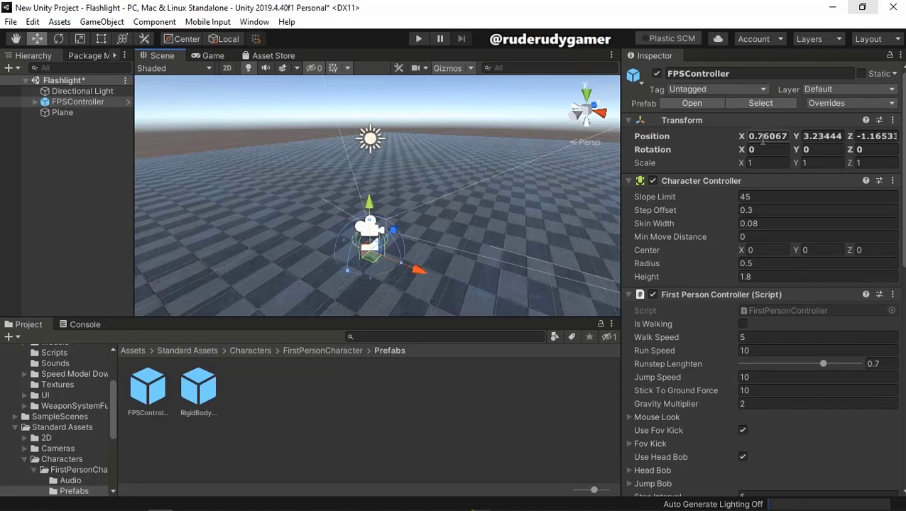
Step: Set the FPSController's position to 0, 0, 0 and reselect it in the Hierarchy
{"action": "left_click", "coordinate": [824, 135]}
{"action": "type", "text": "0"}
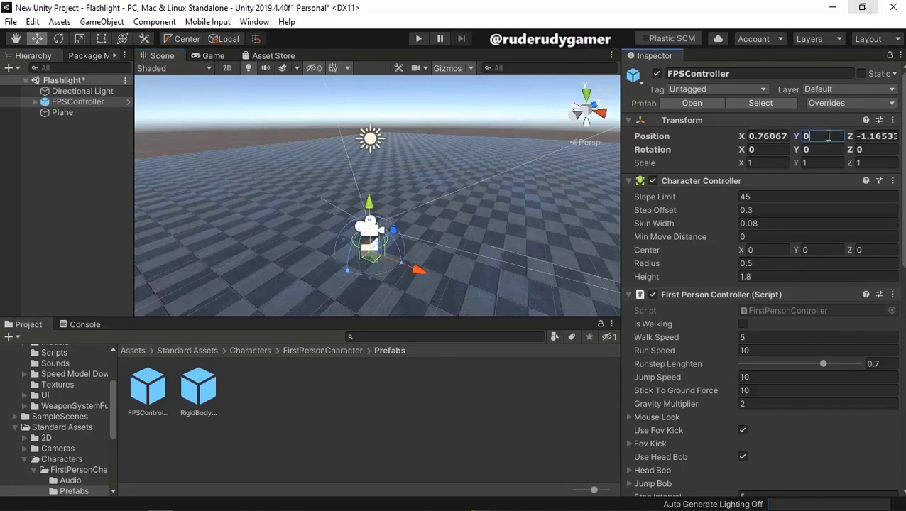
{"action": "left_click", "coordinate": [767, 136]}
{"action": "type", "text": "0"}
{"action": "left_click", "coordinate": [868, 136]}
{"action": "type", "text": "0"}
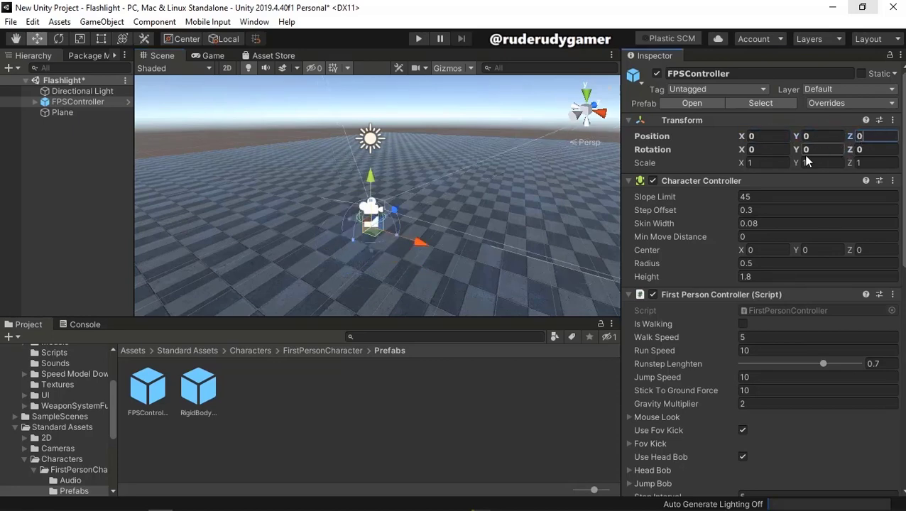
{"action": "left_click", "coordinate": [372, 246]}
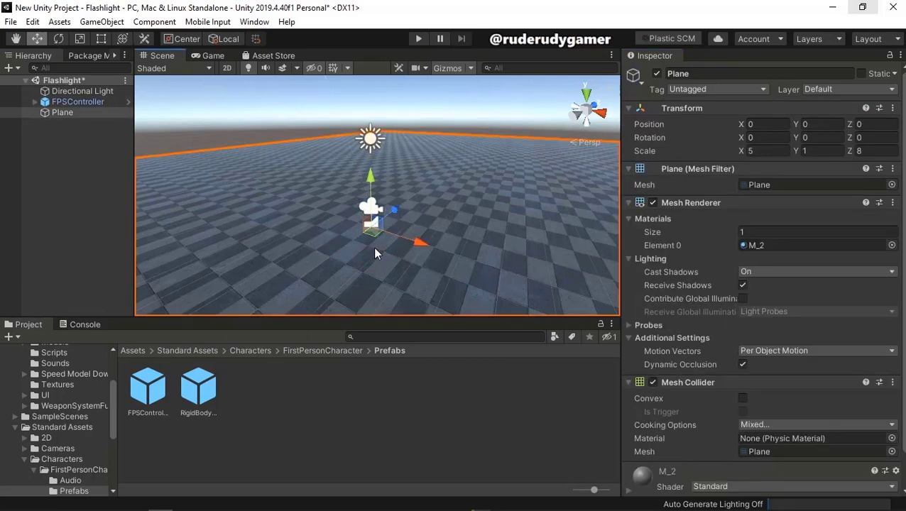
{"action": "middle_click_drag", "start_coordinate": [373, 247], "coordinate": [419, 199]}
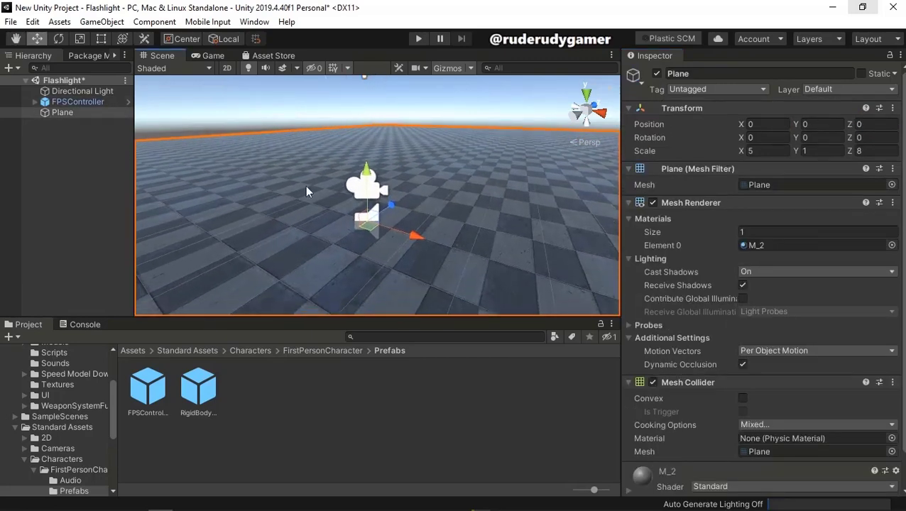
{"action": "left_click", "coordinate": [81, 102]}
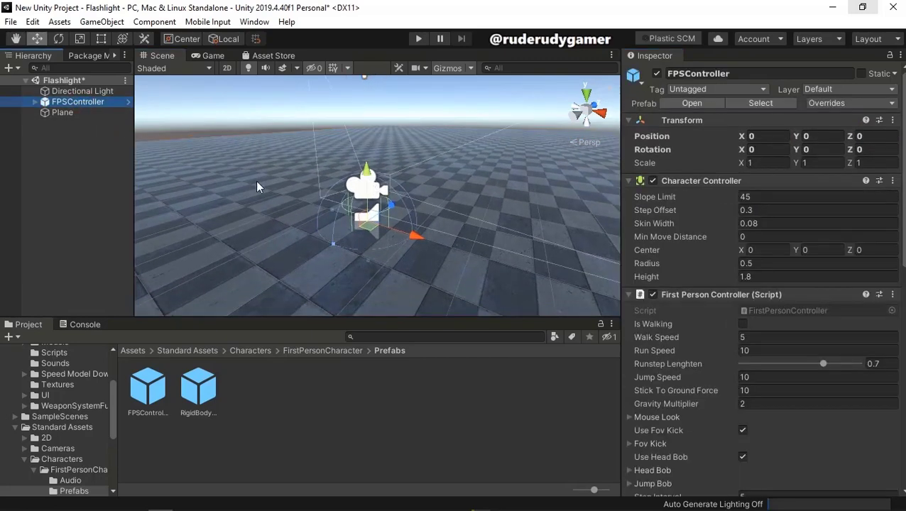
{"action": "right_click", "coordinate": [73, 102]}
Step: Unpack the FPSController completely and lift it to Y 0.965 above the plane
{"action": "left_click", "coordinate": [137, 264]}
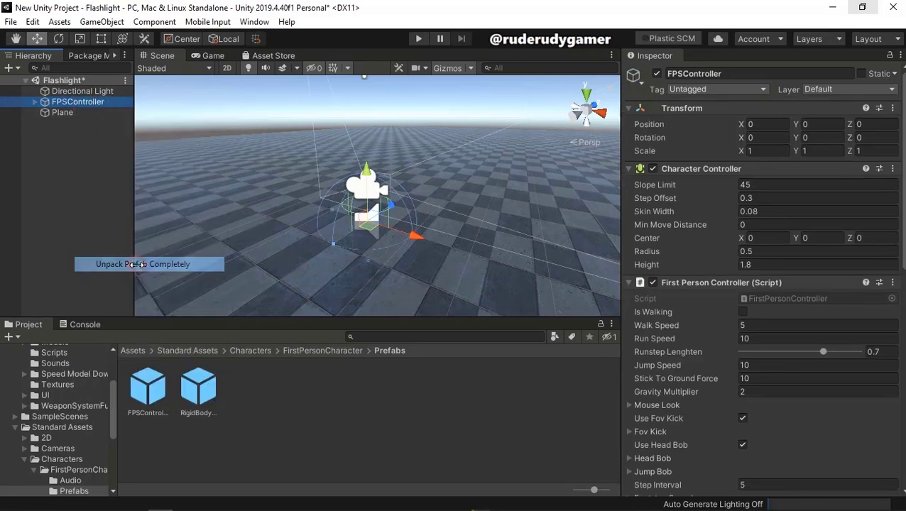
{"action": "left_click_drag", "start_coordinate": [367, 174], "coordinate": [368, 141]}
{"action": "left_click_drag", "start_coordinate": [365, 213], "coordinate": [357, 239], "text": "alt"}
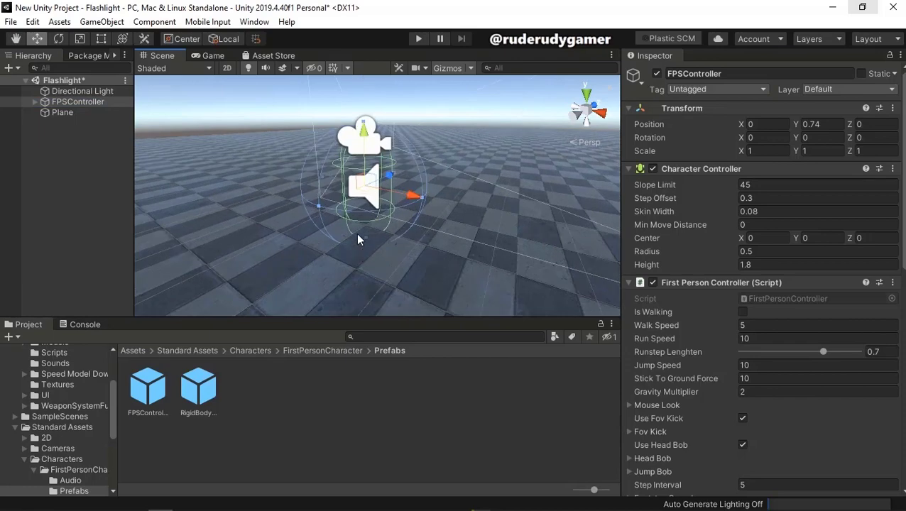
{"action": "scroll", "coordinate": [357, 239], "scroll_direction": "up", "scroll_amount": 3}
{"action": "left_click_drag", "start_coordinate": [355, 119], "coordinate": [361, 100]}
{"action": "scroll", "coordinate": [369, 247], "scroll_direction": "down", "scroll_amount": 5}
{"action": "middle_click_drag", "start_coordinate": [369, 248], "coordinate": [389, 254]}
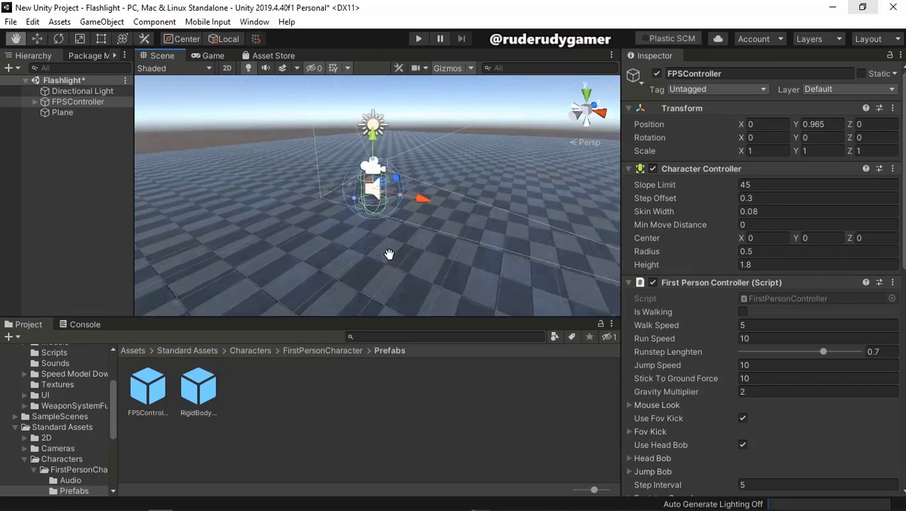
{"action": "scroll", "coordinate": [388, 252], "scroll_direction": "up", "scroll_amount": 2}
{"action": "scroll", "coordinate": [389, 249], "scroll_direction": "up", "scroll_amount": 3}
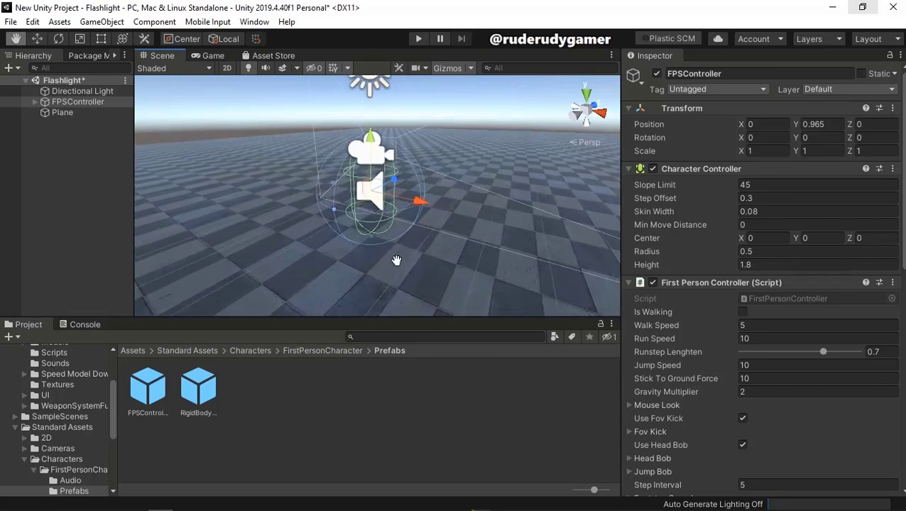
{"action": "scroll", "coordinate": [396, 261], "scroll_direction": "up", "scroll_amount": 1}
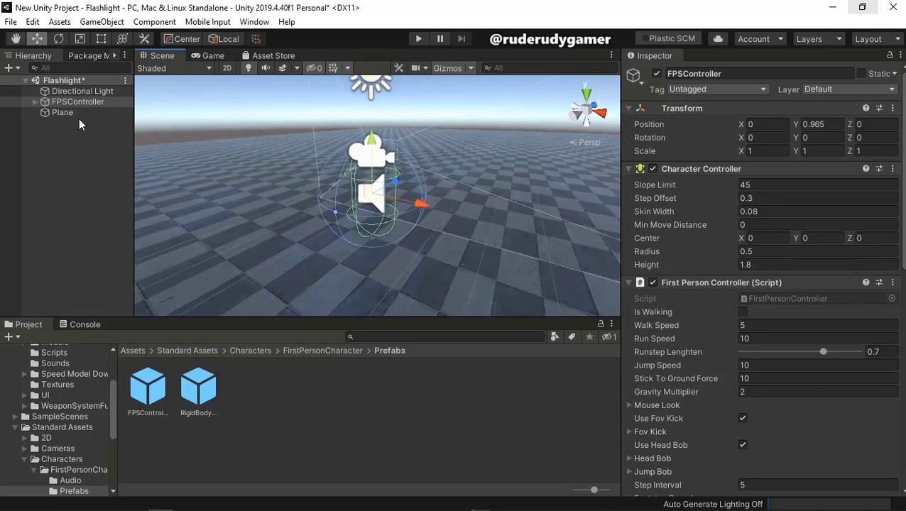
{"action": "left_click", "coordinate": [34, 102]}
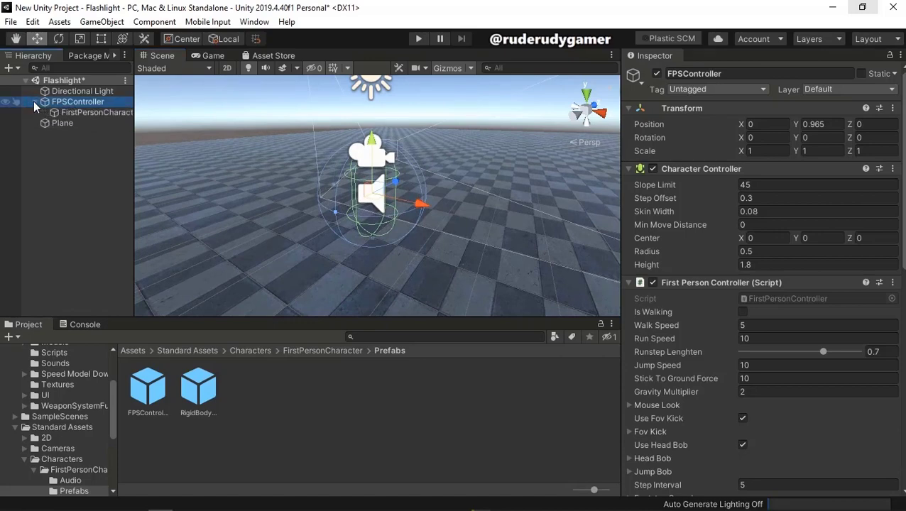
Step: Create an empty child of FPSController and name it 'Flashlight Holder'
{"action": "left_click", "coordinate": [33, 101]}
{"action": "right_click", "coordinate": [67, 103]}
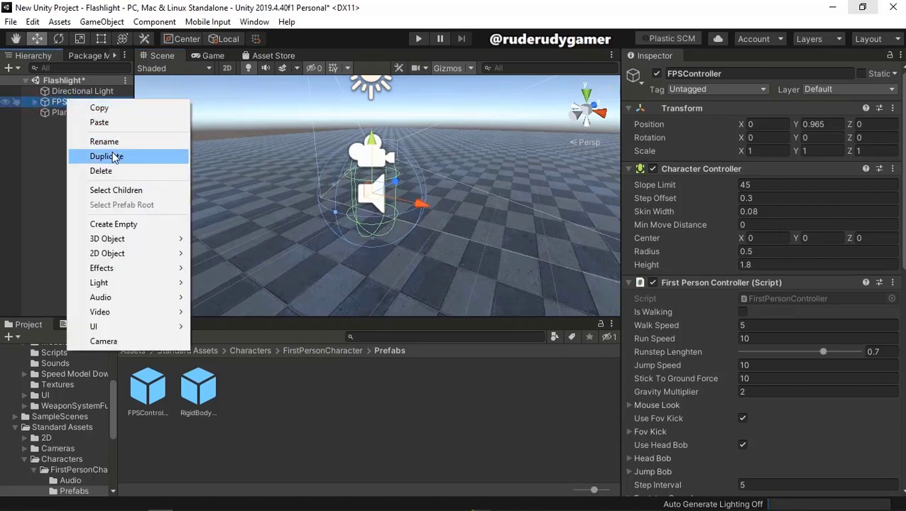
{"action": "left_click", "coordinate": [118, 223]}
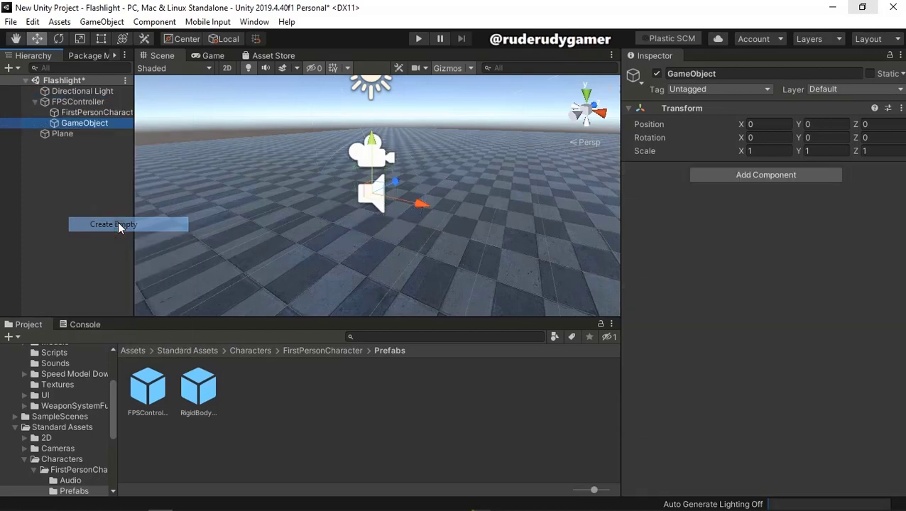
{"action": "right_click", "coordinate": [81, 122]}
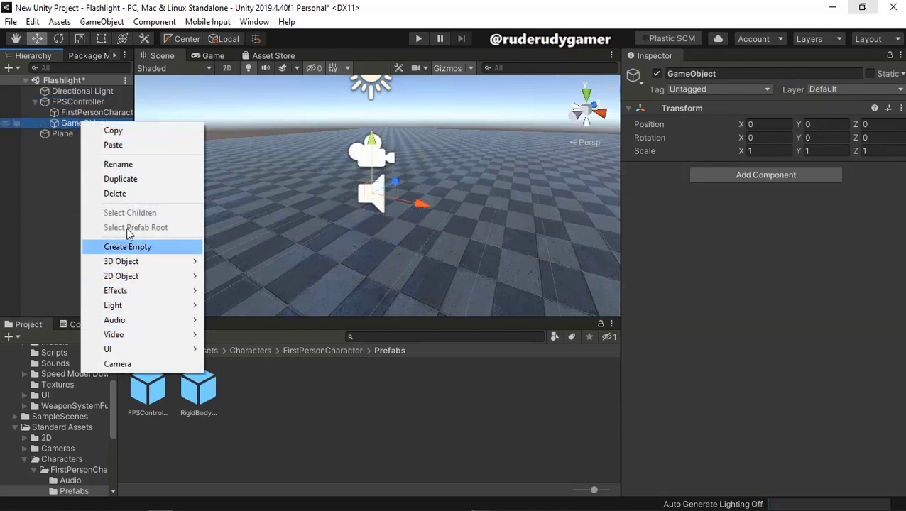
{"action": "left_click", "coordinate": [124, 170]}
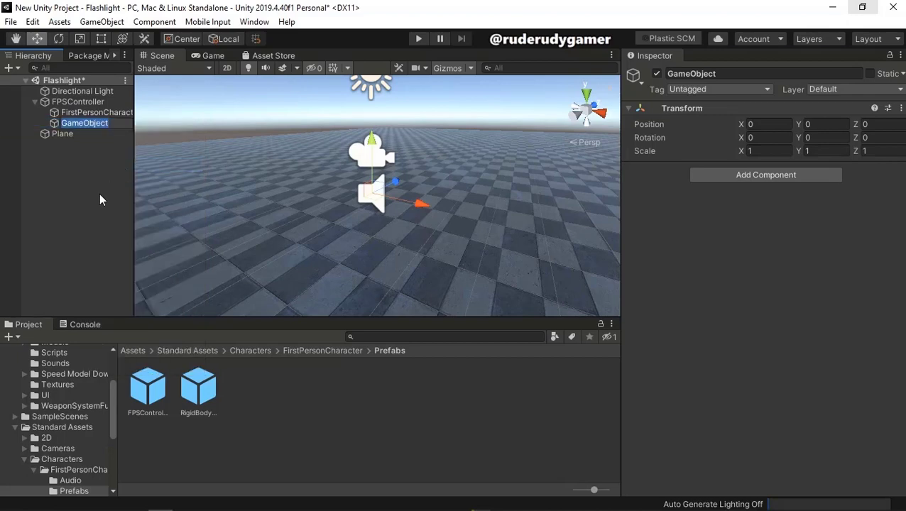
{"action": "type", "text": "Flas"}
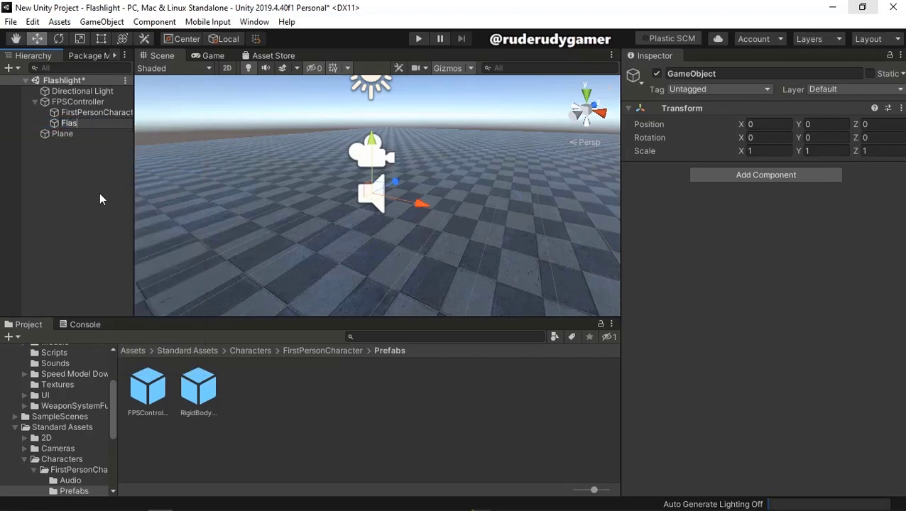
{"action": "type", "text": "hlight Holder"}
{"action": "key", "text": "Return"}
{"action": "right_click", "coordinate": [89, 129]}
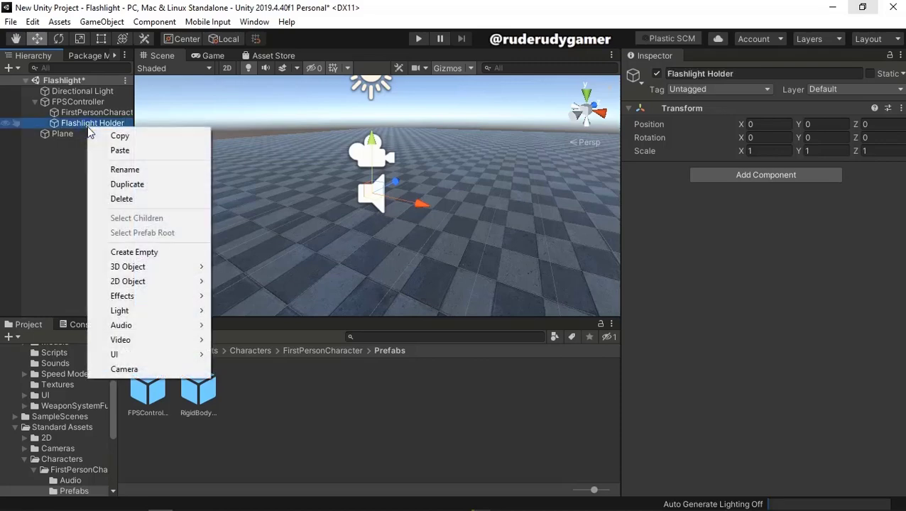
{"action": "left_click", "coordinate": [78, 207]}
{"action": "right_click", "coordinate": [89, 128]}
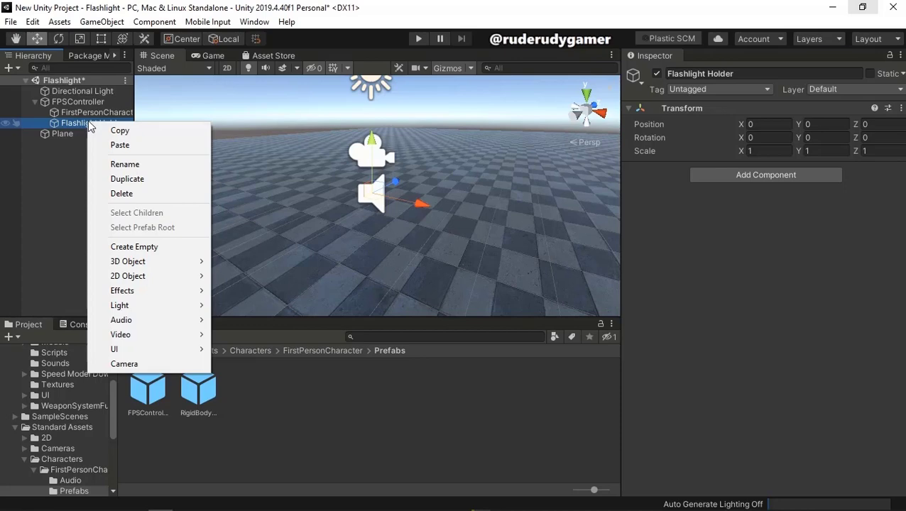
Step: Add a Spot Light as a child of Flashlight Holder
{"action": "mouse_move", "coordinate": [145, 316]}
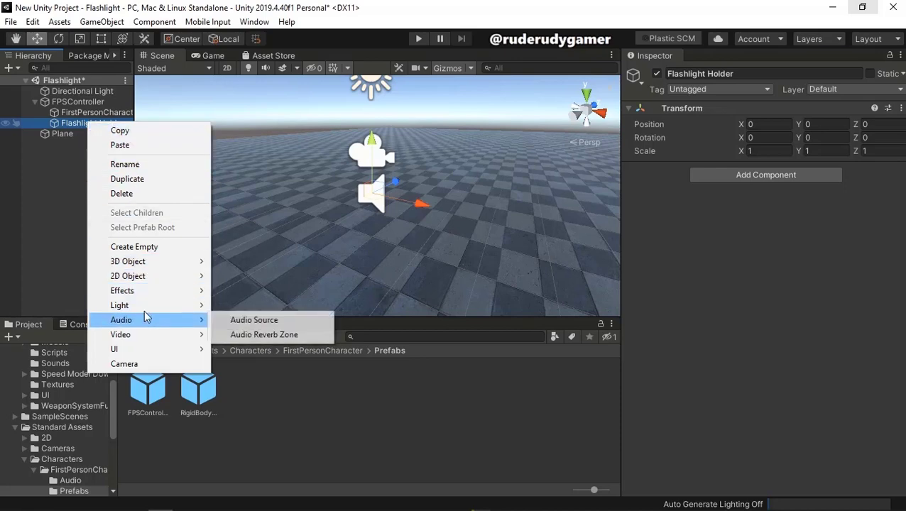
{"action": "left_click", "coordinate": [263, 335]}
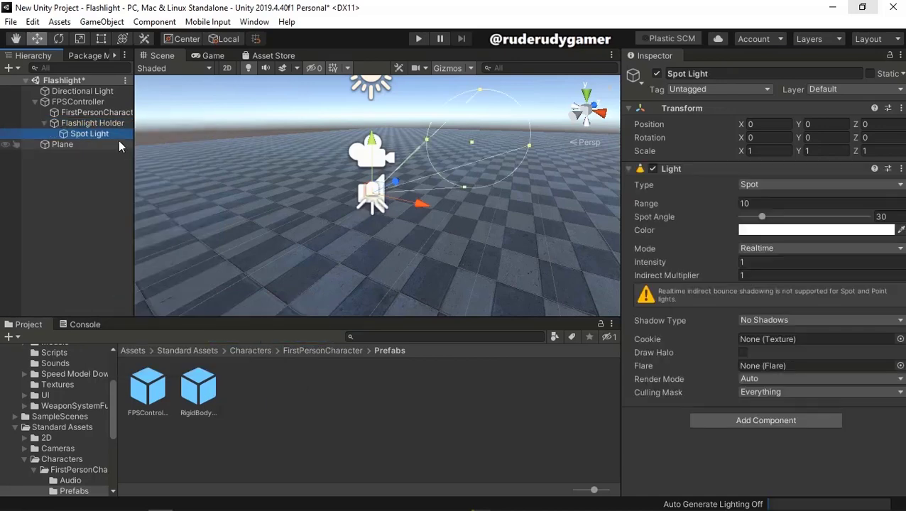
{"action": "left_click", "coordinate": [105, 134]}
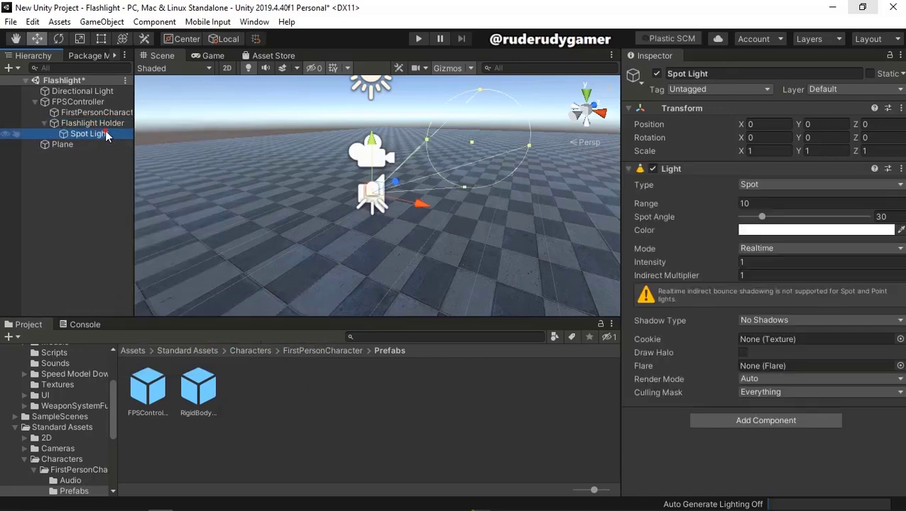
Step: Set the Spot Light's Range and Spot Angle to 50 and Intensity to 1.25
{"action": "left_click", "coordinate": [754, 203]}
{"action": "type", "text": "50"}
{"action": "key", "text": "Tab"}
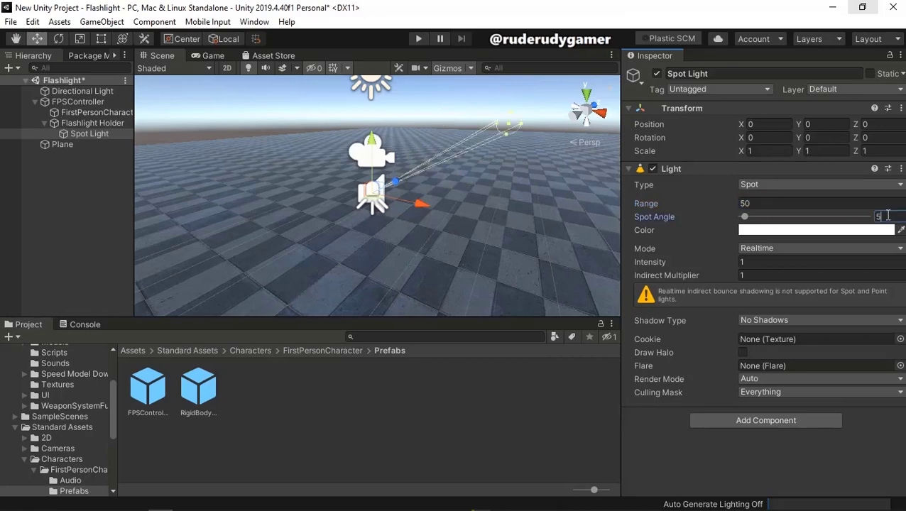
{"action": "type", "text": "50"}
{"action": "left_click", "coordinate": [777, 274]}
{"action": "left_click", "coordinate": [772, 262]}
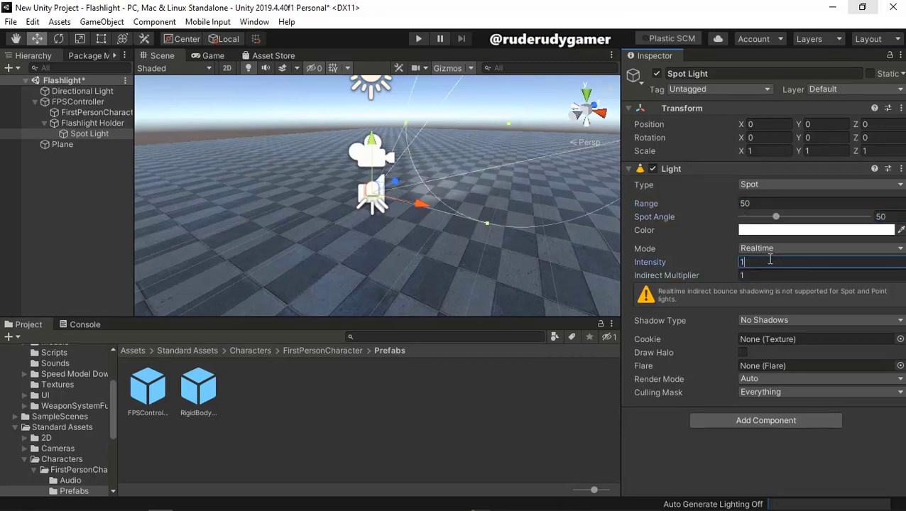
{"action": "type", "text": "1.25"}
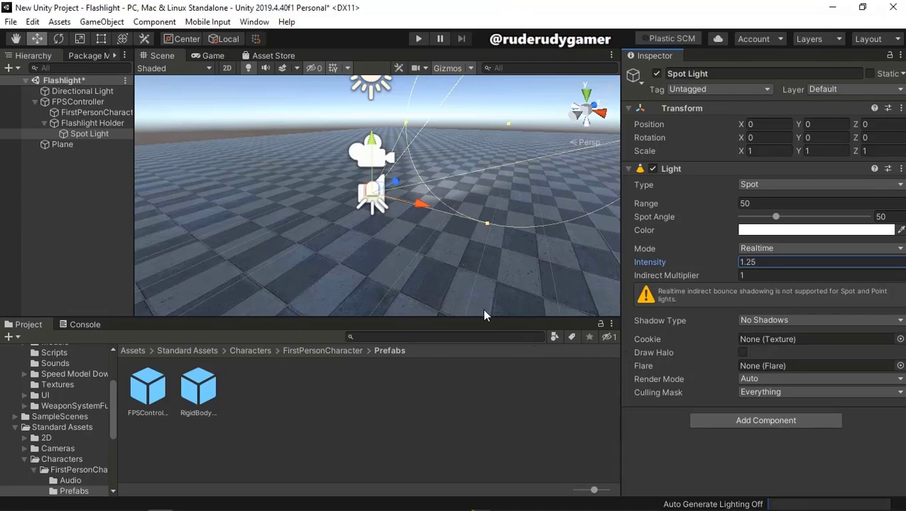
{"action": "scroll", "coordinate": [440, 267], "scroll_direction": "down", "scroll_amount": 2}
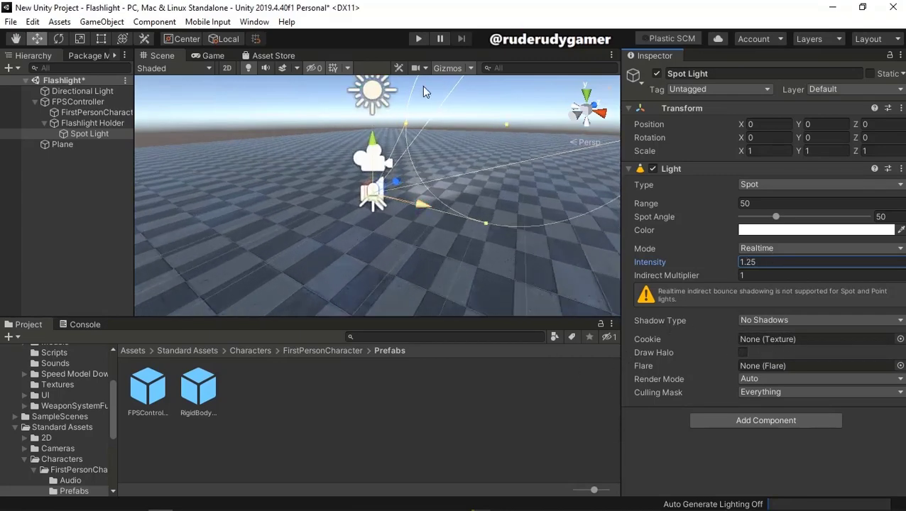
{"action": "left_click", "coordinate": [417, 40]}
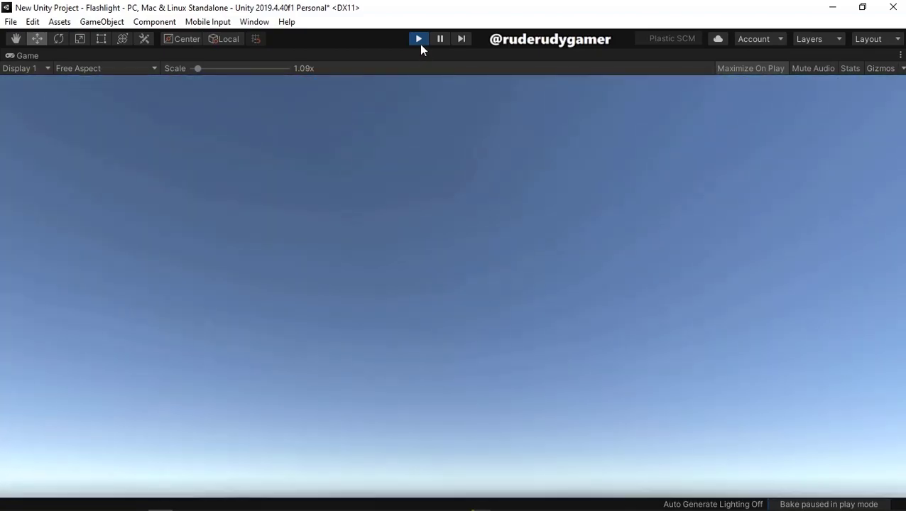
{"action": "left_click", "coordinate": [419, 41]}
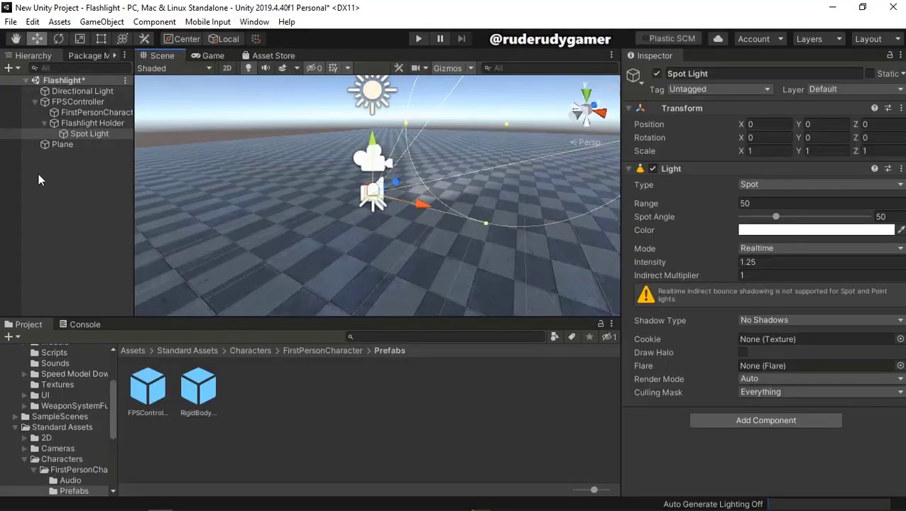
Step: Rename the Spot Light under Flashlight Holder, typing 'Flashlight' as the new name
{"action": "left_click", "coordinate": [44, 123]}
{"action": "left_click", "coordinate": [44, 123]}
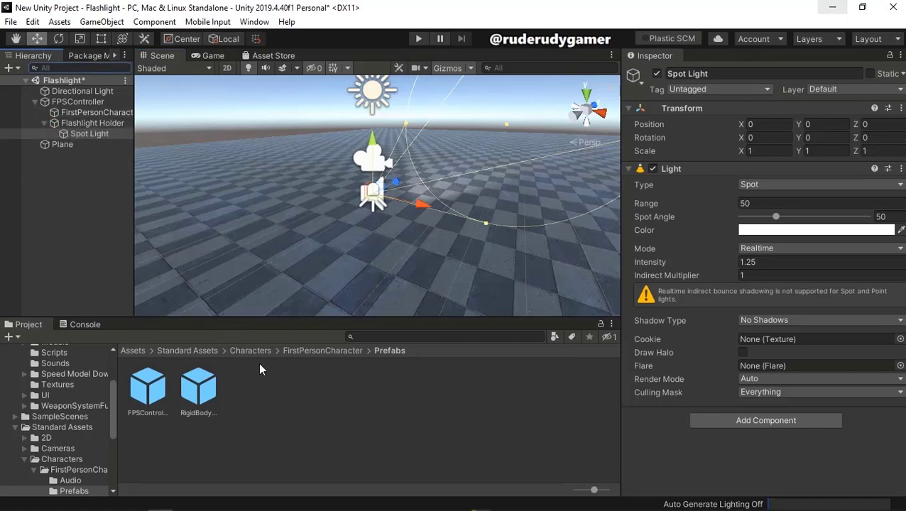
{"action": "scroll", "coordinate": [361, 280], "scroll_direction": "up", "scroll_amount": 5}
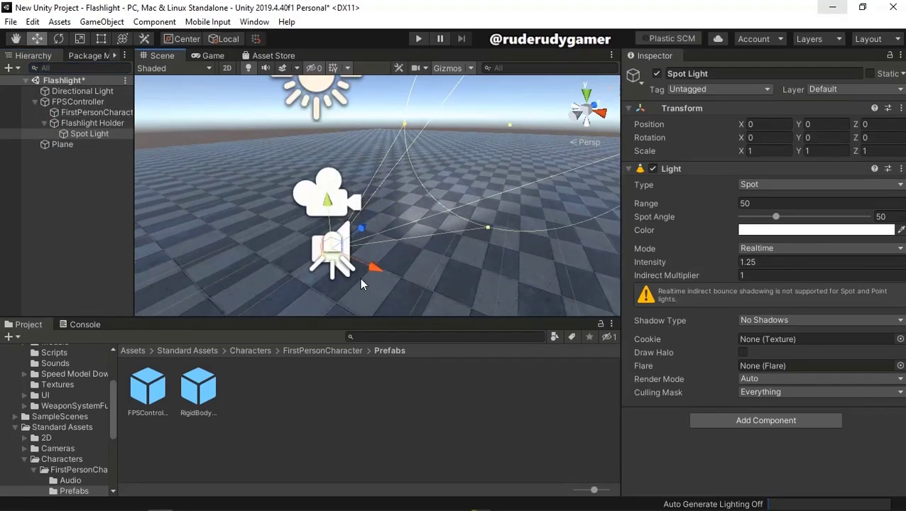
{"action": "left_click", "coordinate": [39, 122]}
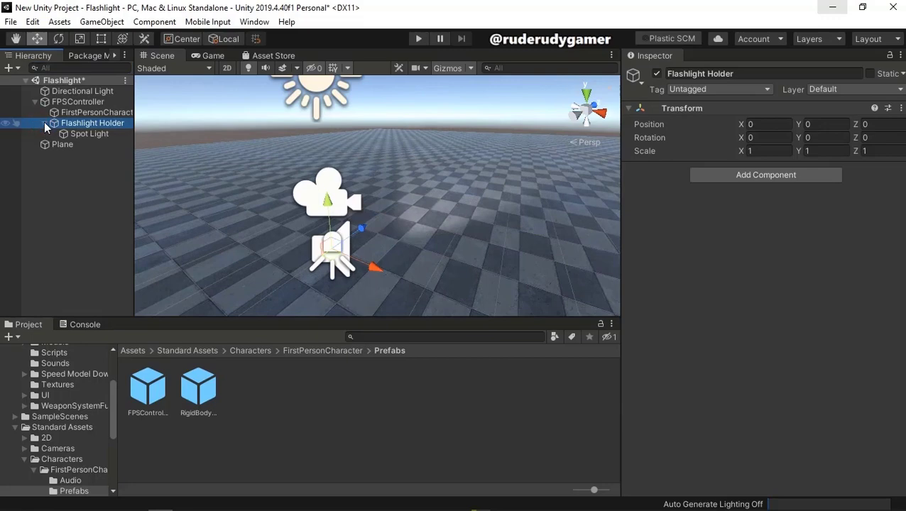
{"action": "left_click", "coordinate": [83, 135]}
{"action": "right_click", "coordinate": [83, 137]}
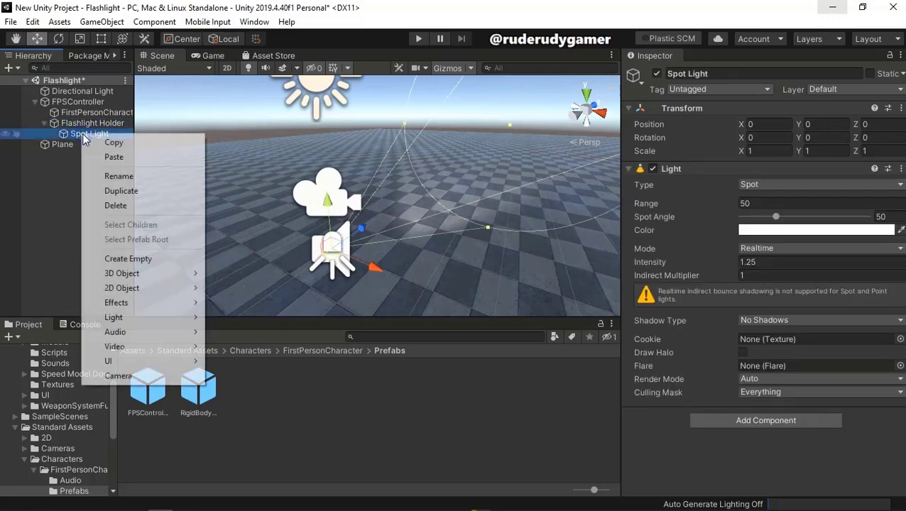
{"action": "left_click", "coordinate": [123, 178]}
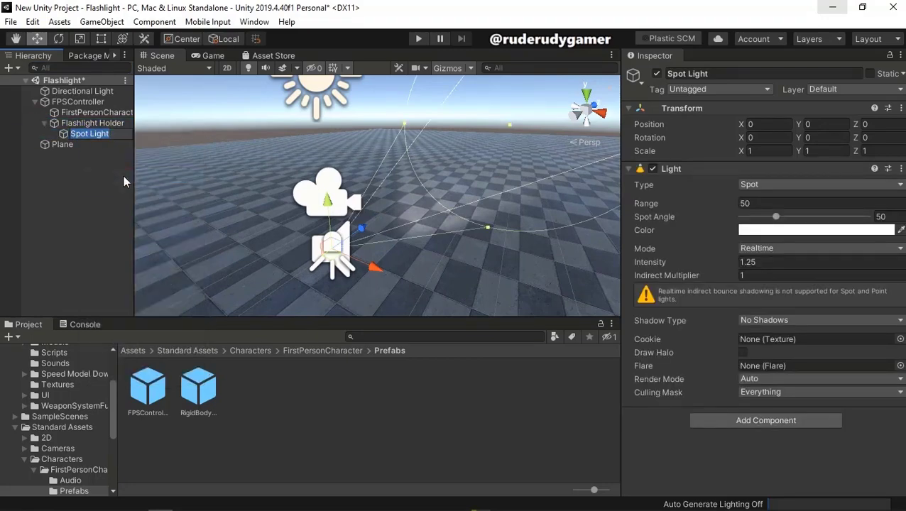
{"action": "type", "text": "Flashlight"}
Step: Confirm the 'Flashlight' name and inspect the FirstPersonCharacter camera
{"action": "key", "text": "Return"}
{"action": "left_click", "coordinate": [102, 171]}
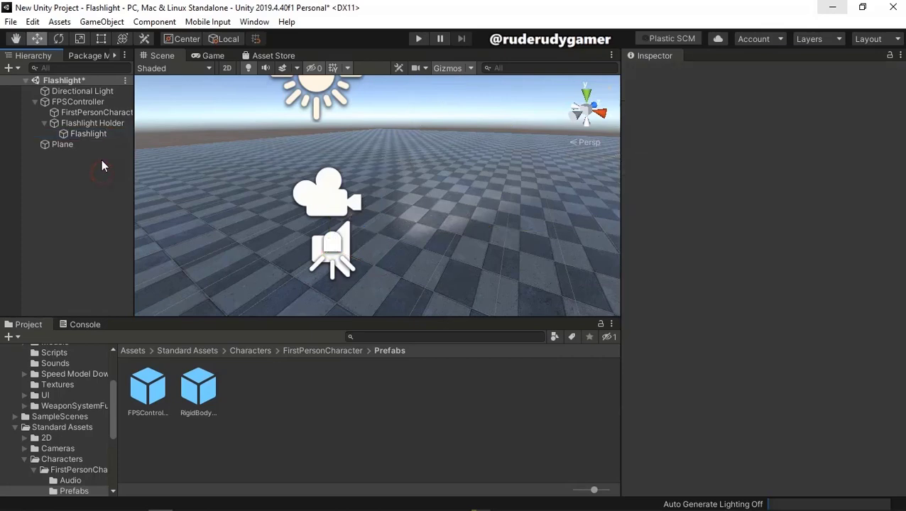
{"action": "left_click", "coordinate": [92, 111]}
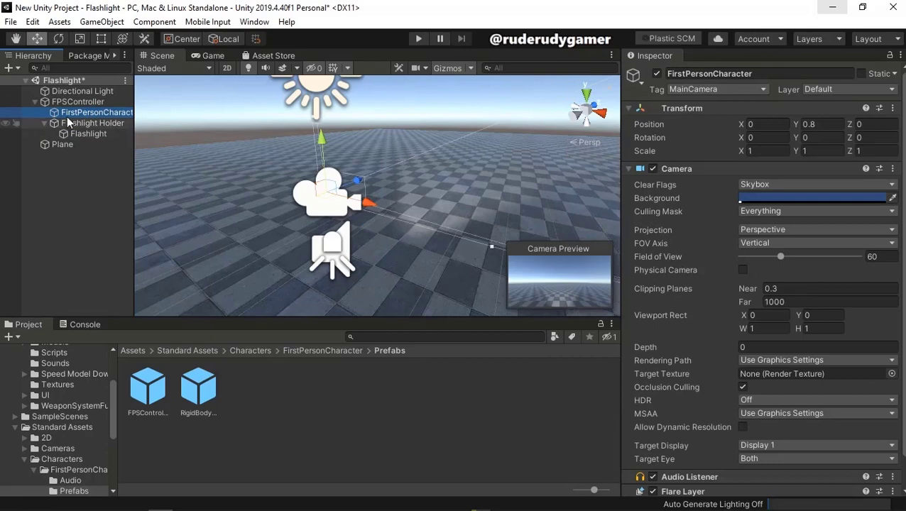
Step: Move Flashlight Holder out of FPSController to the Hierarchy root
{"action": "left_click", "coordinate": [34, 102]}
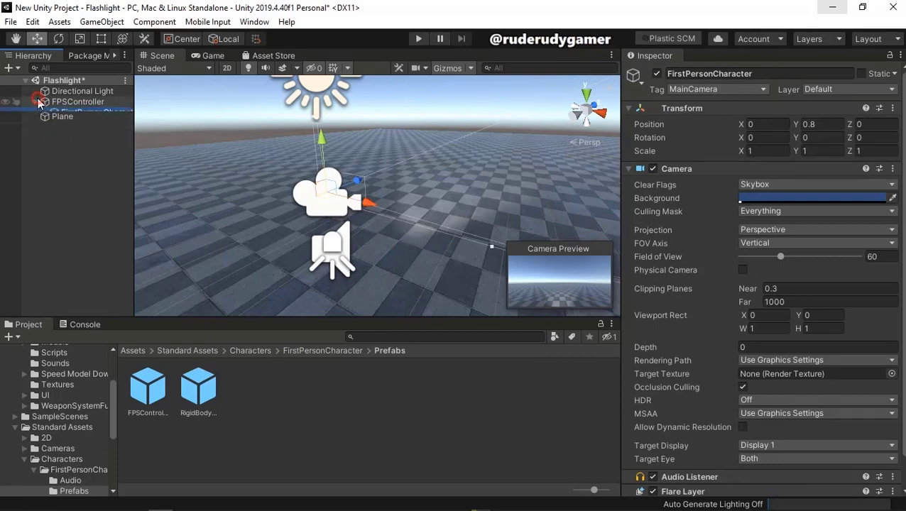
{"action": "left_click", "coordinate": [35, 102]}
{"action": "left_click", "coordinate": [44, 122]}
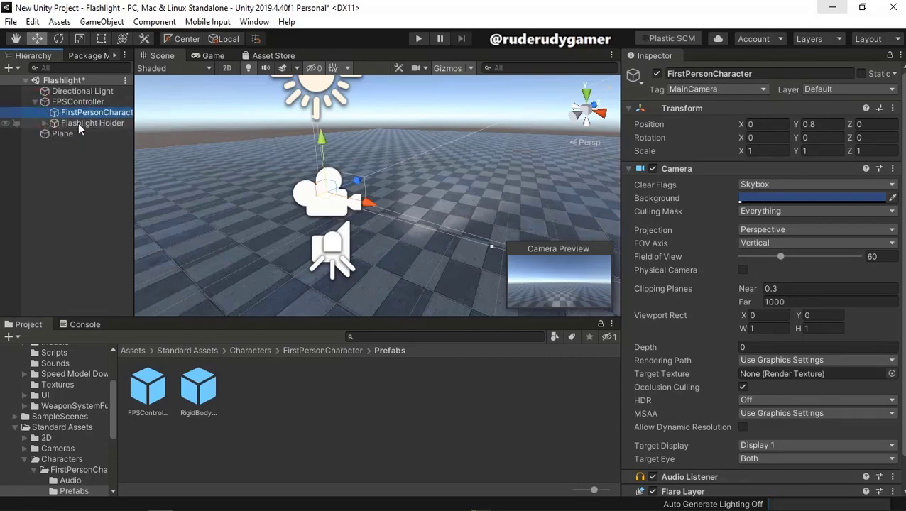
{"action": "left_click_drag", "start_coordinate": [78, 123], "coordinate": [60, 81]}
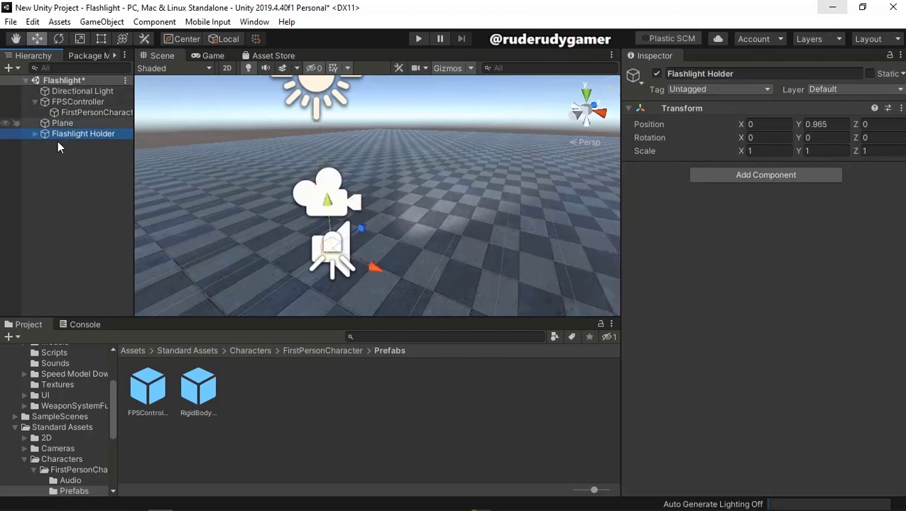
Step: Browse the Project window to the root Assets folder, peeking into PublicSeriesFolder
{"action": "left_click", "coordinate": [35, 102]}
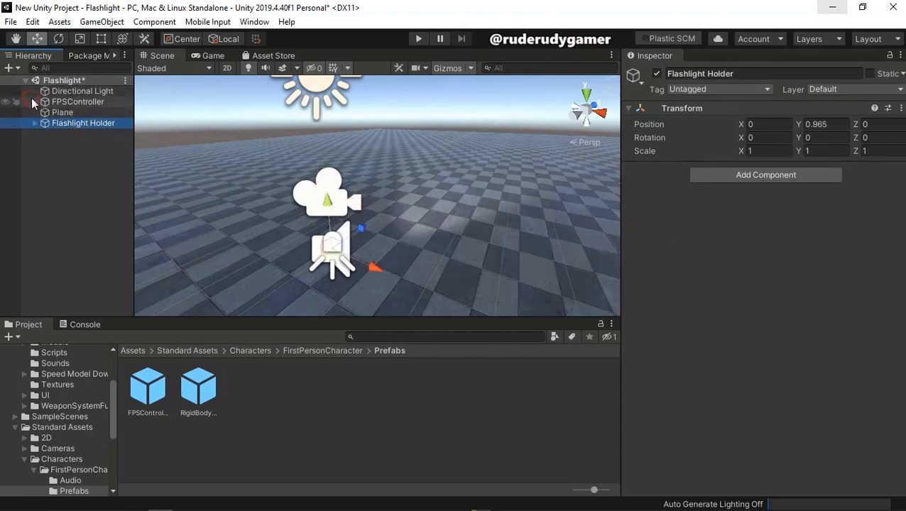
{"action": "left_click", "coordinate": [67, 122]}
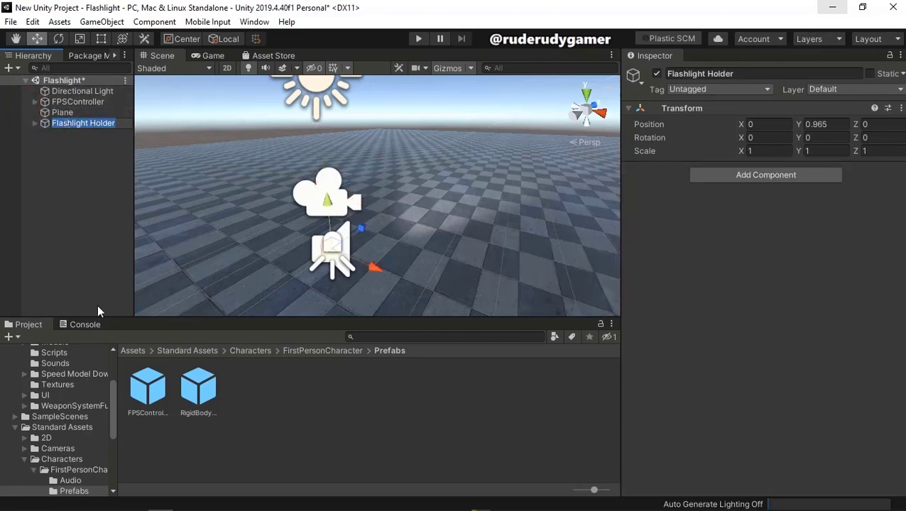
{"action": "left_click", "coordinate": [186, 351]}
{"action": "left_click", "coordinate": [134, 351]}
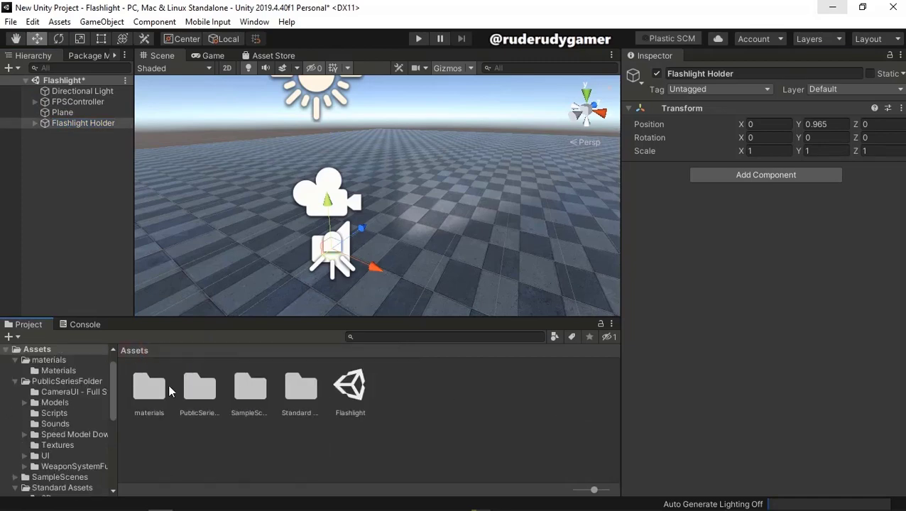
{"action": "double_click", "coordinate": [198, 389]}
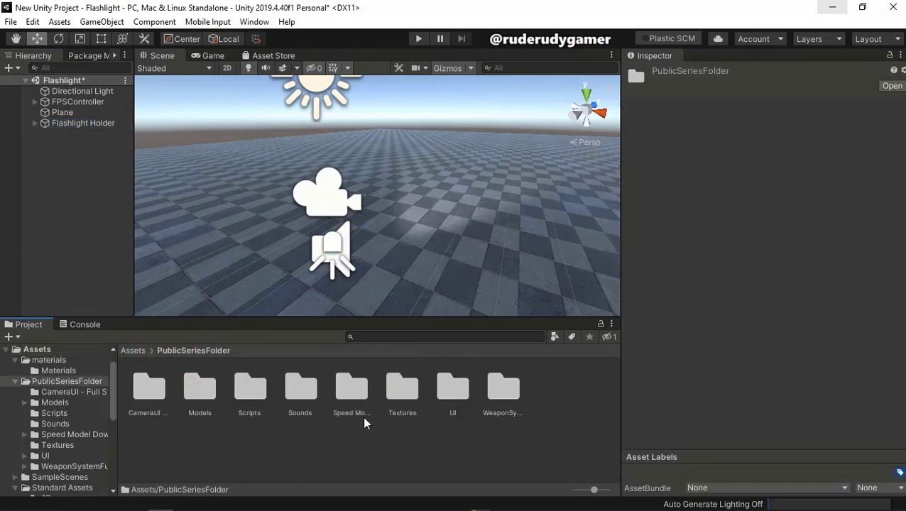
{"action": "left_click", "coordinate": [134, 351]}
Step: Play-test the scene, then stop it and return to edit mode
{"action": "left_click", "coordinate": [420, 39]}
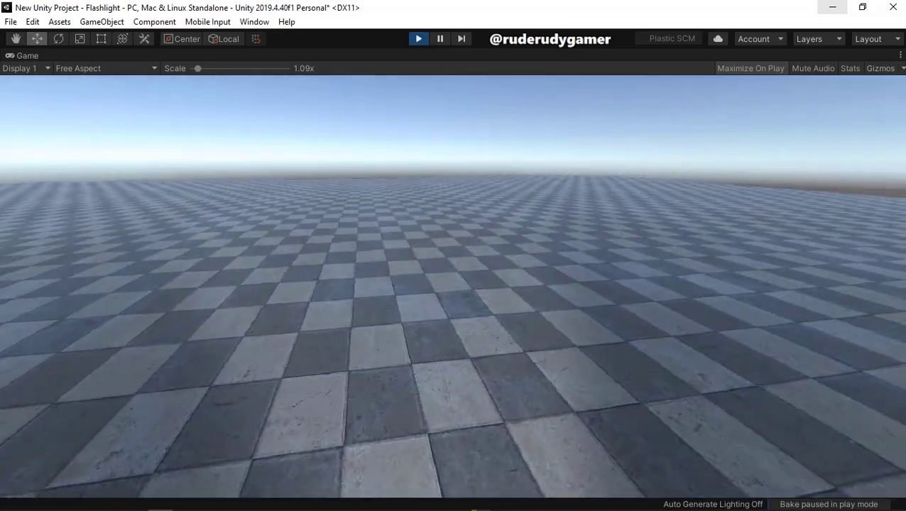
{"action": "key", "text": "Escape"}
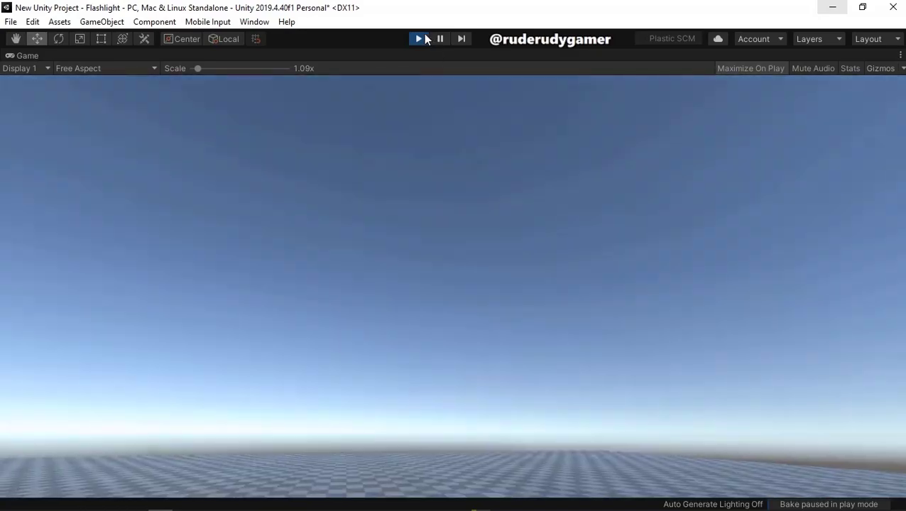
{"action": "left_click", "coordinate": [418, 38]}
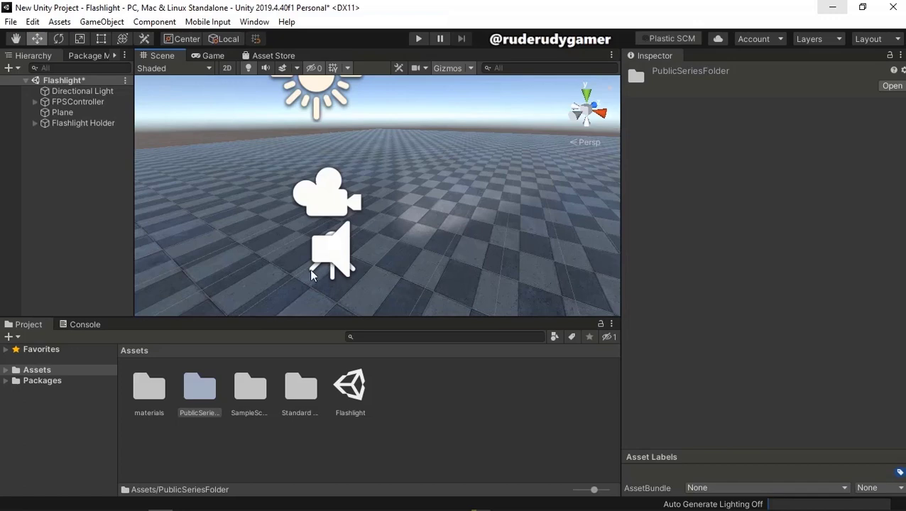
Step: Raise the Flashlight slightly upward inside Flashlight Holder
{"action": "left_click", "coordinate": [35, 123]}
{"action": "left_click", "coordinate": [71, 133]}
{"action": "left_click_drag", "start_coordinate": [328, 212], "coordinate": [331, 170]}
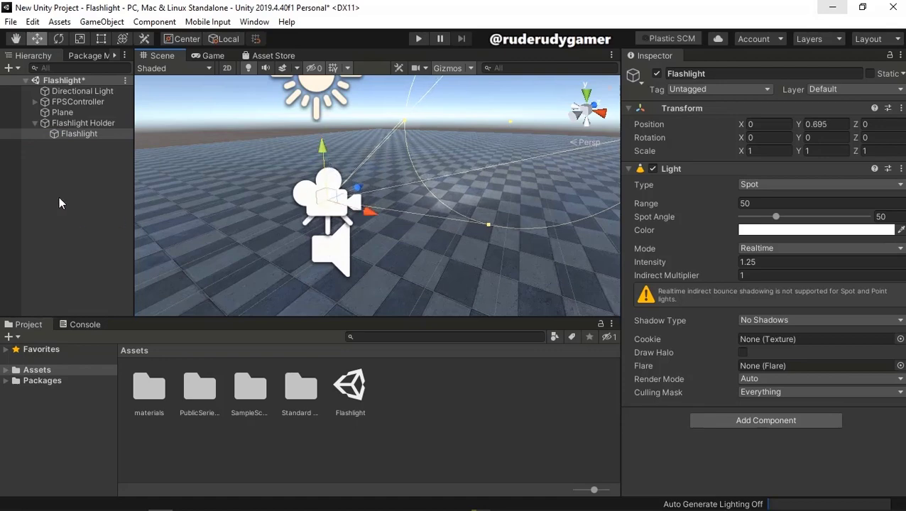
Step: Attach the OffsetFlashlight script from PublicSeriesFolder/Scripts to Flashlight Holder, with Speed 3
{"action": "left_click", "coordinate": [35, 123]}
{"action": "left_click", "coordinate": [75, 122]}
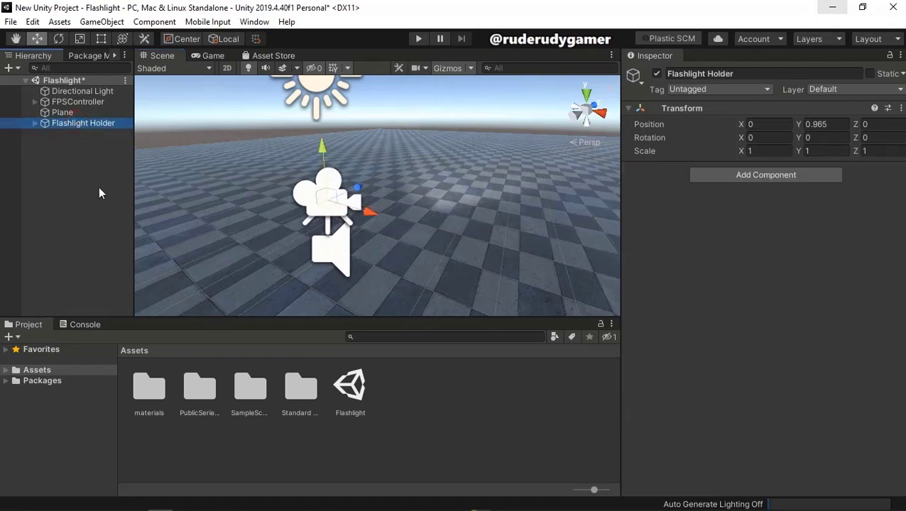
{"action": "double_click", "coordinate": [201, 392]}
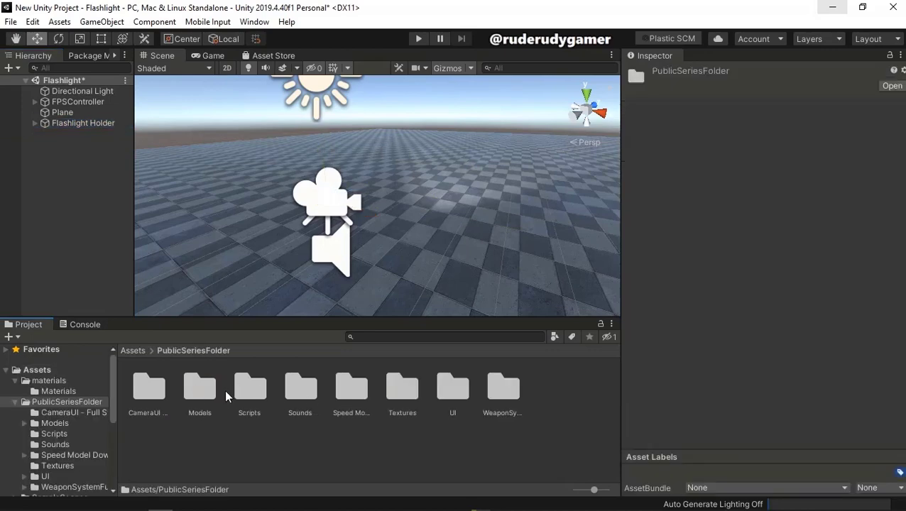
{"action": "double_click", "coordinate": [257, 402]}
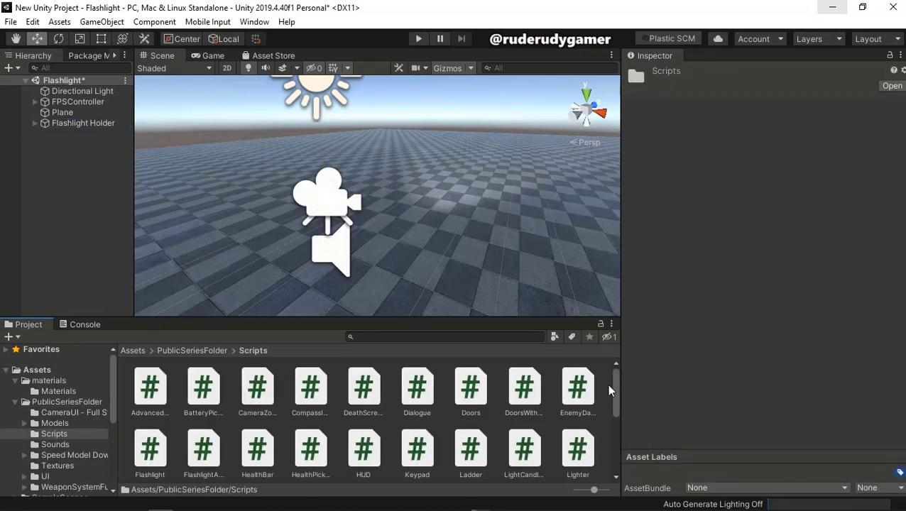
{"action": "left_click_drag", "start_coordinate": [616, 401], "coordinate": [622, 432]}
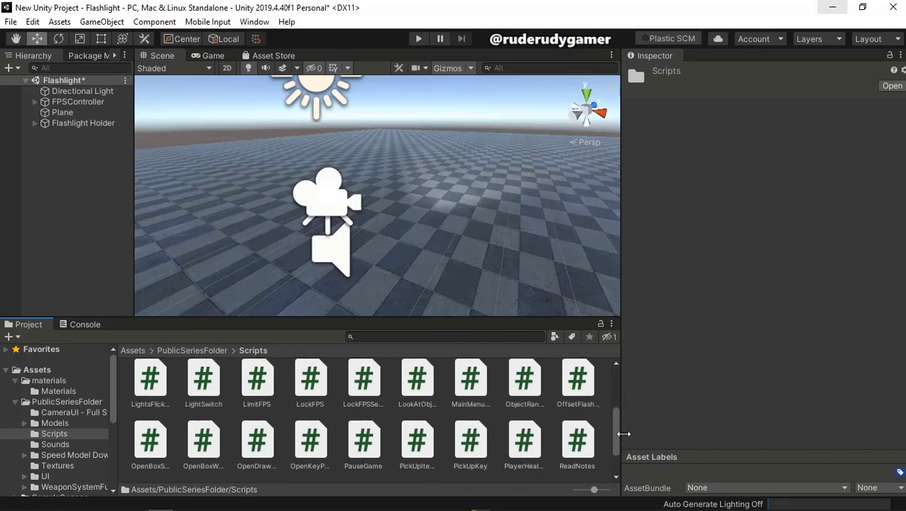
{"action": "left_click", "coordinate": [75, 122]}
{"action": "left_click_drag", "start_coordinate": [576, 397], "coordinate": [733, 266]}
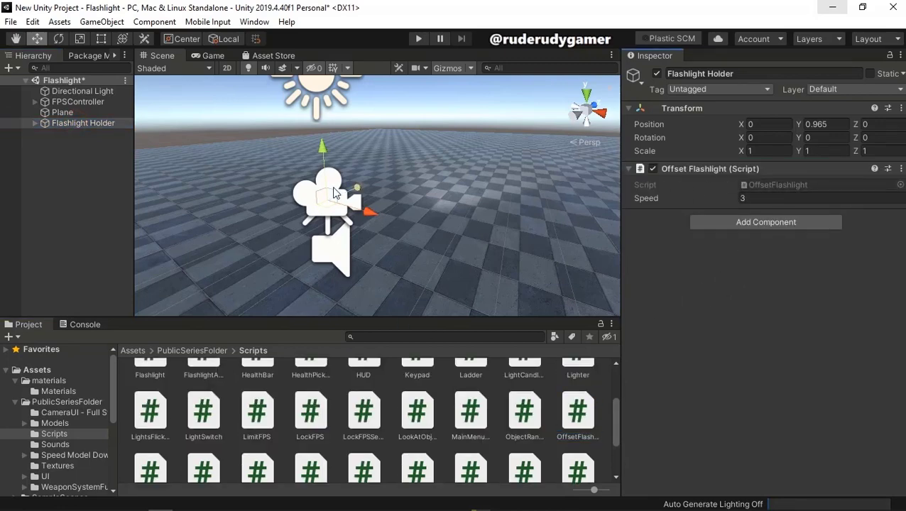
{"action": "left_click_drag", "start_coordinate": [60, 125], "coordinate": [81, 120]}
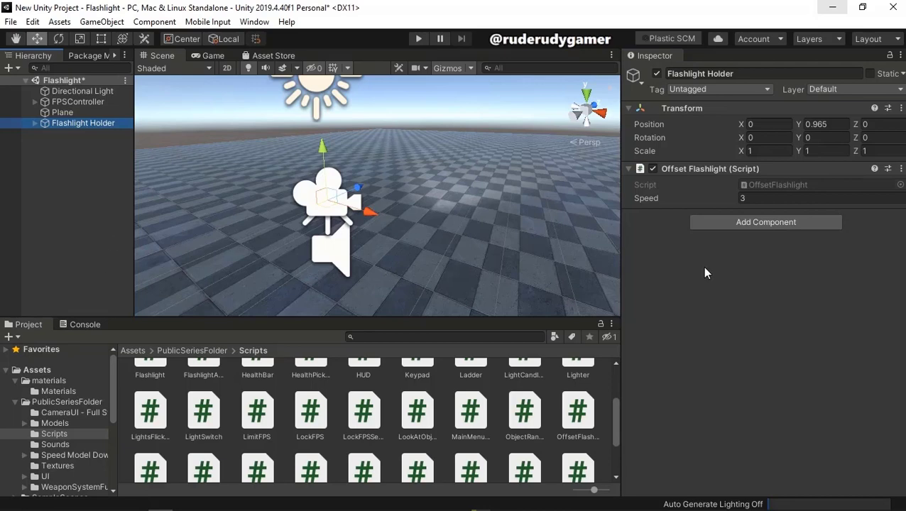
{"action": "left_click", "coordinate": [73, 178]}
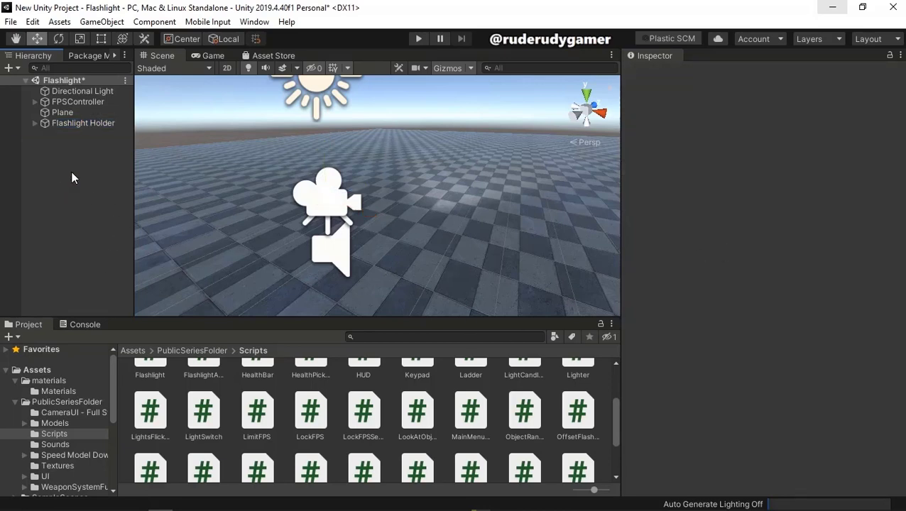
Step: Run the game to test the trailing offset flashlight, then exit Play mode
{"action": "left_click", "coordinate": [419, 39]}
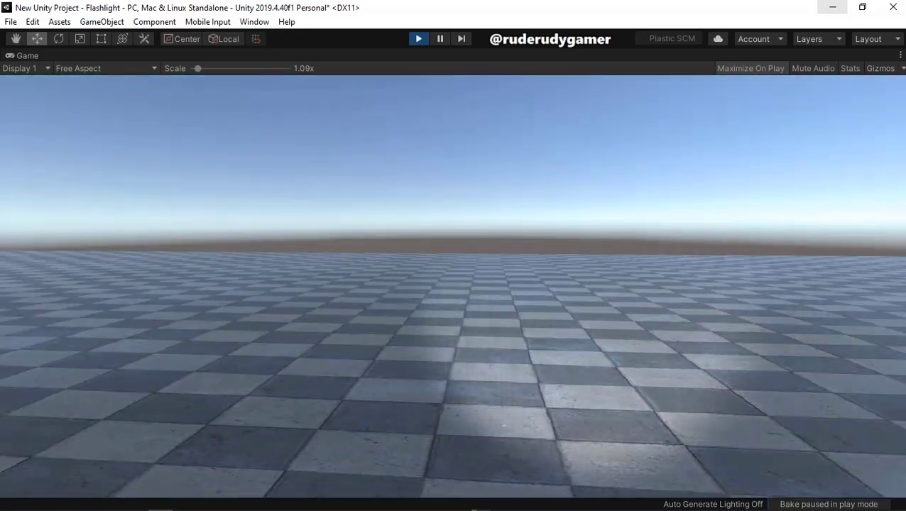
{"action": "key", "text": "Escape"}
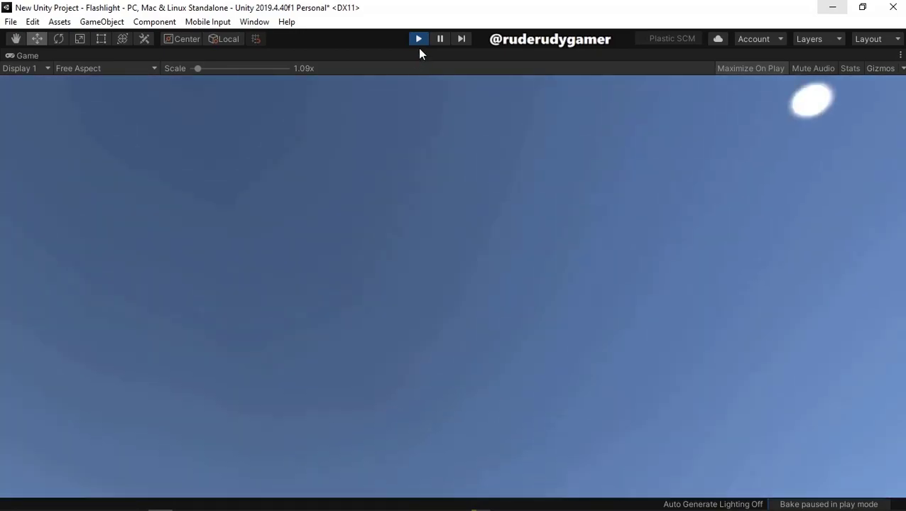
{"action": "left_click", "coordinate": [419, 40]}
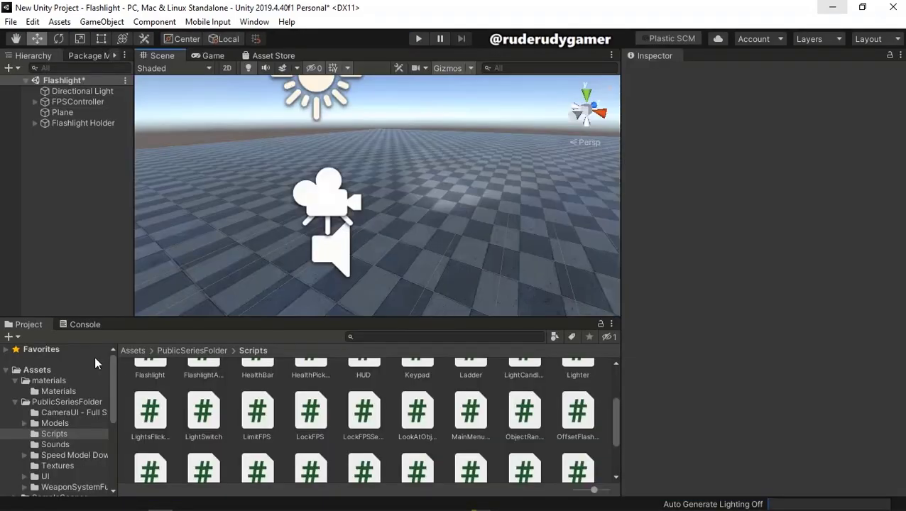
Step: Select the Flashlight light object inside Flashlight Holder
{"action": "left_click", "coordinate": [131, 351]}
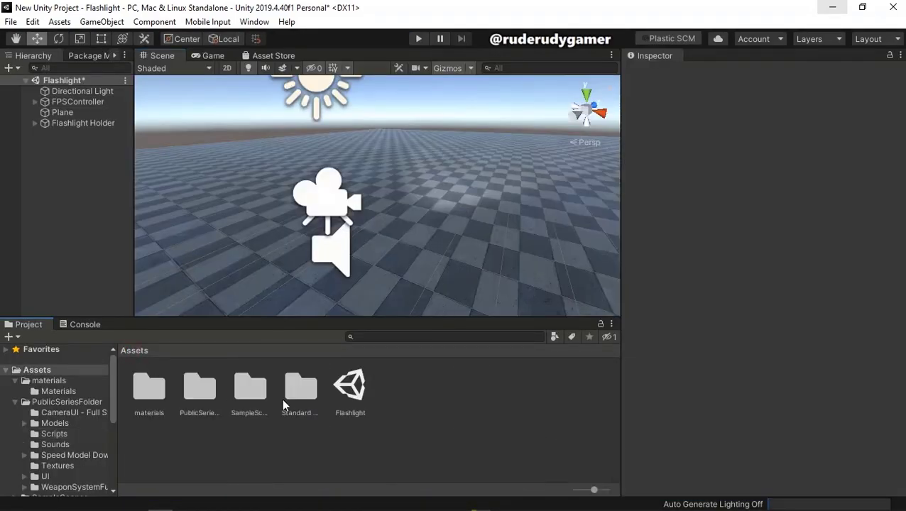
{"action": "left_click", "coordinate": [65, 125]}
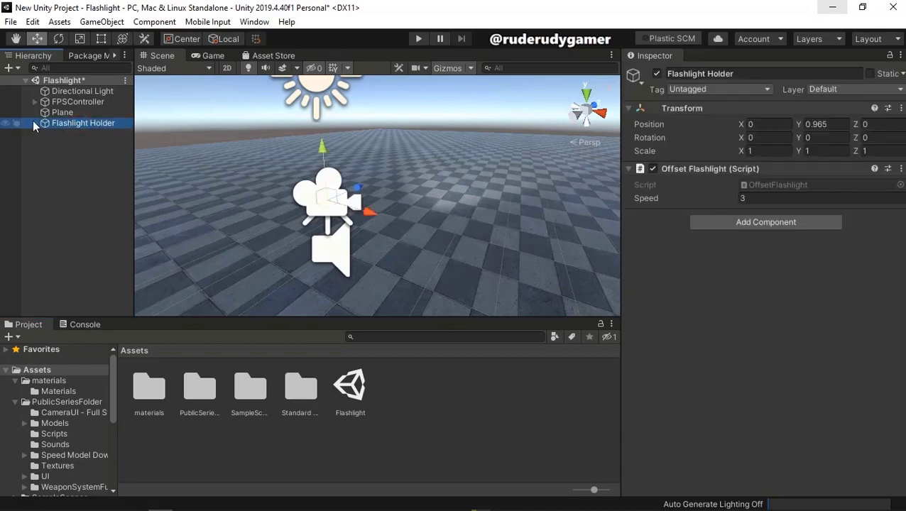
{"action": "left_click", "coordinate": [33, 123]}
{"action": "left_click", "coordinate": [85, 133]}
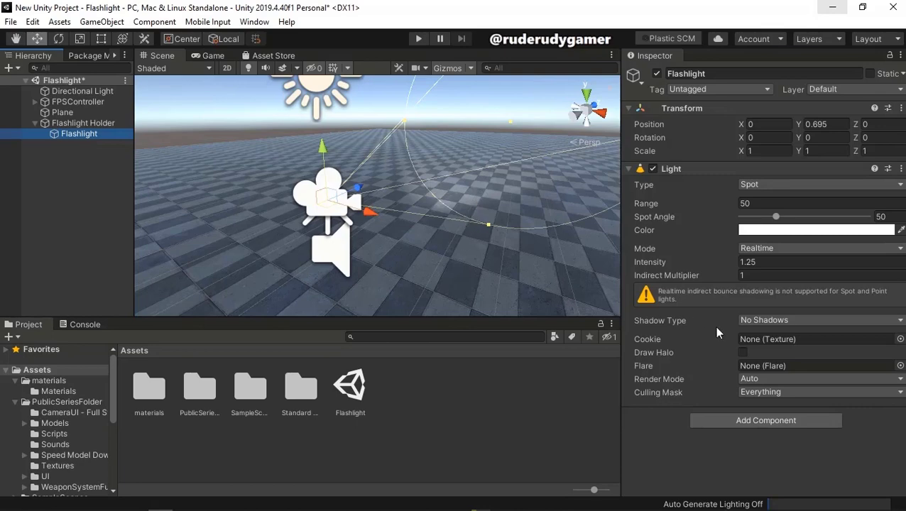
Step: Give the spotlight Soft Shadows at Very High Resolution and enable Draw Halo
{"action": "left_click", "coordinate": [754, 318]}
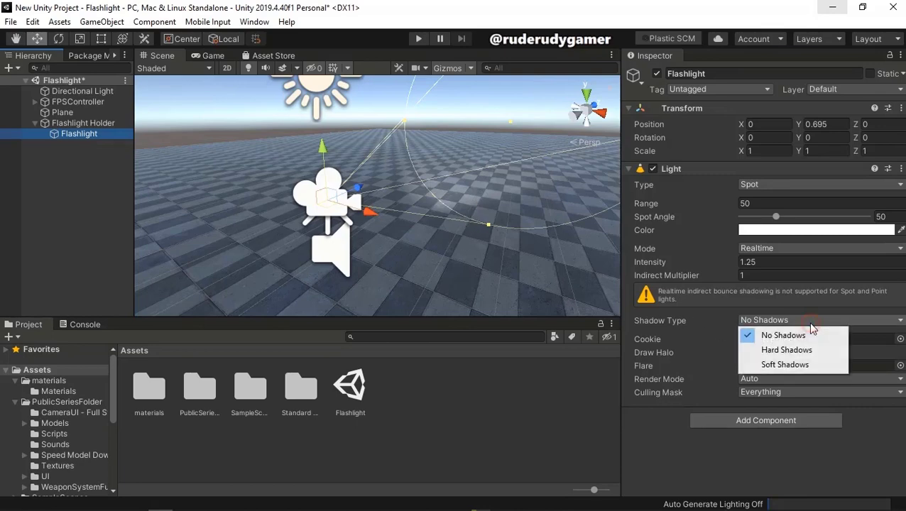
{"action": "left_click", "coordinate": [808, 365]}
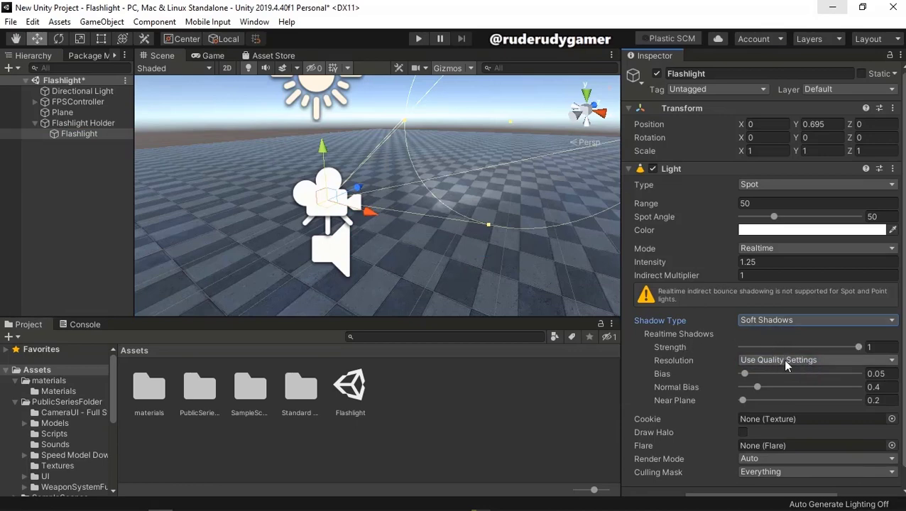
{"action": "left_click", "coordinate": [811, 361]}
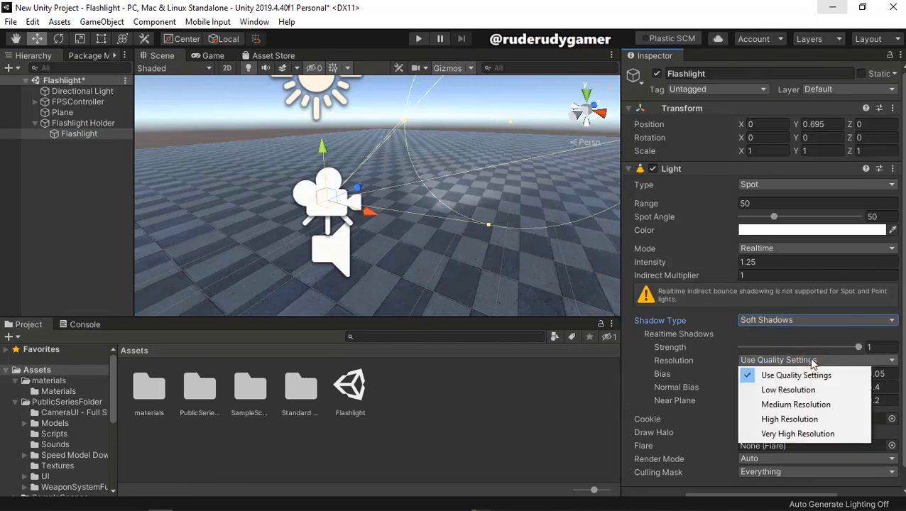
{"action": "left_click", "coordinate": [802, 433]}
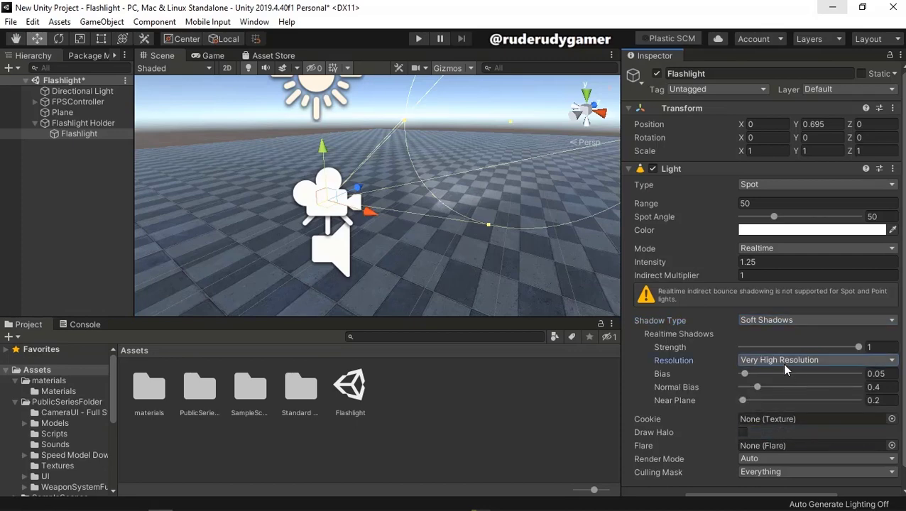
{"action": "left_click", "coordinate": [742, 432]}
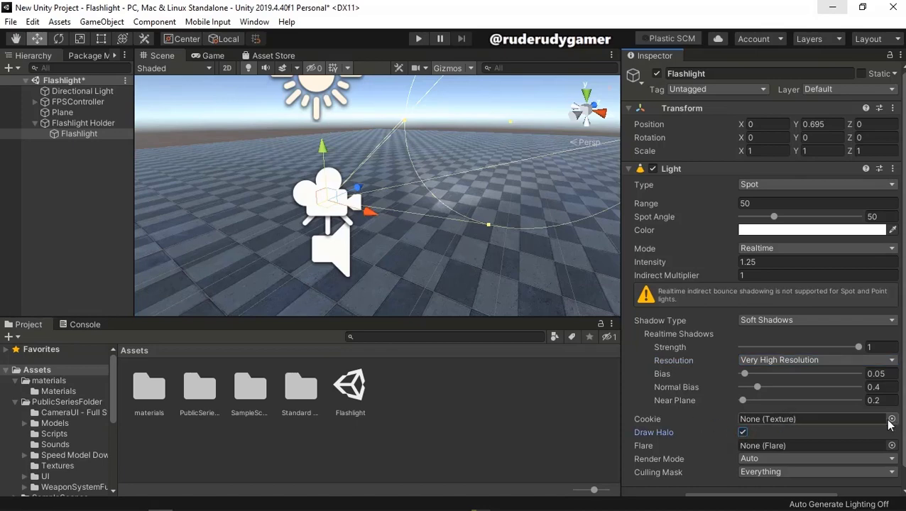
{"action": "left_click", "coordinate": [891, 419]}
{"action": "left_click", "coordinate": [891, 419]}
Step: Browse the Standard Assets Cameras and 2D folders looking for the cookie texture
{"action": "left_click", "coordinate": [247, 10]}
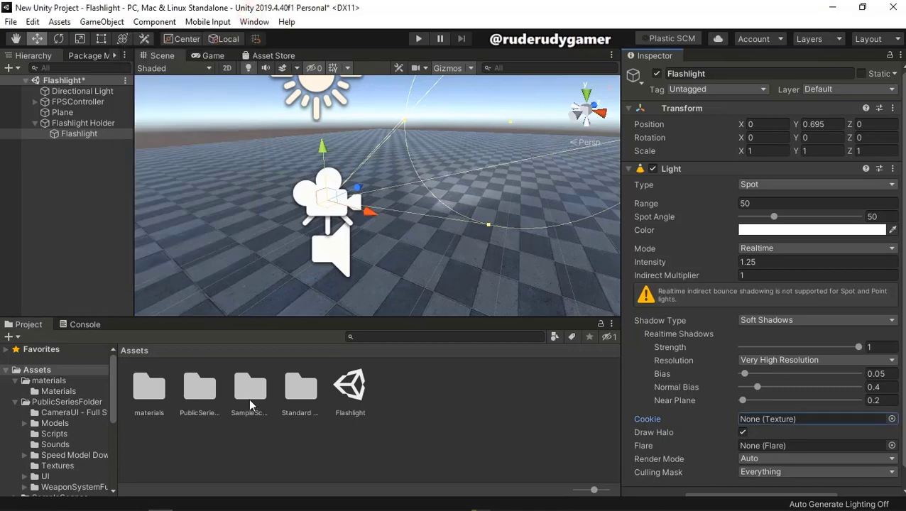
{"action": "left_click", "coordinate": [301, 401]}
{"action": "double_click", "coordinate": [301, 402]}
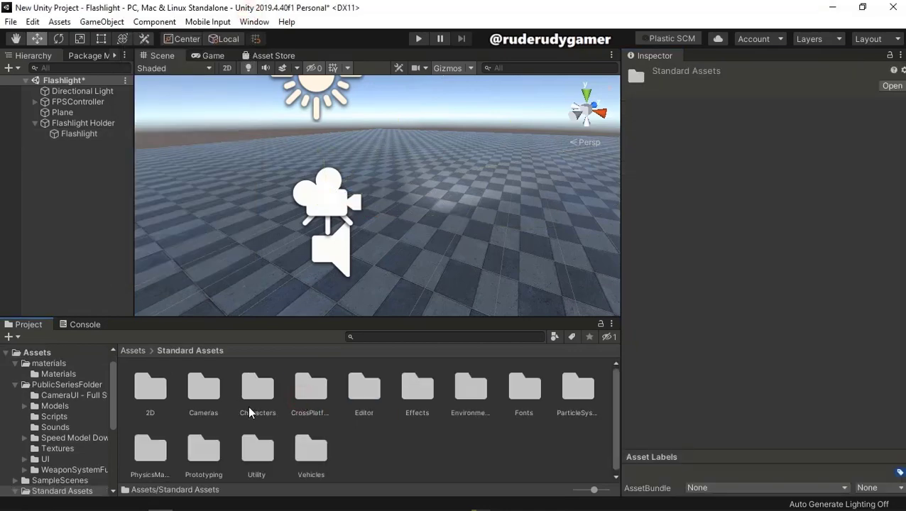
{"action": "double_click", "coordinate": [202, 397]}
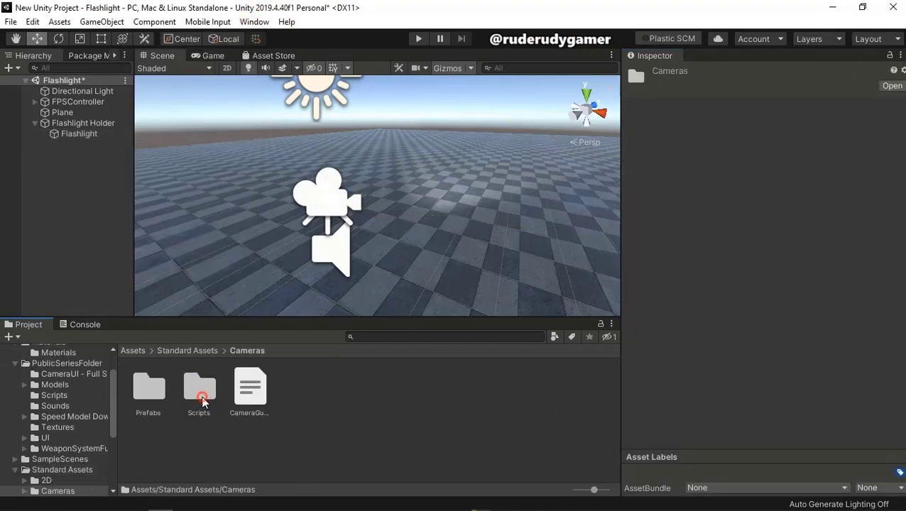
{"action": "double_click", "coordinate": [153, 394]}
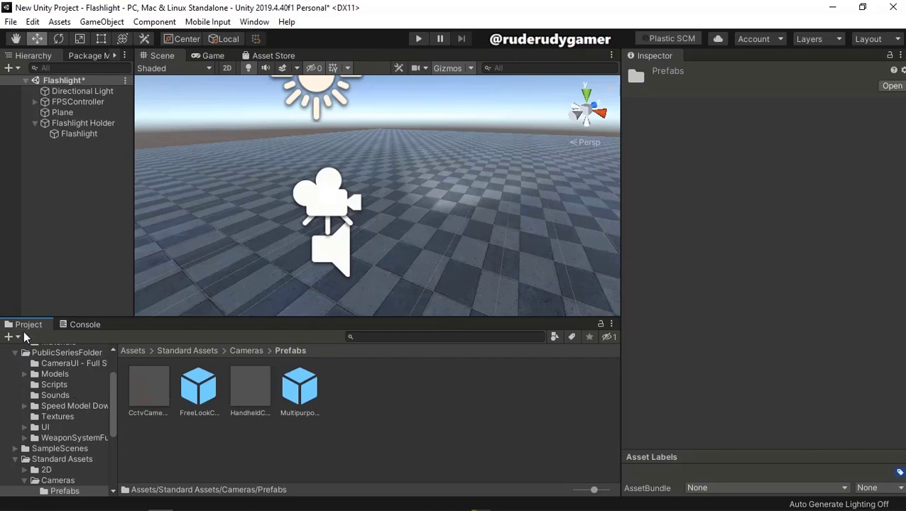
{"action": "left_click", "coordinate": [245, 352]}
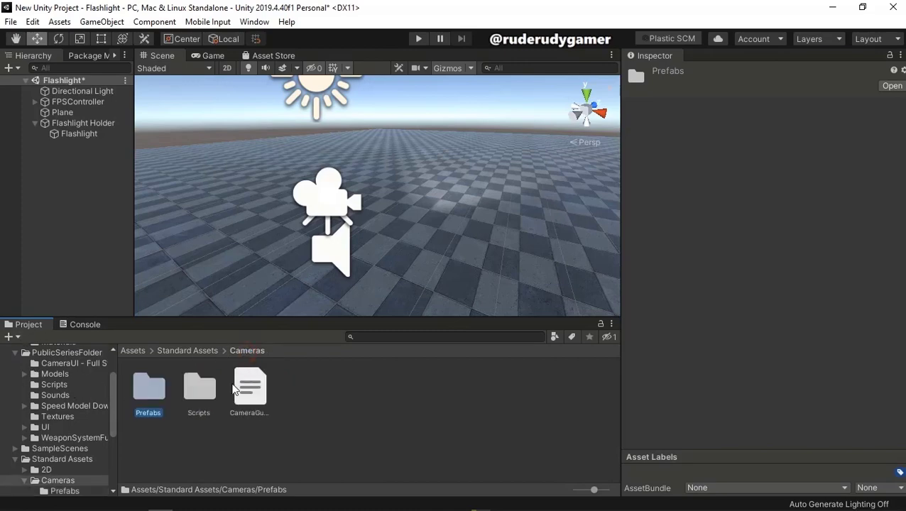
{"action": "left_click", "coordinate": [170, 350]}
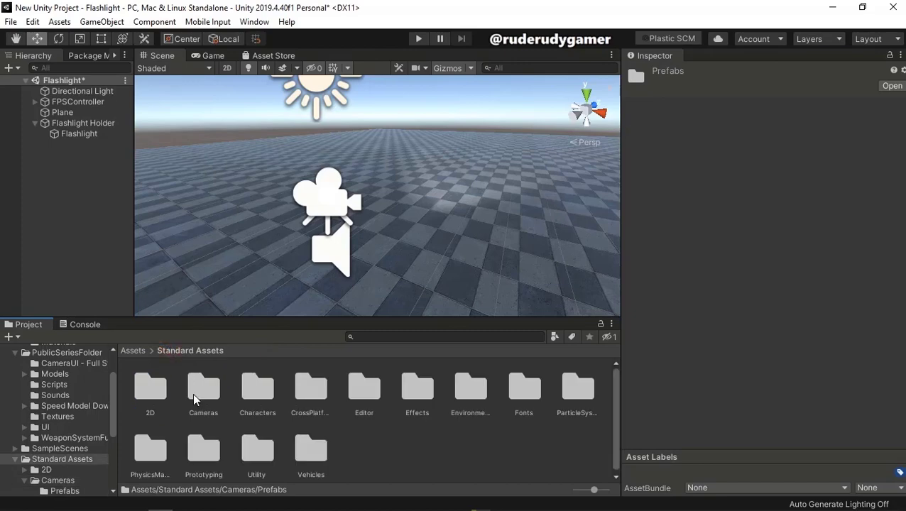
{"action": "double_click", "coordinate": [147, 399]}
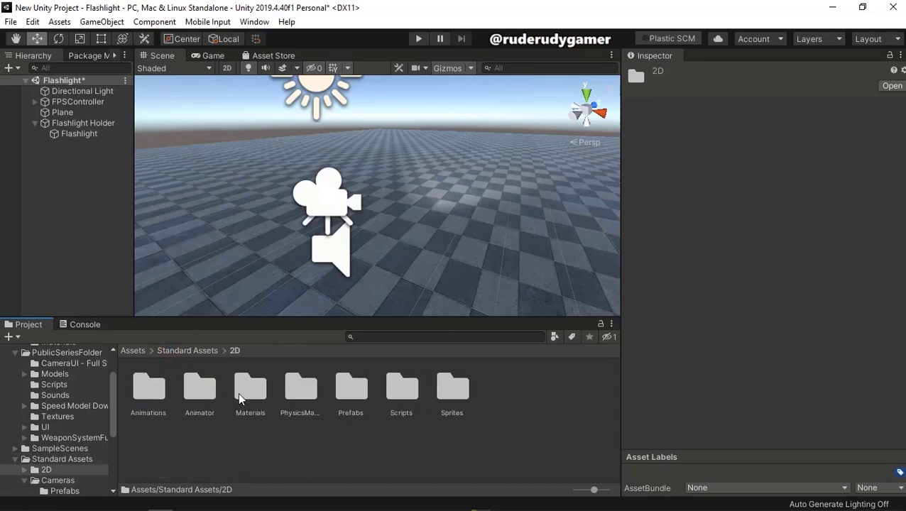
{"action": "double_click", "coordinate": [444, 398]}
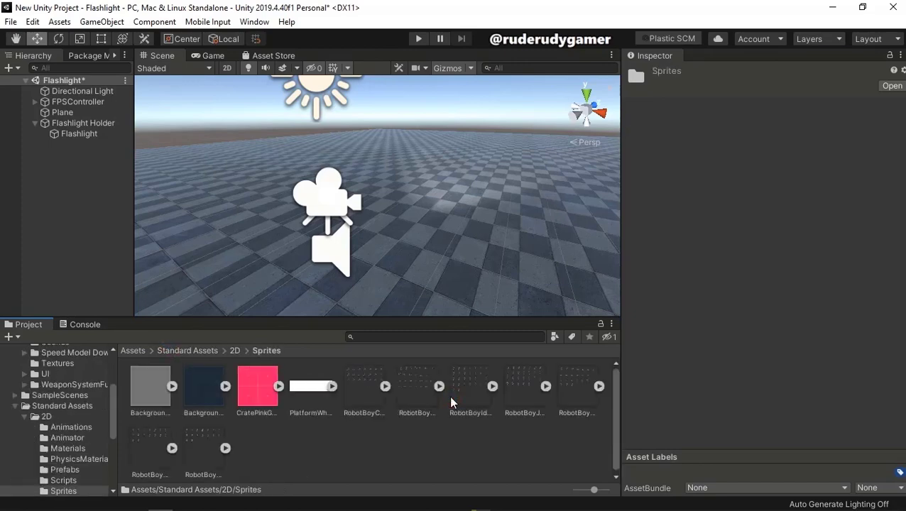
{"action": "left_click", "coordinate": [244, 350]}
{"action": "left_click", "coordinate": [235, 350]}
{"action": "left_click", "coordinate": [234, 350]}
Step: Browse the 2D Materials, 2D Prefabs, Utility and CrossPlatformInput folders for the texture
{"action": "double_click", "coordinate": [247, 389]}
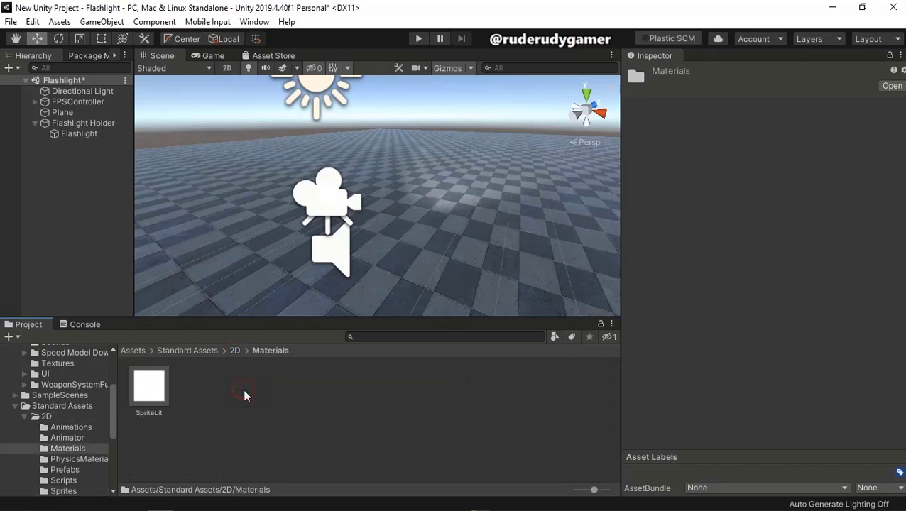
{"action": "left_click", "coordinate": [236, 351]}
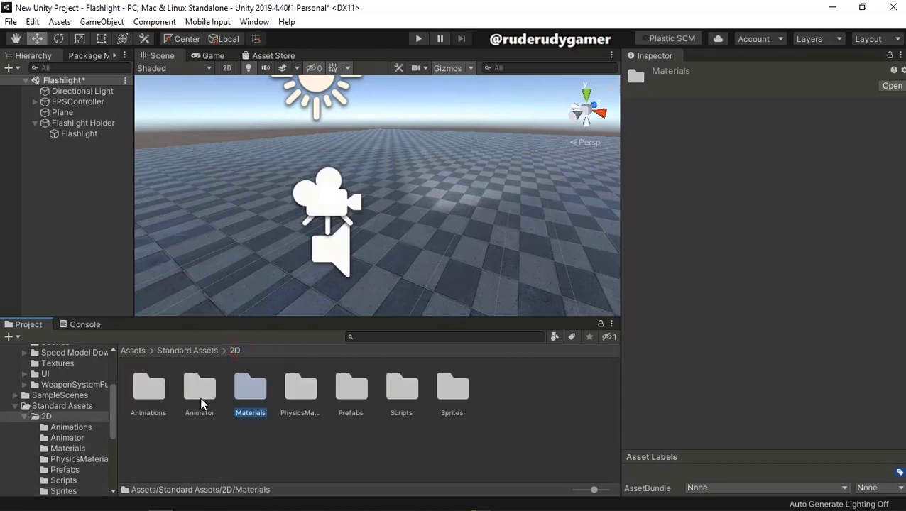
{"action": "left_click", "coordinate": [345, 397]}
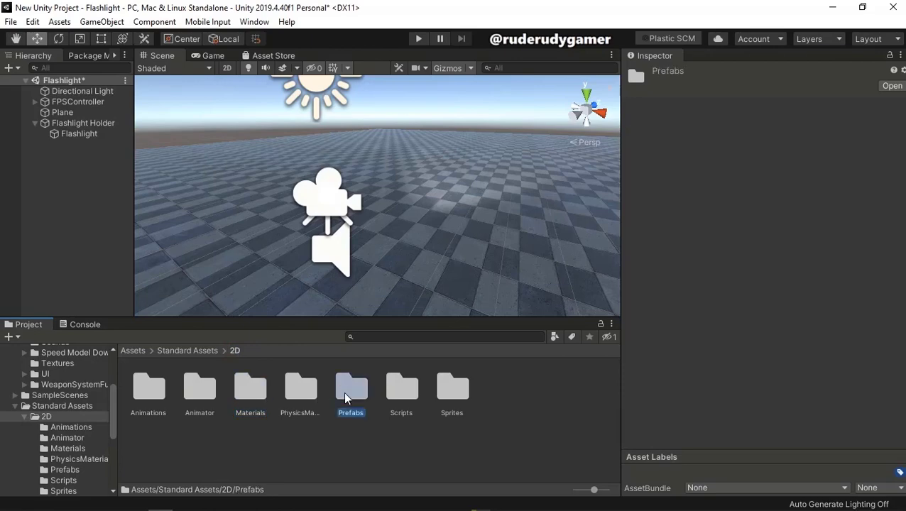
{"action": "double_click", "coordinate": [345, 396]}
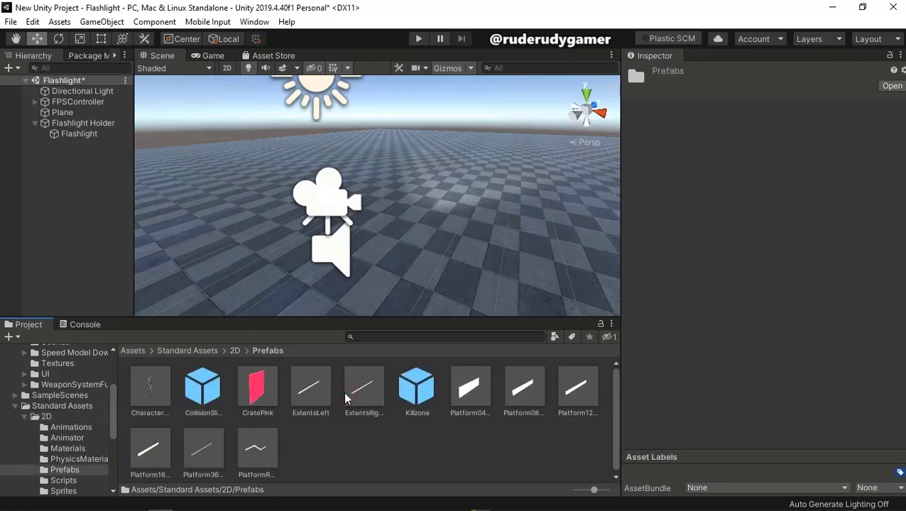
{"action": "left_click", "coordinate": [202, 351]}
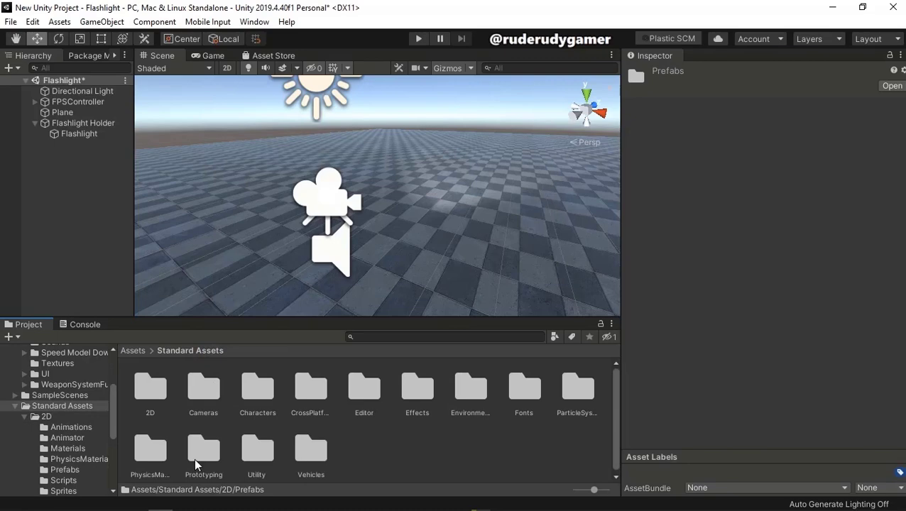
{"action": "double_click", "coordinate": [248, 455]}
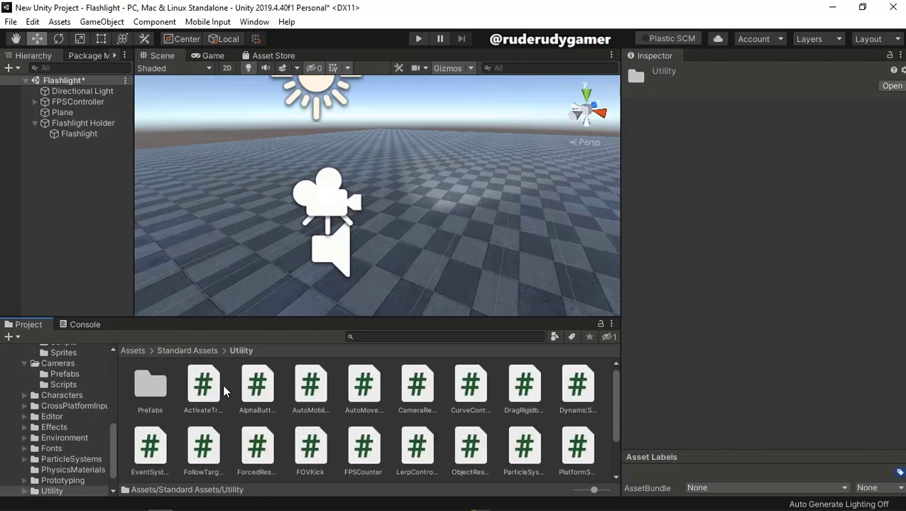
{"action": "left_click", "coordinate": [193, 350]}
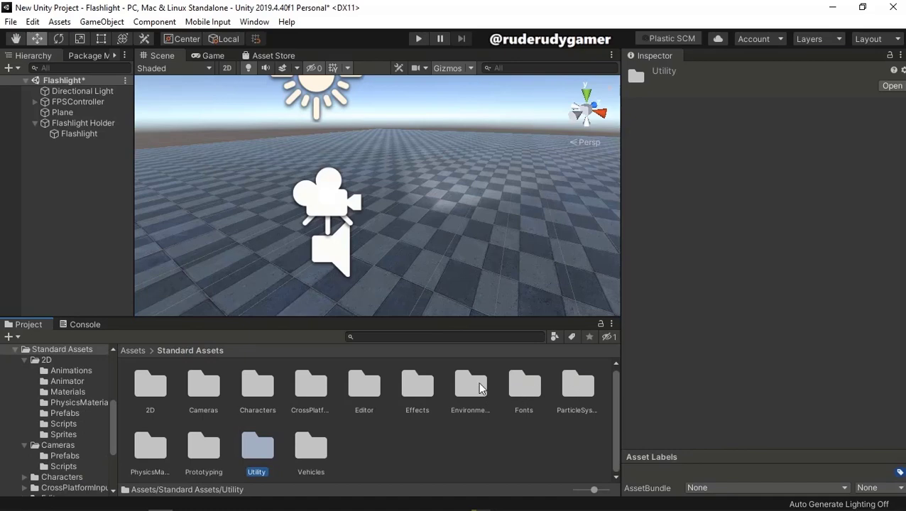
{"action": "left_click", "coordinate": [364, 390]}
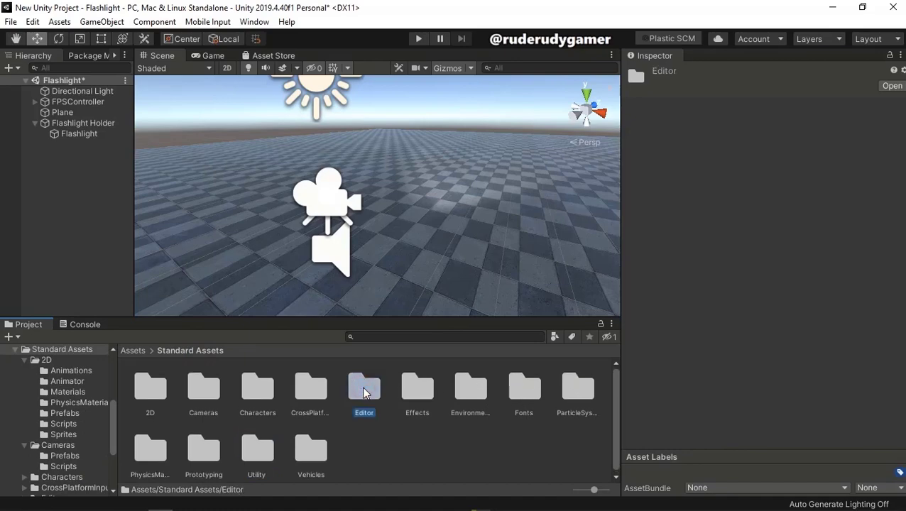
{"action": "double_click", "coordinate": [311, 389]}
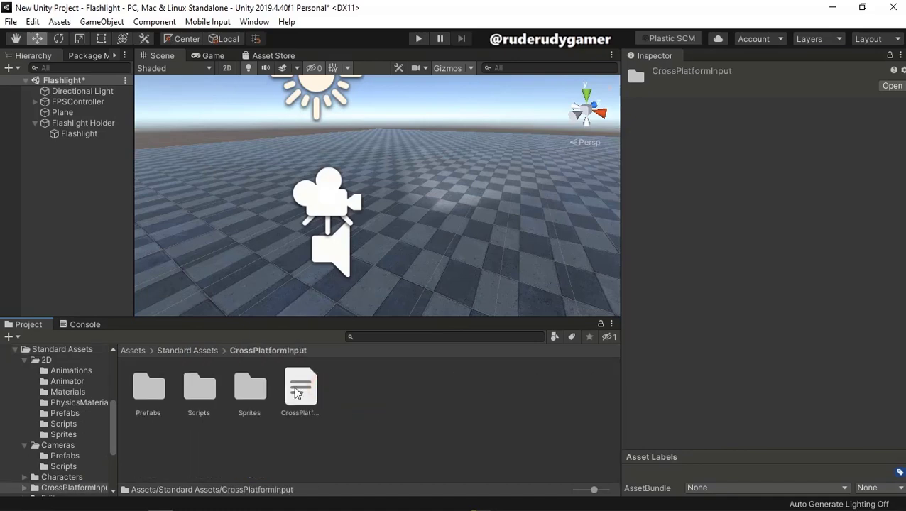
{"action": "double_click", "coordinate": [255, 386]}
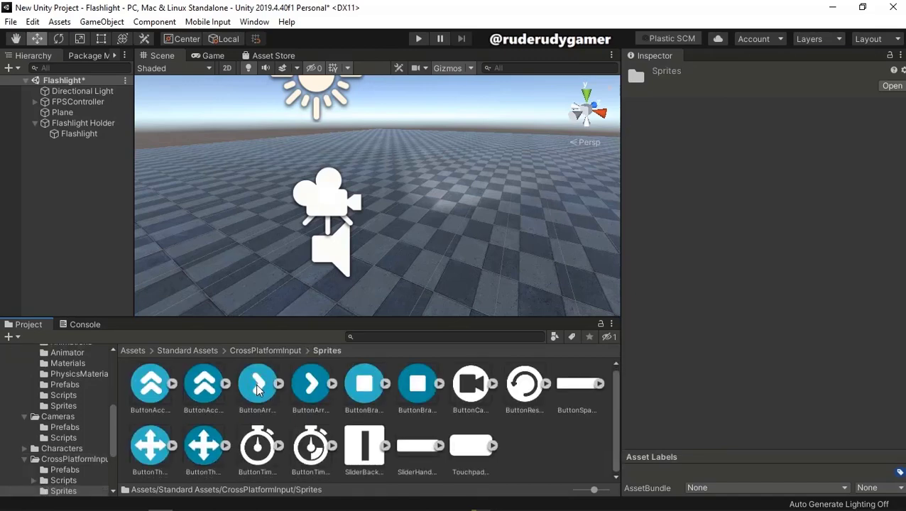
{"action": "left_click", "coordinate": [171, 350]}
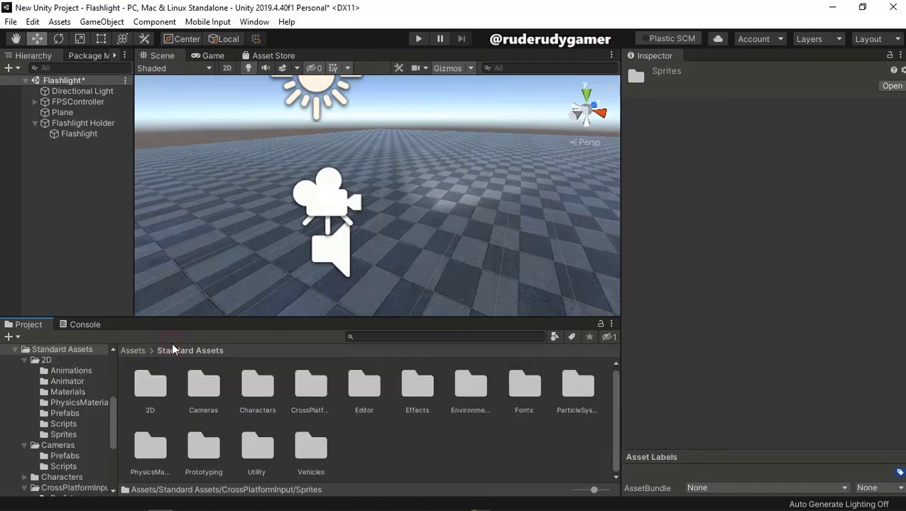
Step: Search 'cook' and drag FlashlightCookie into the Flashlight light's Cookie field
{"action": "left_click", "coordinate": [365, 336]}
{"action": "type", "text": "c"}
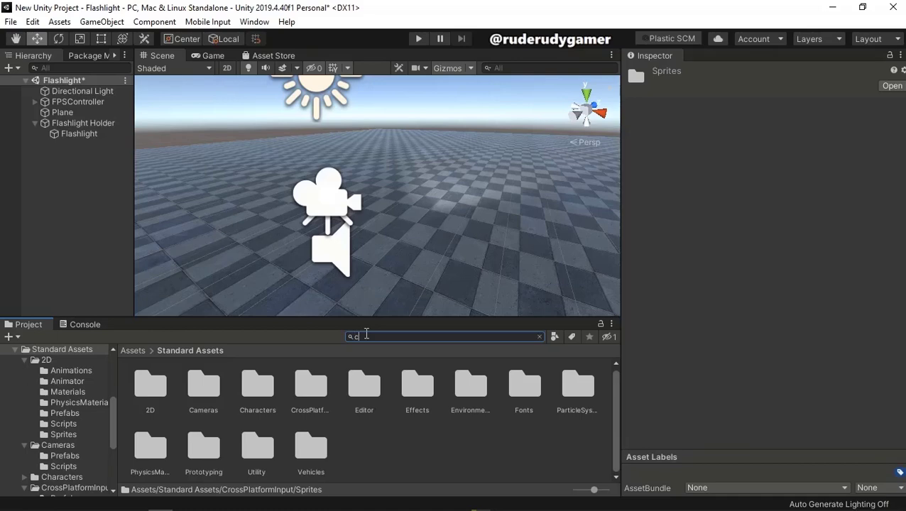
{"action": "type", "text": "ook"}
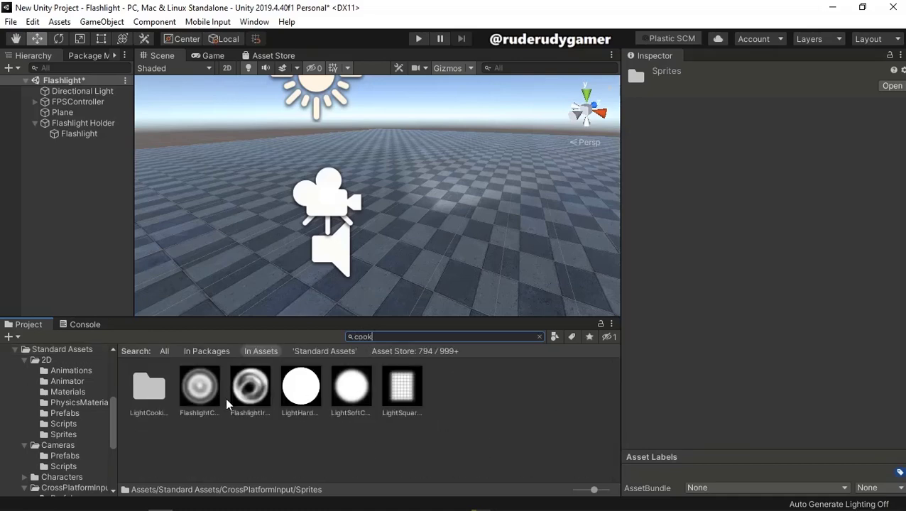
{"action": "left_click", "coordinate": [205, 393]}
{"action": "left_click", "coordinate": [81, 134]}
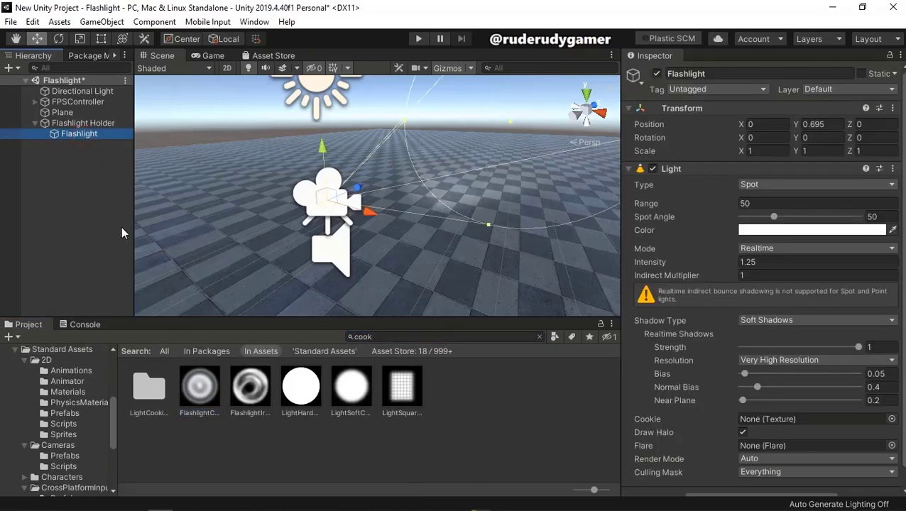
{"action": "left_click_drag", "start_coordinate": [202, 396], "coordinate": [779, 421]}
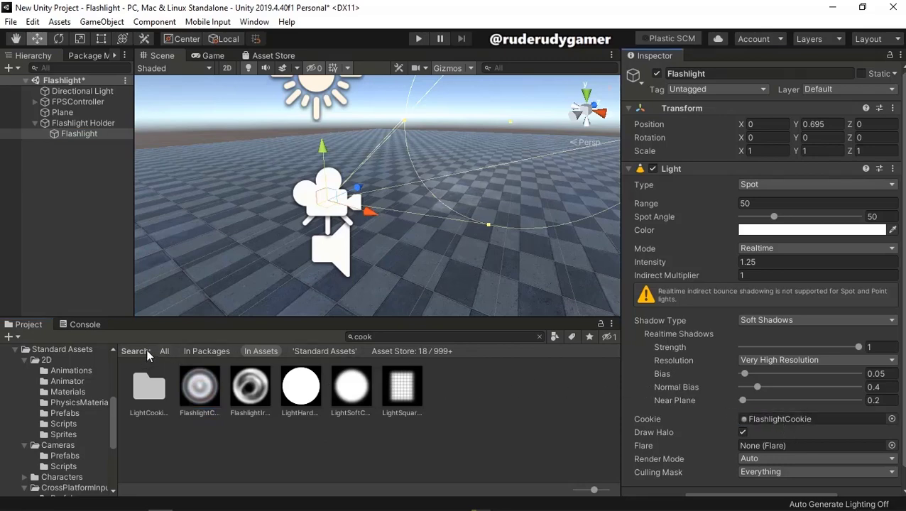
Step: Clear the search and return the Project view to the Assets root folder
{"action": "left_click", "coordinate": [48, 351]}
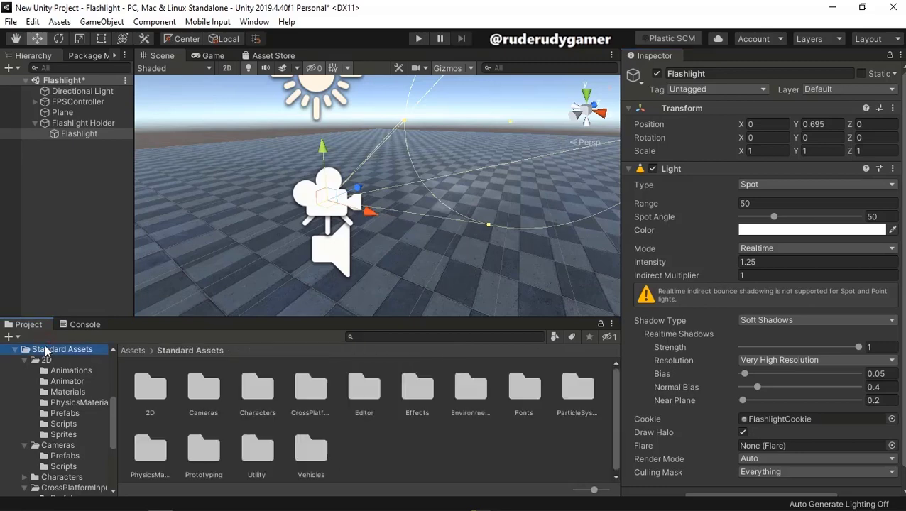
{"action": "left_click", "coordinate": [144, 352]}
{"action": "left_click", "coordinate": [135, 351]}
{"action": "left_click", "coordinate": [136, 351]}
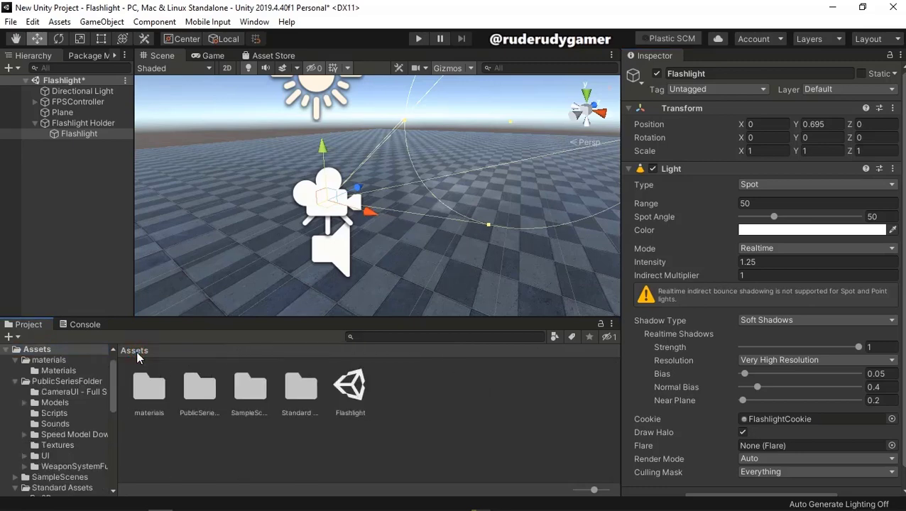
{"action": "left_click", "coordinate": [417, 39]}
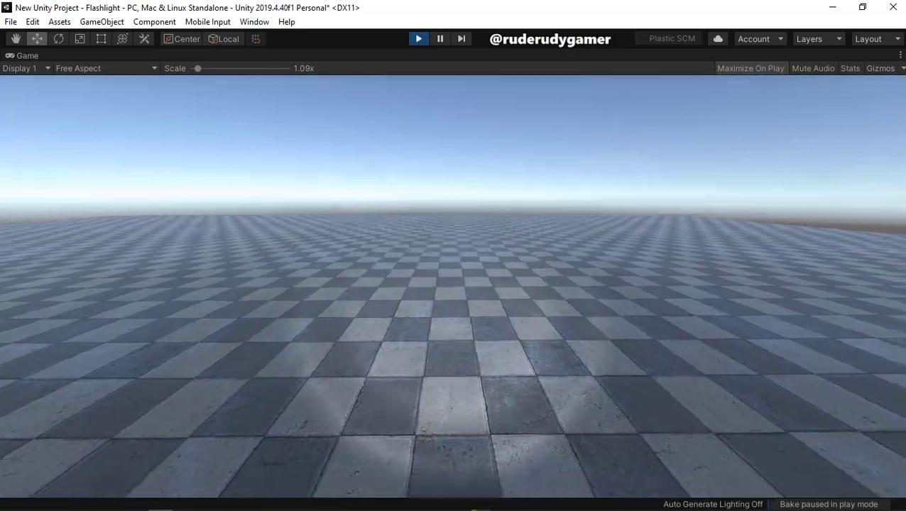
Step: Release the cursor with Escape and stop the play-test to return to edit mode
{"action": "key", "text": "Escape"}
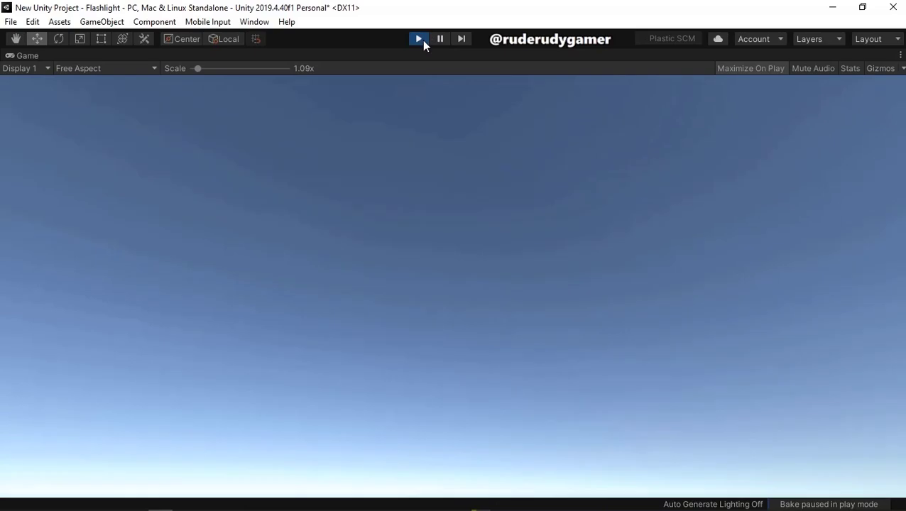
{"action": "left_click", "coordinate": [420, 40]}
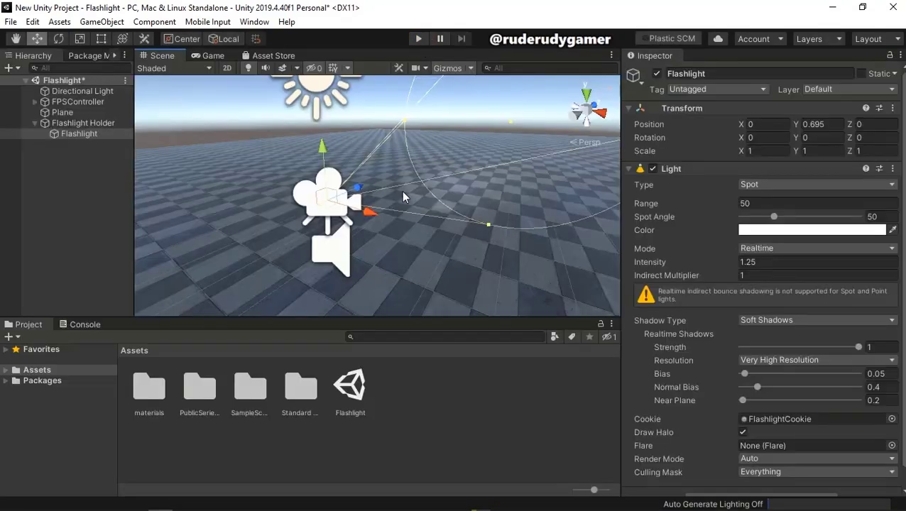
Step: Save the scene, then Save As over the existing Flashlight.unity, confirming the replacement
{"action": "left_click", "coordinate": [11, 22]}
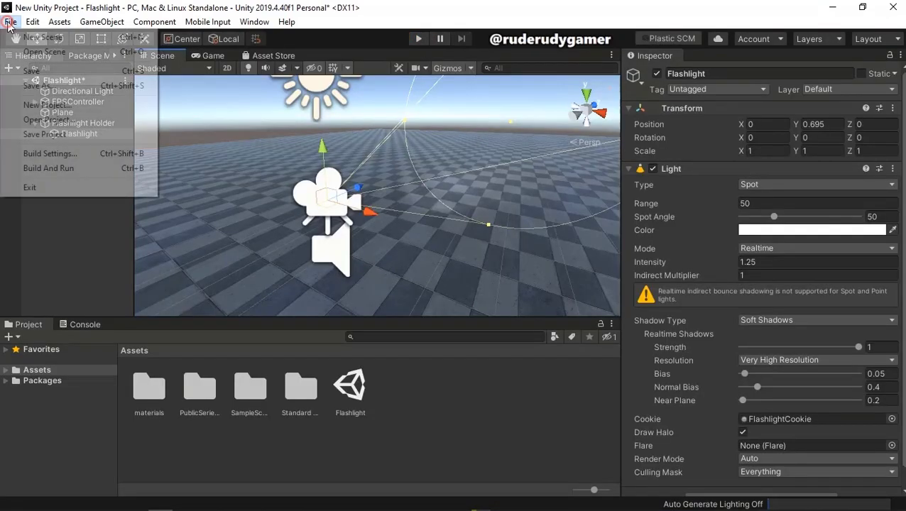
{"action": "left_click", "coordinate": [28, 73]}
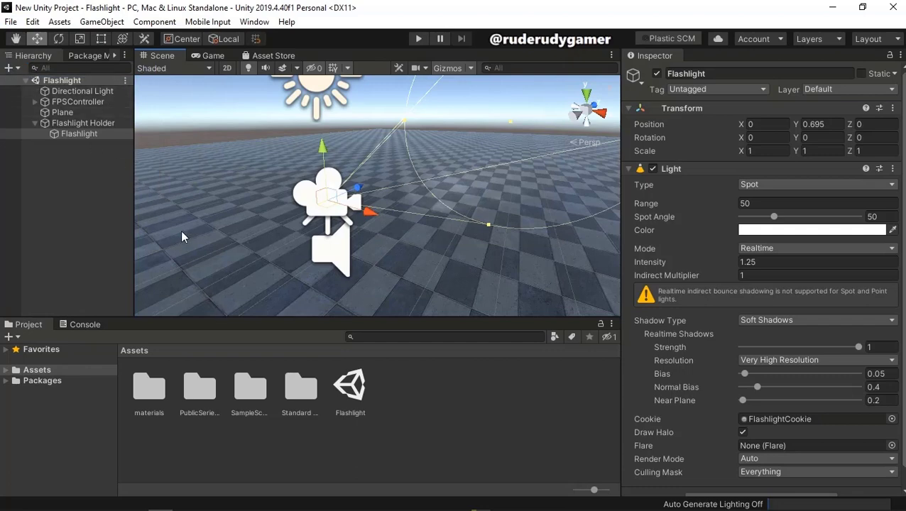
{"action": "left_click", "coordinate": [11, 24]}
{"action": "left_click", "coordinate": [36, 85]}
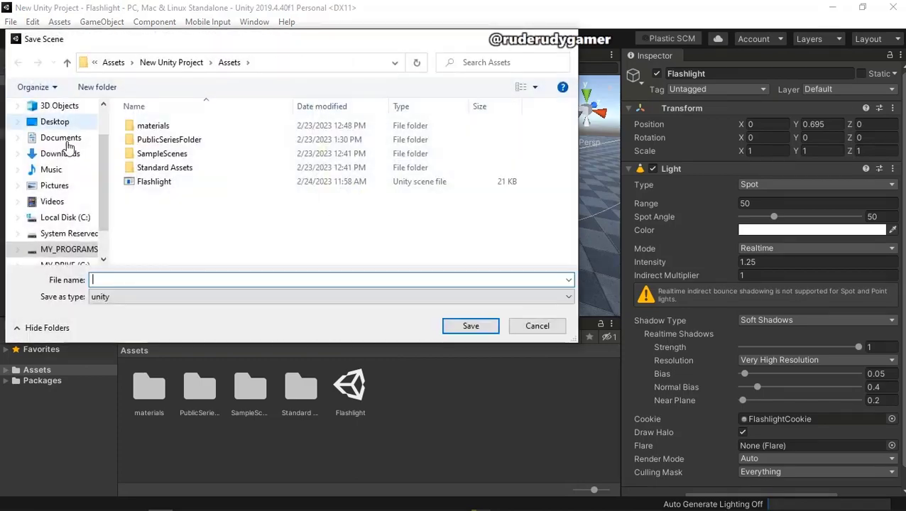
{"action": "left_click", "coordinate": [153, 183]}
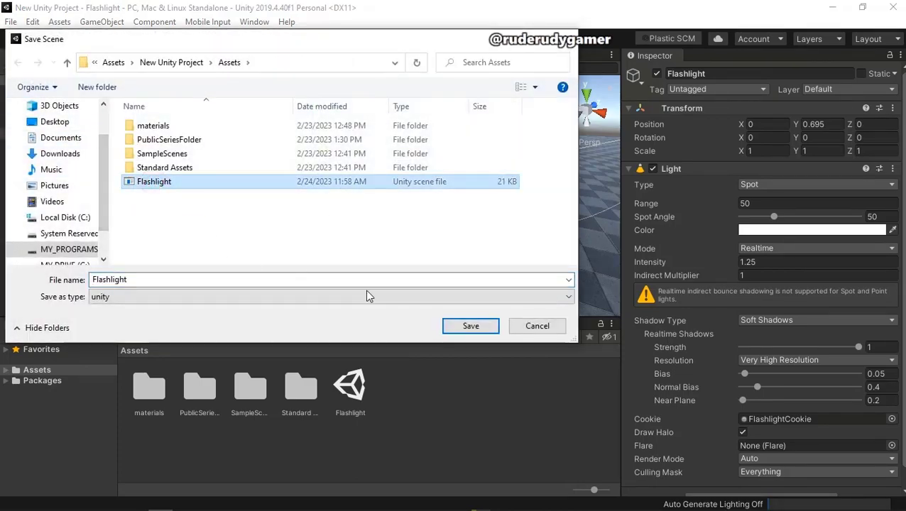
{"action": "left_click", "coordinate": [470, 326]}
{"action": "left_click", "coordinate": [485, 261]}
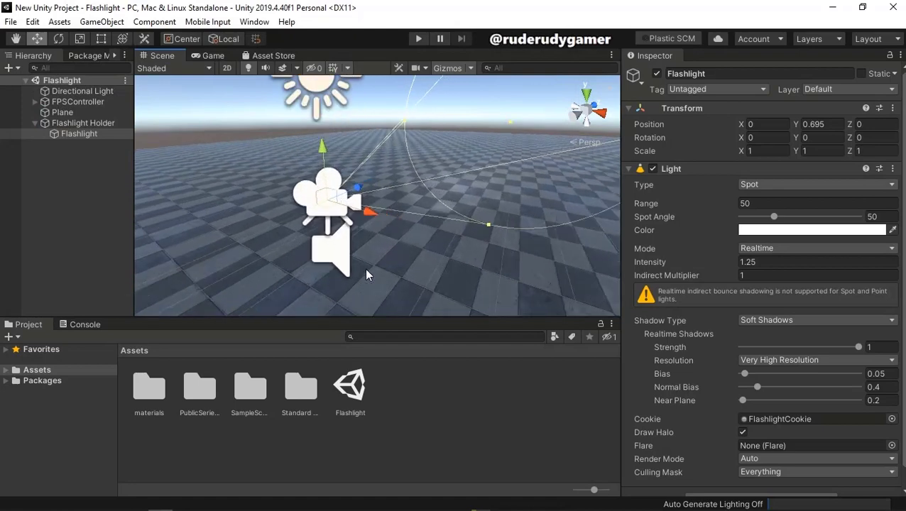
{"action": "scroll", "coordinate": [365, 270], "scroll_direction": "down", "scroll_amount": 5}
Step: Select Flashlight and browse to PublicSeriesFolder > Scripts to locate FlashlightAdvanced
{"action": "scroll", "coordinate": [736, 346], "scroll_direction": "up", "scroll_amount": 1}
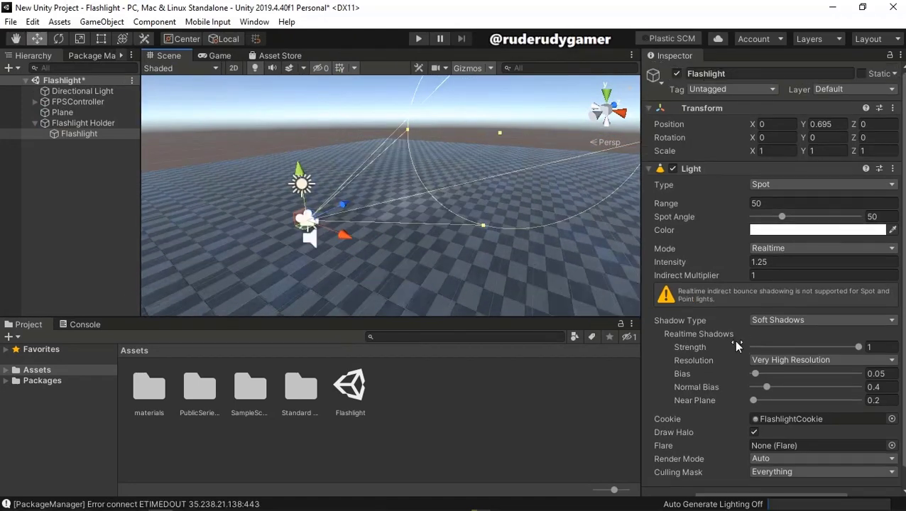
{"action": "left_click", "coordinate": [84, 135]}
{"action": "scroll", "coordinate": [707, 344], "scroll_direction": "down", "scroll_amount": 1}
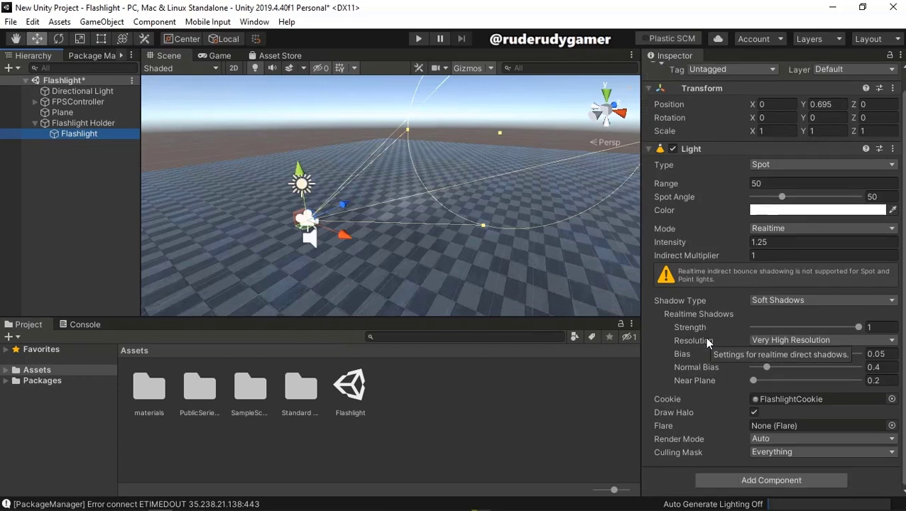
{"action": "double_click", "coordinate": [215, 394]}
{"action": "double_click", "coordinate": [255, 390]}
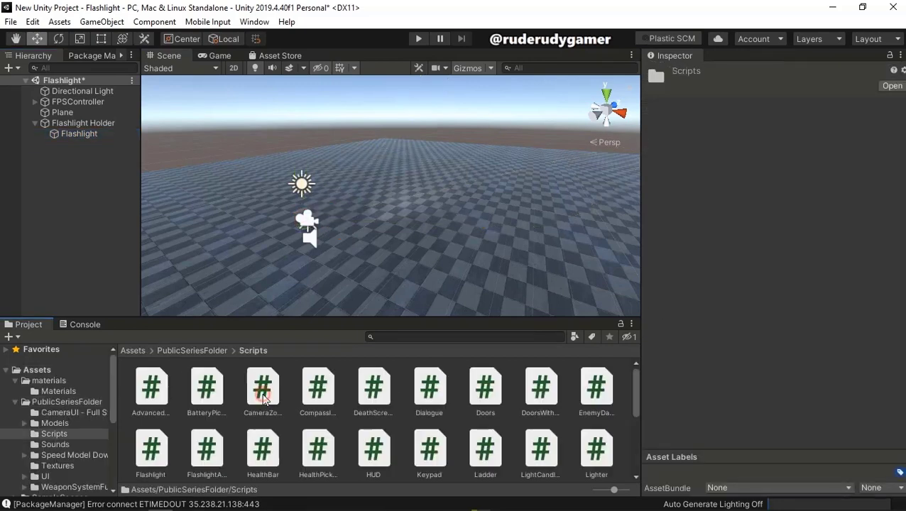
{"action": "scroll", "coordinate": [367, 401], "scroll_direction": "down", "scroll_amount": 3}
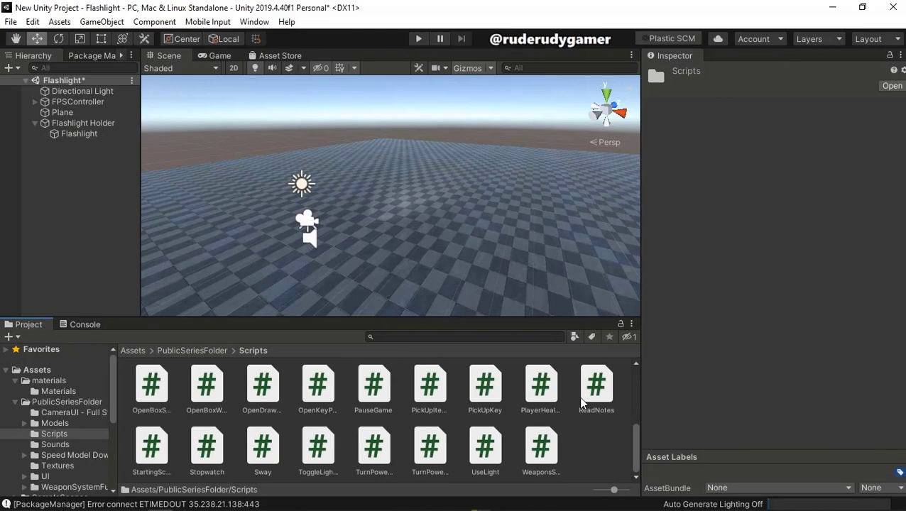
{"action": "scroll", "coordinate": [581, 397], "scroll_direction": "up", "scroll_amount": 3}
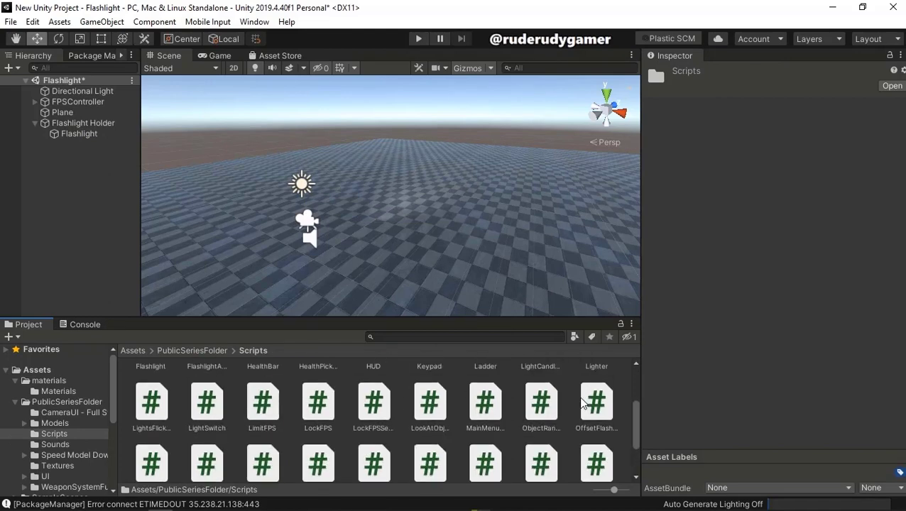
{"action": "scroll", "coordinate": [581, 403], "scroll_direction": "up", "scroll_amount": 1}
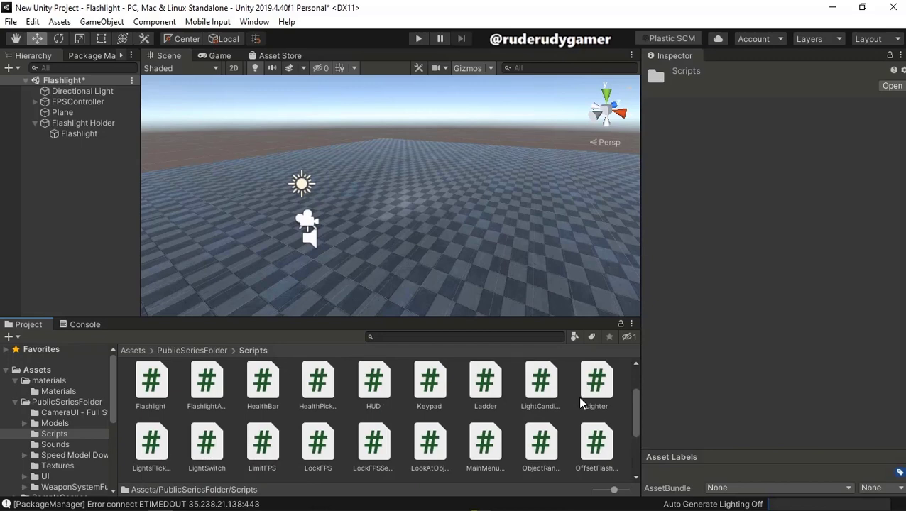
{"action": "scroll", "coordinate": [581, 403], "scroll_direction": "up", "scroll_amount": 1}
{"action": "scroll", "coordinate": [581, 402], "scroll_direction": "down", "scroll_amount": 2}
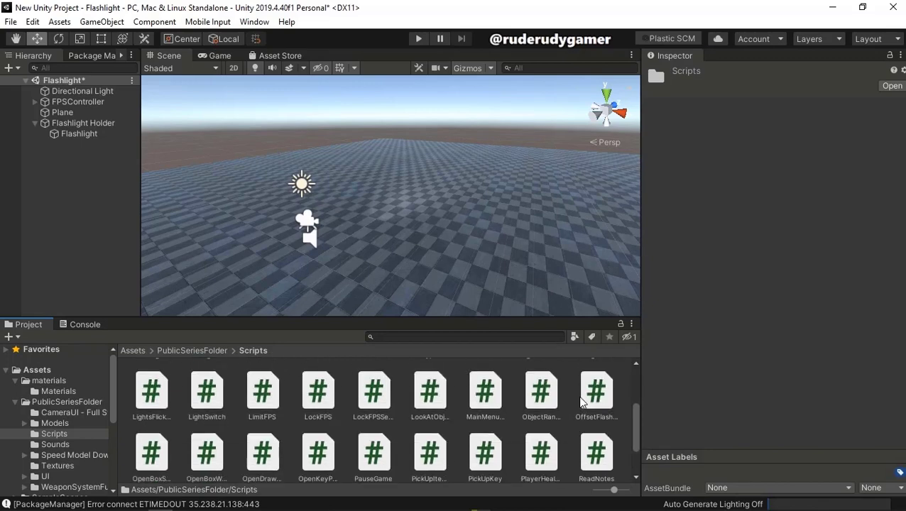
{"action": "scroll", "coordinate": [581, 402], "scroll_direction": "down", "scroll_amount": 1}
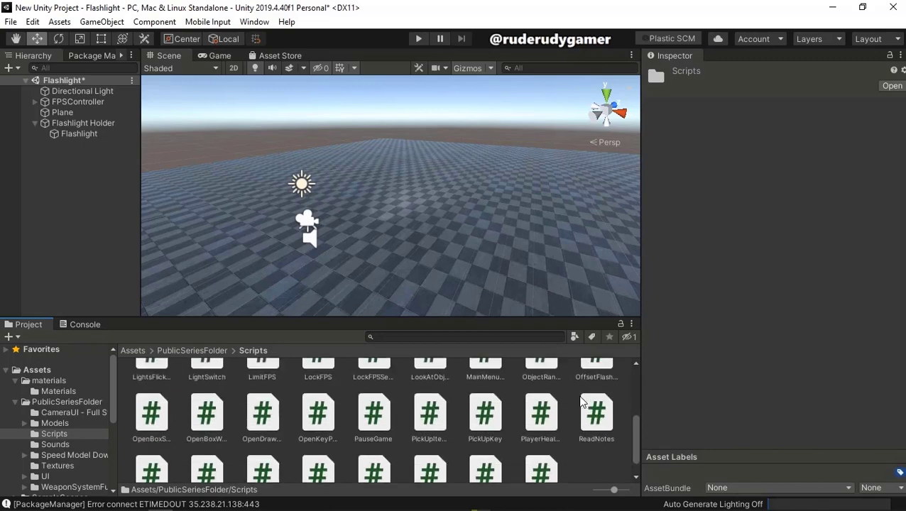
{"action": "scroll", "coordinate": [580, 403], "scroll_direction": "down", "scroll_amount": 1}
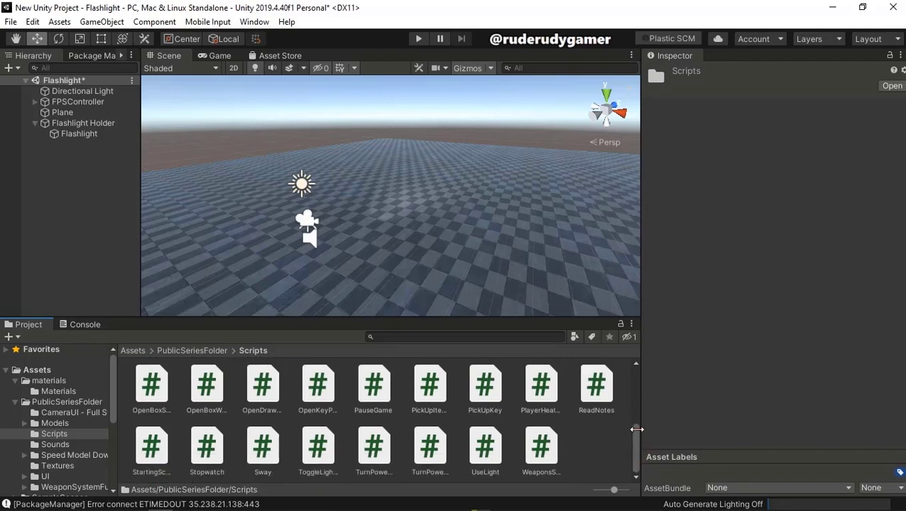
{"action": "left_click_drag", "start_coordinate": [636, 445], "coordinate": [636, 433]}
{"action": "left_click_drag", "start_coordinate": [634, 416], "coordinate": [634, 402]}
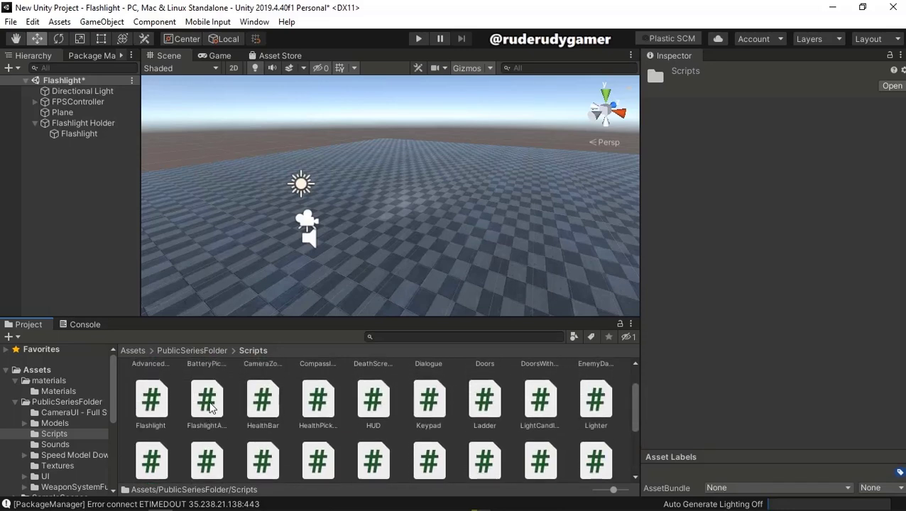
Step: Attach FlashlightAdvanced to Flashlight and assign the Flashlight's light to the script's Light slot
{"action": "left_click_drag", "start_coordinate": [209, 403], "coordinate": [83, 137]}
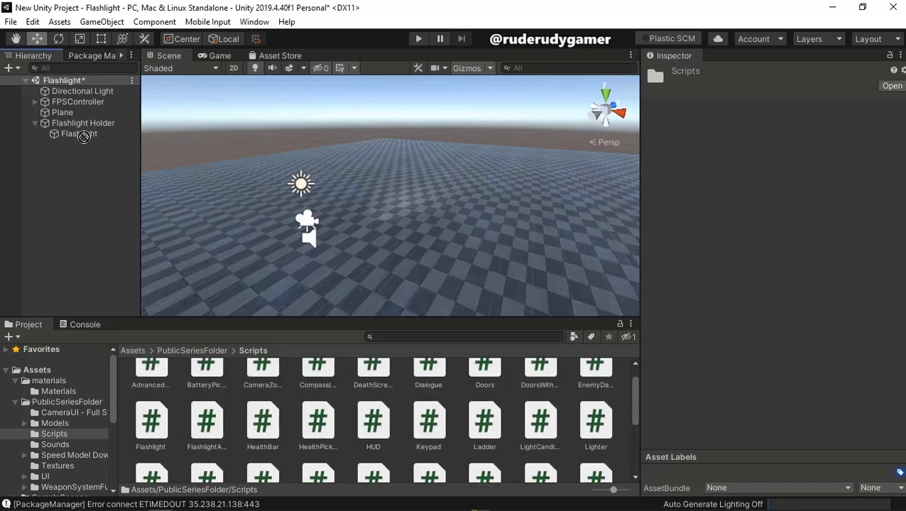
{"action": "left_click", "coordinate": [83, 137]}
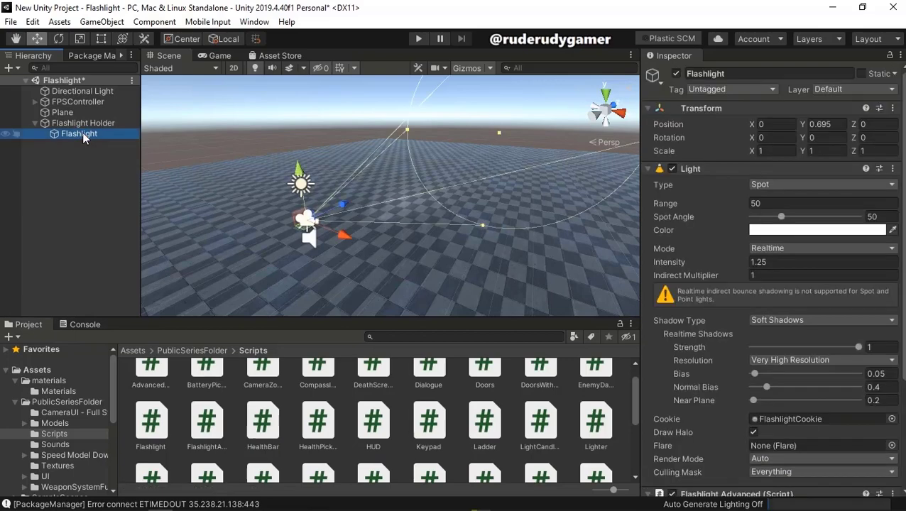
{"action": "scroll", "coordinate": [730, 324], "scroll_direction": "down", "scroll_amount": 5}
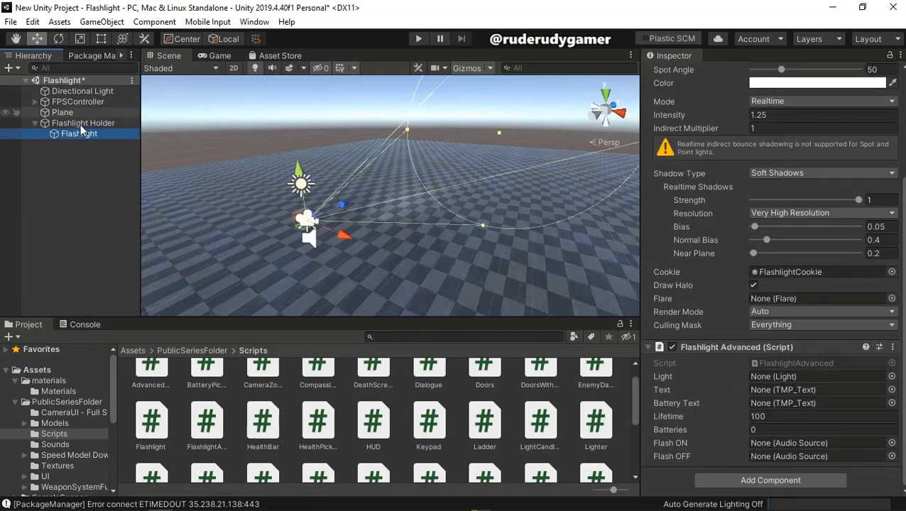
{"action": "left_click_drag", "start_coordinate": [74, 132], "coordinate": [769, 385]}
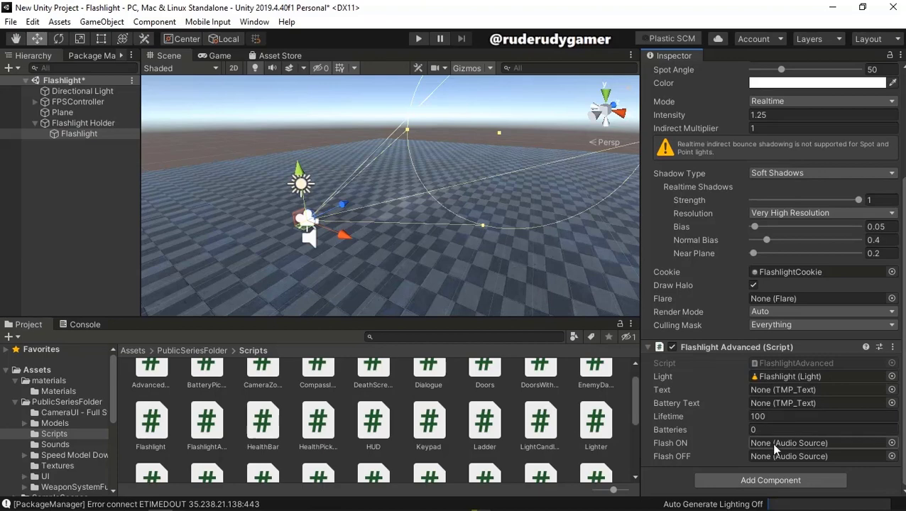
{"action": "left_click", "coordinate": [83, 100]}
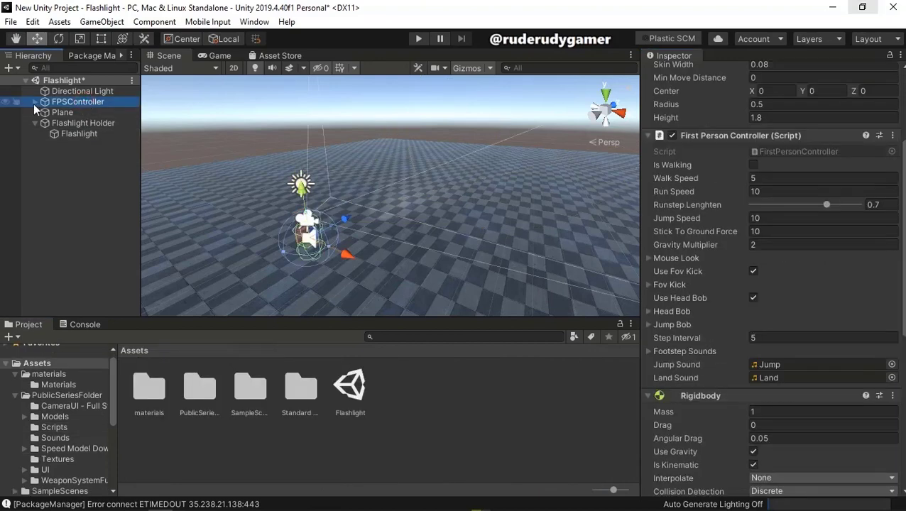
Step: Add a UI Canvas as a child of FirstPersonCharacter
{"action": "left_click", "coordinate": [34, 102]}
{"action": "right_click", "coordinate": [90, 111]}
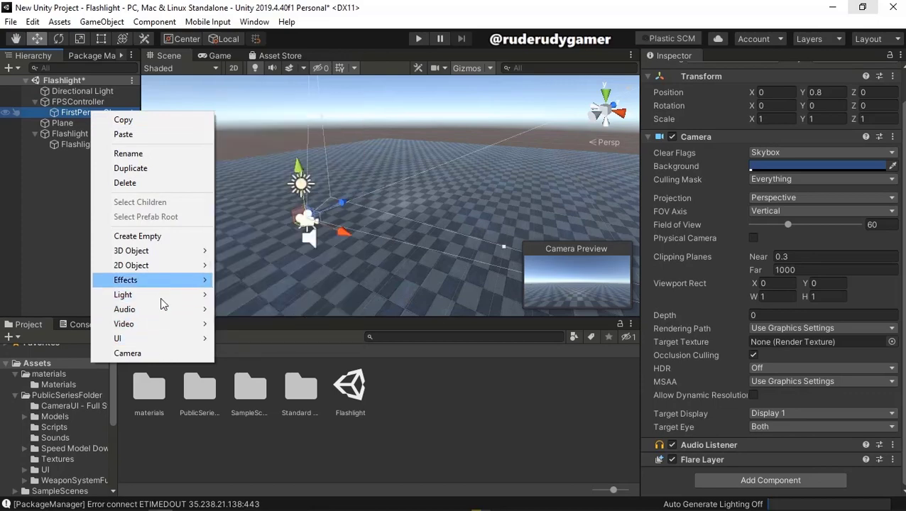
{"action": "mouse_move", "coordinate": [162, 339]}
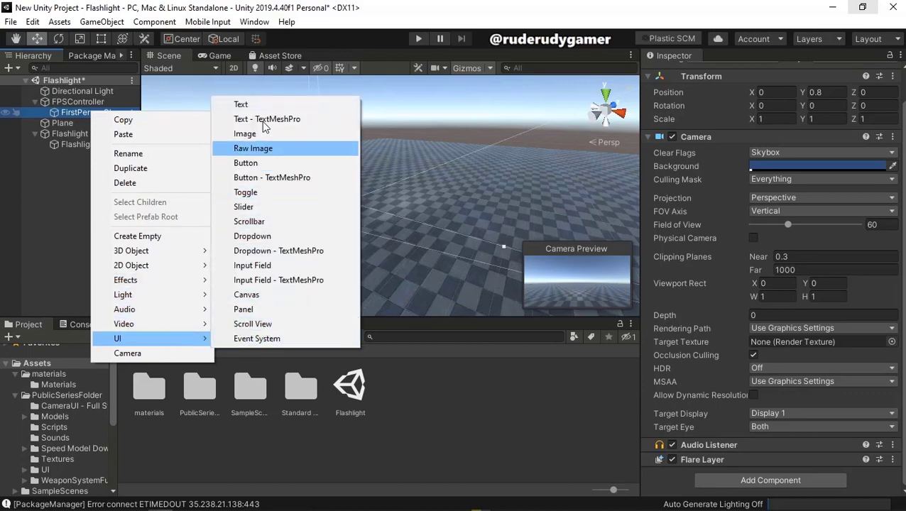
{"action": "left_click", "coordinate": [261, 294]}
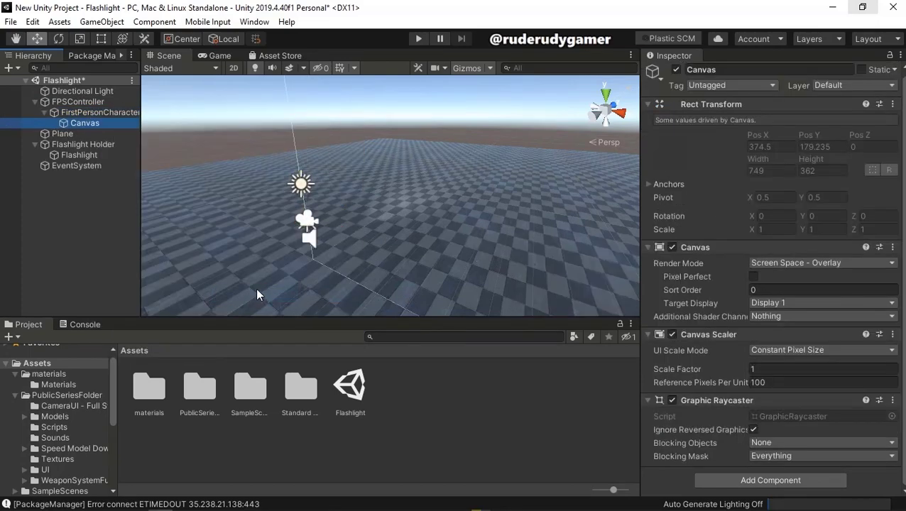
{"action": "right_click", "coordinate": [82, 124]}
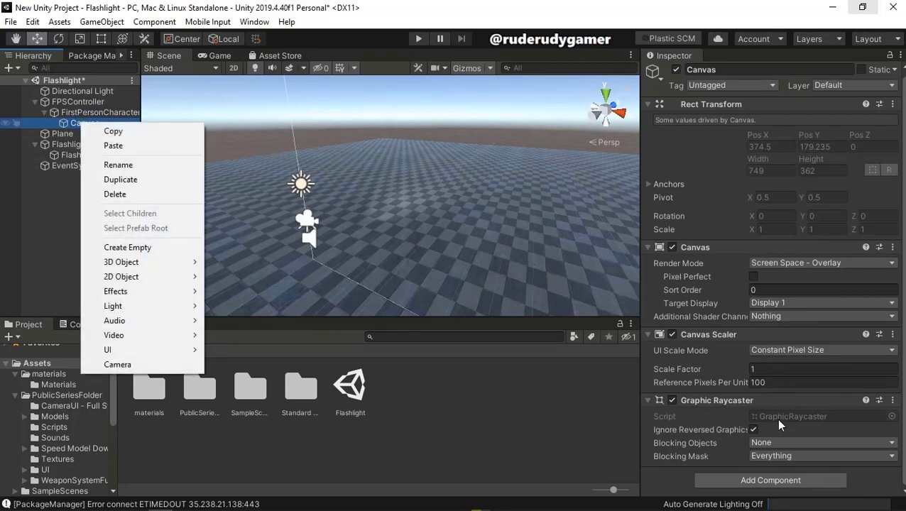
{"action": "left_click", "coordinate": [76, 123]}
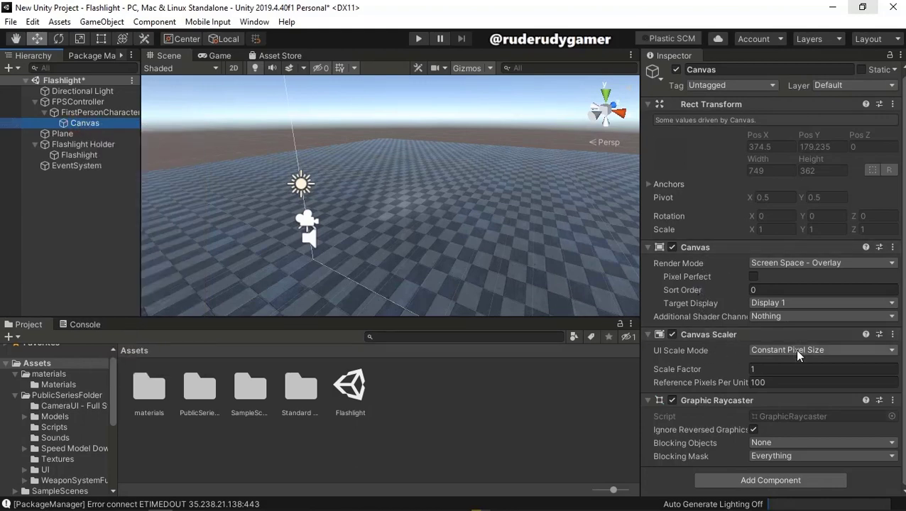
Step: Set the Canvas Scaler to Scale With Screen Size with reference resolution 1920 × 1080
{"action": "left_click", "coordinate": [835, 354]}
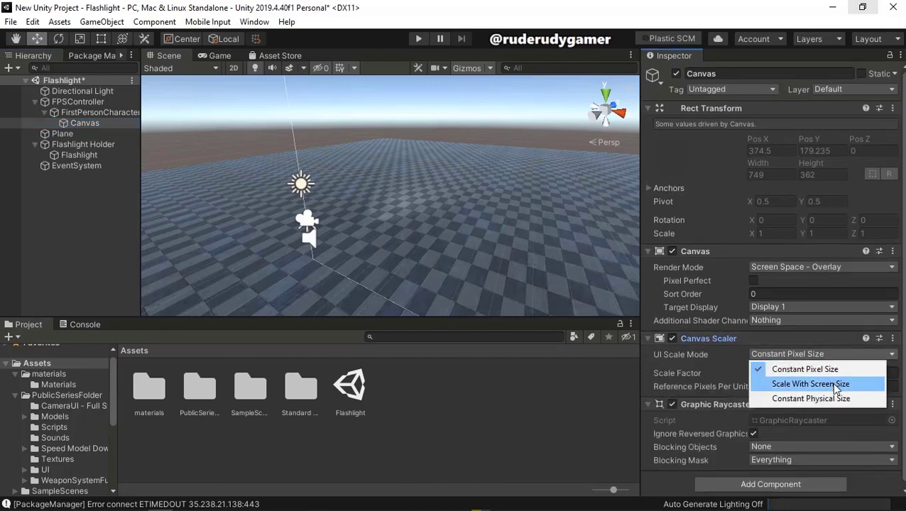
{"action": "left_click", "coordinate": [836, 385]}
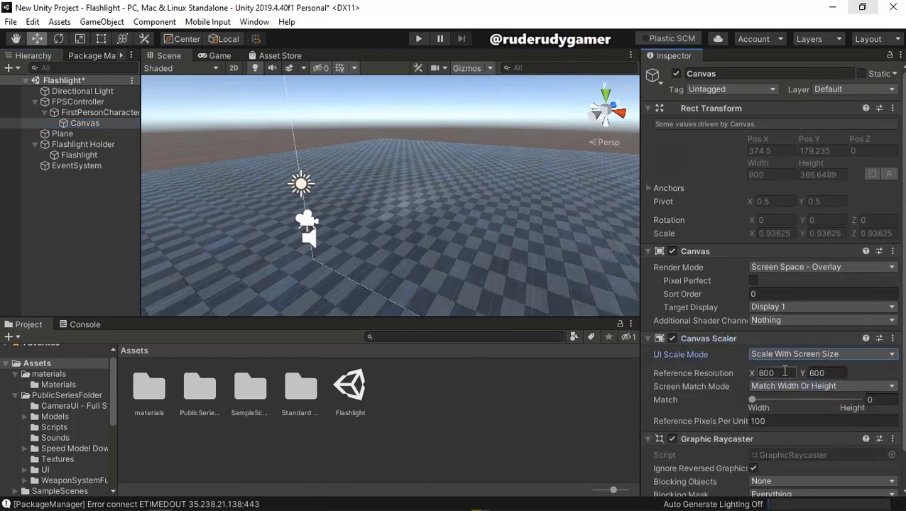
{"action": "left_click", "coordinate": [786, 380]}
{"action": "double_click", "coordinate": [784, 375]}
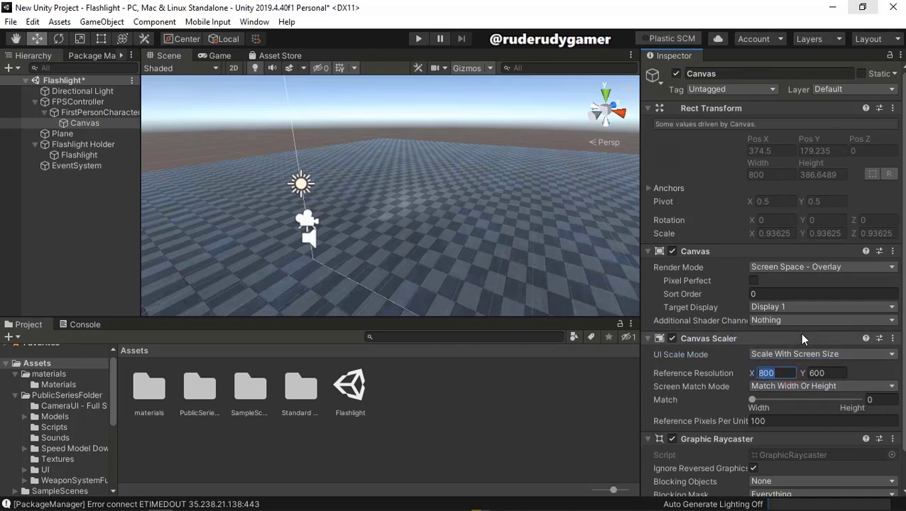
{"action": "type", "text": "10"}
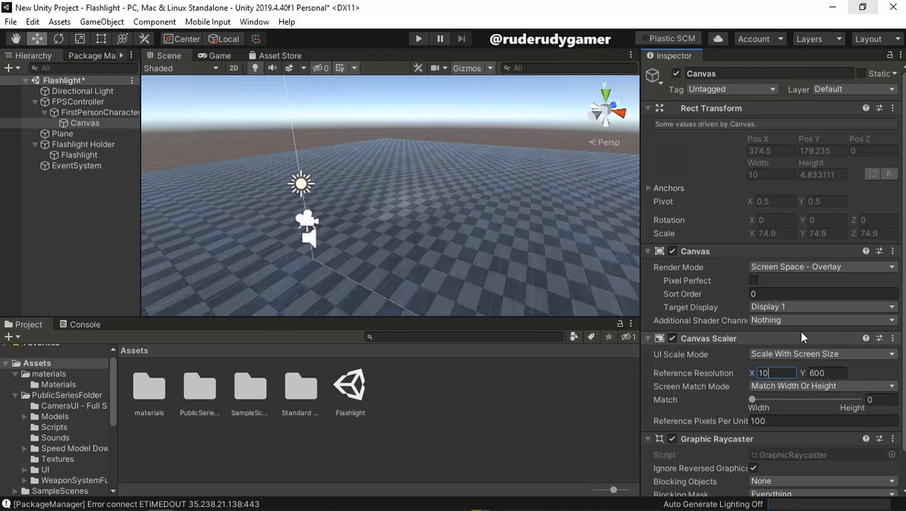
{"action": "type", "text": "20"}
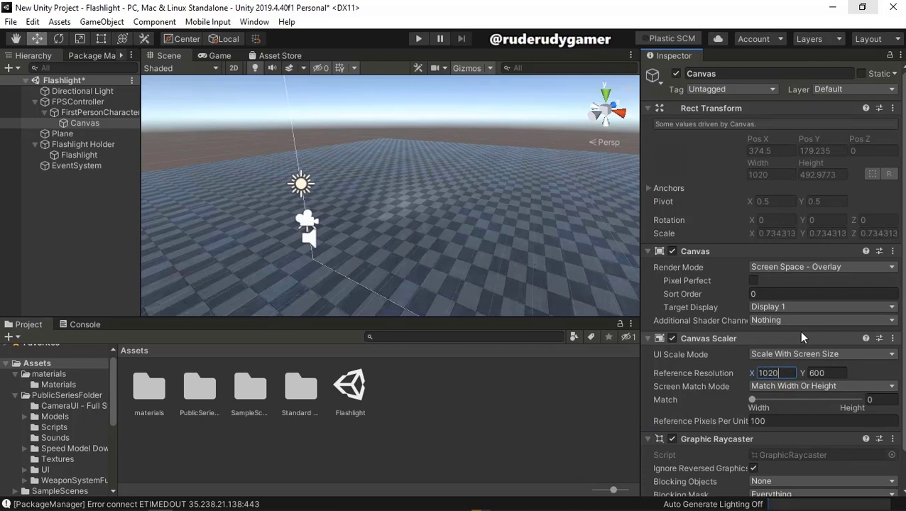
{"action": "left_click", "coordinate": [824, 373]}
{"action": "left_click", "coordinate": [771, 373]}
{"action": "type", "text": "1920"}
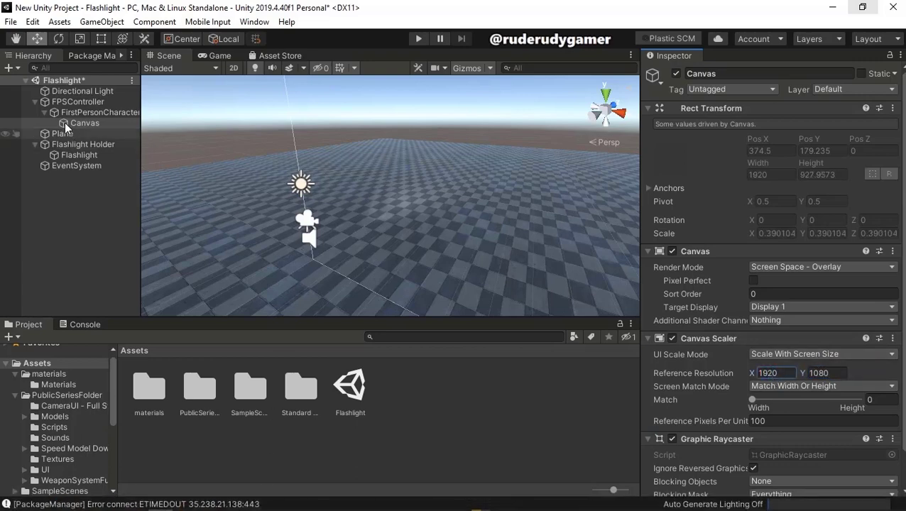
Step: Add a Text - TextMeshPro object under Canvas and import TMP Essentials plus Examples & Extras
{"action": "right_click", "coordinate": [87, 122]}
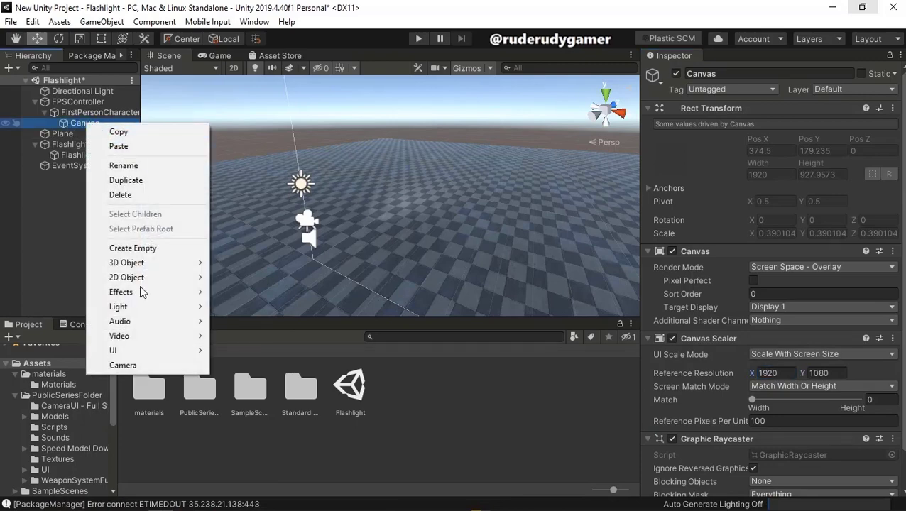
{"action": "mouse_move", "coordinate": [137, 352]}
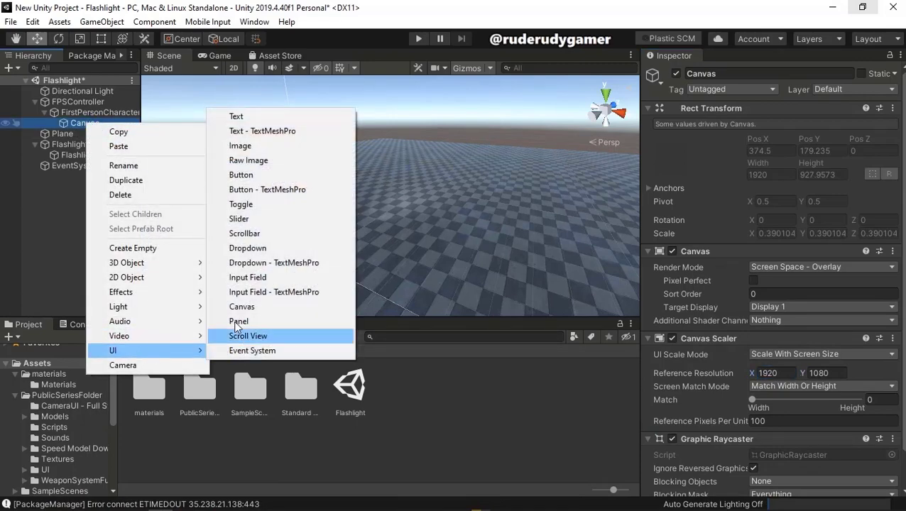
{"action": "left_click", "coordinate": [255, 132]}
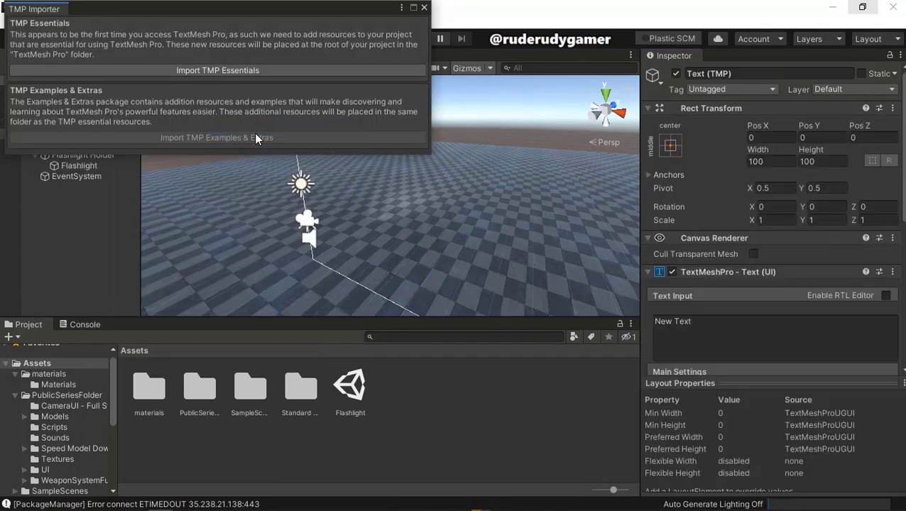
{"action": "left_click", "coordinate": [199, 70]}
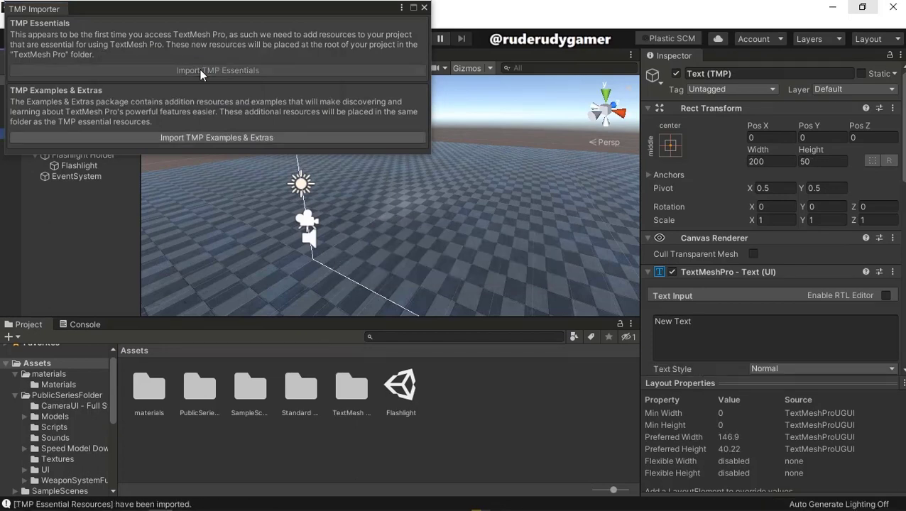
{"action": "left_click", "coordinate": [188, 139]}
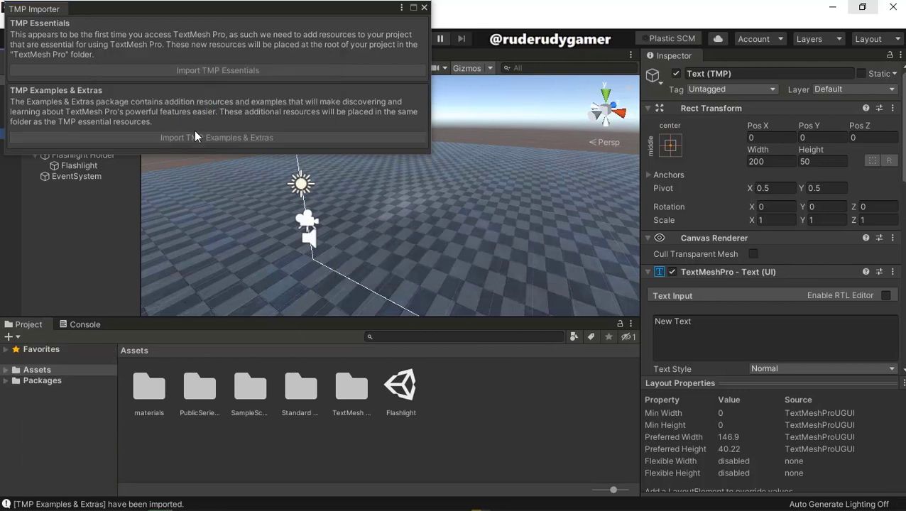
{"action": "left_click", "coordinate": [424, 7]}
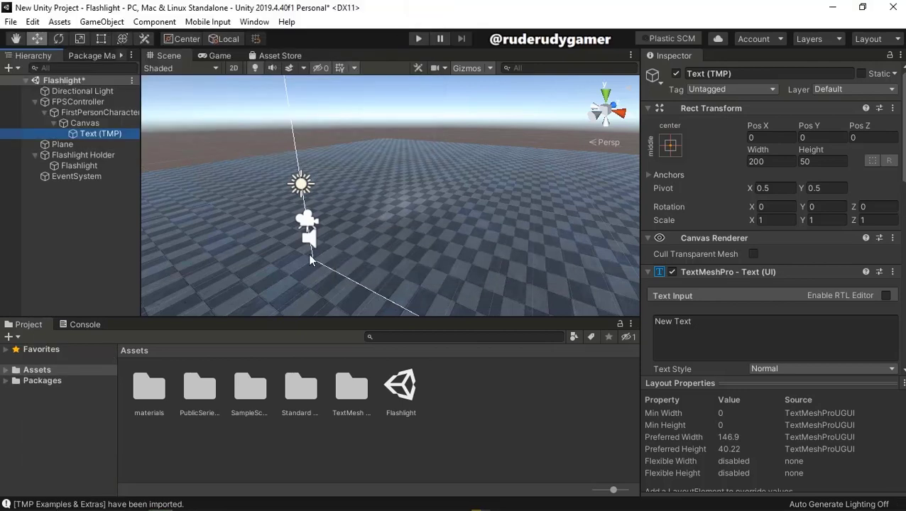
Step: Frame the New Text object in the Scene view and orient the view to face it
{"action": "scroll", "coordinate": [424, 174], "scroll_direction": "down", "scroll_amount": 1}
{"action": "scroll", "coordinate": [421, 173], "scroll_direction": "up", "scroll_amount": 2}
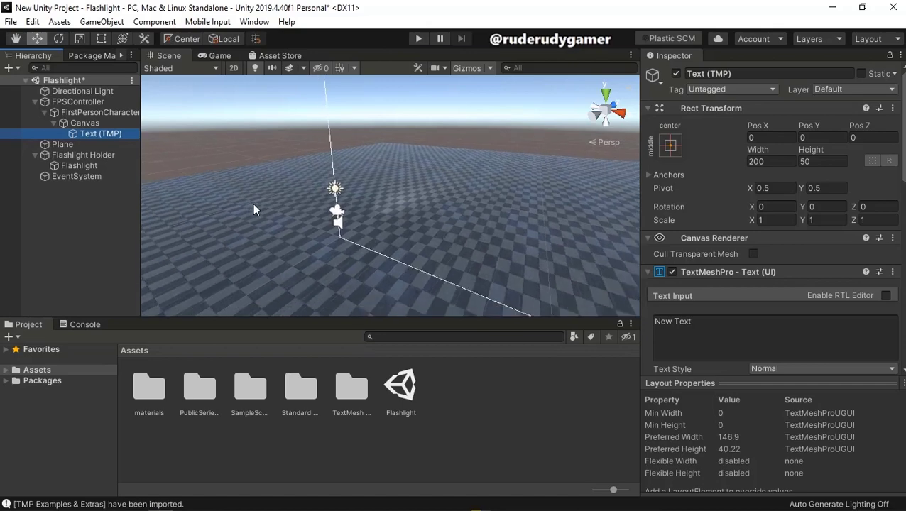
{"action": "middle_click_drag", "start_coordinate": [257, 210], "coordinate": [321, 189]}
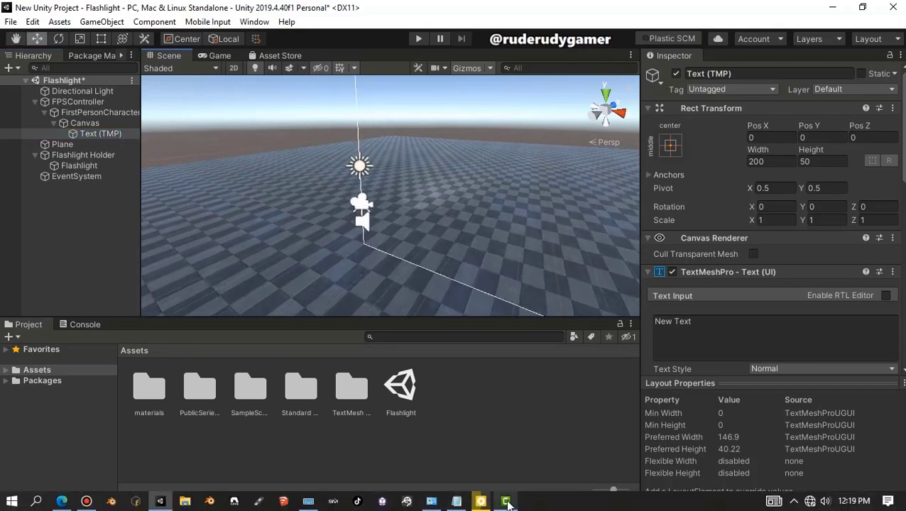
{"action": "mouse_move", "coordinate": [493, 503]}
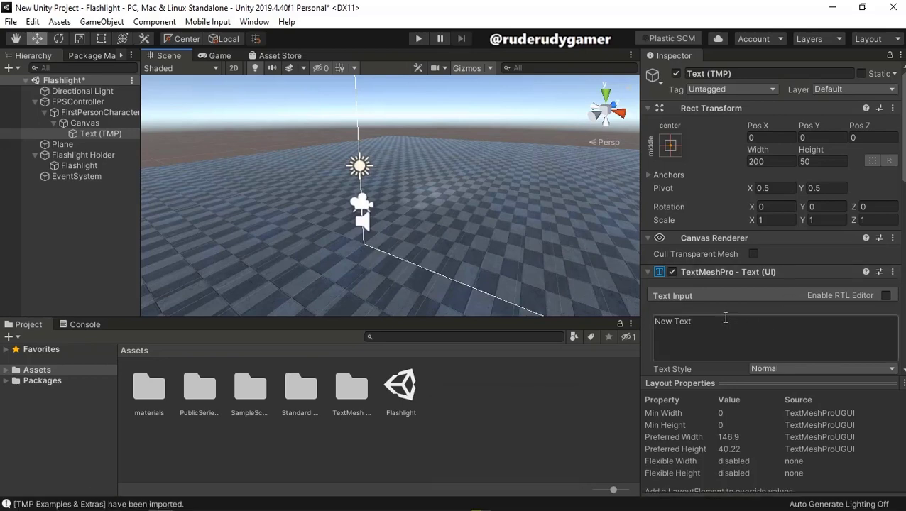
{"action": "double_click", "coordinate": [692, 323]}
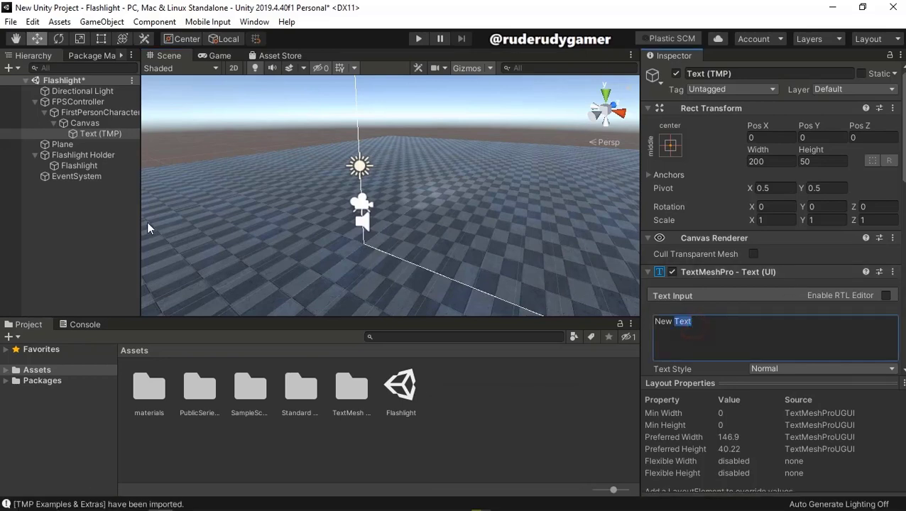
{"action": "double_click", "coordinate": [106, 133]}
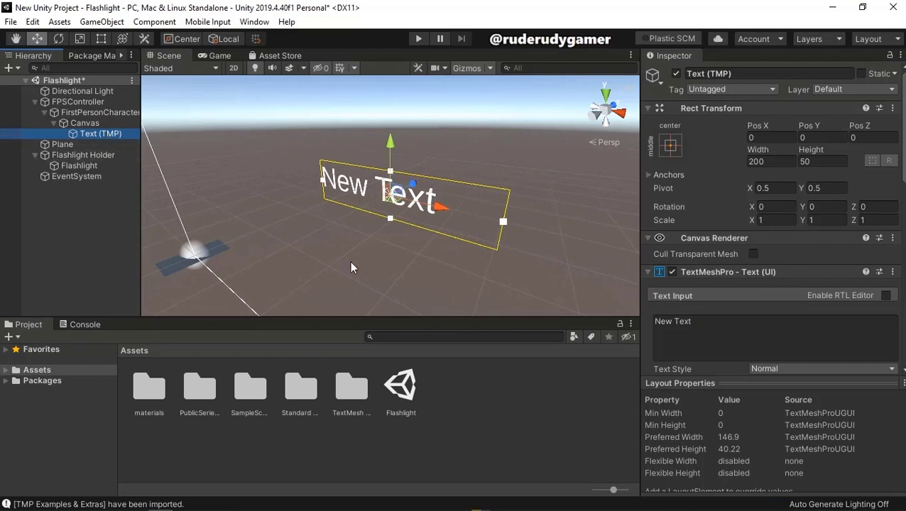
{"action": "right_click_drag", "start_coordinate": [346, 298], "coordinate": [551, 184]}
{"action": "middle_click_drag", "start_coordinate": [550, 184], "coordinate": [541, 239]}
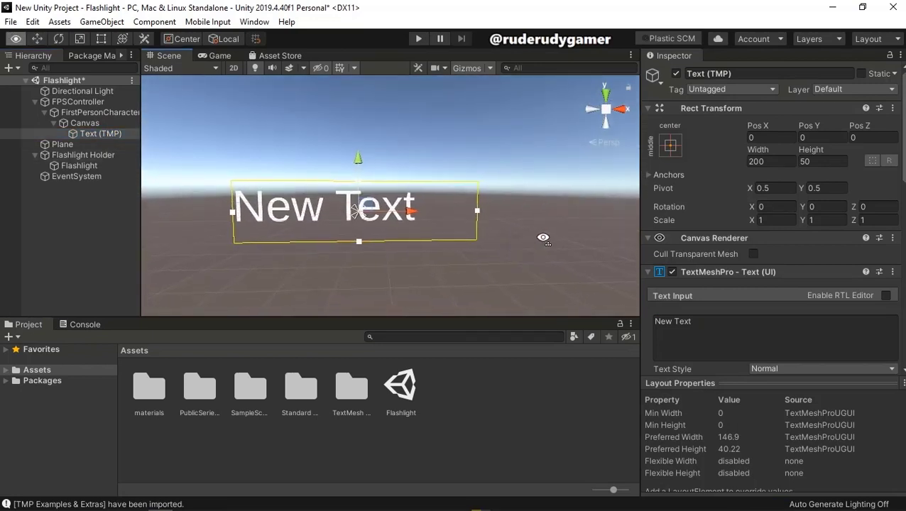
{"action": "scroll", "coordinate": [525, 244], "scroll_direction": "down", "scroll_amount": 5}
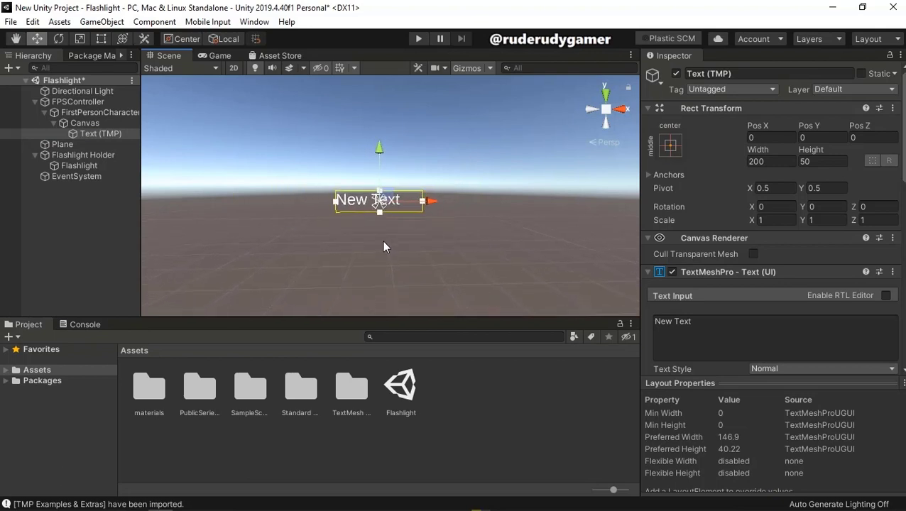
{"action": "middle_click_drag", "start_coordinate": [291, 266], "coordinate": [350, 203]}
Step: Anchor the text to the middle-centre preset and zoom out to see the whole canvas
{"action": "left_click", "coordinate": [669, 146]}
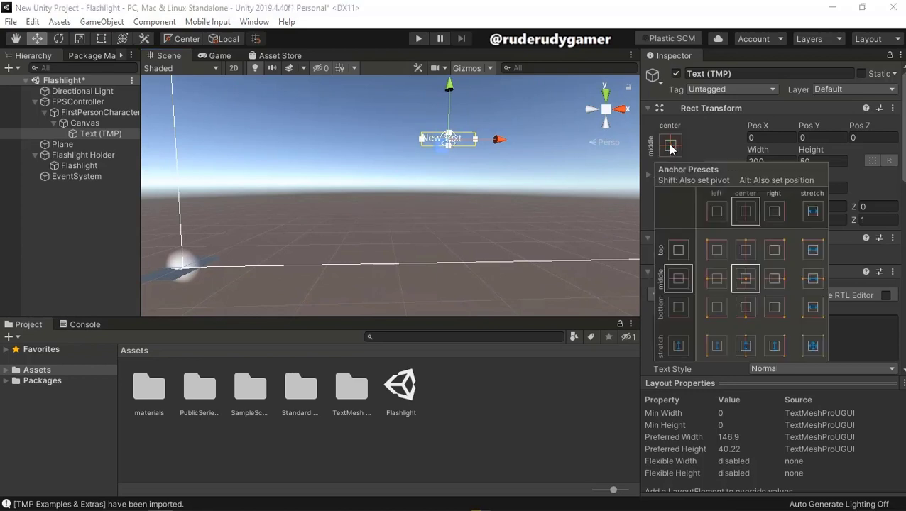
{"action": "left_click", "coordinate": [748, 284]}
{"action": "left_click", "coordinate": [332, 275]}
{"action": "scroll", "coordinate": [332, 276], "scroll_direction": "down", "scroll_amount": 3}
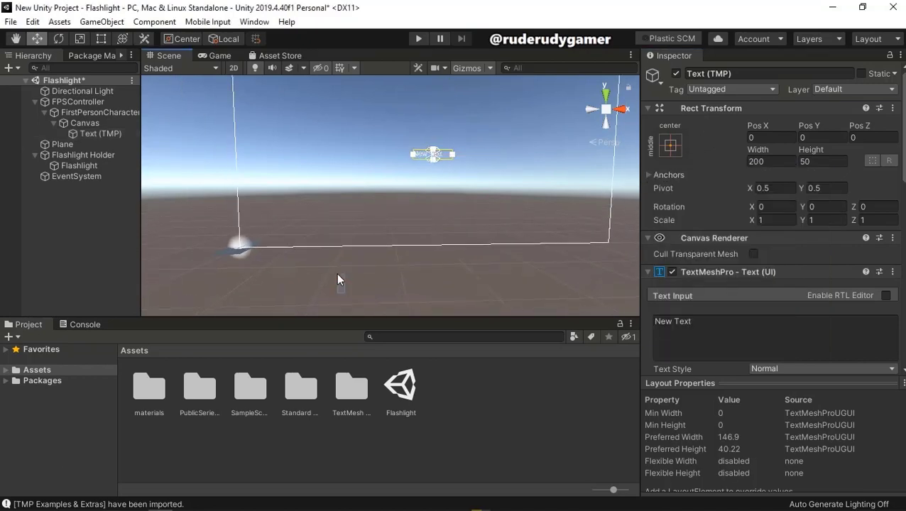
{"action": "left_click", "coordinate": [337, 275]}
{"action": "left_click", "coordinate": [433, 145]}
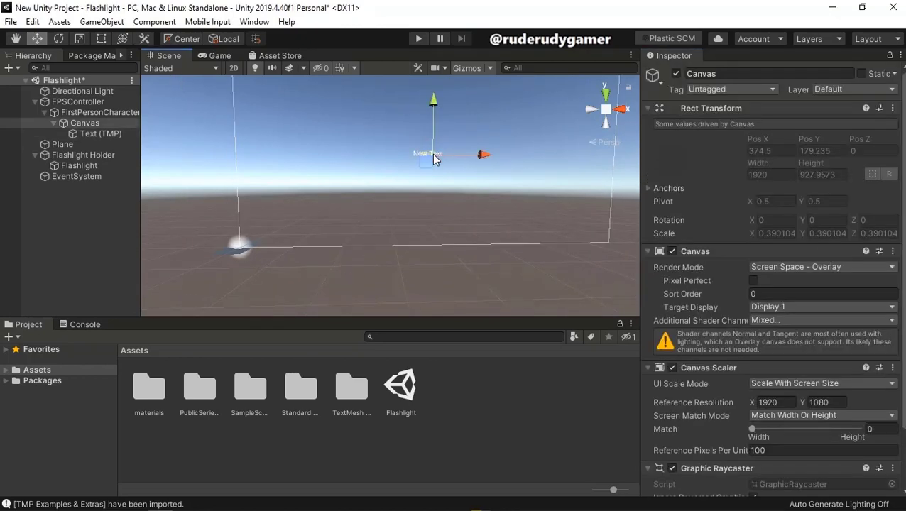
Step: Move the Text (TMP) object to Pos X -816 and Pos Y 389
{"action": "left_click", "coordinate": [78, 141]}
{"action": "left_click", "coordinate": [80, 134]}
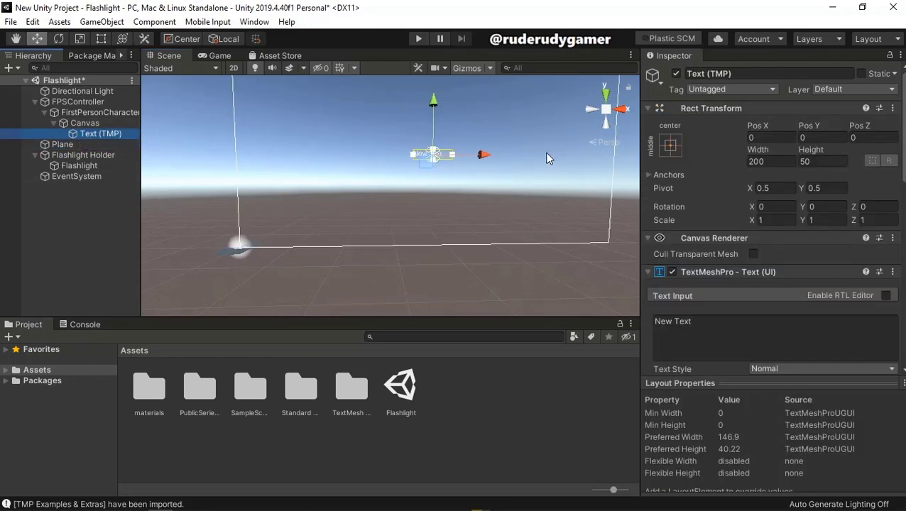
{"action": "left_click_drag", "start_coordinate": [487, 155], "coordinate": [328, 184]}
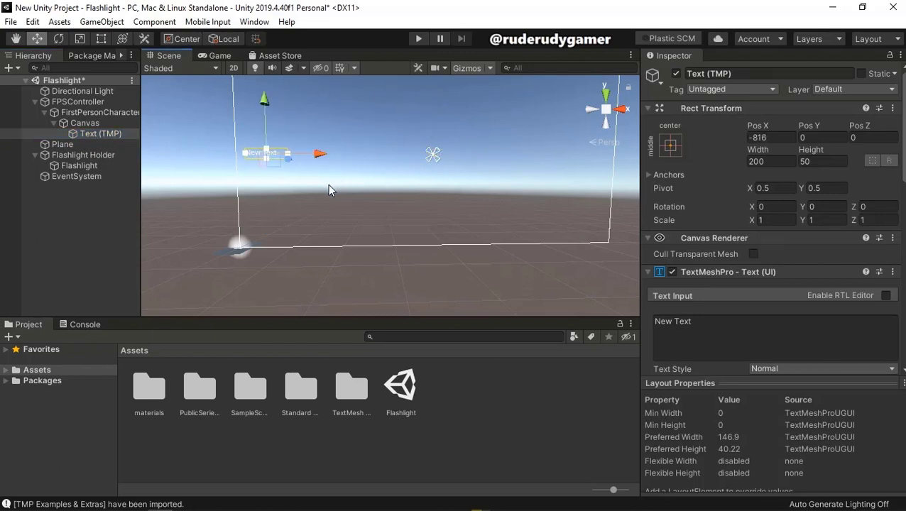
{"action": "key", "text": "q"}
{"action": "left_click_drag", "start_coordinate": [402, 195], "coordinate": [448, 300]}
{"action": "key", "text": "w"}
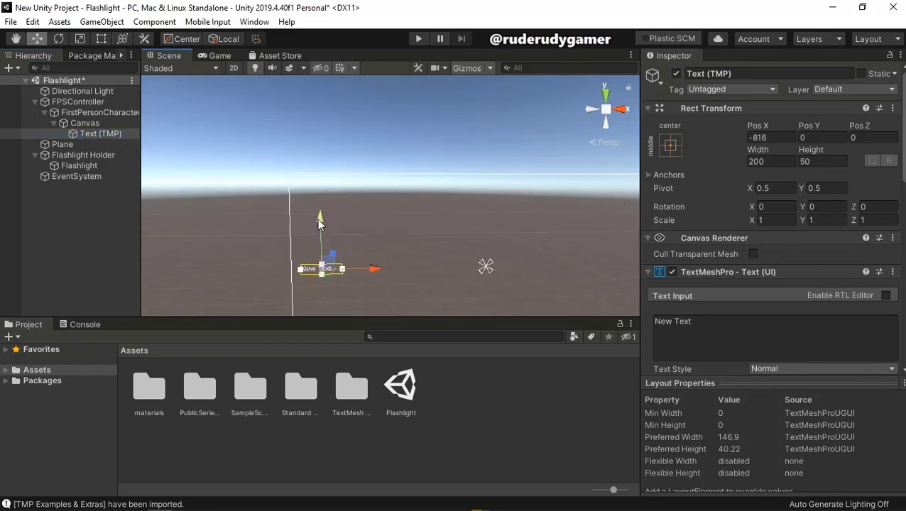
{"action": "left_click_drag", "start_coordinate": [318, 219], "coordinate": [331, 146]}
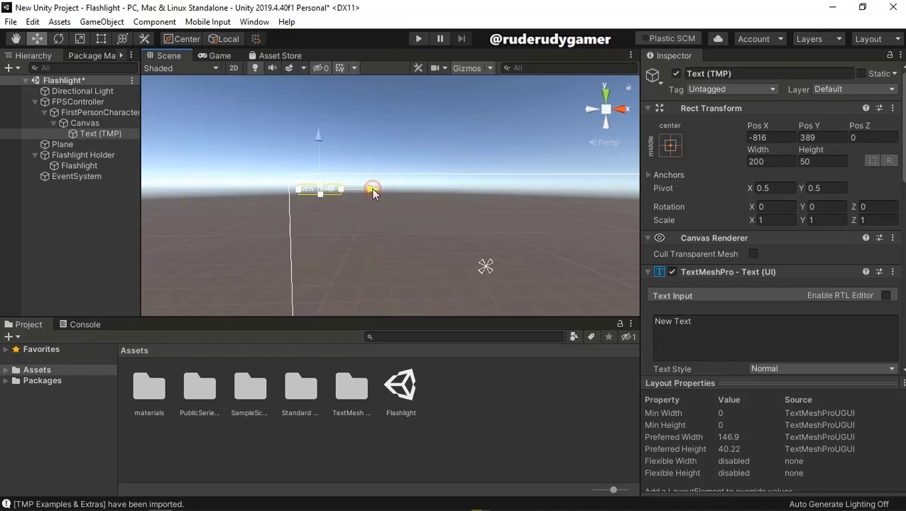
Step: Rename the Text (TMP) object to LIFETIME
{"action": "left_click", "coordinate": [99, 133]}
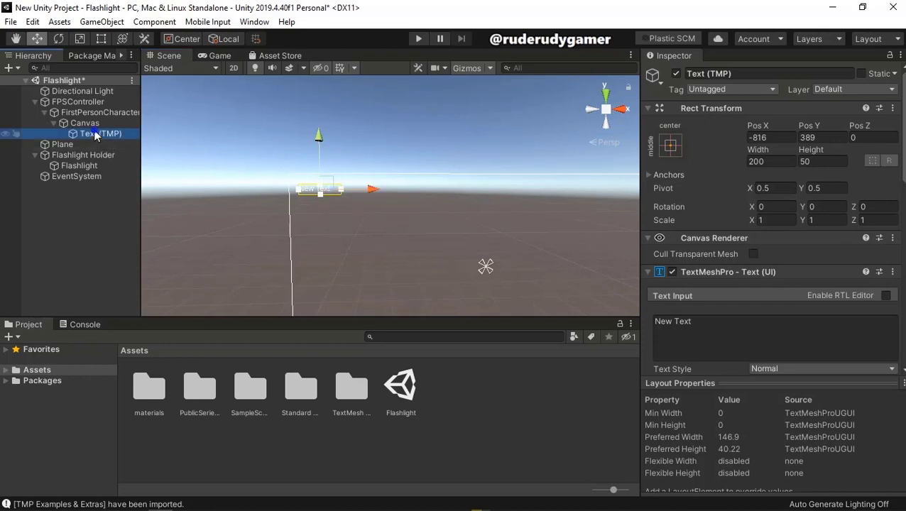
{"action": "right_click", "coordinate": [96, 132]}
{"action": "left_click", "coordinate": [125, 174]}
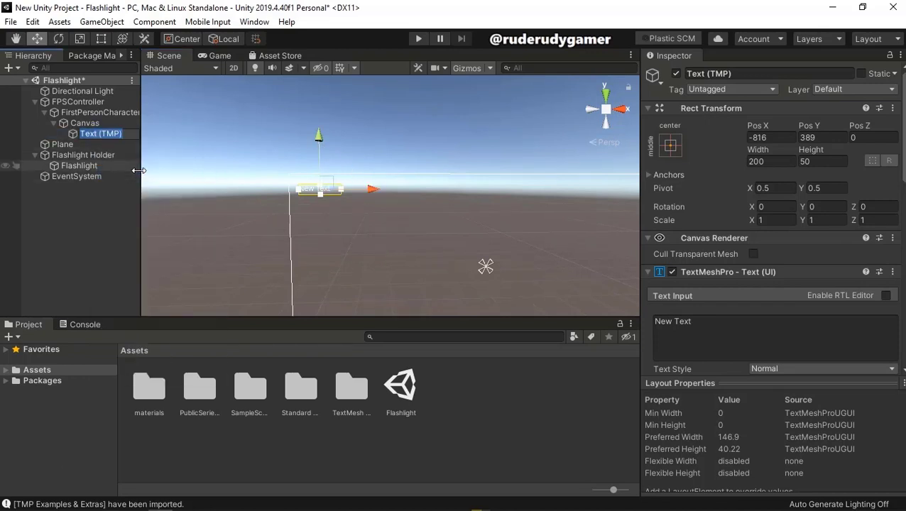
{"action": "type", "text": "LIFE"}
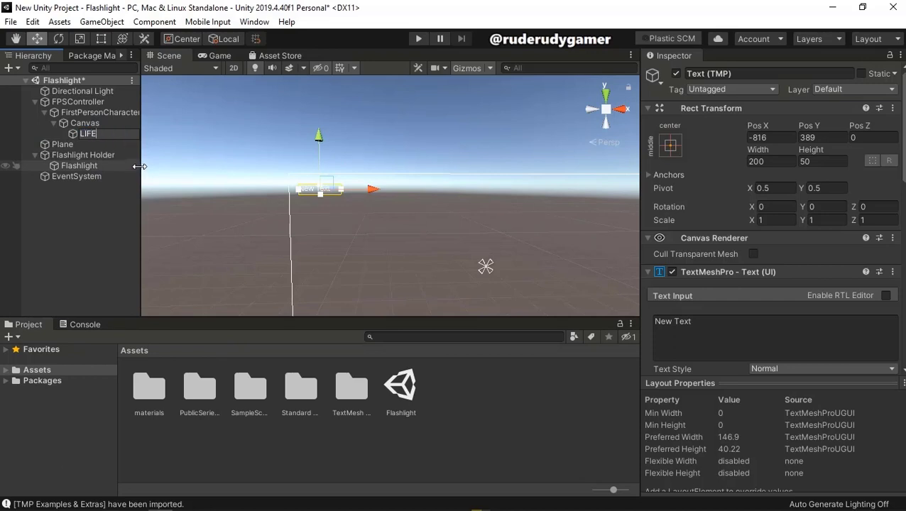
{"action": "type", "text": "TIME"}
{"action": "key", "text": "Return"}
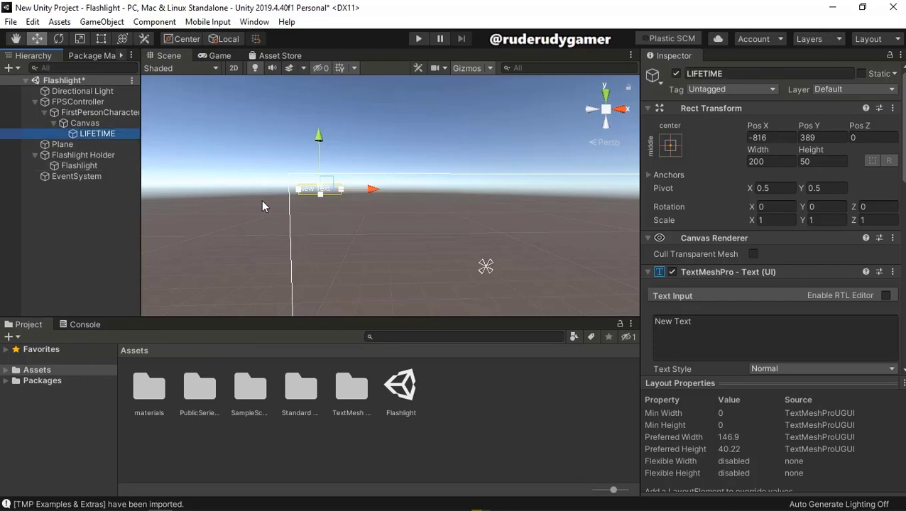
Step: Replace the displayed New Text content with LIFETIME
{"action": "middle_click_drag", "start_coordinate": [261, 200], "coordinate": [300, 269]}
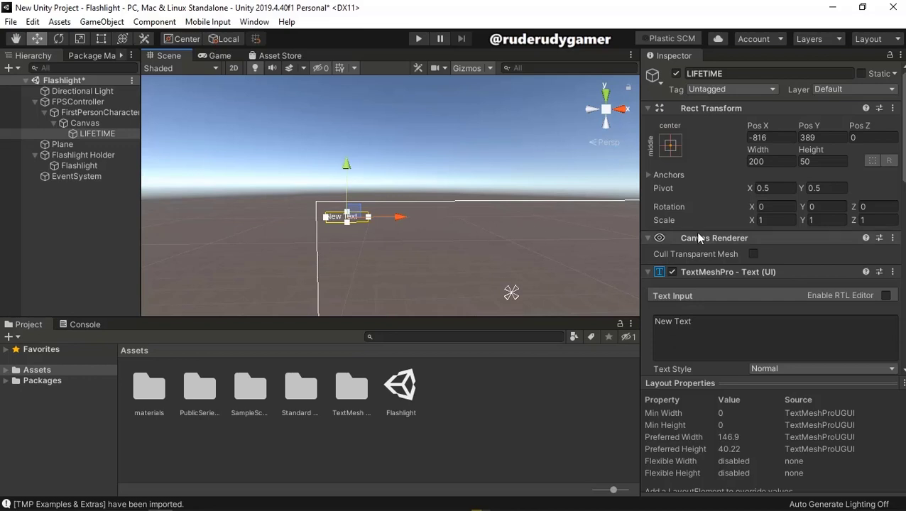
{"action": "left_click", "coordinate": [705, 330]}
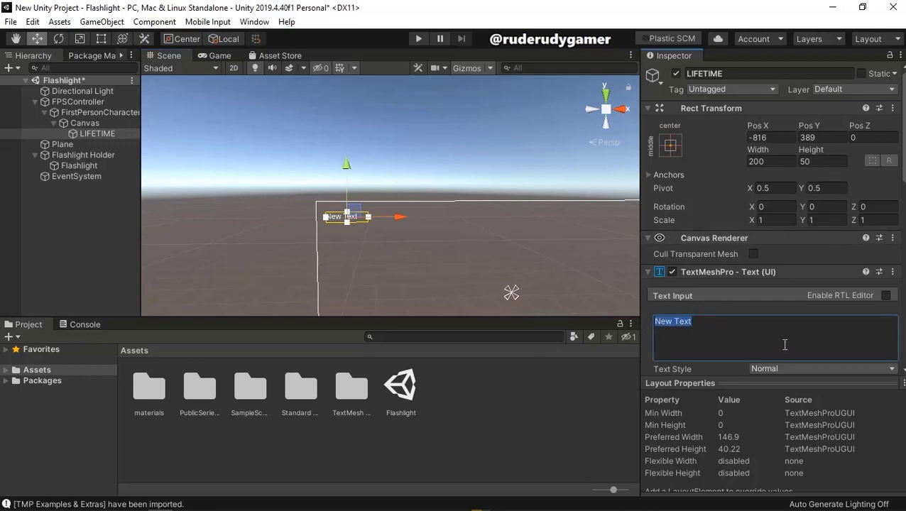
{"action": "type", "text": "LIF"}
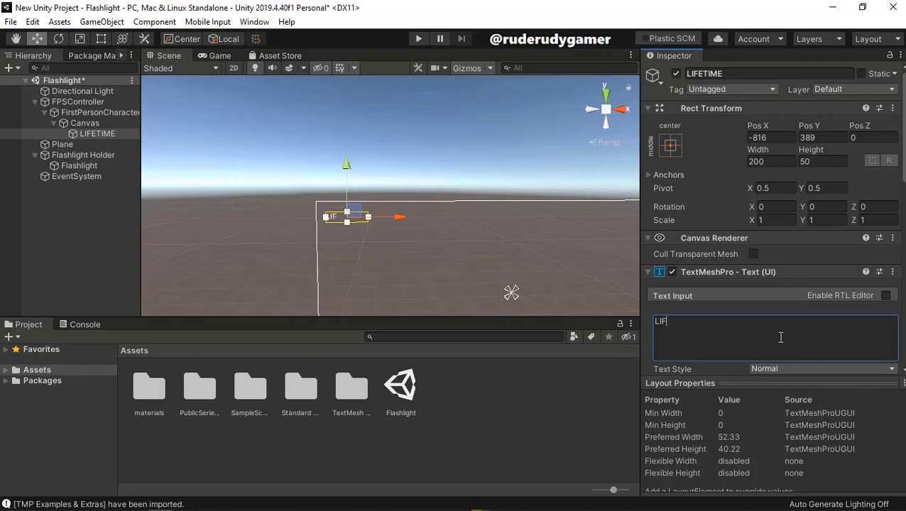
{"action": "type", "text": "ETIME"}
Step: Duplicate LIFETIME, change the copy's text to BATTERIES and move it below LIFETIME
{"action": "right_click", "coordinate": [92, 133]}
{"action": "left_click", "coordinate": [134, 188]}
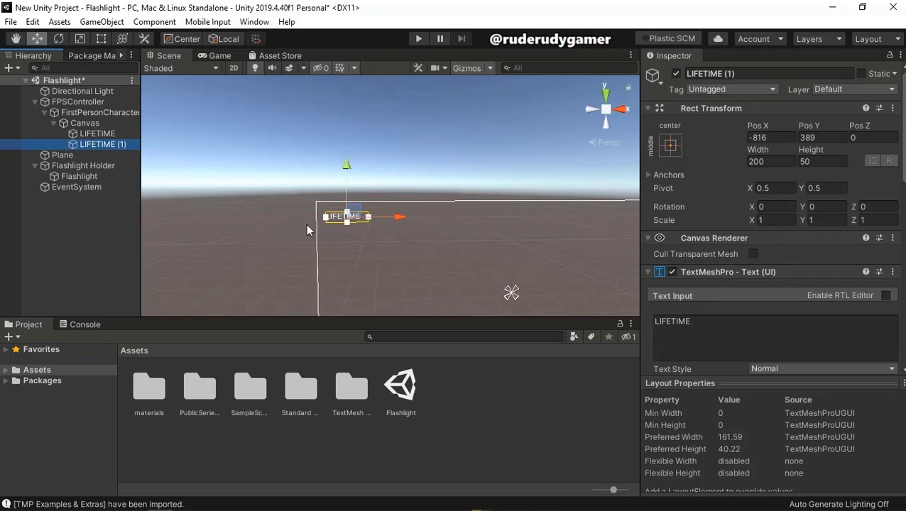
{"action": "left_click", "coordinate": [710, 321]}
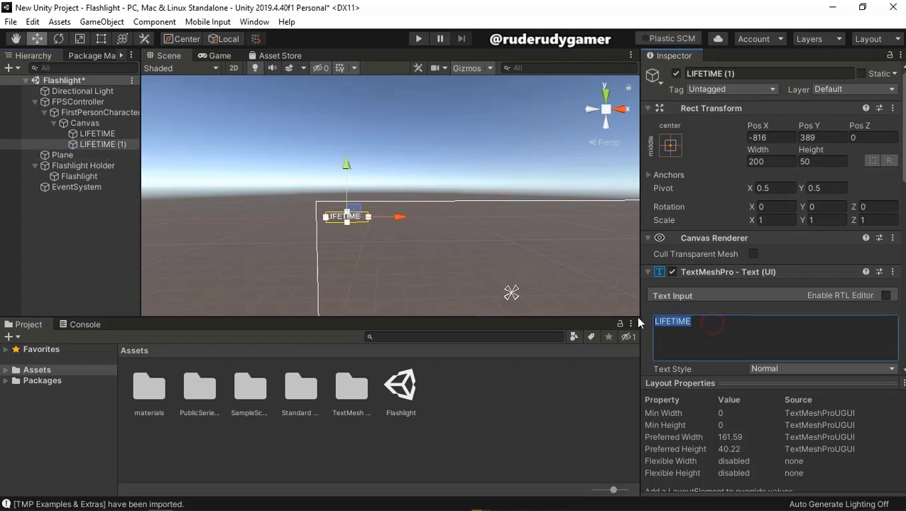
{"action": "type", "text": "BATT"}
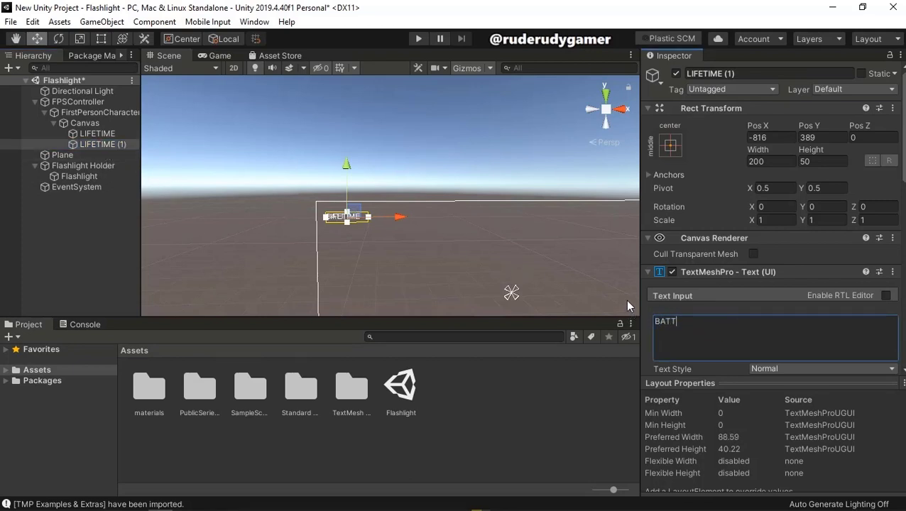
{"action": "type", "text": "ERIES"}
{"action": "key", "text": "Return"}
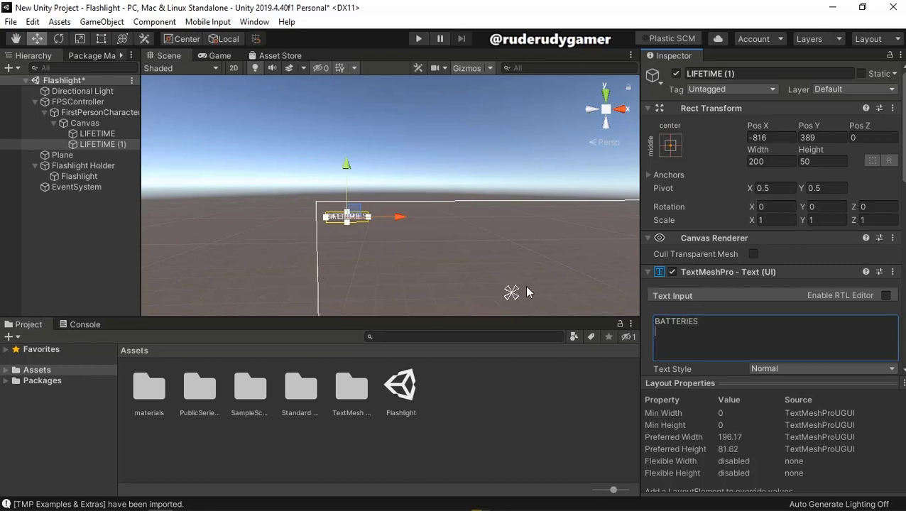
{"action": "left_click_drag", "start_coordinate": [347, 165], "coordinate": [348, 176]}
Step: Rename the copied LIFETIME (1) object to BATTERIES
{"action": "left_click", "coordinate": [98, 144]}
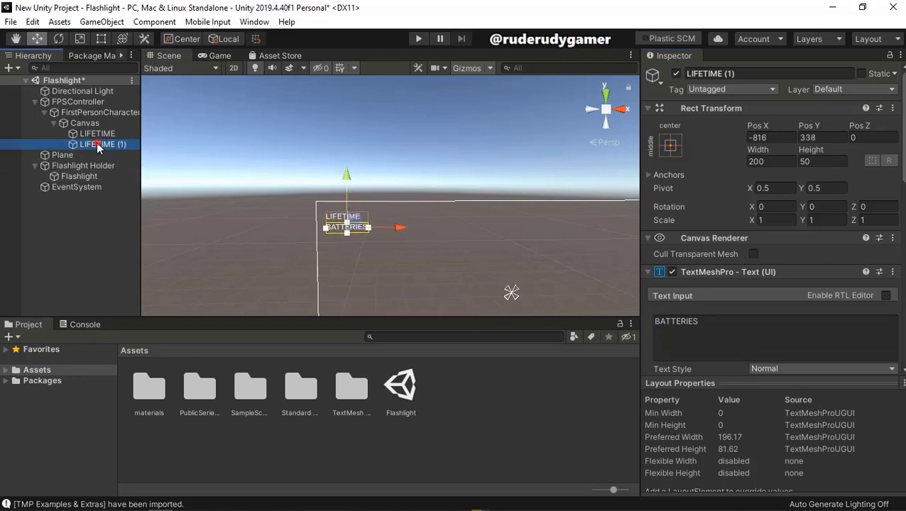
{"action": "right_click", "coordinate": [98, 144]}
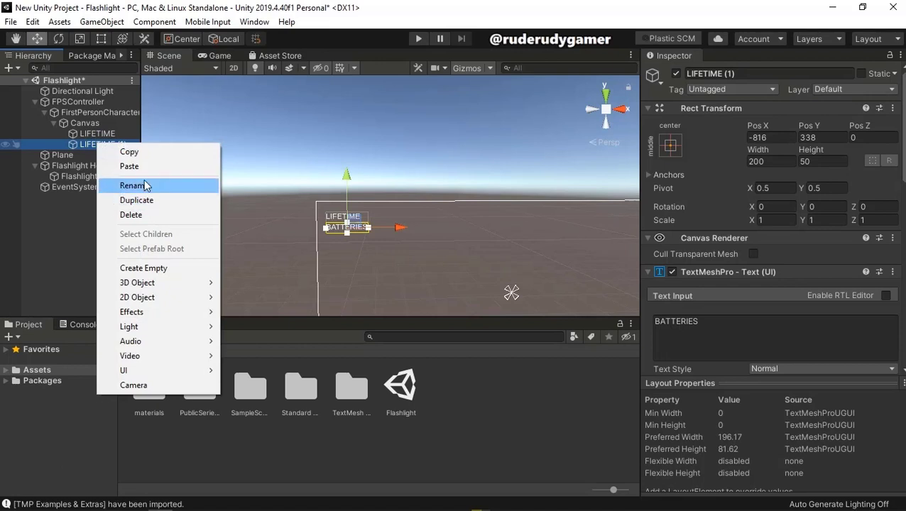
{"action": "left_click", "coordinate": [170, 183]}
{"action": "type", "text": "BA"}
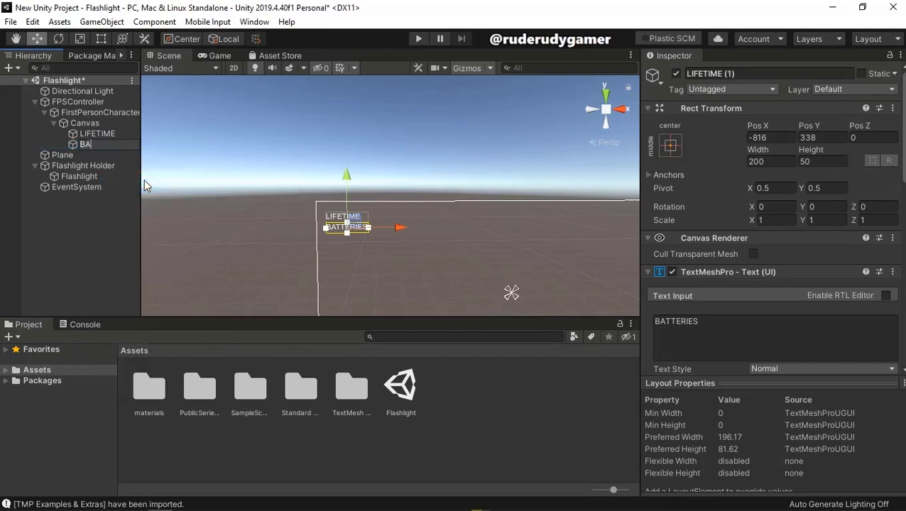
{"action": "type", "text": "TTERIES"}
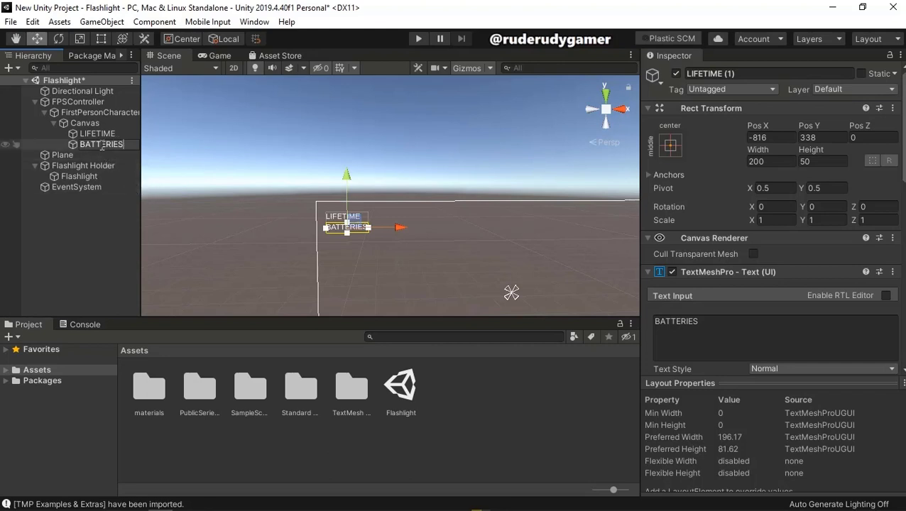
{"action": "left_click", "coordinate": [90, 243]}
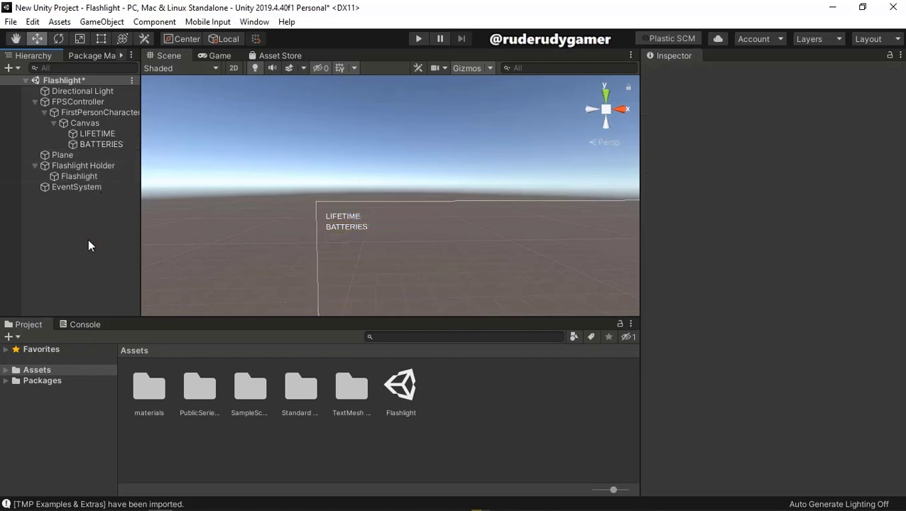
{"action": "left_click", "coordinate": [103, 145]}
Step: Nudge the BATTERIES label down and play-test the label placement
{"action": "left_click", "coordinate": [102, 135]}
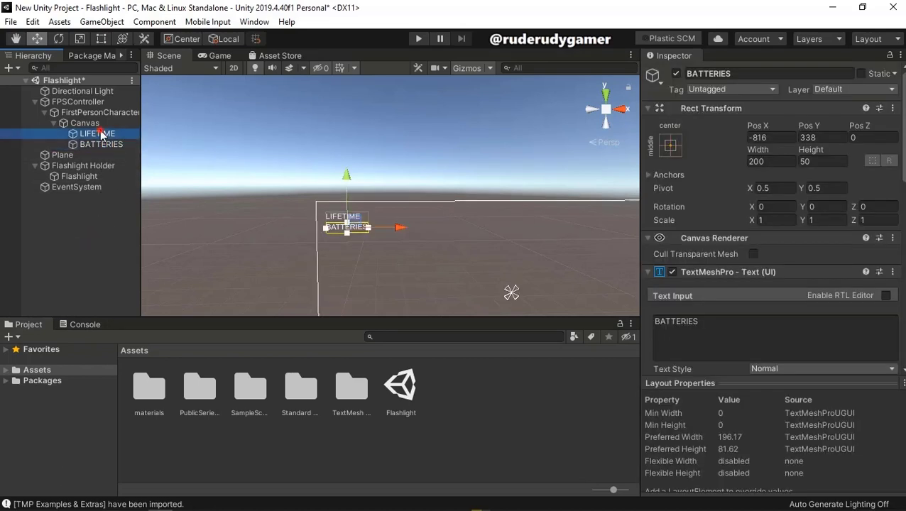
{"action": "left_click", "coordinate": [85, 144]}
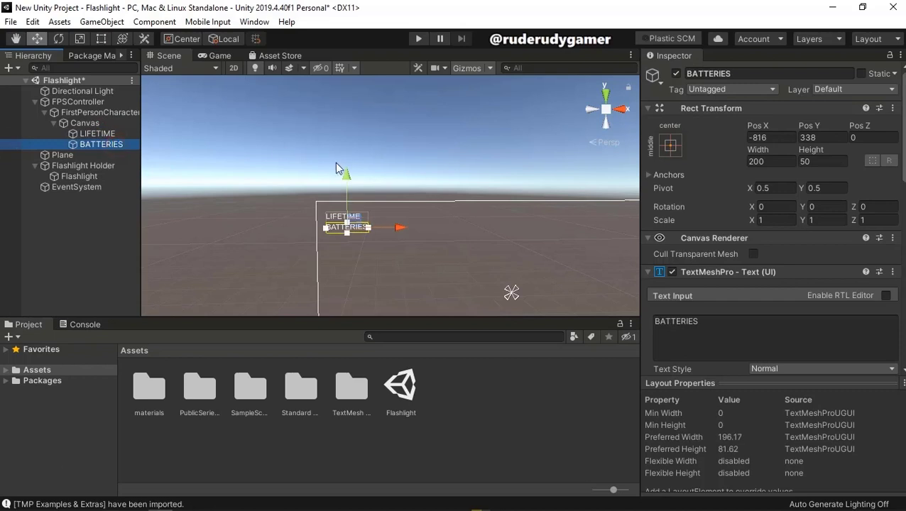
{"action": "mouse_move", "coordinate": [345, 173]}
{"action": "left_mouse_down"}
{"action": "mouse_move", "coordinate": [350, 180]}
{"action": "mouse_move", "coordinate": [349, 165]}
{"action": "left_mouse_up"}
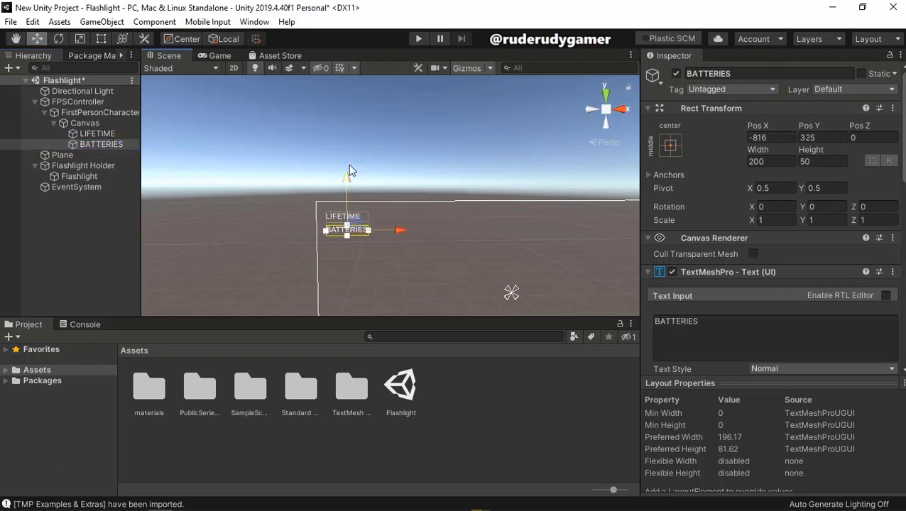
{"action": "left_click", "coordinate": [418, 38]}
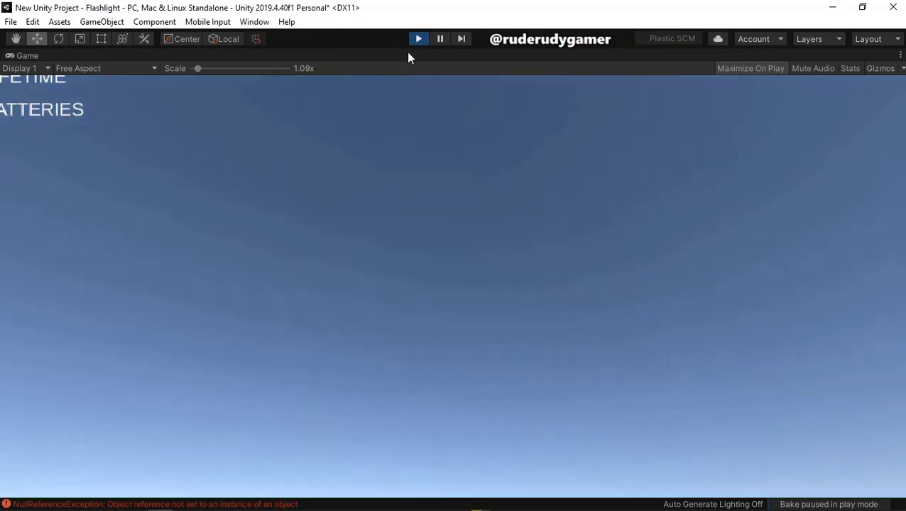
{"action": "left_click", "coordinate": [418, 39]}
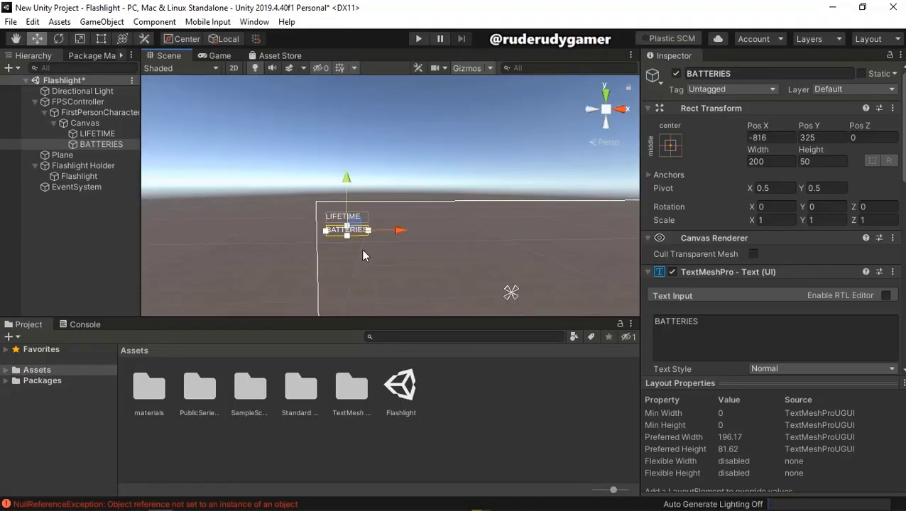
Step: Move BATTERIES and LIFETIME down and right, LIFETIME to X -756, Y 331, and play-test again
{"action": "left_click_drag", "start_coordinate": [402, 235], "coordinate": [416, 239]}
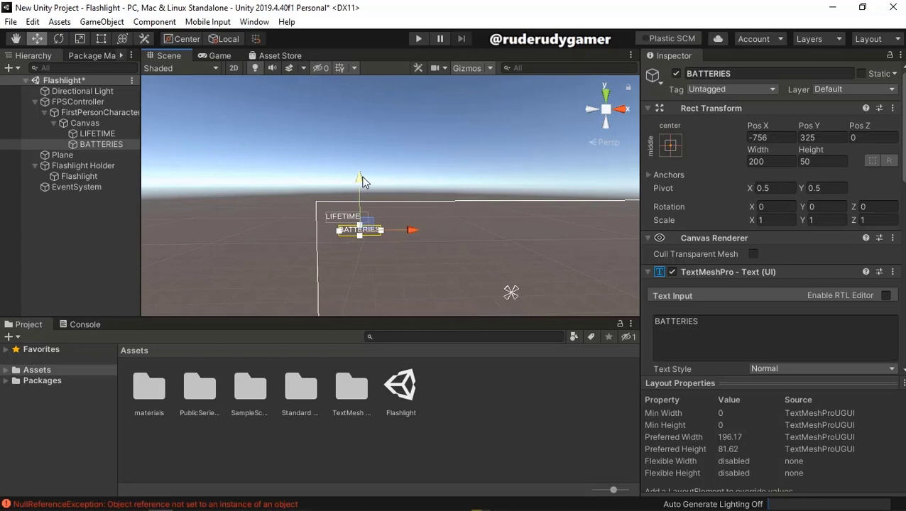
{"action": "left_click_drag", "start_coordinate": [359, 179], "coordinate": [411, 219]}
{"action": "left_click", "coordinate": [348, 223]}
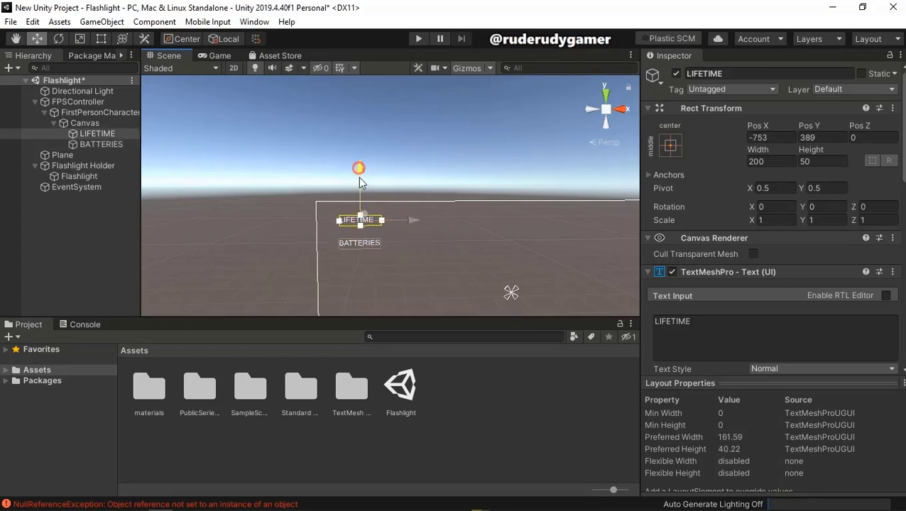
{"action": "left_click_drag", "start_coordinate": [359, 180], "coordinate": [361, 184]}
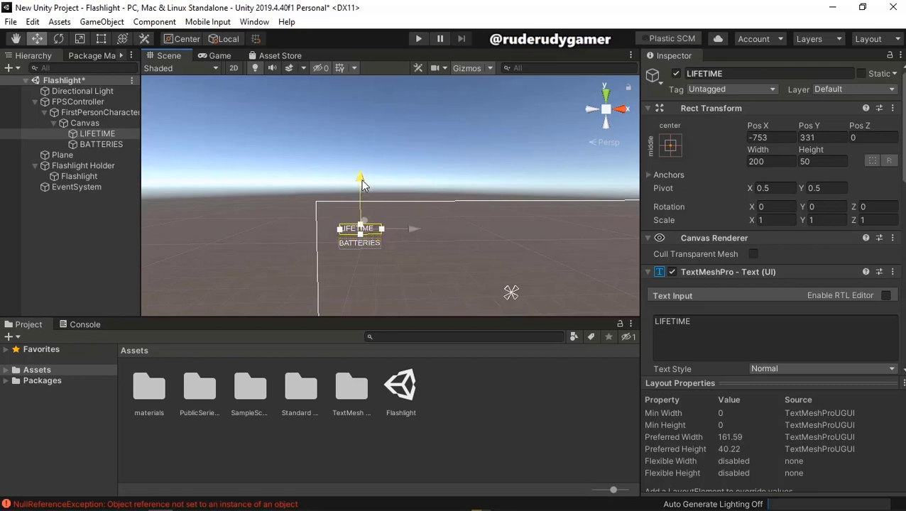
{"action": "left_click_drag", "start_coordinate": [414, 229], "coordinate": [412, 227]}
{"action": "left_click", "coordinate": [419, 39]}
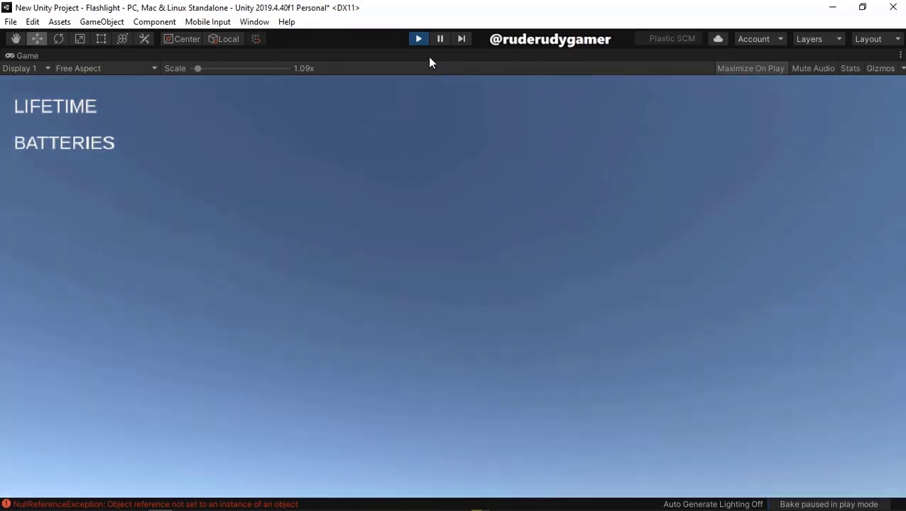
{"action": "left_click", "coordinate": [418, 39]}
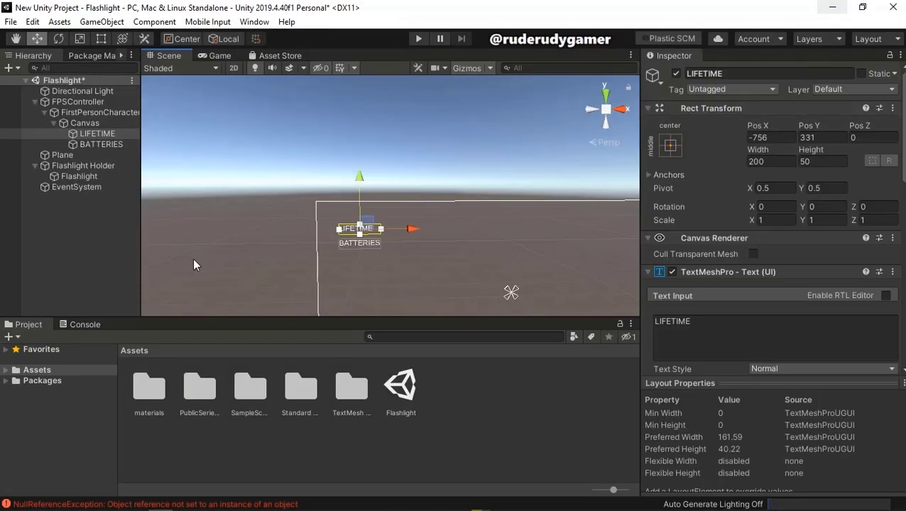
Step: Clear the console warnings and save the scene
{"action": "left_click", "coordinate": [76, 327]}
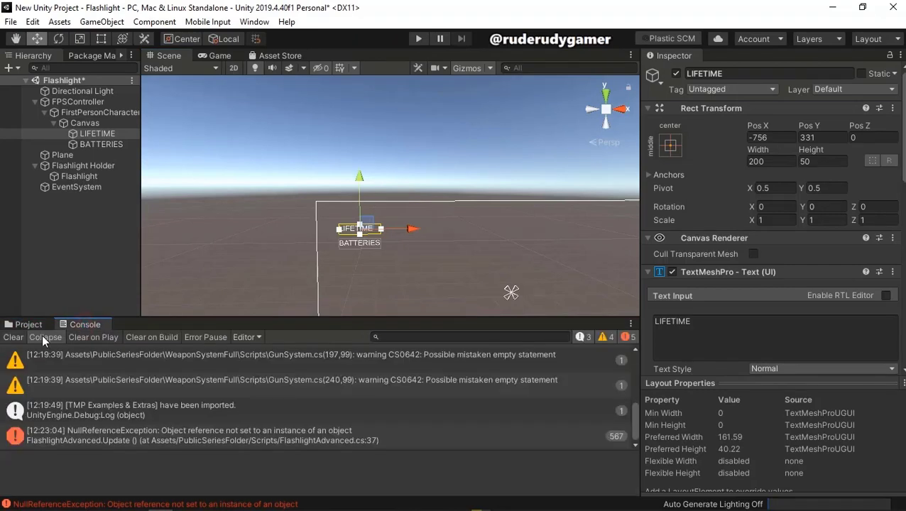
{"action": "left_click", "coordinate": [13, 337]}
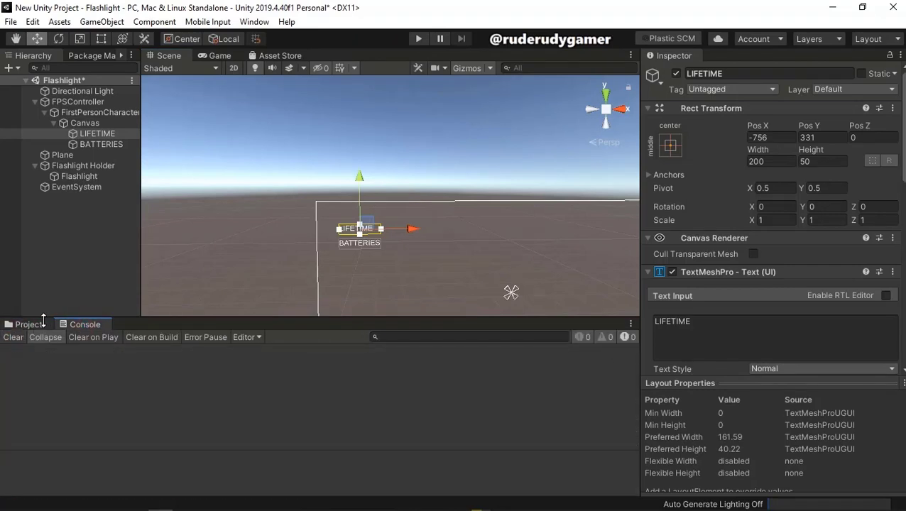
{"action": "left_click", "coordinate": [30, 325]}
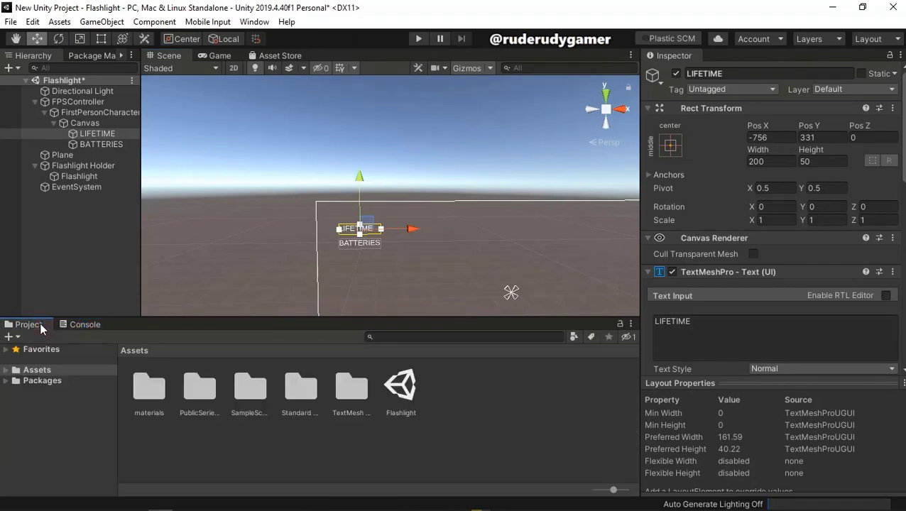
{"action": "left_click", "coordinate": [11, 22]}
{"action": "left_click", "coordinate": [27, 72]}
Step: Create an empty child GameObject under the FPS controller
{"action": "key", "text": "ctrl+z"}
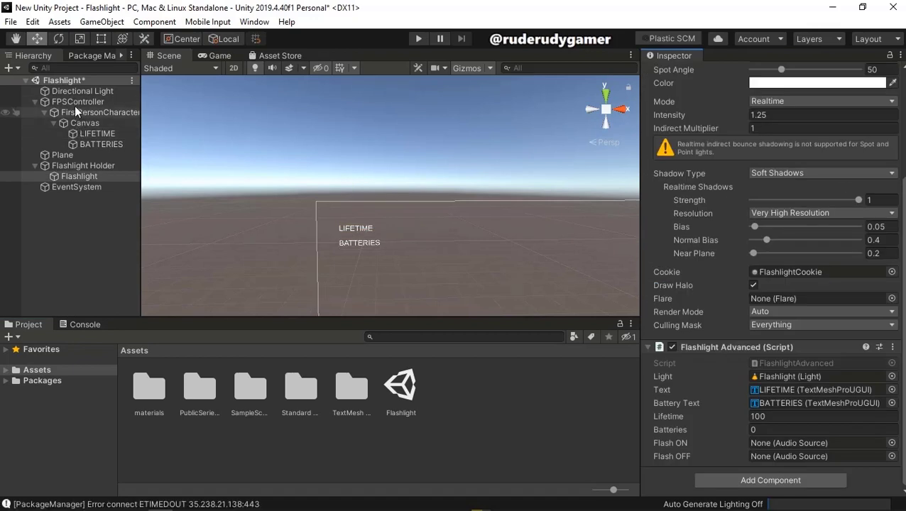
{"action": "left_click", "coordinate": [75, 103]}
{"action": "right_click", "coordinate": [75, 103]}
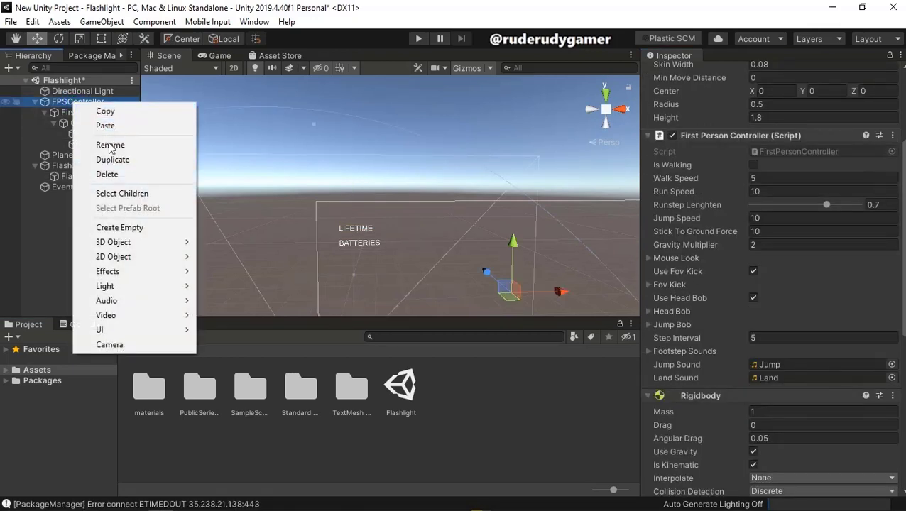
{"action": "left_click", "coordinate": [118, 227]}
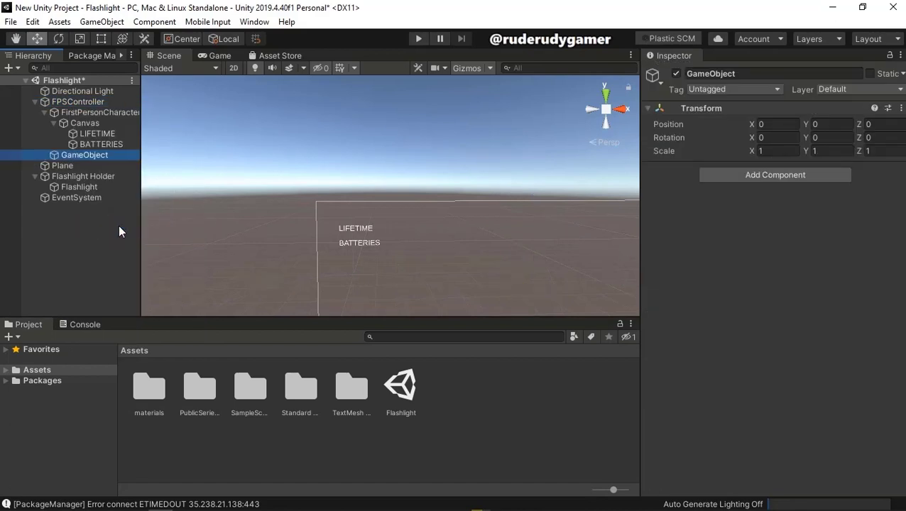
Step: Rename the new GameObject to 'Flashlight On' and open PublicSeriesFolder in the Project panel
{"action": "right_click", "coordinate": [87, 151]}
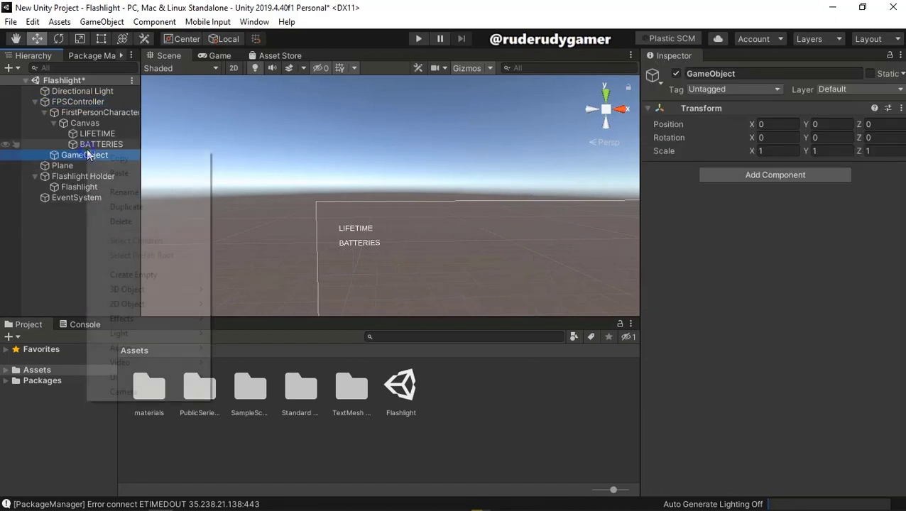
{"action": "left_click", "coordinate": [76, 154]}
{"action": "right_click", "coordinate": [76, 154]}
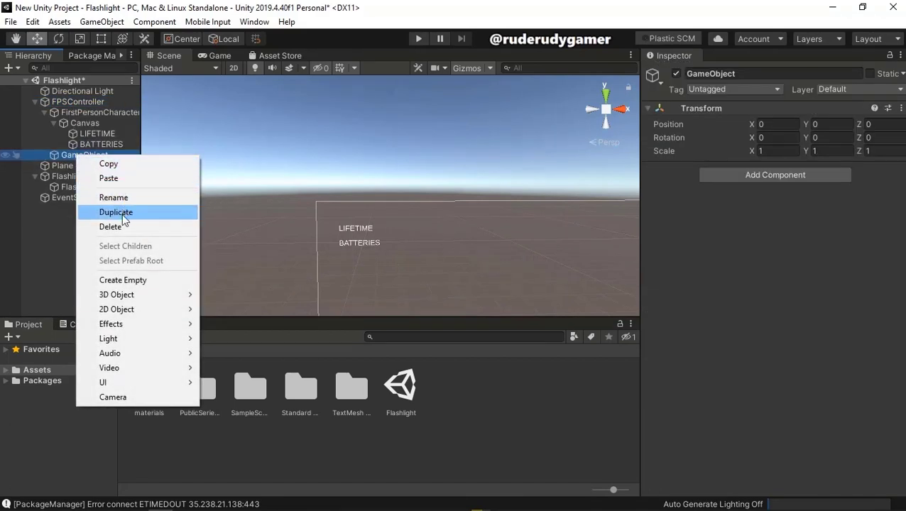
{"action": "left_click", "coordinate": [128, 197]}
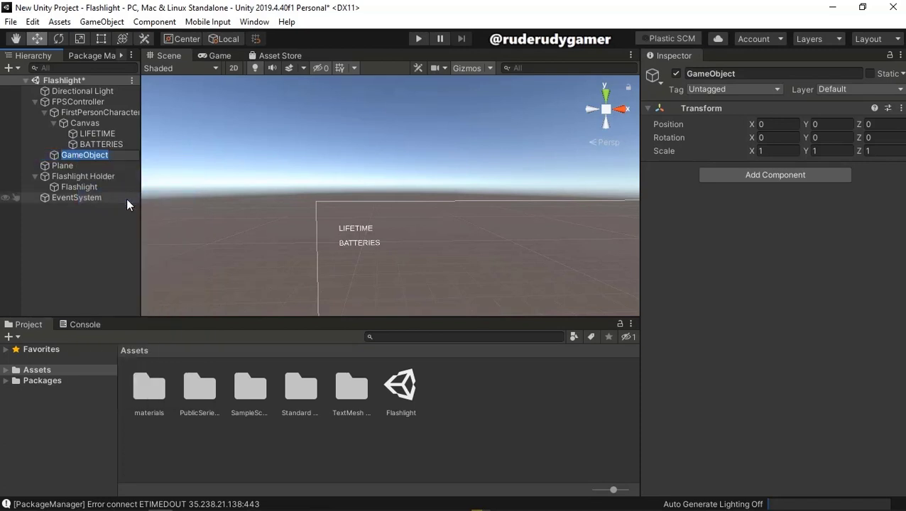
{"action": "type", "text": "Flash"}
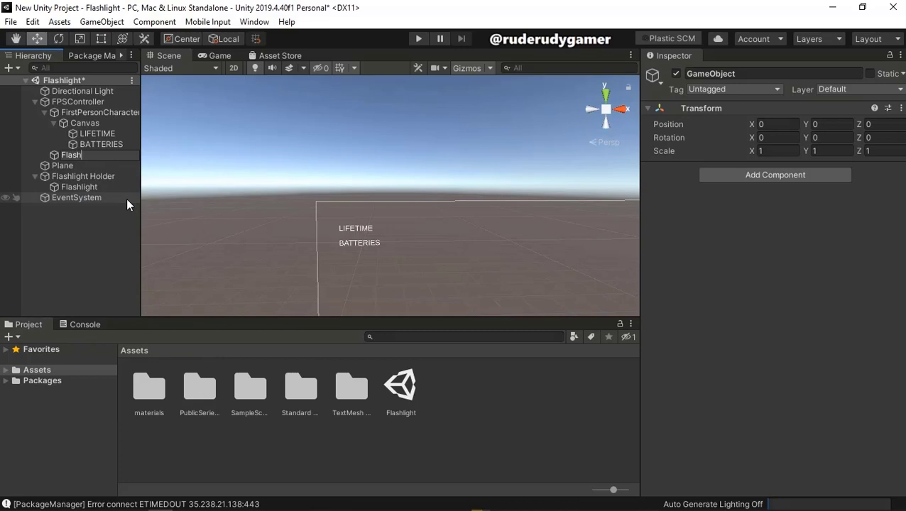
{"action": "type", "text": "lightOn"}
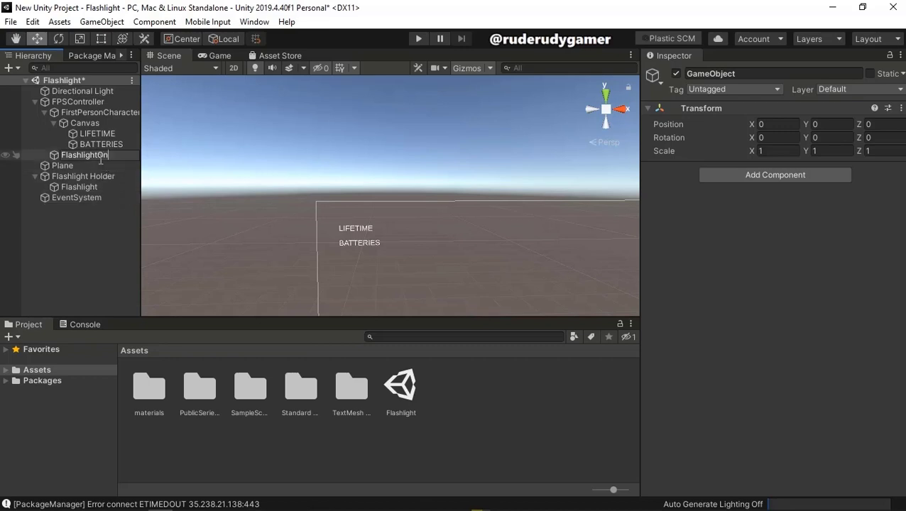
{"action": "key", "text": "Left"}
{"action": "key", "text": "Left"}
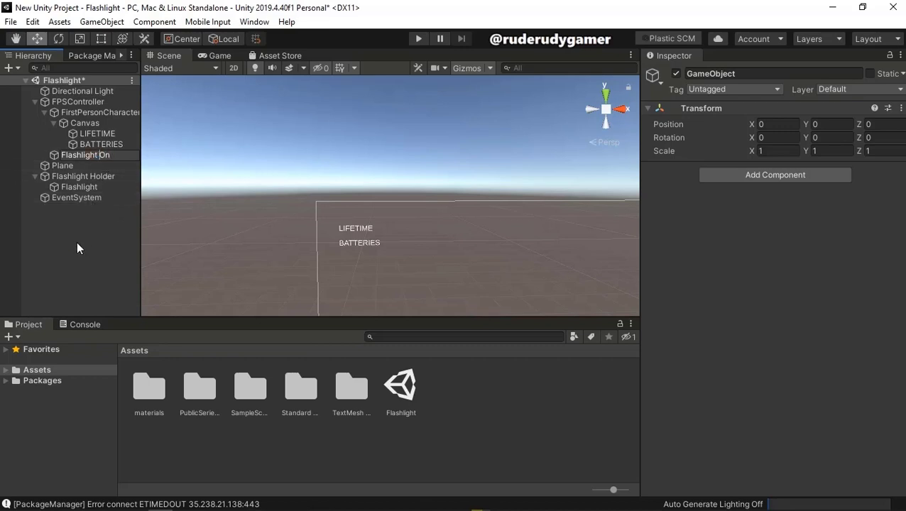
{"action": "left_click", "coordinate": [76, 241]}
{"action": "left_click", "coordinate": [97, 155]}
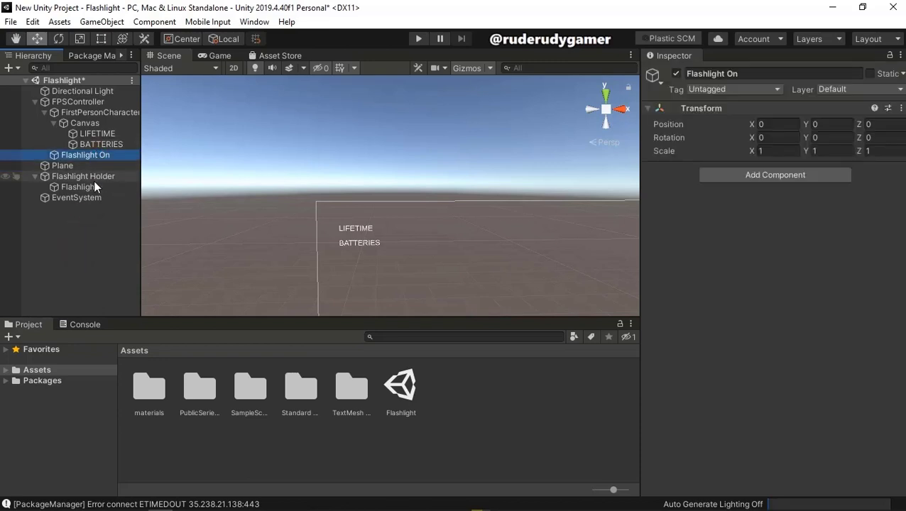
{"action": "left_click", "coordinate": [206, 404]}
{"action": "double_click", "coordinate": [205, 403]}
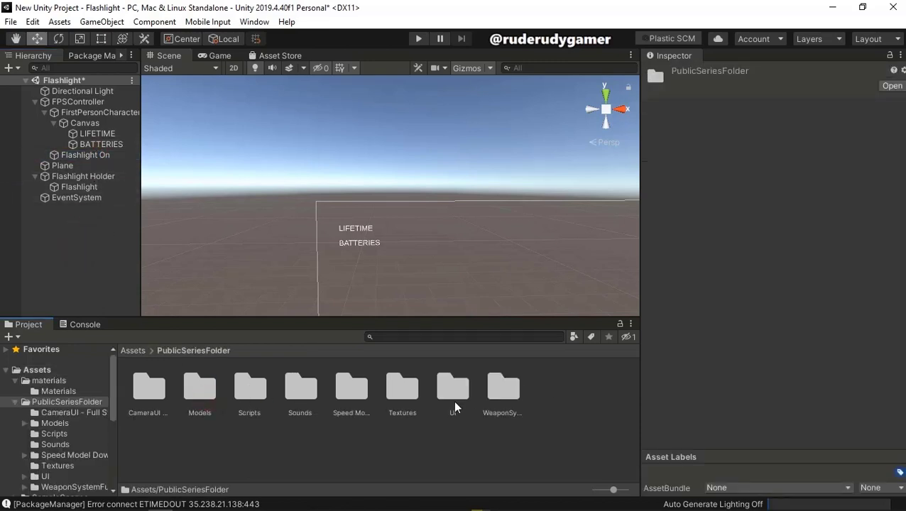
Step: Browse the script assets in the Scripts folder, then bring the PotPlayer tutorial video forward
{"action": "double_click", "coordinate": [254, 402]}
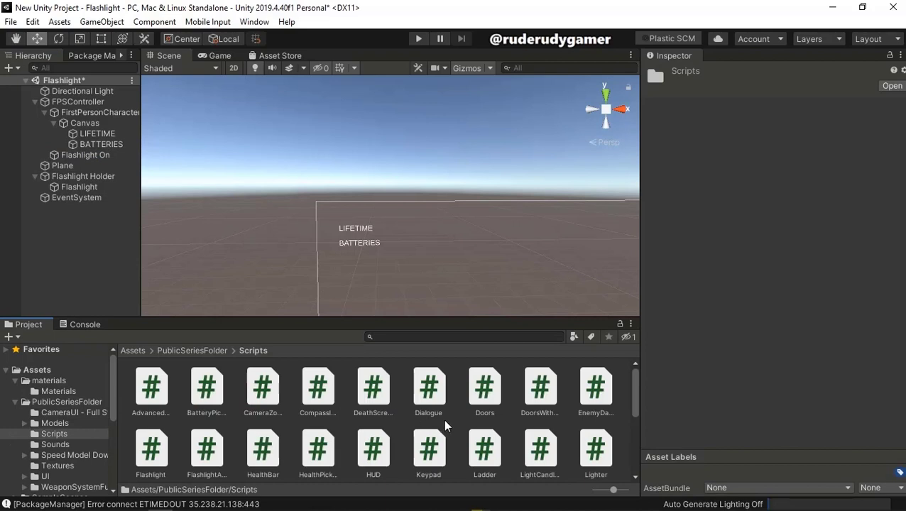
{"action": "scroll", "coordinate": [445, 425], "scroll_direction": "down", "scroll_amount": 2}
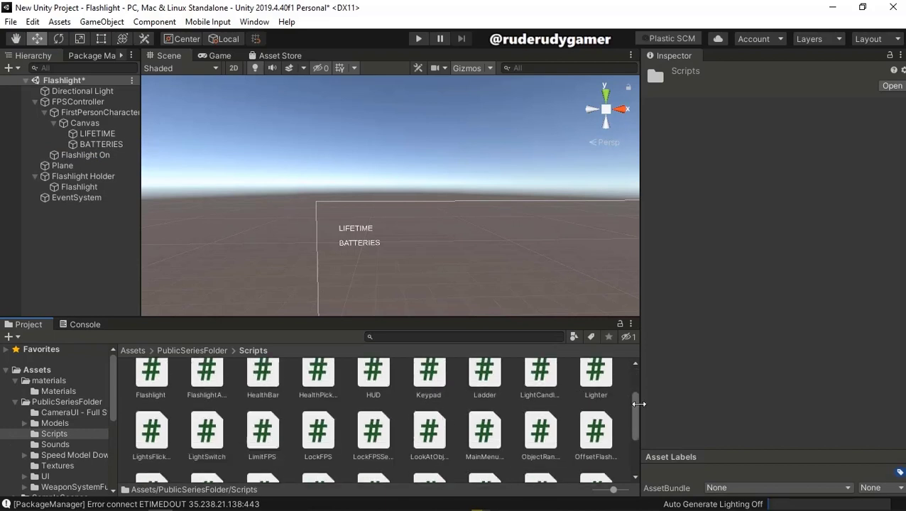
{"action": "left_click_drag", "start_coordinate": [635, 418], "coordinate": [636, 463]}
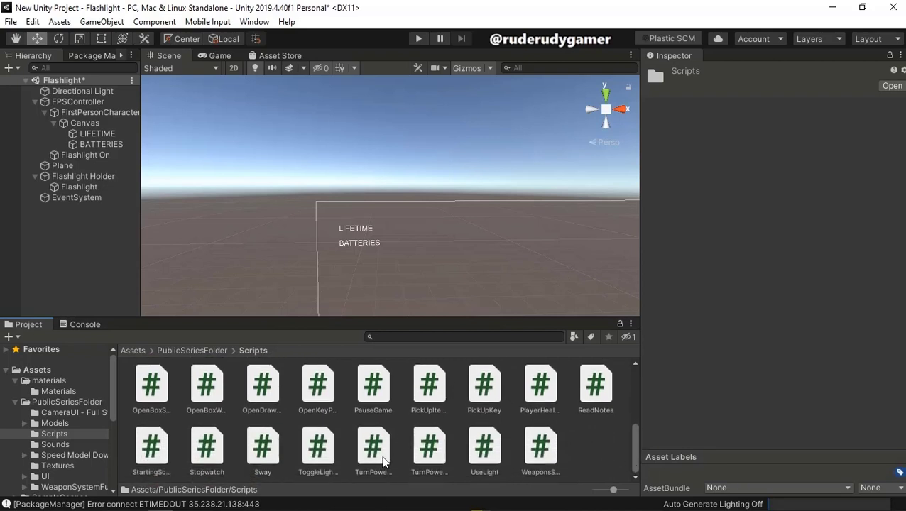
{"action": "mouse_move", "coordinate": [398, 506]}
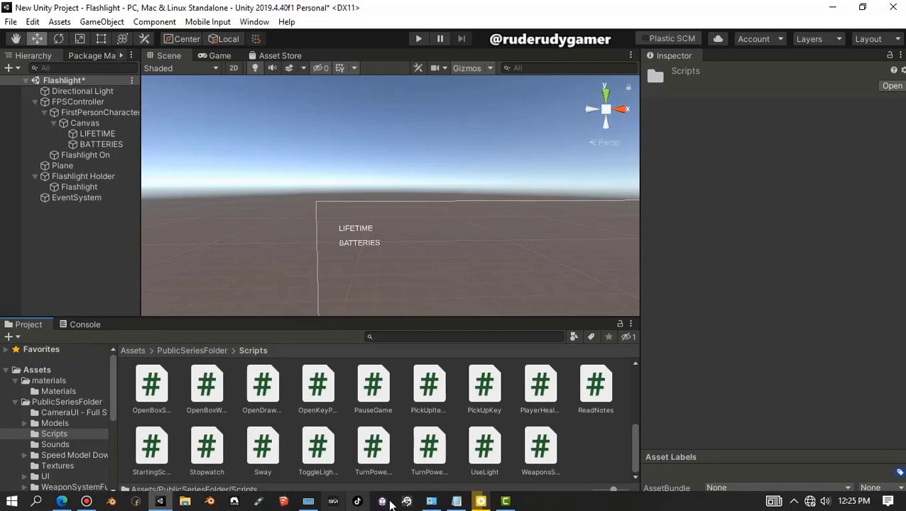
{"action": "left_click", "coordinate": [482, 502]}
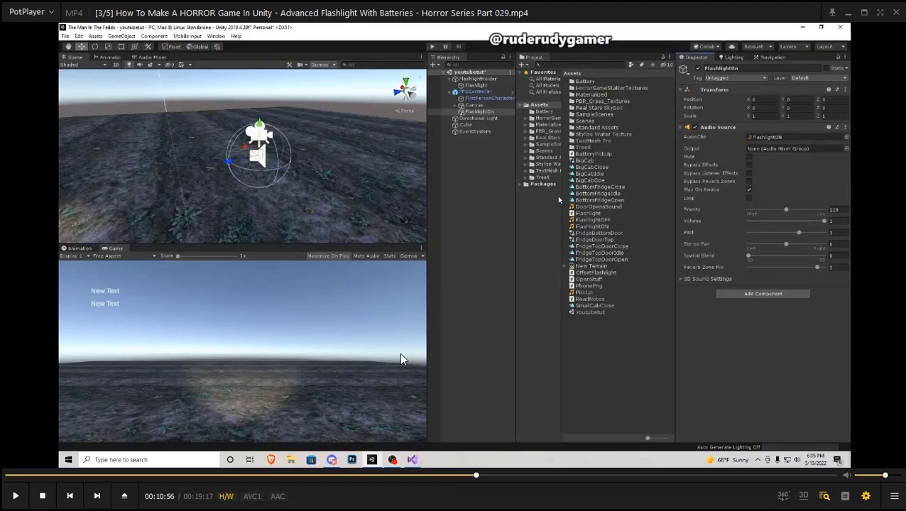
Step: Minimize PotPlayer after checking the tutorial's FlashlightON Audio Source, returning to Unity
{"action": "left_click", "coordinate": [848, 12]}
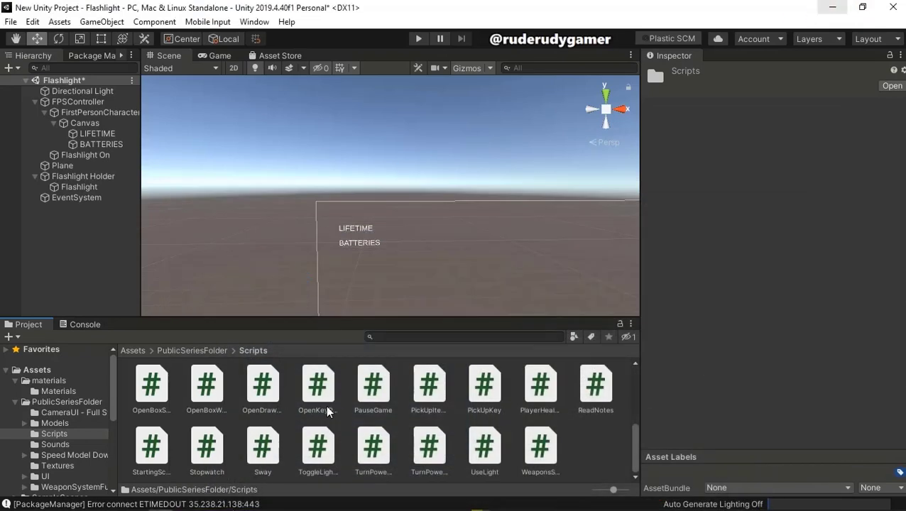
Step: Give Flashlight On an Audio Source playing the FlashlightON clip from the Sounds folder
{"action": "left_click", "coordinate": [196, 352]}
{"action": "double_click", "coordinate": [292, 400]}
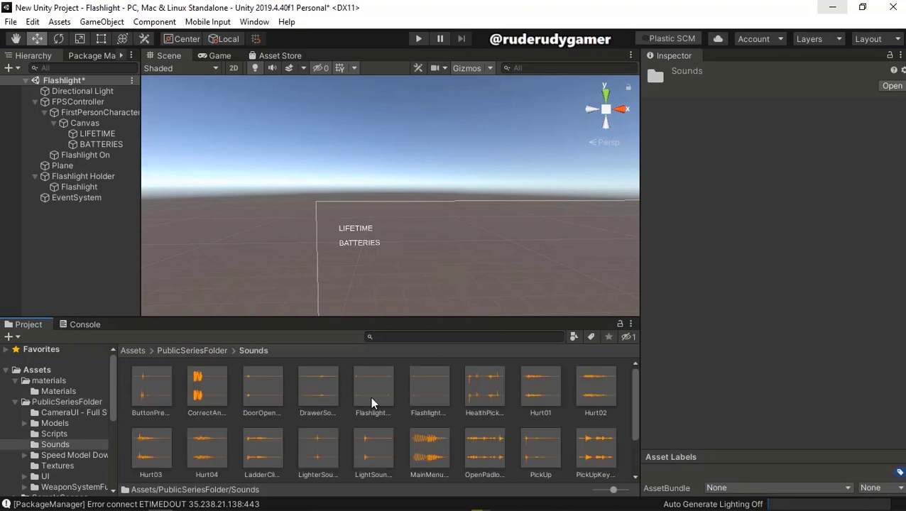
{"action": "mouse_move", "coordinate": [428, 389]}
{"action": "left_mouse_down"}
{"action": "mouse_move", "coordinate": [700, 174]}
{"action": "mouse_move", "coordinate": [429, 395]}
{"action": "left_mouse_up"}
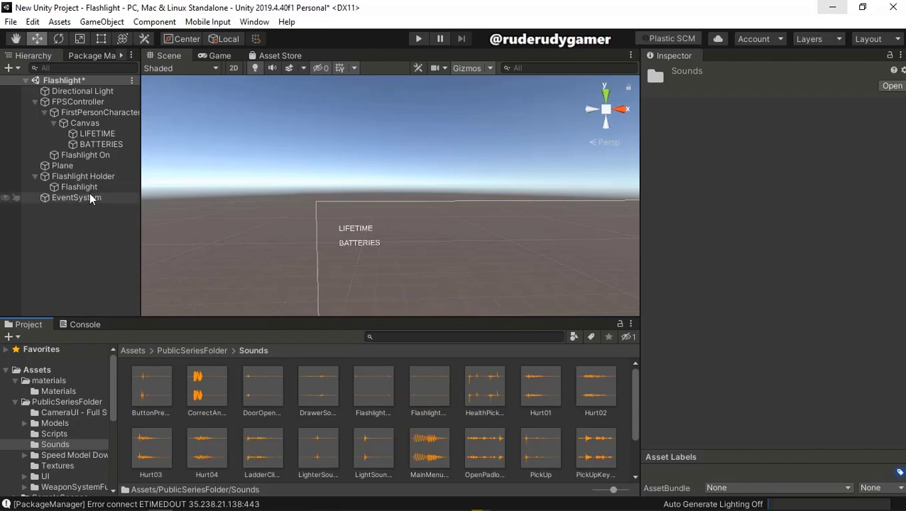
{"action": "left_click", "coordinate": [86, 155]}
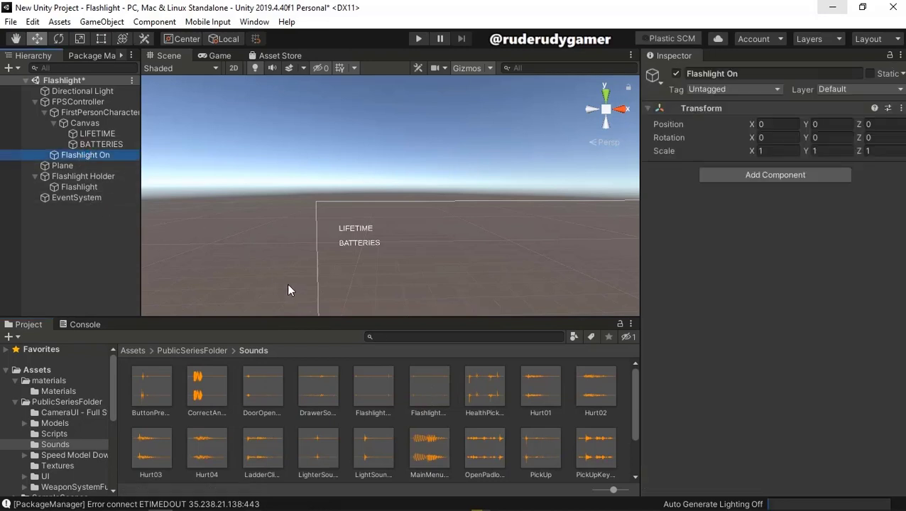
{"action": "left_click_drag", "start_coordinate": [428, 389], "coordinate": [710, 226]}
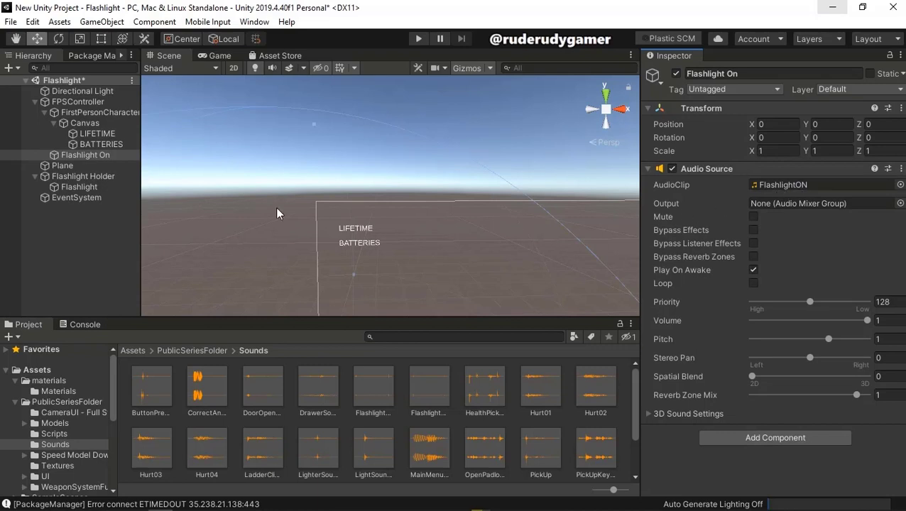
Step: Duplicate Flashlight On and rename the copy to 'Flashlight Off'
{"action": "right_click", "coordinate": [93, 158]}
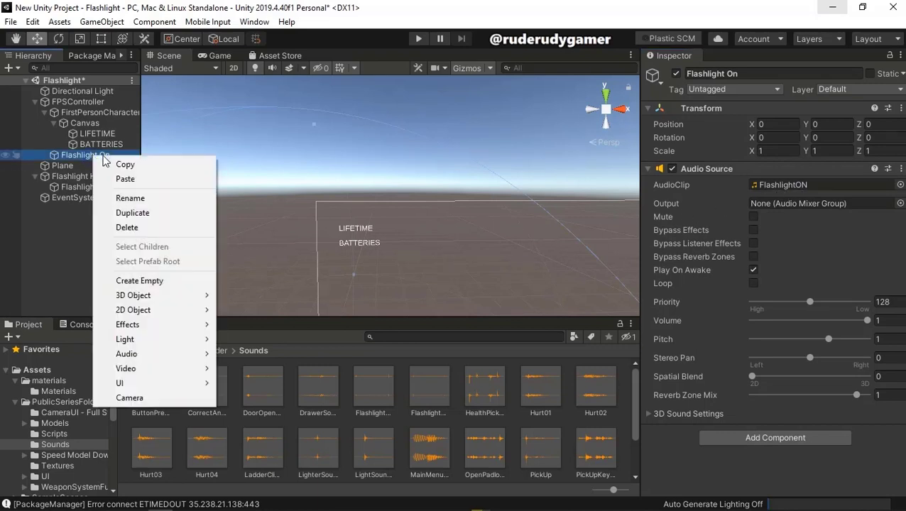
{"action": "left_click", "coordinate": [129, 212]}
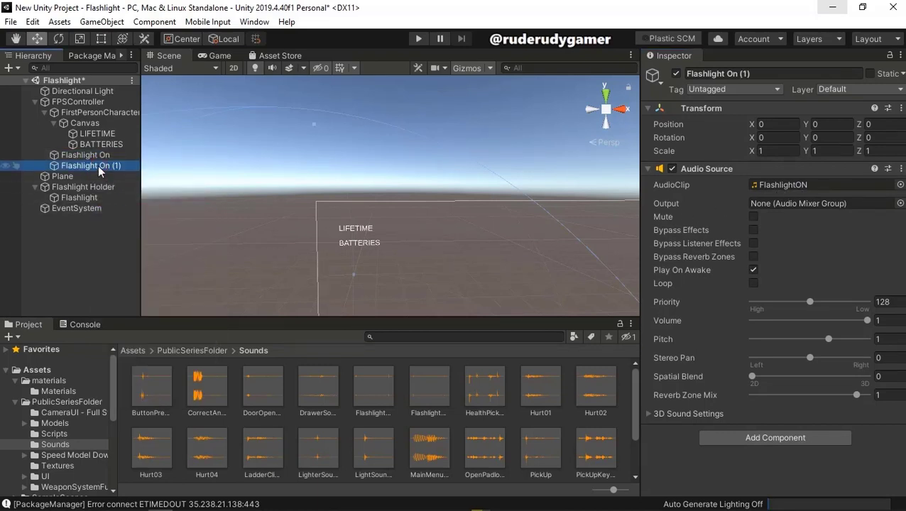
{"action": "right_click", "coordinate": [99, 169]}
{"action": "left_click", "coordinate": [138, 208]}
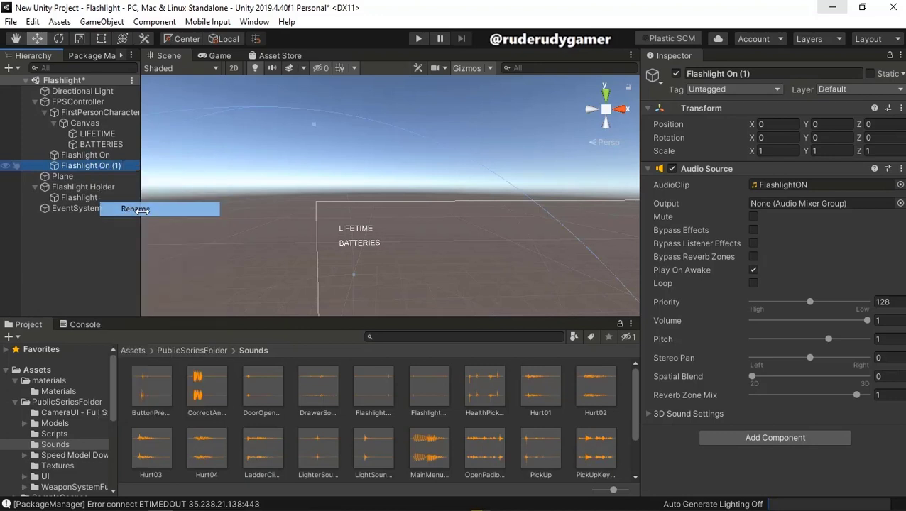
{"action": "left_click_drag", "start_coordinate": [99, 166], "coordinate": [125, 165]}
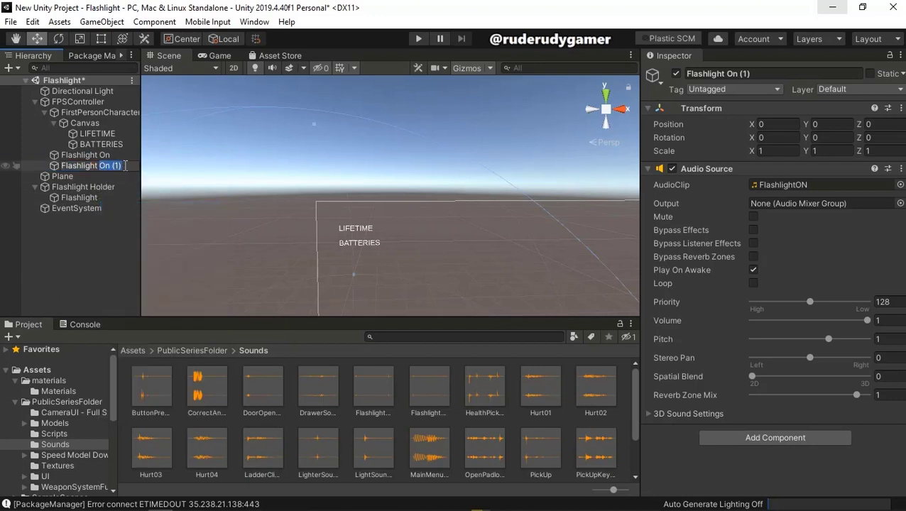
{"action": "type", "text": "OFF"}
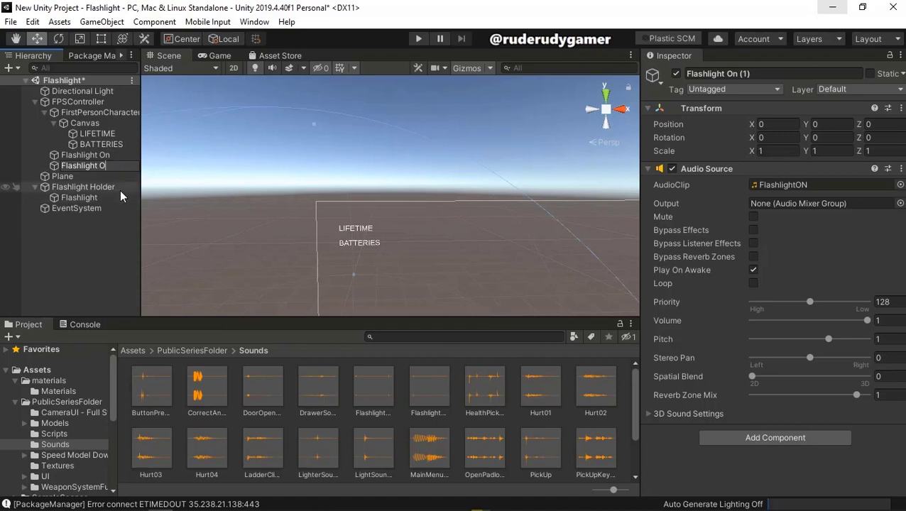
{"action": "type", "text": "ff"}
{"action": "left_click", "coordinate": [69, 324]}
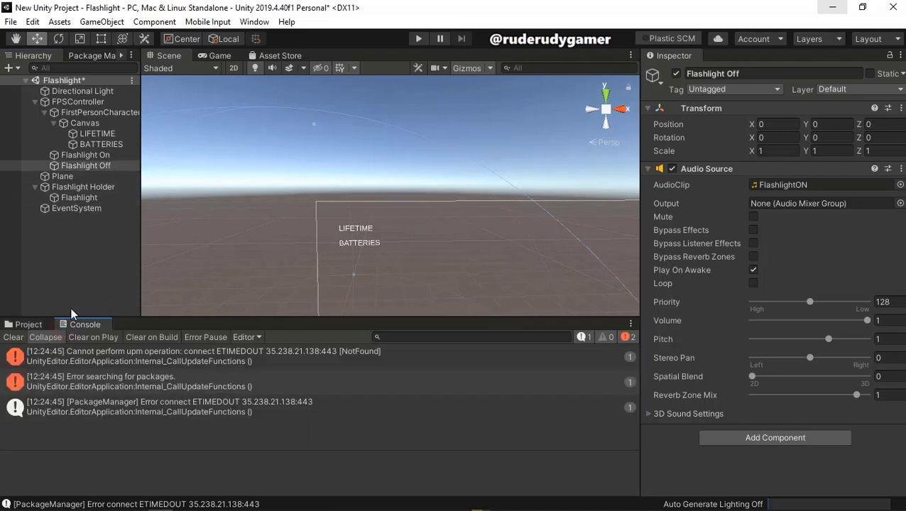
Step: Assign the FlashlightOFF clip to Flashlight Off's Audio Source
{"action": "left_click", "coordinate": [94, 254]}
{"action": "left_click", "coordinate": [93, 155]}
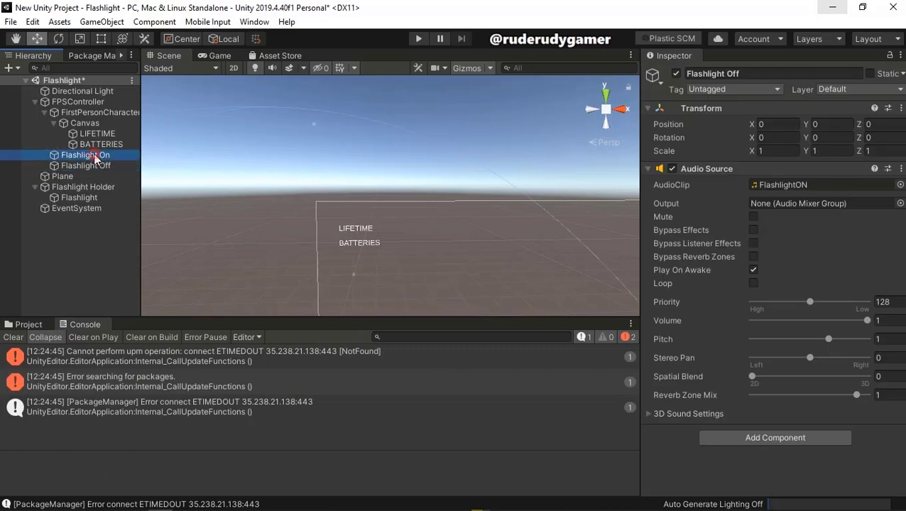
{"action": "left_click", "coordinate": [93, 164]}
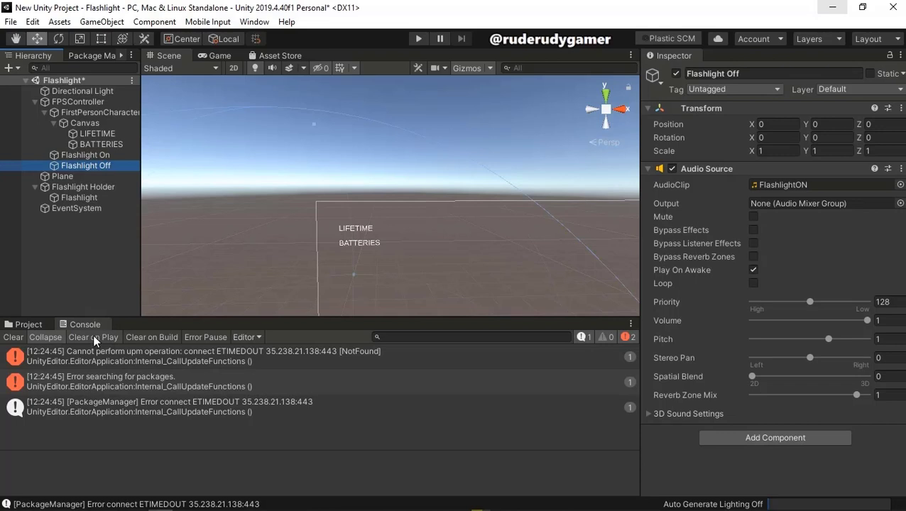
{"action": "left_click", "coordinate": [28, 325]}
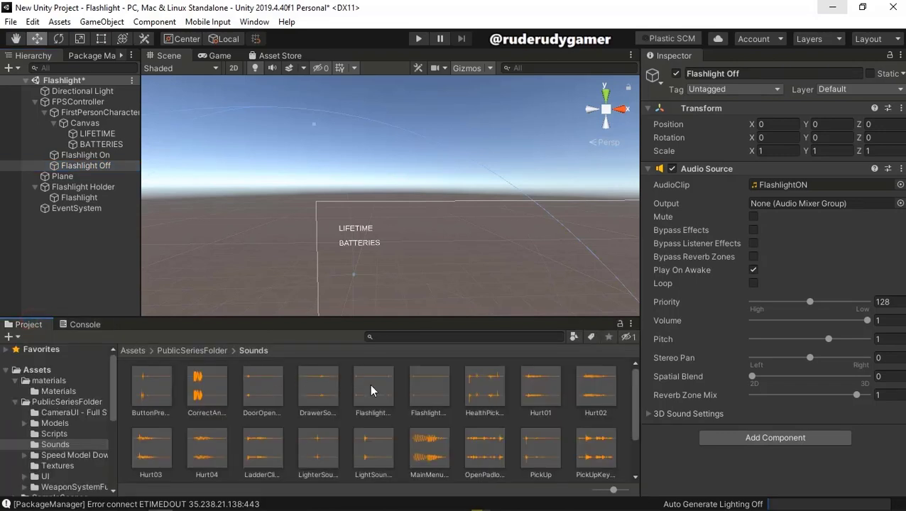
{"action": "left_click_drag", "start_coordinate": [370, 389], "coordinate": [802, 191]}
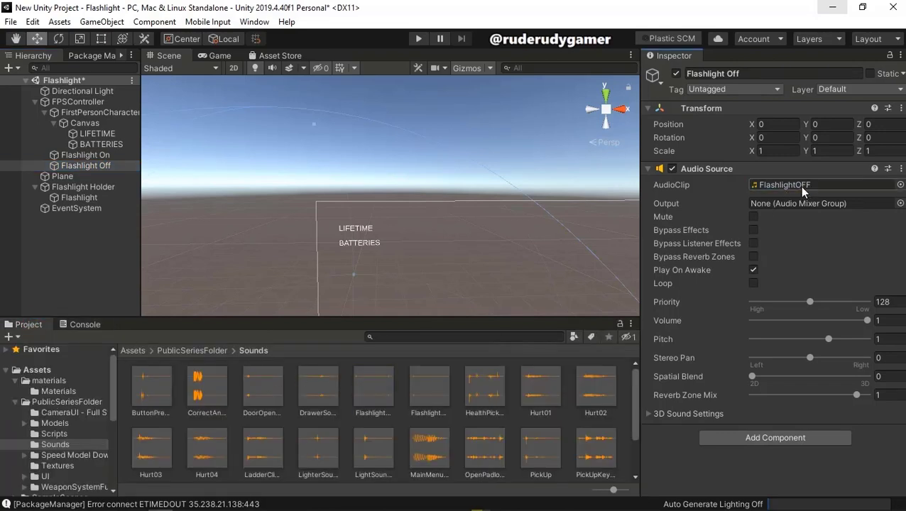
Step: Clear the console errors and return to the Assets root folder
{"action": "left_click", "coordinate": [76, 326]}
{"action": "left_click", "coordinate": [14, 337]}
{"action": "left_click", "coordinate": [27, 324]}
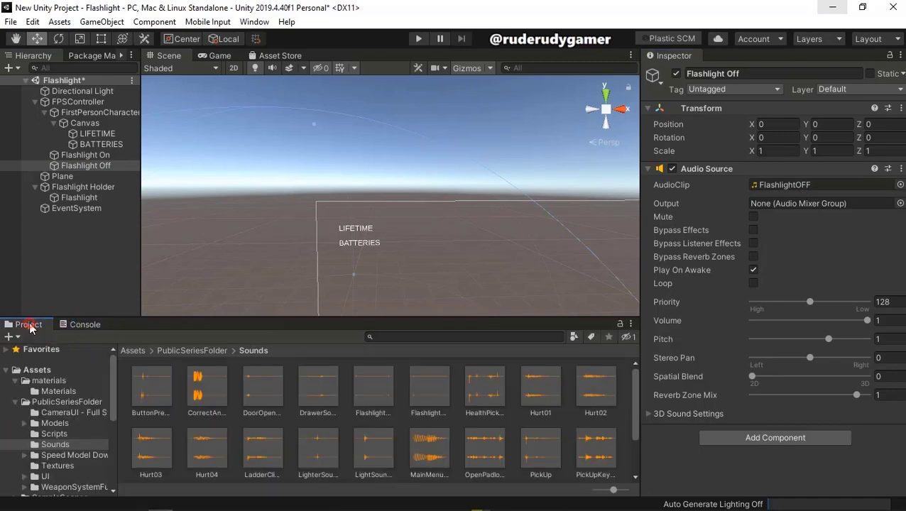
{"action": "left_click", "coordinate": [133, 350]}
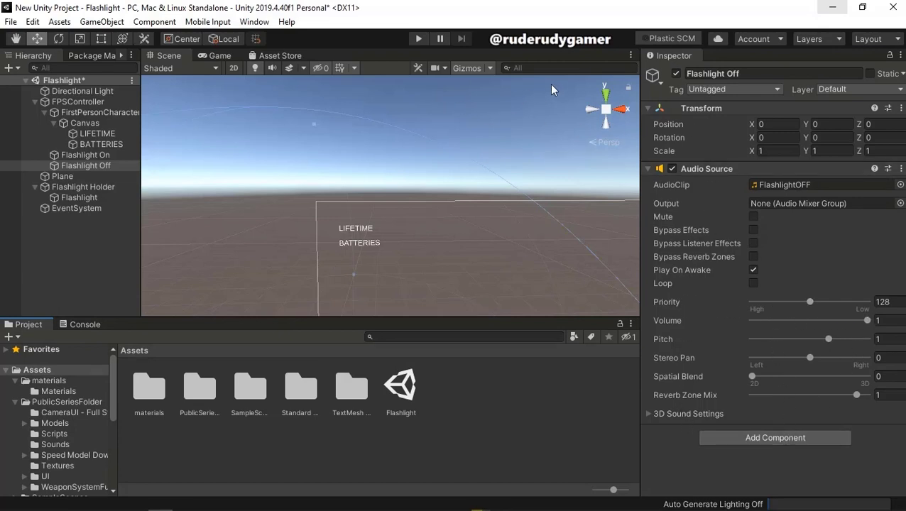
Step: Nudge the LIFETIME text slightly to the right
{"action": "left_click", "coordinate": [353, 242]}
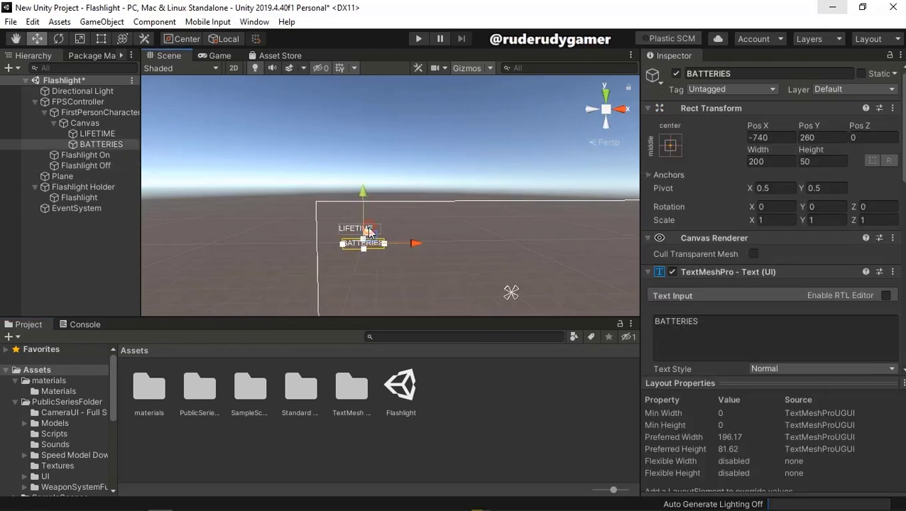
{"action": "left_click", "coordinate": [355, 229]}
{"action": "left_click_drag", "start_coordinate": [408, 229], "coordinate": [416, 225]}
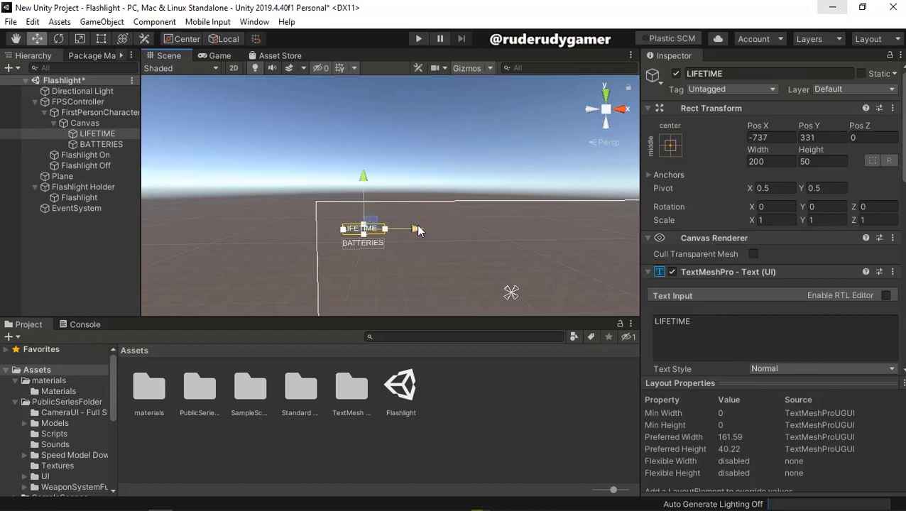
Step: Inspect the properties of BATTERIES, the Flashlight light, and the LIFETIME text
{"action": "left_click", "coordinate": [101, 144]}
{"action": "scroll", "coordinate": [733, 309], "scroll_direction": "down", "scroll_amount": 10}
{"action": "scroll", "coordinate": [737, 315], "scroll_direction": "up", "scroll_amount": 2}
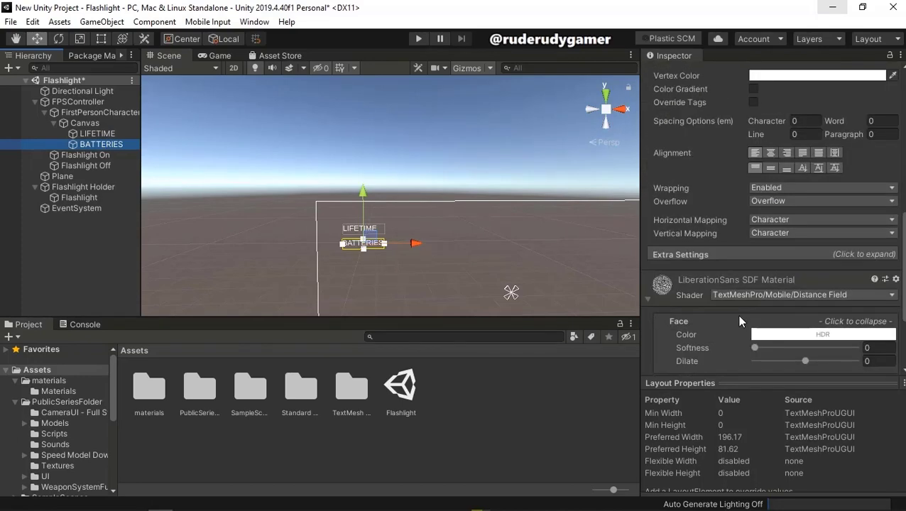
{"action": "scroll", "coordinate": [736, 315], "scroll_direction": "down", "scroll_amount": 2}
{"action": "left_click", "coordinate": [85, 199]}
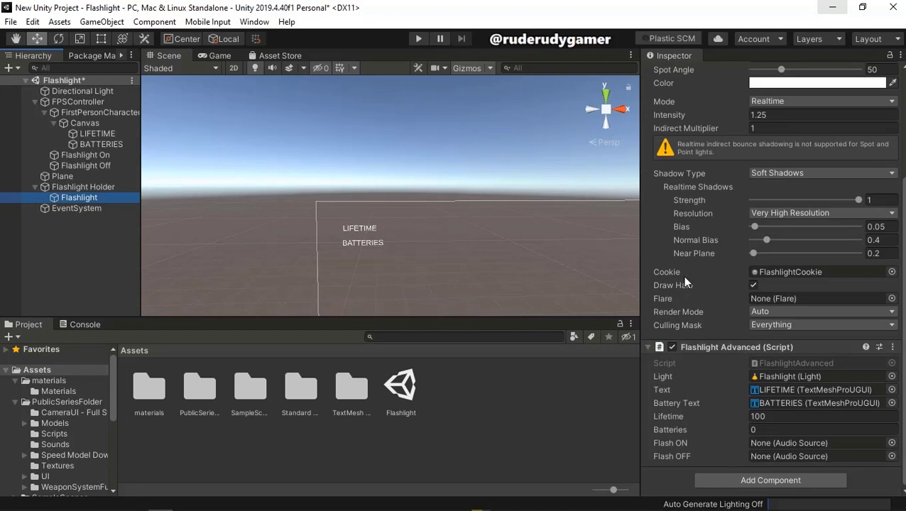
{"action": "left_click", "coordinate": [96, 132]}
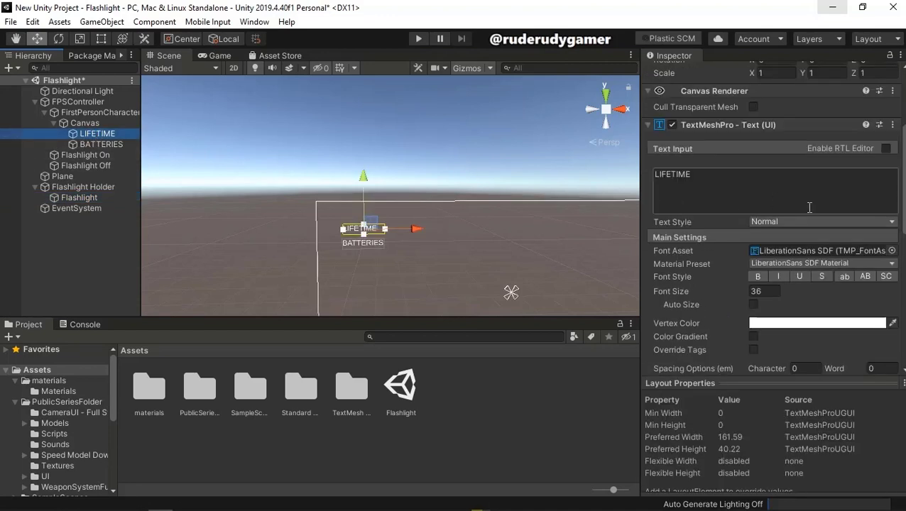
{"action": "scroll", "coordinate": [770, 213], "scroll_direction": "up", "scroll_amount": 5}
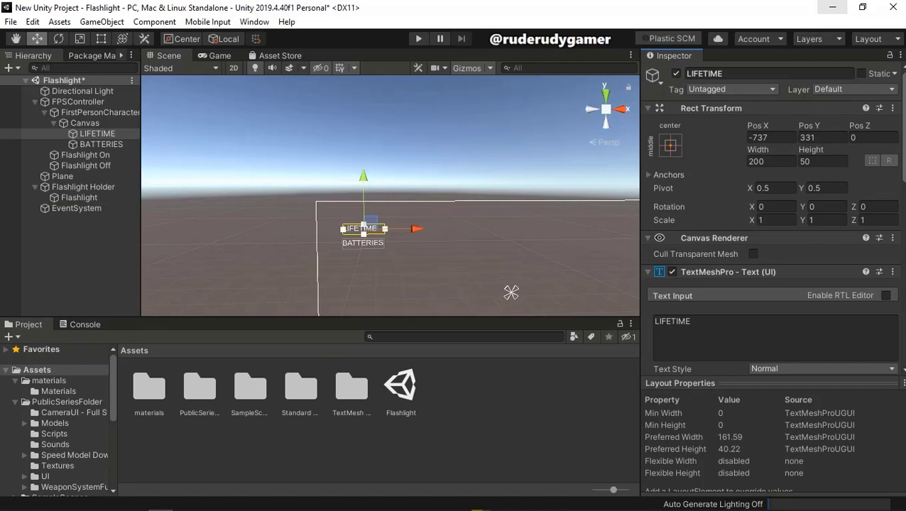
{"action": "scroll", "coordinate": [771, 213], "scroll_direction": "down", "scroll_amount": 10}
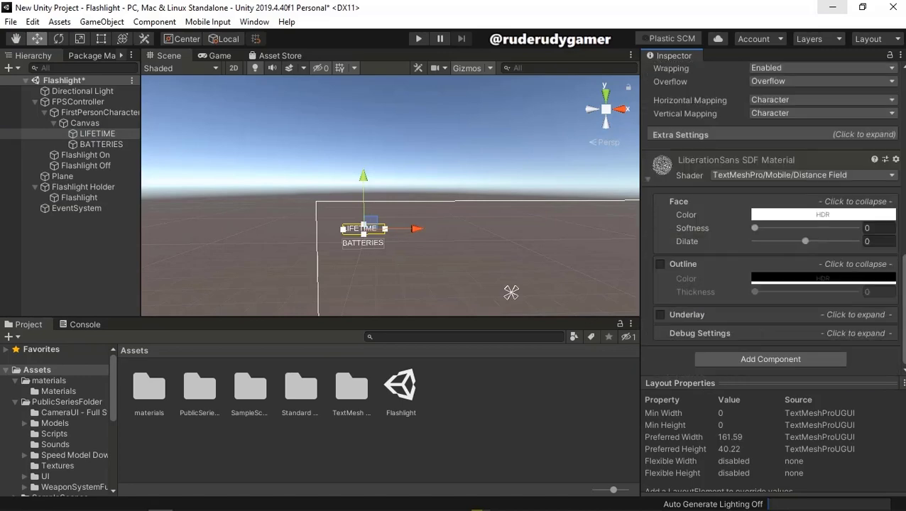
{"action": "scroll", "coordinate": [770, 213], "scroll_direction": "up", "scroll_amount": 10}
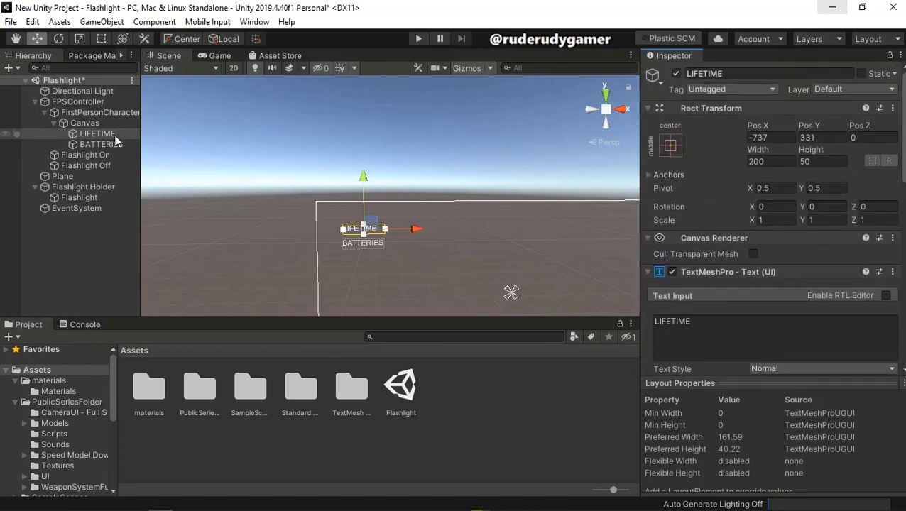
Step: Turn off Play On Awake on the Flashlight On and Flashlight Off Audio Sources
{"action": "left_click", "coordinate": [89, 156]}
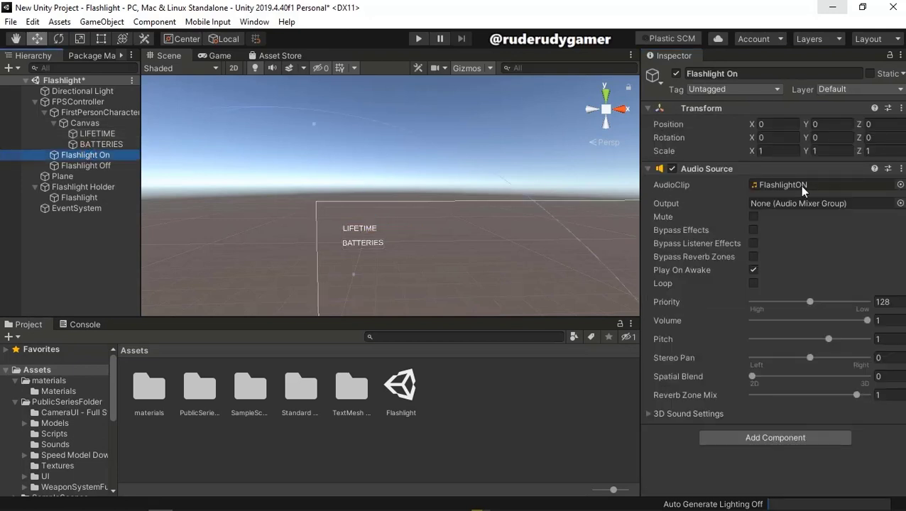
{"action": "left_click", "coordinate": [753, 269]}
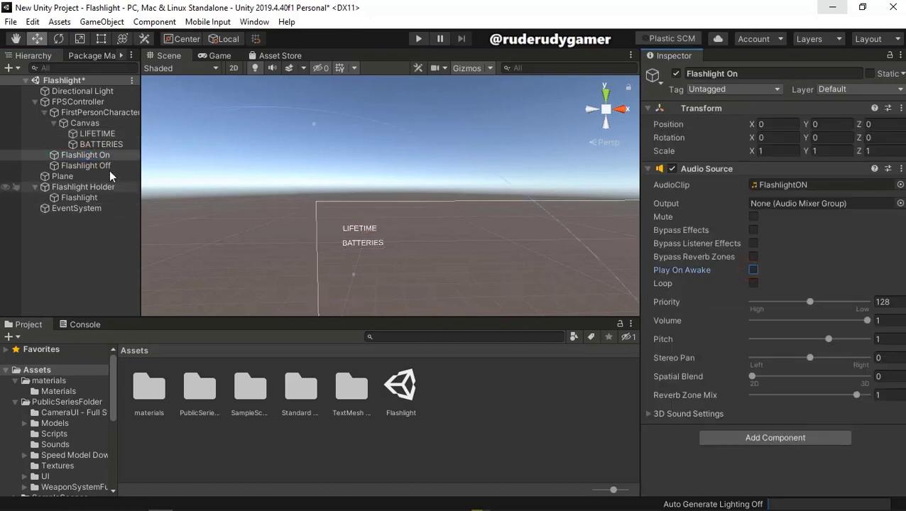
{"action": "left_click", "coordinate": [112, 166]}
{"action": "left_click", "coordinate": [754, 270]}
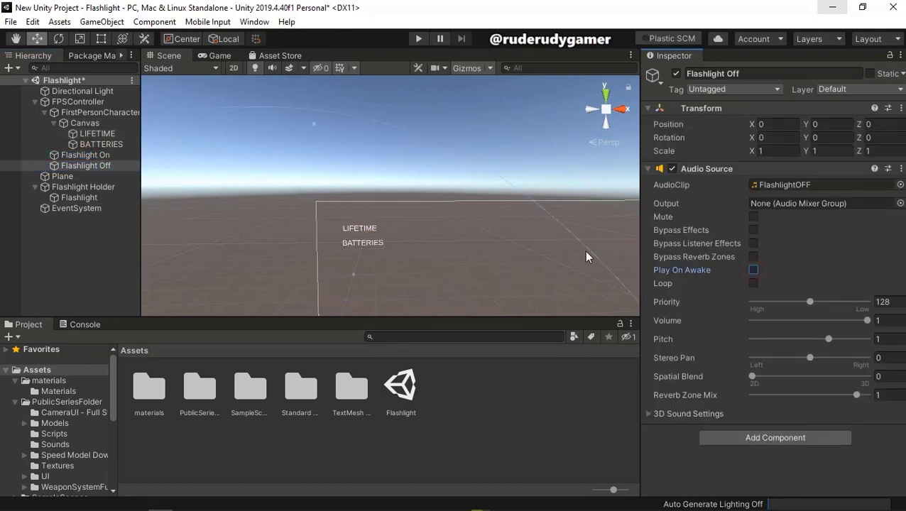
Step: Test the scene in play mode, then look through the File and Edit menus
{"action": "left_click", "coordinate": [417, 40]}
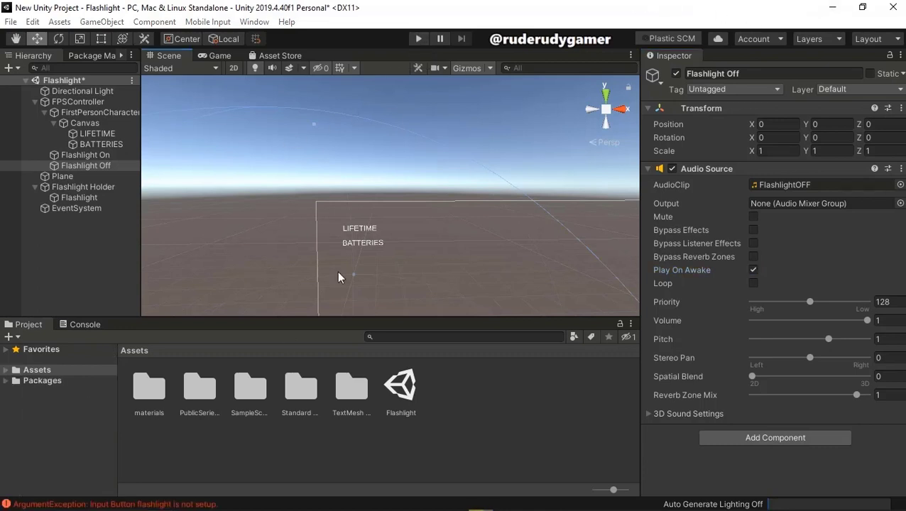
{"action": "left_click", "coordinate": [10, 24]}
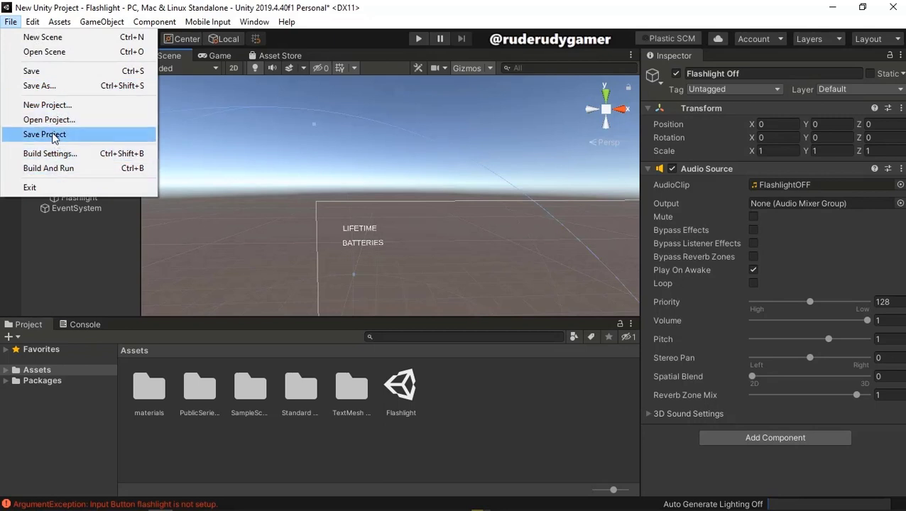
{"action": "mouse_move", "coordinate": [33, 23]}
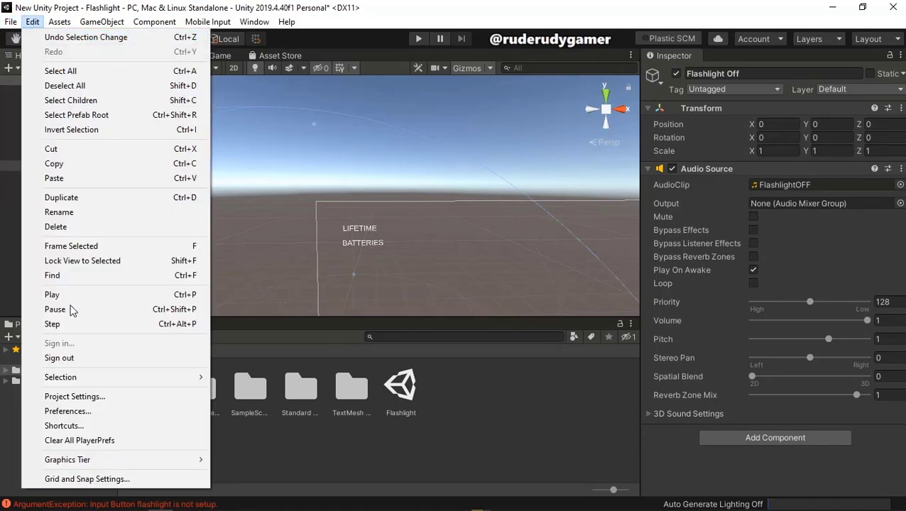
Step: In the Input Manager, increase the axes Size from 18 to 20
{"action": "left_click", "coordinate": [68, 397]}
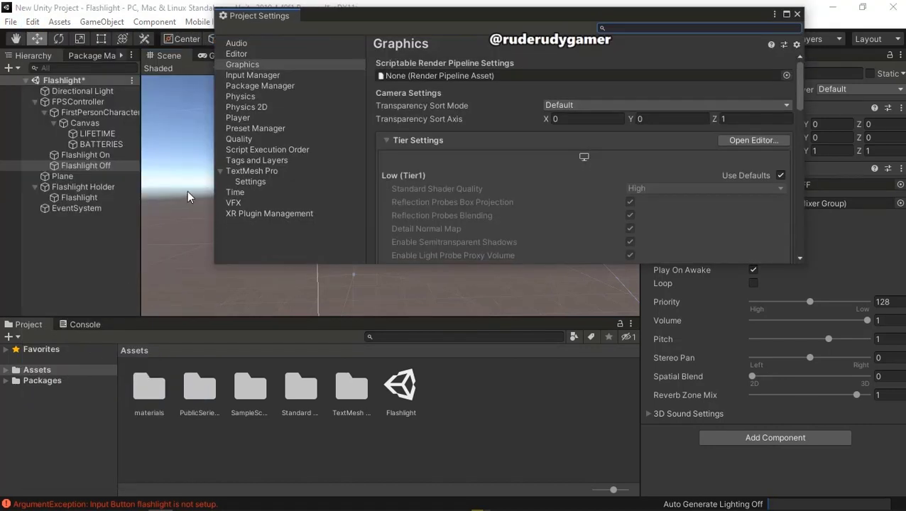
{"action": "left_click", "coordinate": [255, 76]}
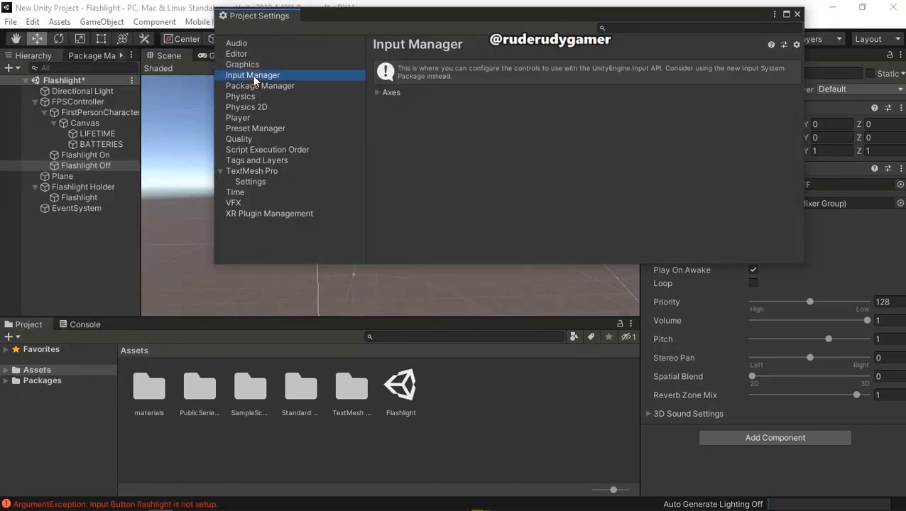
{"action": "left_click", "coordinate": [384, 91]}
{"action": "scroll", "coordinate": [484, 162], "scroll_direction": "down", "scroll_amount": 3}
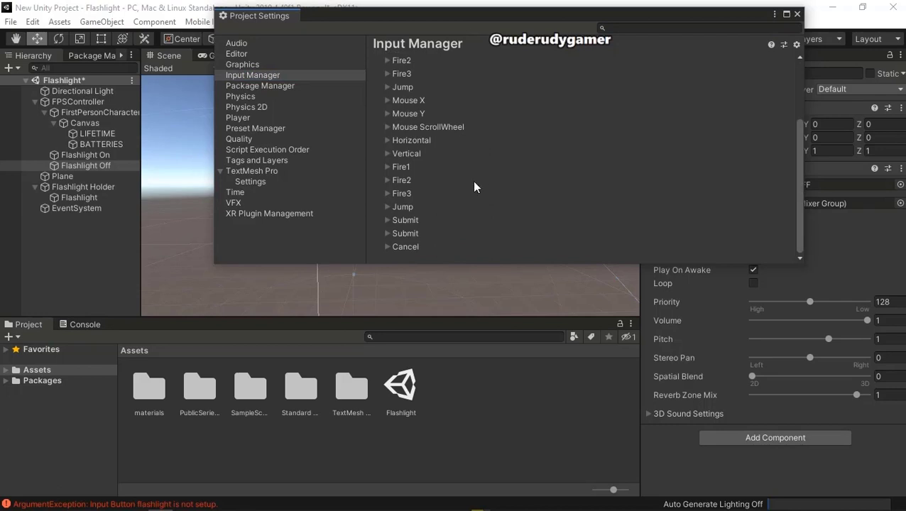
{"action": "scroll", "coordinate": [497, 149], "scroll_direction": "up", "scroll_amount": 5}
{"action": "left_click", "coordinate": [552, 106]}
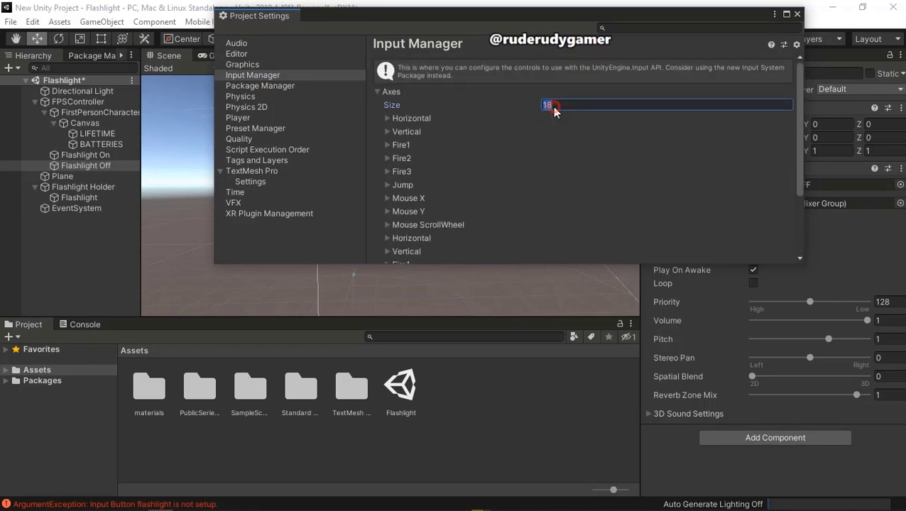
{"action": "left_click_drag", "start_coordinate": [558, 105], "coordinate": [541, 108]}
{"action": "type", "text": "20"}
{"action": "key", "text": "Return"}
Step: Rename one of the duplicated Cancel axes to 'flashlight'
{"action": "scroll", "coordinate": [478, 209], "scroll_direction": "down", "scroll_amount": 5}
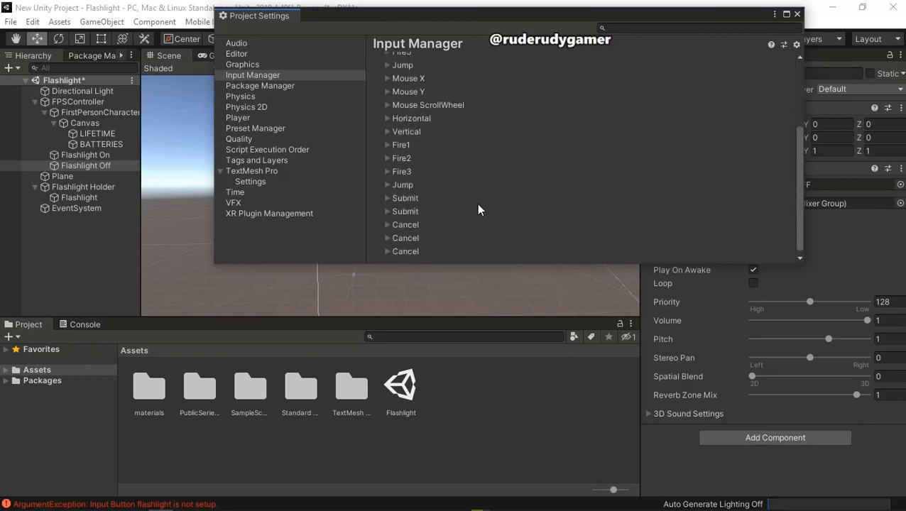
{"action": "left_click", "coordinate": [407, 225]}
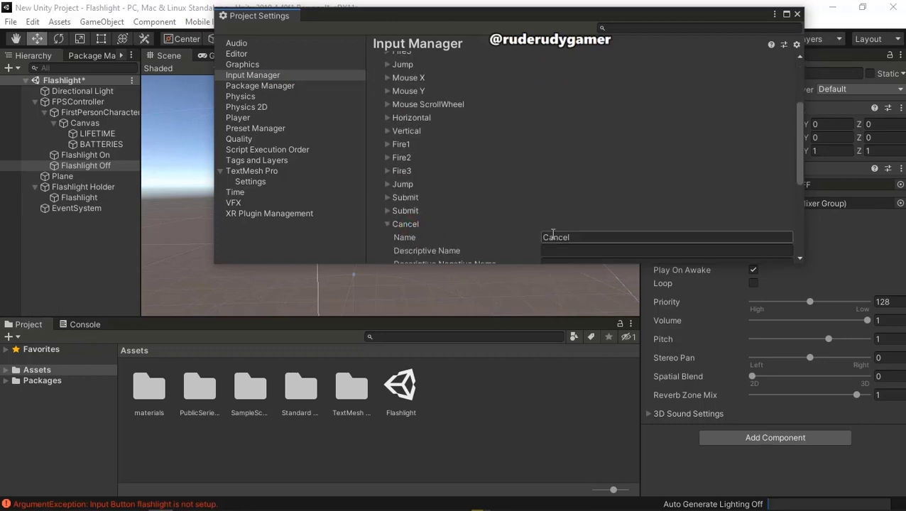
{"action": "double_click", "coordinate": [584, 239]}
{"action": "type", "text": "flashlight"}
{"action": "left_click", "coordinate": [573, 198]}
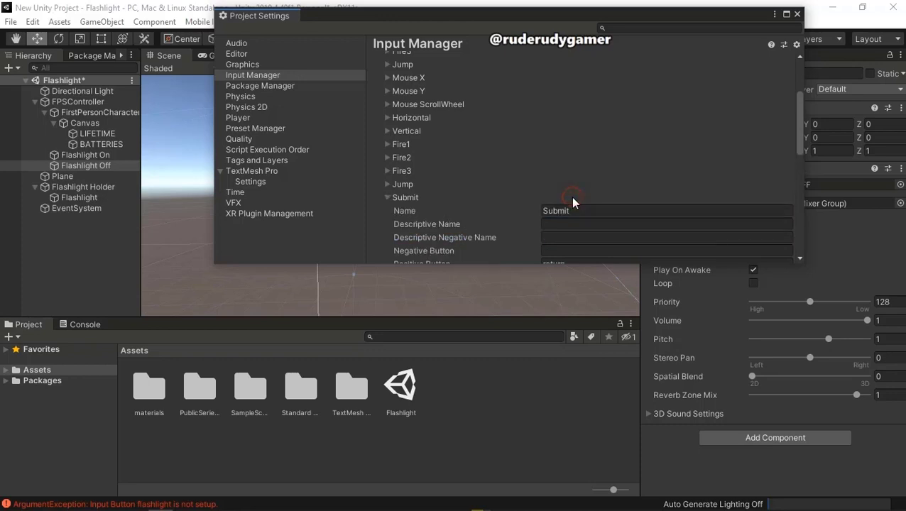
{"action": "left_click", "coordinate": [389, 199]}
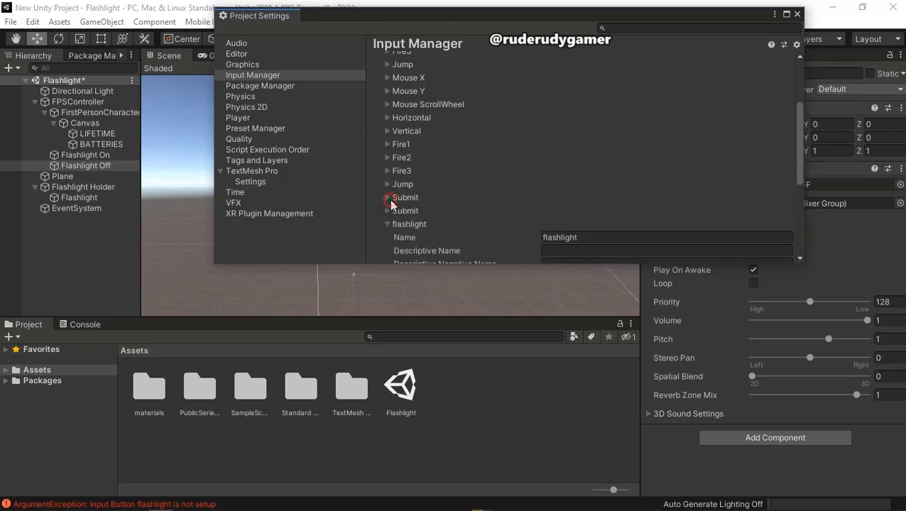
{"action": "scroll", "coordinate": [510, 199], "scroll_direction": "down", "scroll_amount": 3}
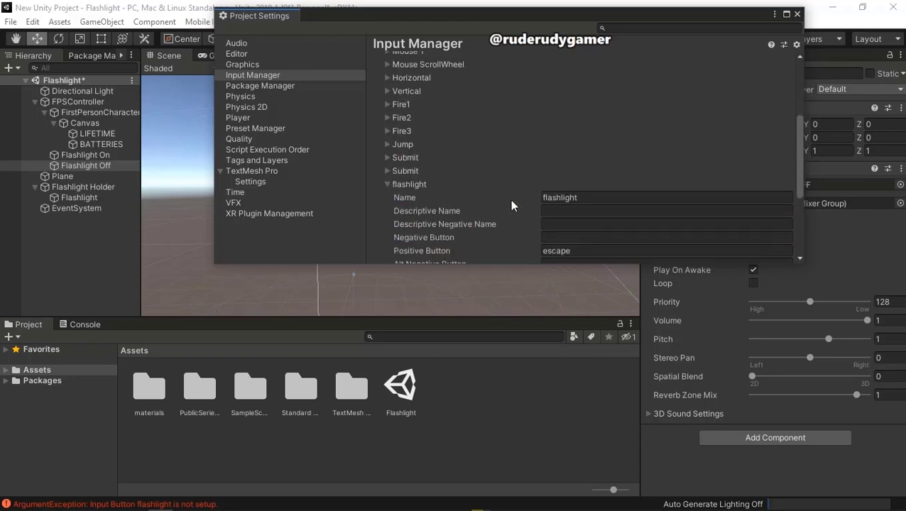
Step: Set the flashlight axis Positive Button to f in the maximized Project Settings
{"action": "left_click", "coordinate": [786, 13]}
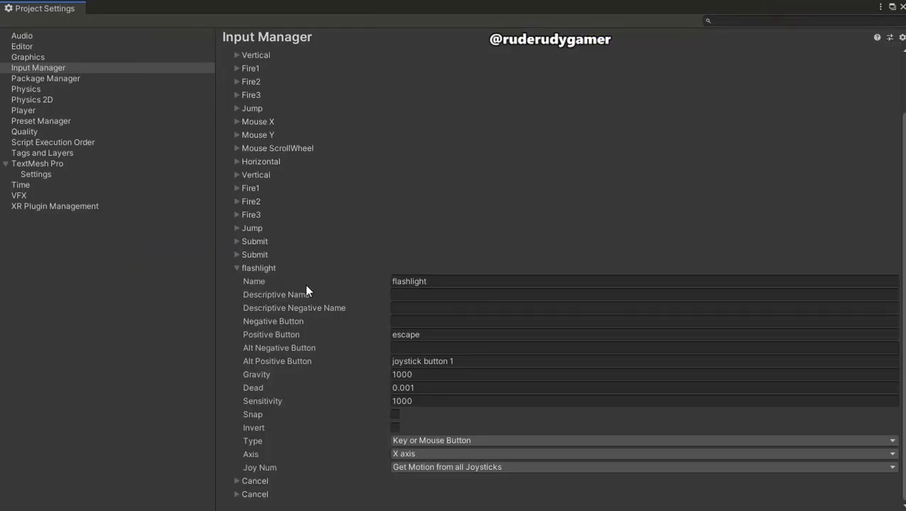
{"action": "left_click", "coordinate": [399, 323]}
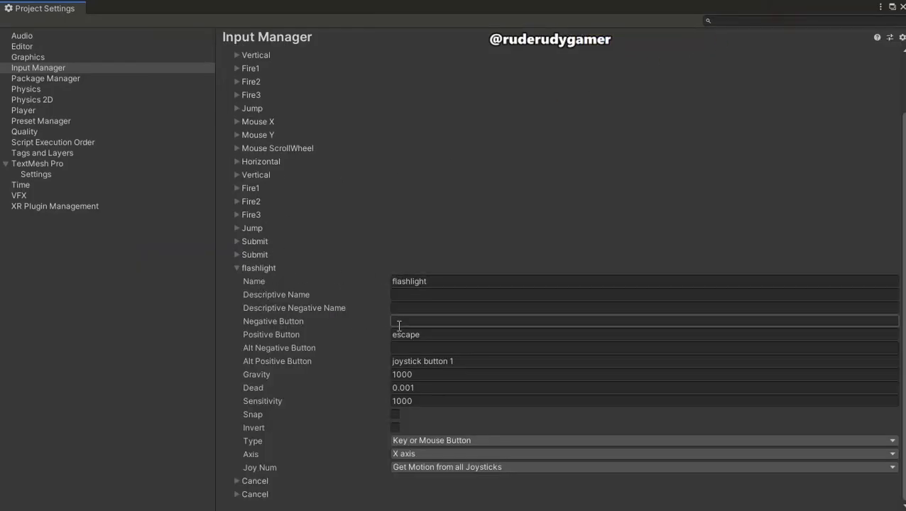
{"action": "left_click", "coordinate": [399, 334]}
{"action": "double_click", "coordinate": [422, 332]}
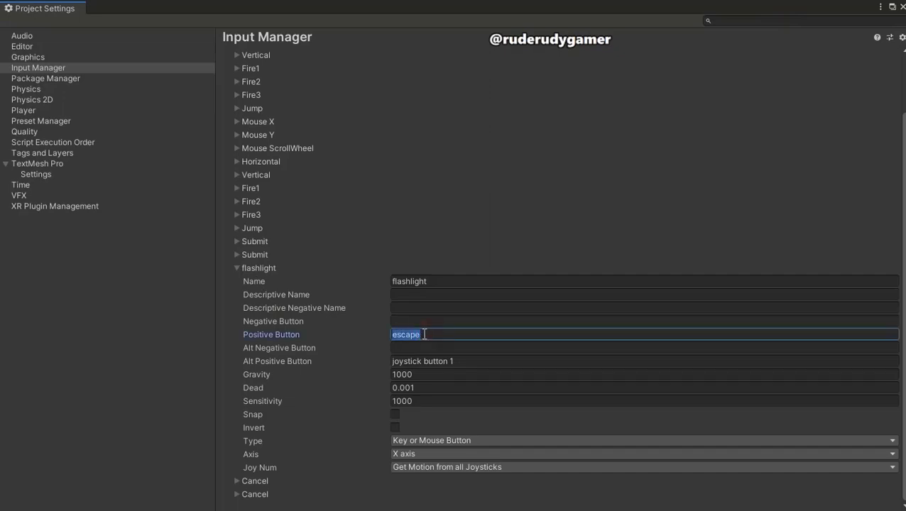
{"action": "type", "text": "f"}
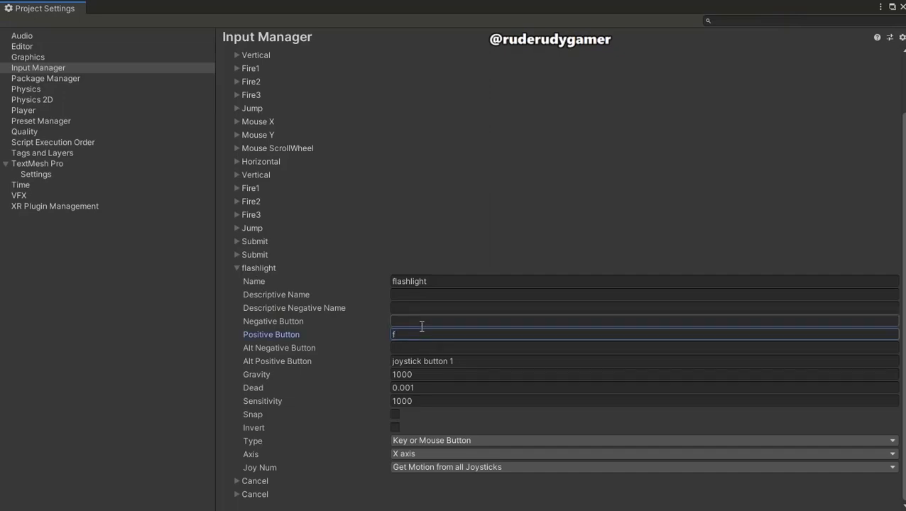
{"action": "left_click", "coordinate": [235, 268]}
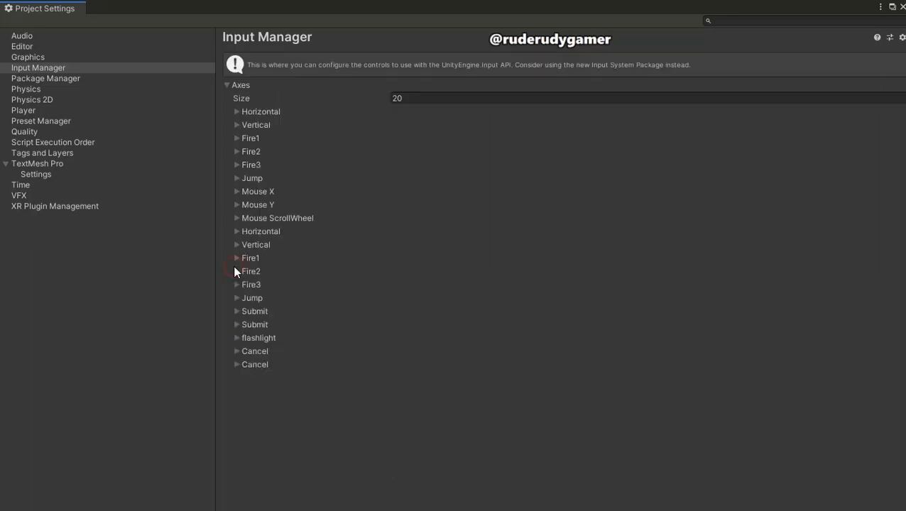
Step: Rename the next Cancel axis to 'reload' with Positive Button r
{"action": "left_click", "coordinate": [256, 353]}
{"action": "left_click", "coordinate": [424, 364]}
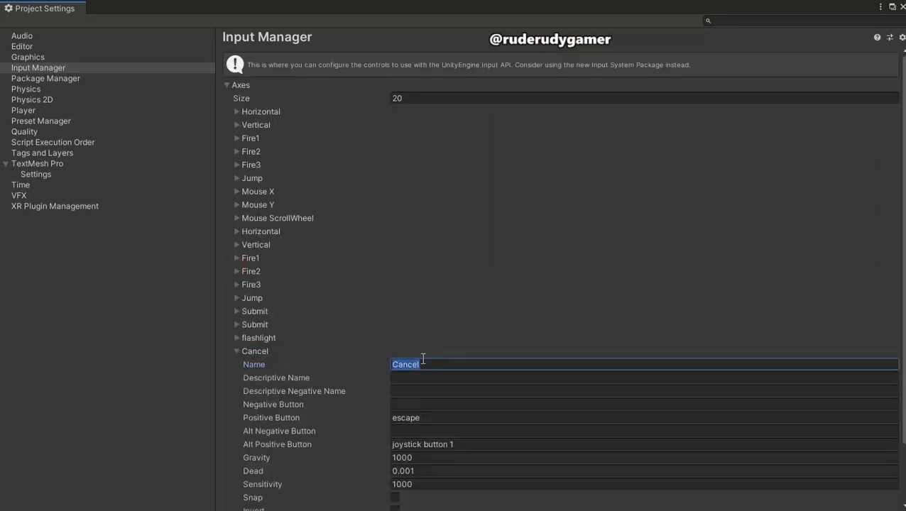
{"action": "type", "text": "reload"}
{"action": "left_click", "coordinate": [404, 418]}
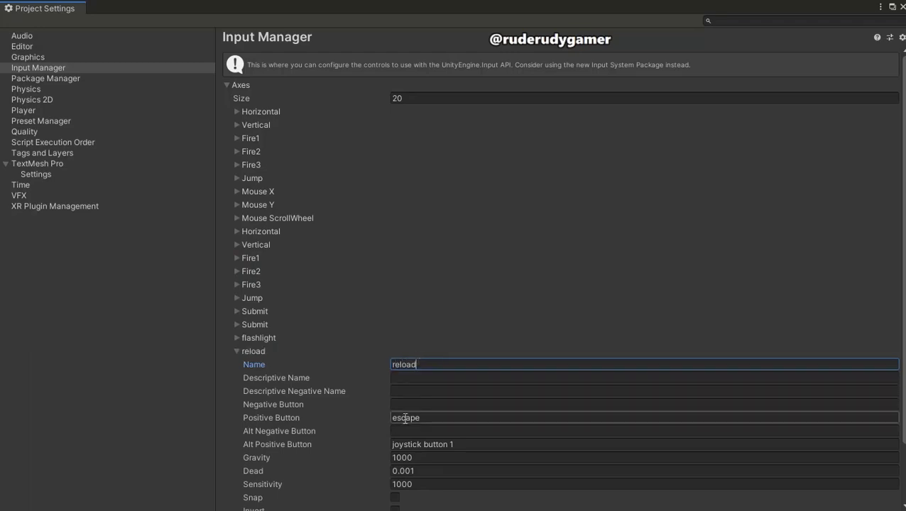
{"action": "type", "text": "r"}
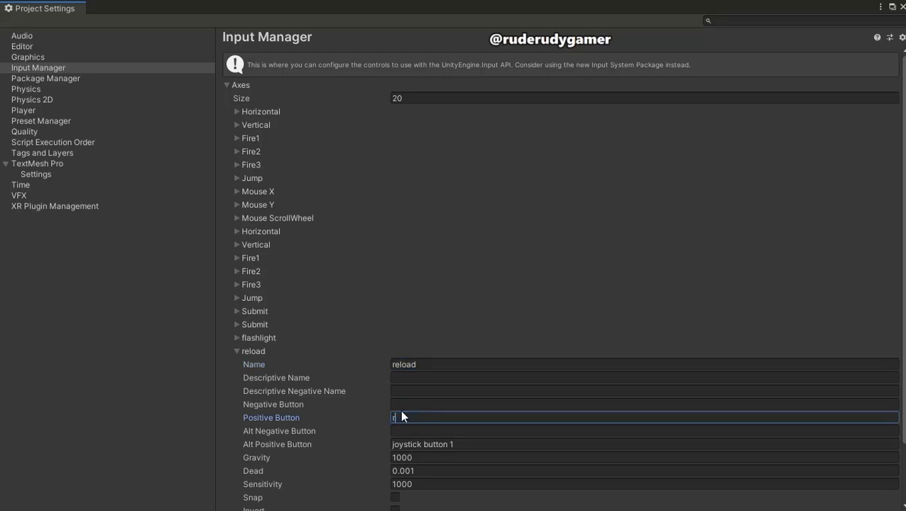
{"action": "left_click", "coordinate": [237, 351]}
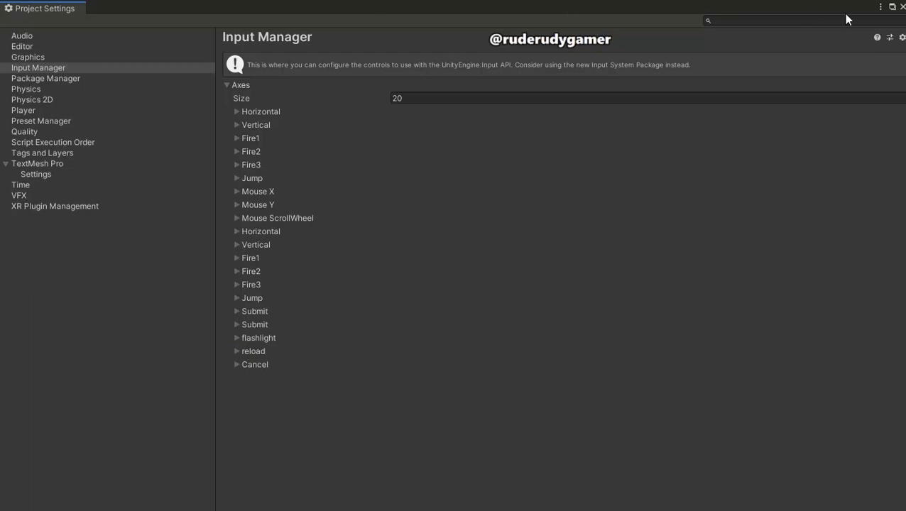
Step: Close Project Settings and run the game, whose UI now shows 100% and 0
{"action": "left_click", "coordinate": [892, 7]}
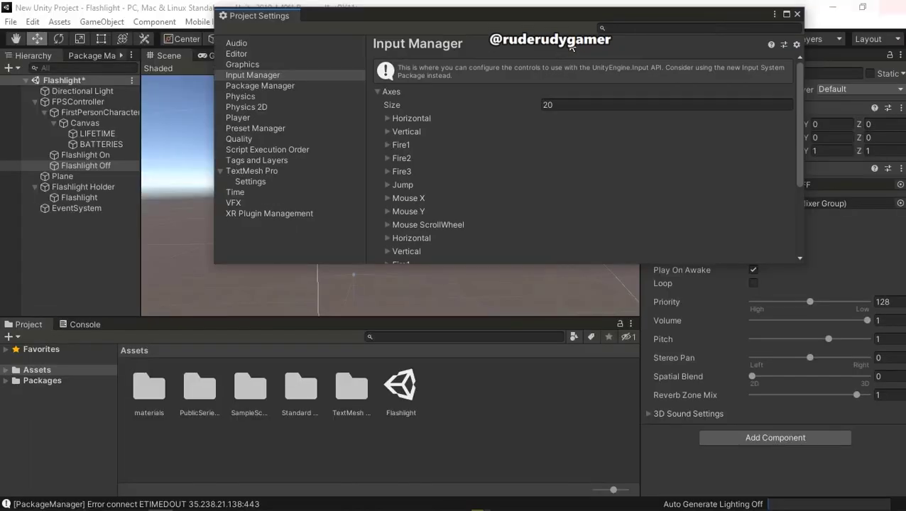
{"action": "left_click", "coordinate": [796, 14]}
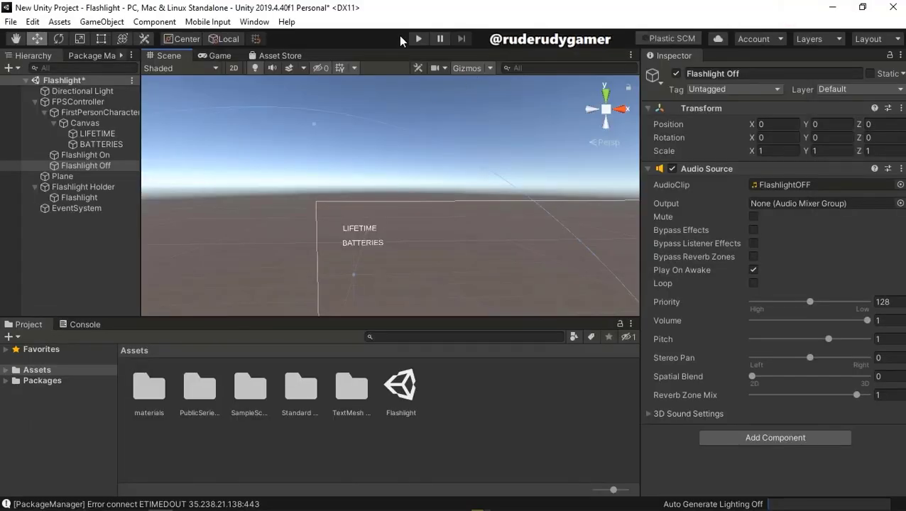
{"action": "left_click", "coordinate": [419, 39]}
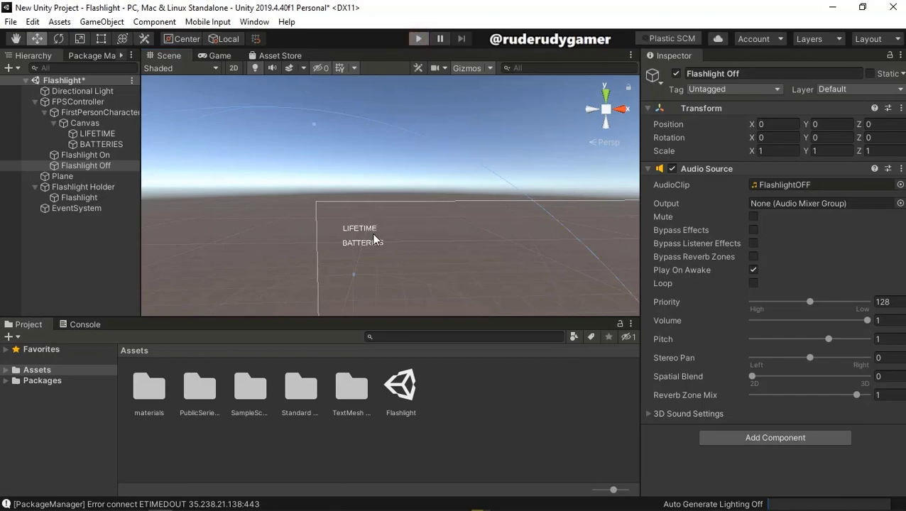
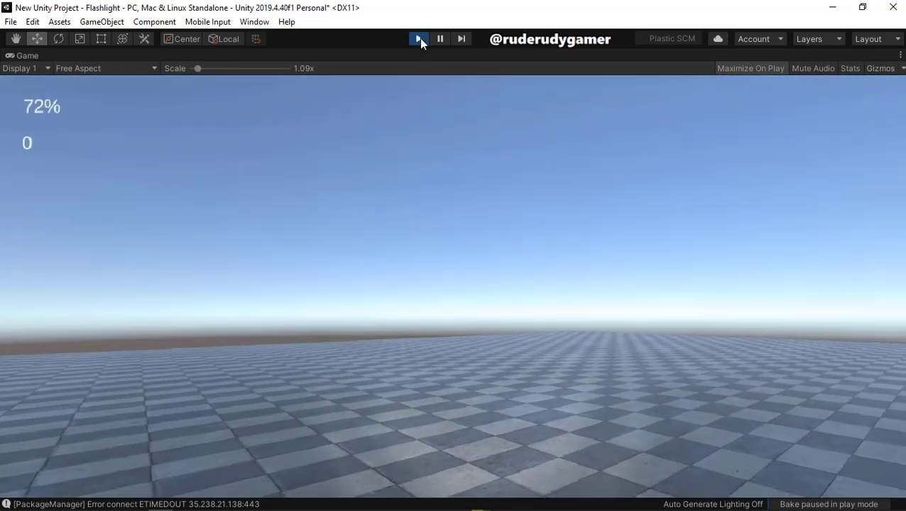
Step: Stop the play test and select the Flashlight object under Flashlight Holder
{"action": "left_click", "coordinate": [419, 39]}
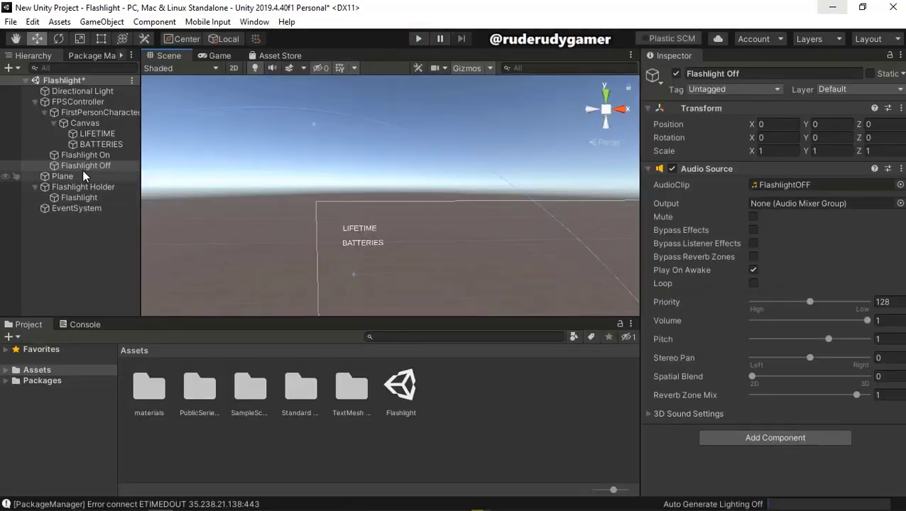
{"action": "left_click", "coordinate": [85, 155]}
{"action": "left_click", "coordinate": [86, 156]}
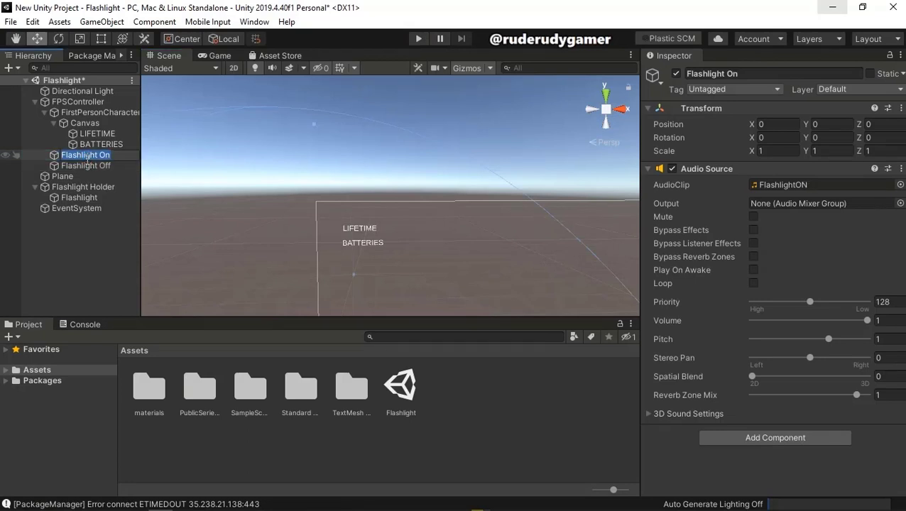
{"action": "left_click", "coordinate": [86, 166]}
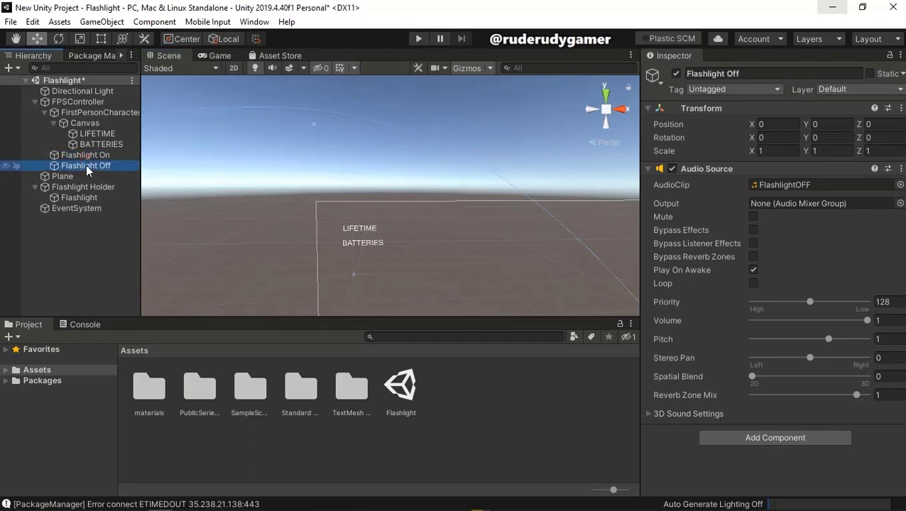
{"action": "left_click", "coordinate": [77, 197]}
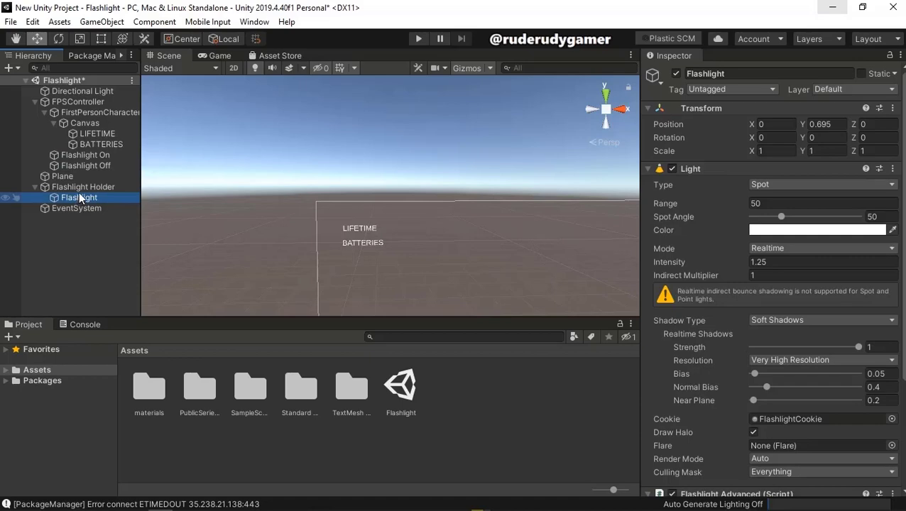
Step: Set Batteries to 3 in the Flashlight Advanced (Script) component
{"action": "scroll", "coordinate": [732, 376], "scroll_direction": "down", "scroll_amount": 5}
{"action": "scroll", "coordinate": [732, 376], "scroll_direction": "up", "scroll_amount": 3}
{"action": "scroll", "coordinate": [731, 375], "scroll_direction": "down", "scroll_amount": 3}
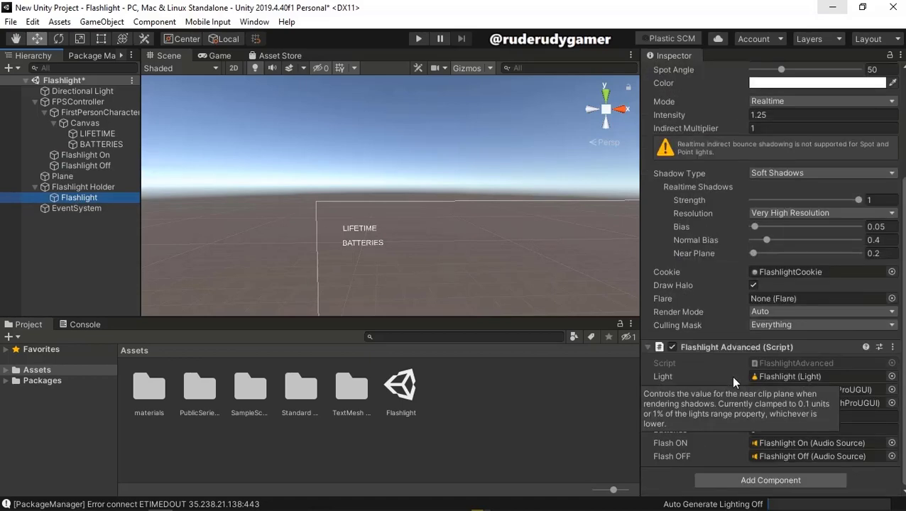
{"action": "left_click", "coordinate": [756, 430]}
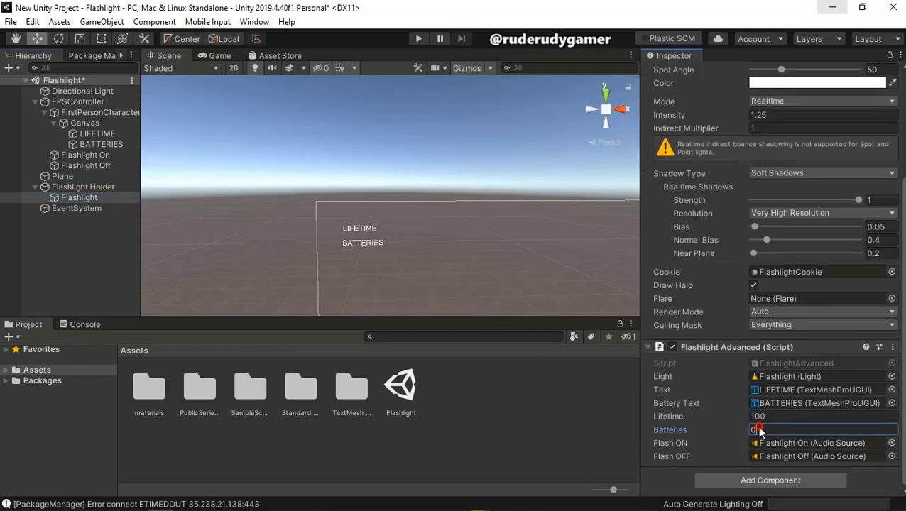
{"action": "type", "text": "3"}
Step: Play the scene, turn the flashlight on, and walk over to pick up the batteries
{"action": "key", "text": "ctrl+p"}
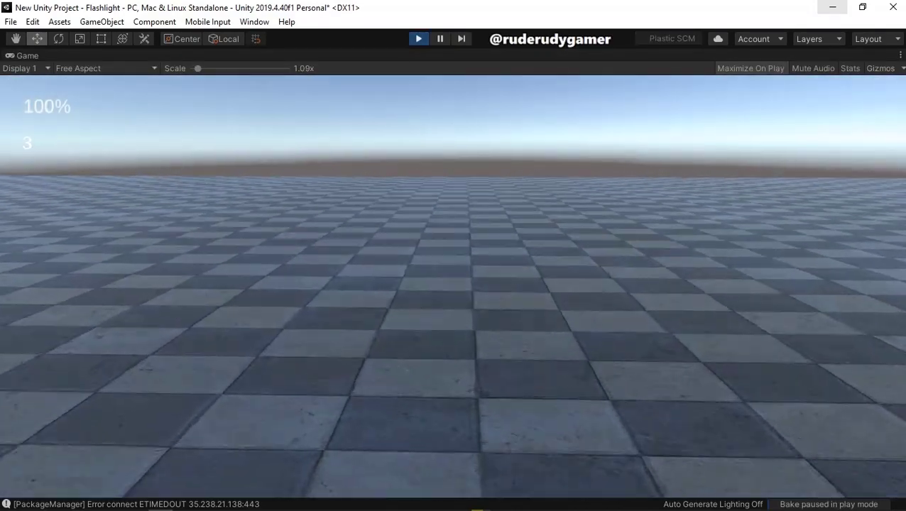
{"action": "key", "text": "f"}
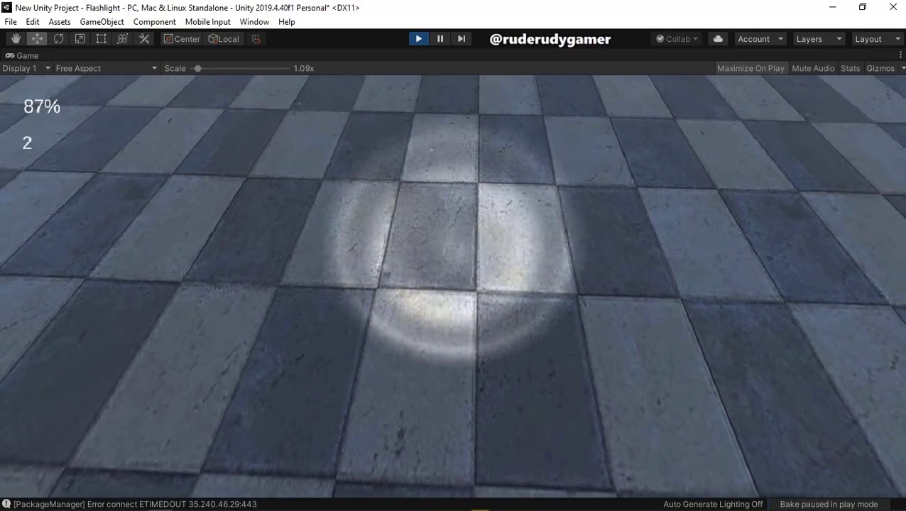
{"action": "key", "text": "w"}
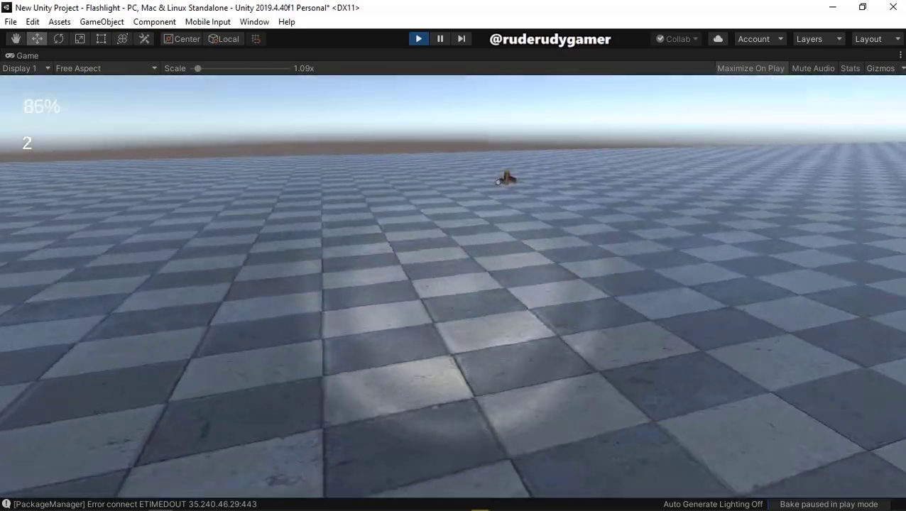
{"action": "key", "text": "w"}
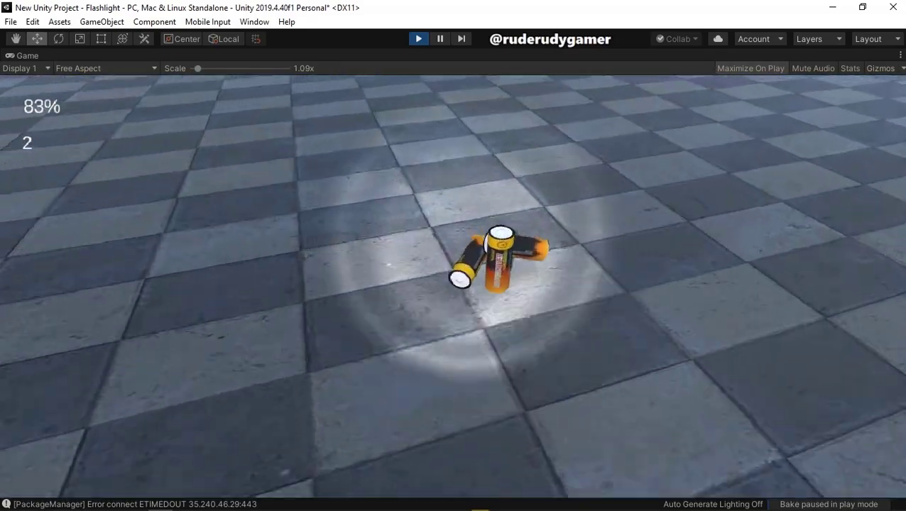
{"action": "key", "text": "e"}
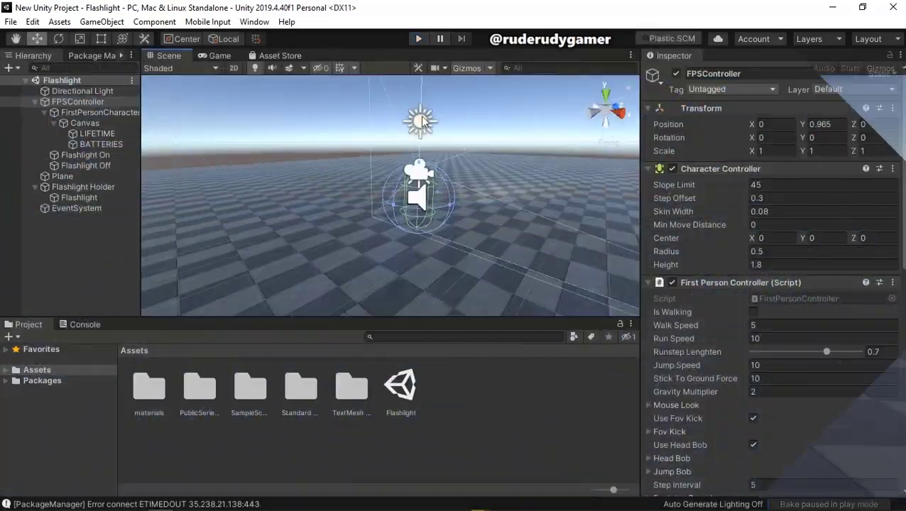
Step: Restart the play test and recharge the flashlight until 0 batteries remain
{"action": "left_click", "coordinate": [420, 39]}
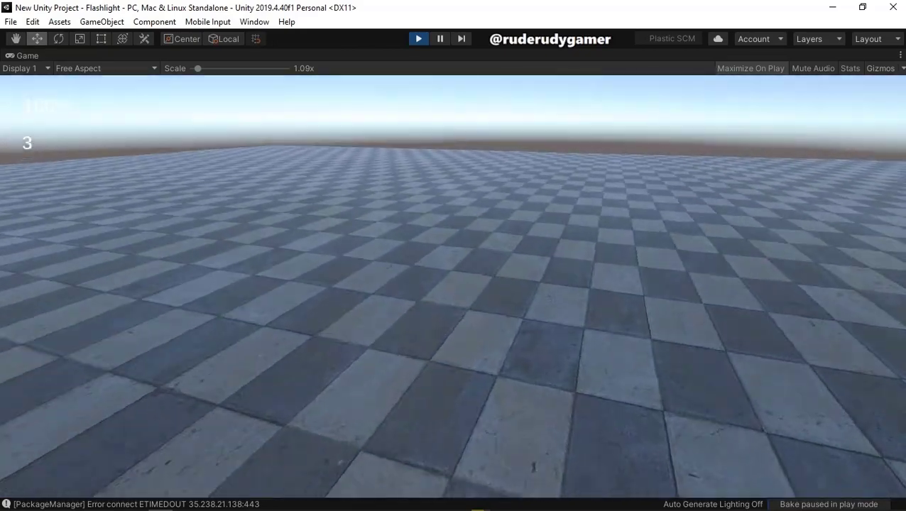
{"action": "key", "text": "f"}
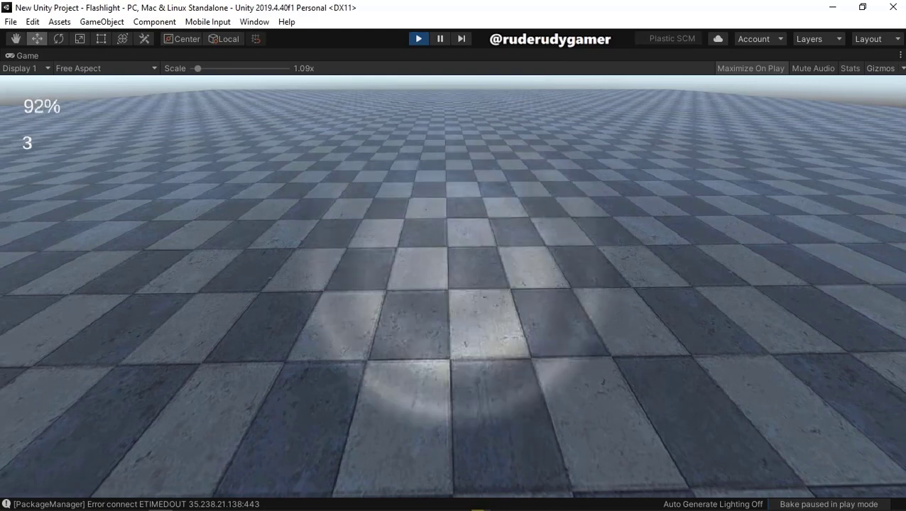
{"action": "key", "text": "r"}
{"action": "key", "text": "r"}
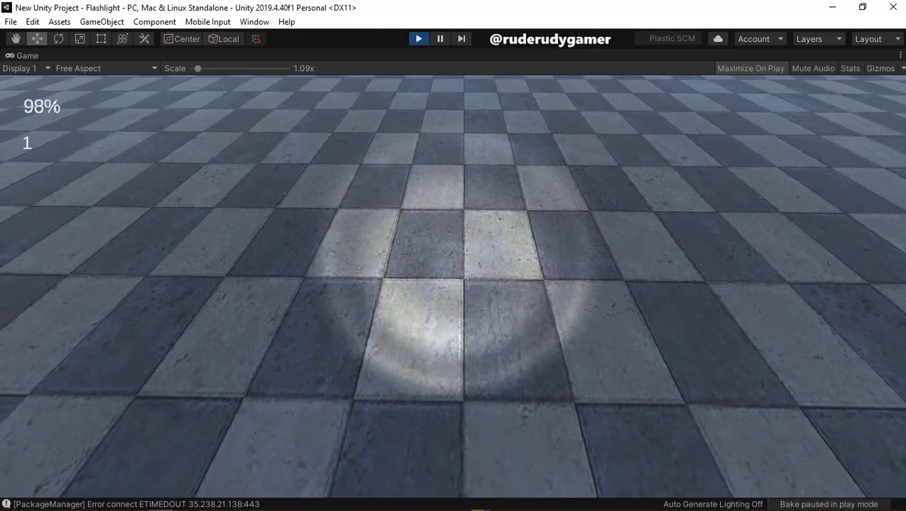
{"action": "key", "text": "r"}
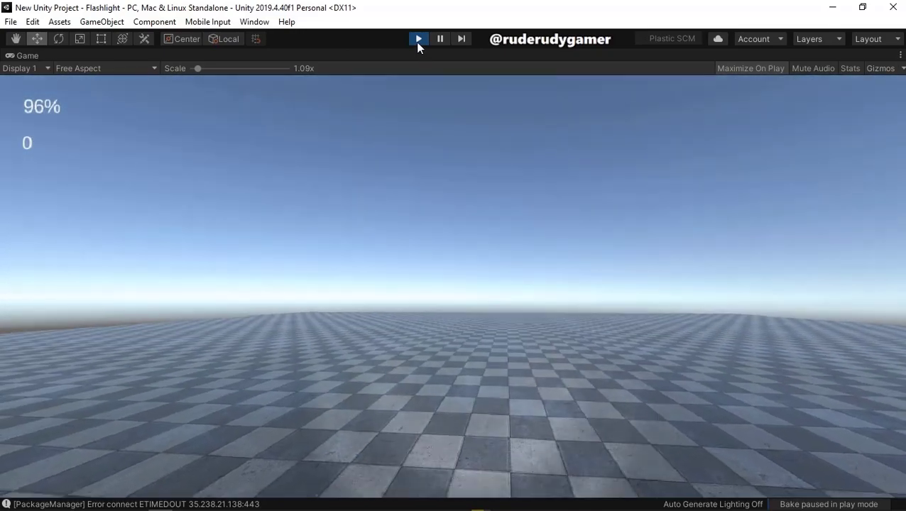
Step: Stop the play test and uncheck Play On Awake on Flashlight Off's Audio Source
{"action": "left_click", "coordinate": [418, 39]}
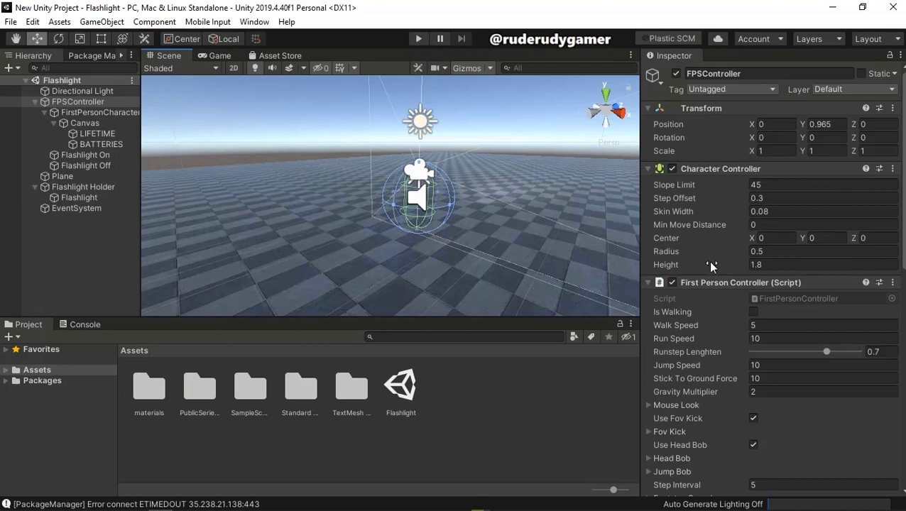
{"action": "left_click", "coordinate": [75, 166]}
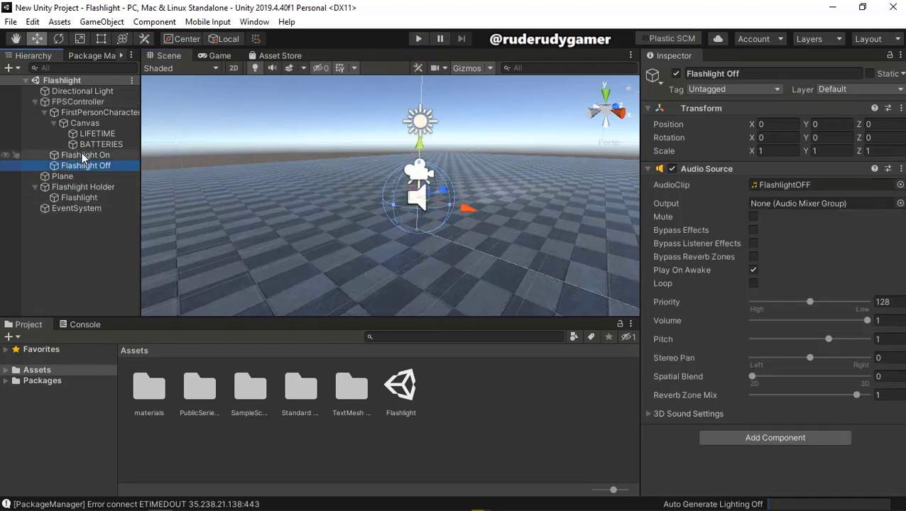
{"action": "left_click", "coordinate": [753, 270]}
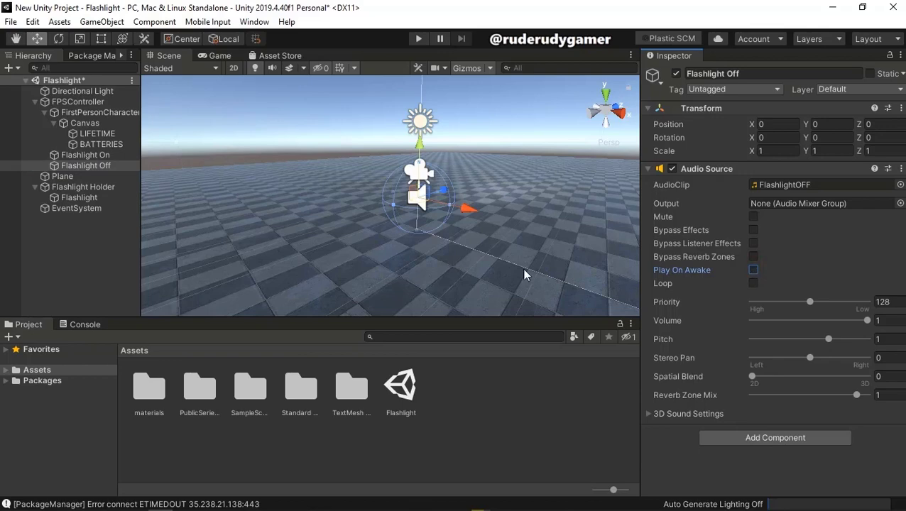
Step: Collapse FPSController and Flashlight Holder in the Hierarchy and save the Flashlight scene
{"action": "left_click", "coordinate": [25, 82]}
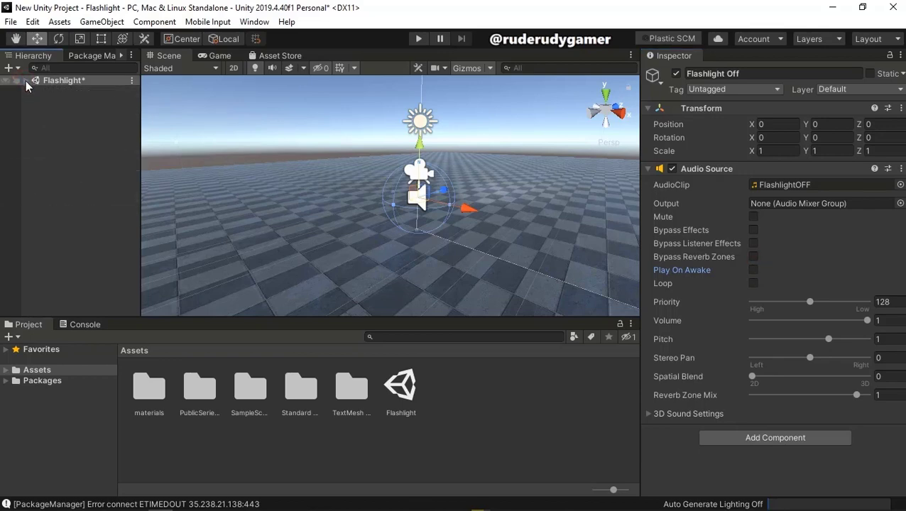
{"action": "left_click", "coordinate": [24, 82]}
{"action": "left_click", "coordinate": [34, 102]}
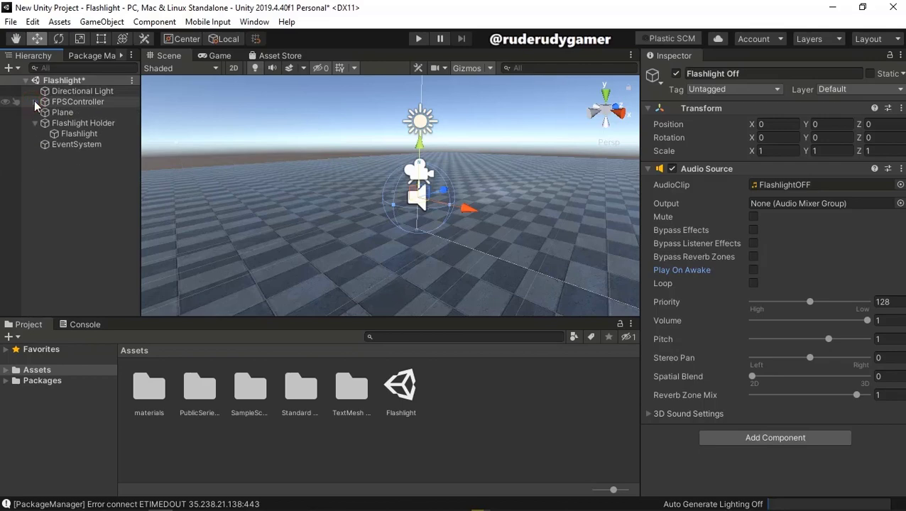
{"action": "left_click", "coordinate": [34, 123]}
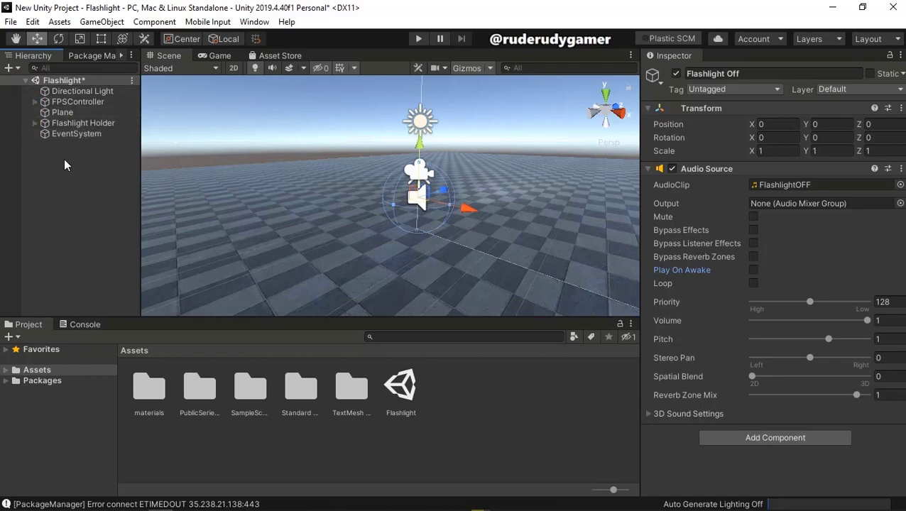
{"action": "left_click", "coordinate": [68, 178]}
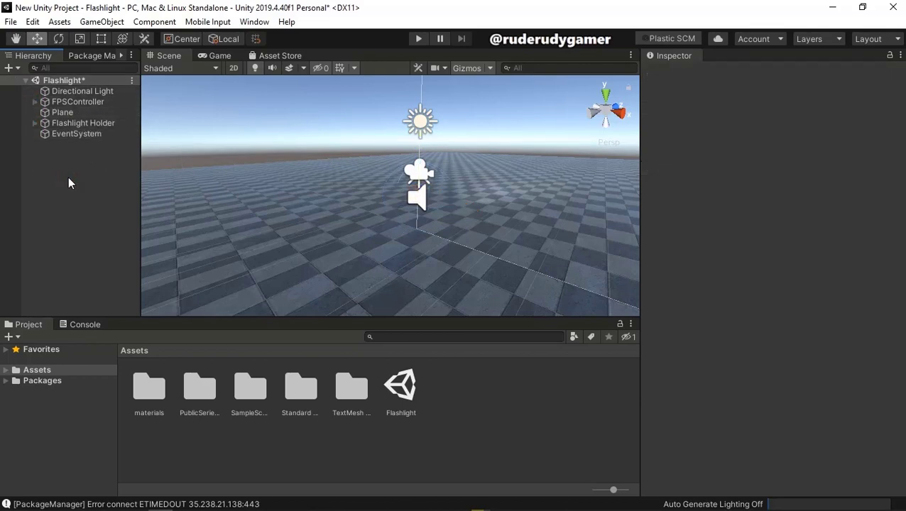
{"action": "left_click", "coordinate": [11, 22]}
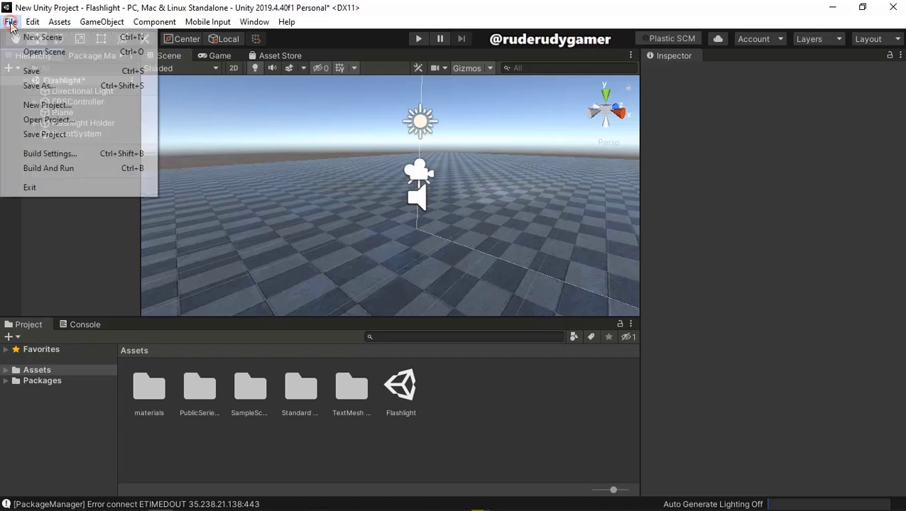
{"action": "left_click", "coordinate": [25, 72]}
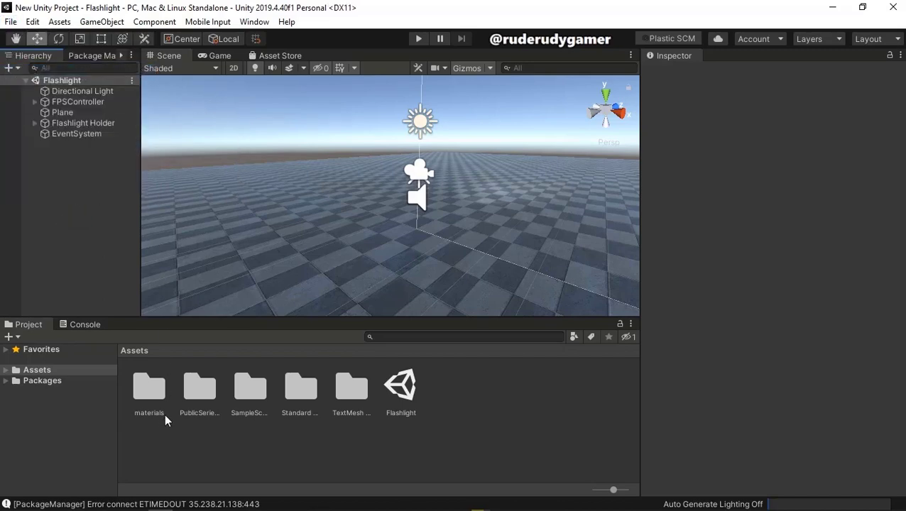
Step: Drag the Batteries model from PublicSeriesFolder/Models/Battery into the scene
{"action": "double_click", "coordinate": [198, 389]}
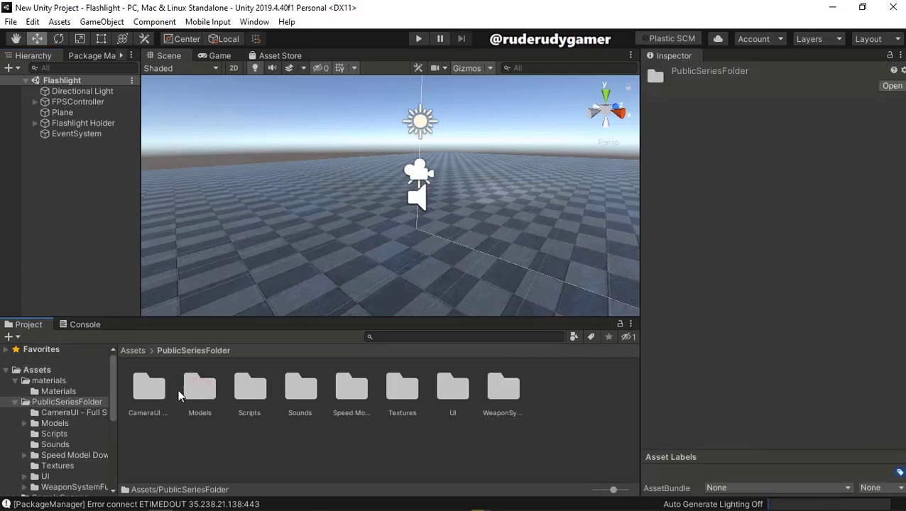
{"action": "double_click", "coordinate": [205, 389]}
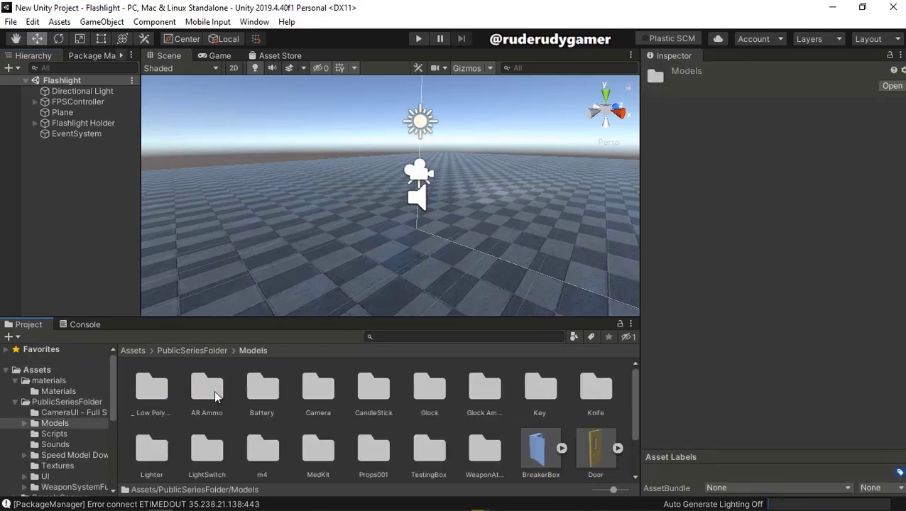
{"action": "left_click", "coordinate": [264, 395]}
{"action": "double_click", "coordinate": [263, 395]}
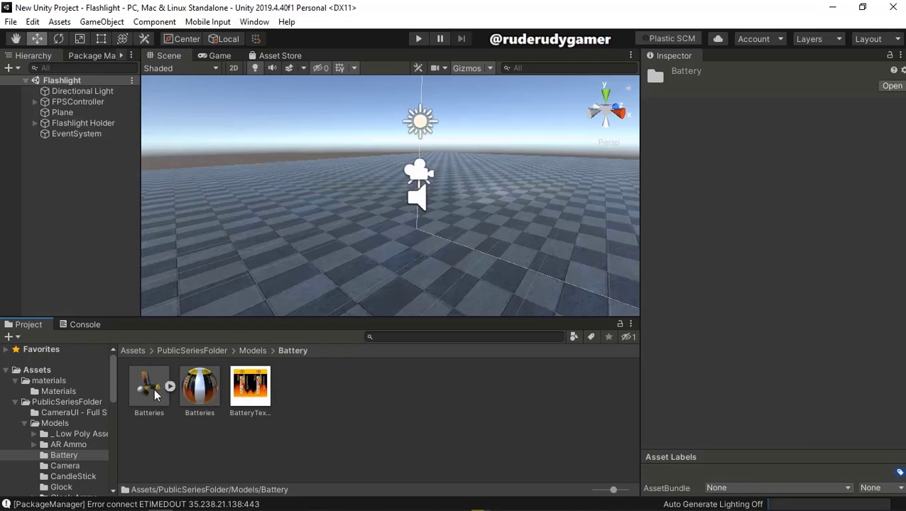
{"action": "left_click_drag", "start_coordinate": [146, 393], "coordinate": [71, 168]}
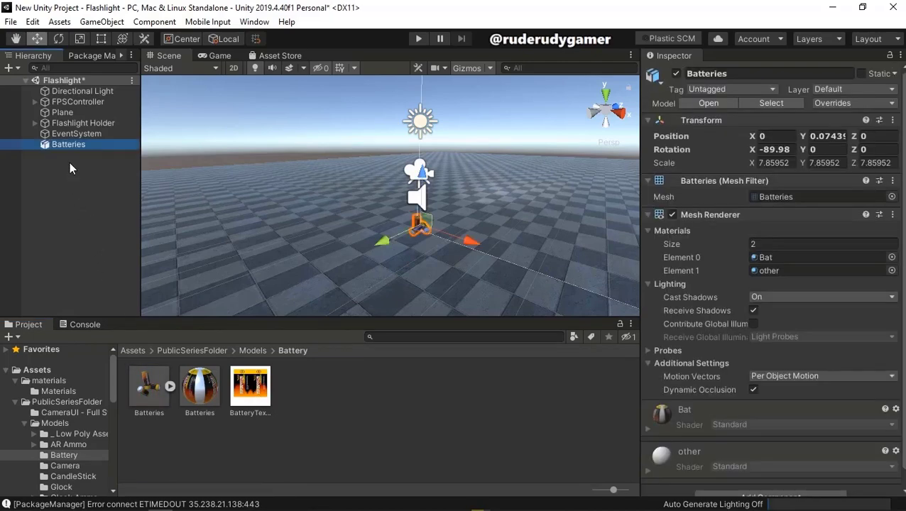
{"action": "scroll", "coordinate": [483, 287], "scroll_direction": "up", "scroll_amount": 3}
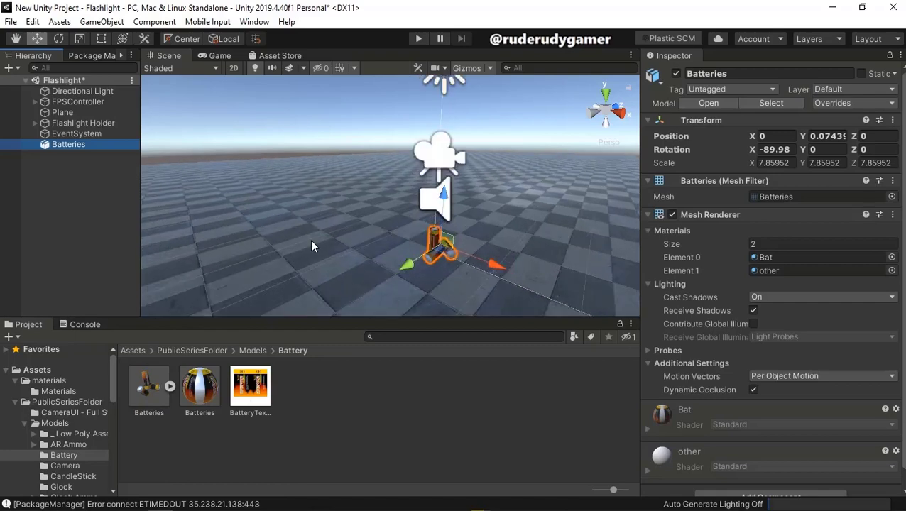
{"action": "middle_click_drag", "start_coordinate": [312, 246], "coordinate": [268, 245]}
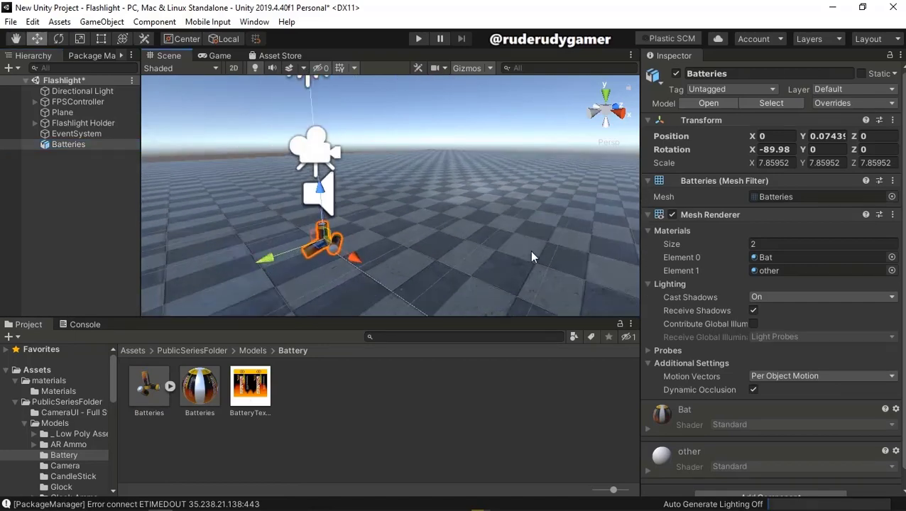
Step: Position Batteries at X 0, Y 0.093, Z 7.23, just above the floor
{"action": "left_click", "coordinate": [830, 135]}
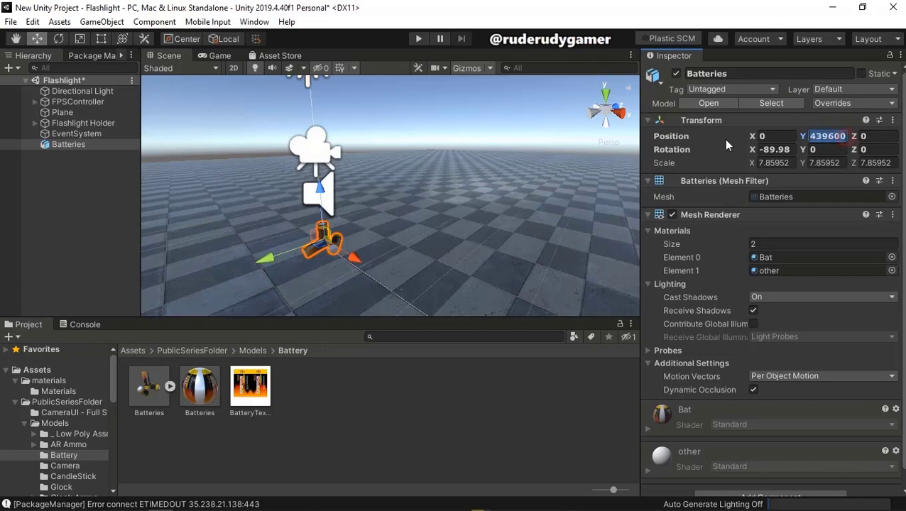
{"action": "type", "text": "07"}
{"action": "key", "text": "BackSpace"}
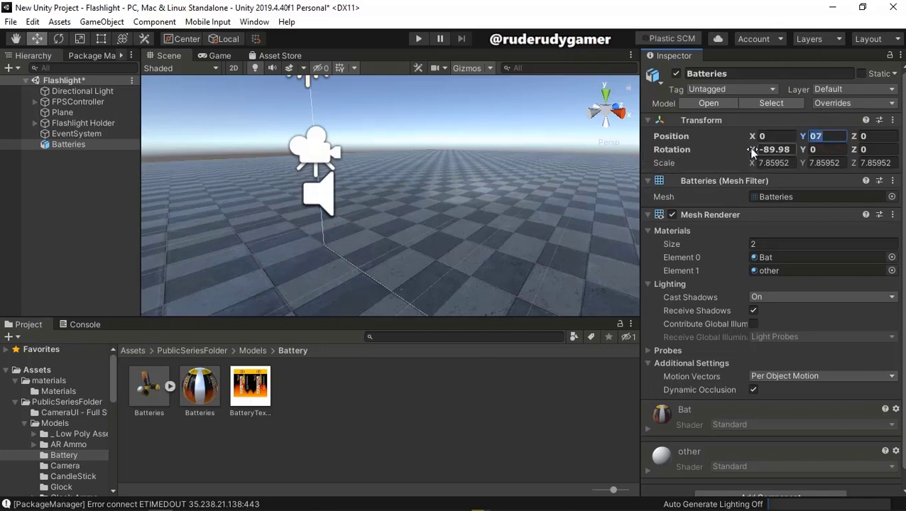
{"action": "left_click_drag", "start_coordinate": [263, 263], "coordinate": [625, 187]}
{"action": "middle_click_drag", "start_coordinate": [624, 187], "coordinate": [420, 257]}
{"action": "left_click", "coordinate": [420, 256]}
{"action": "mouse_move", "coordinate": [424, 282]}
{"action": "left_mouse_down", "text": "alt"}
{"action": "mouse_move", "coordinate": [479, 257]}
{"action": "mouse_move", "coordinate": [352, 285]}
{"action": "mouse_move", "coordinate": [348, 265]}
{"action": "mouse_move", "coordinate": [418, 270]}
{"action": "left_mouse_up", "text": "alt"}
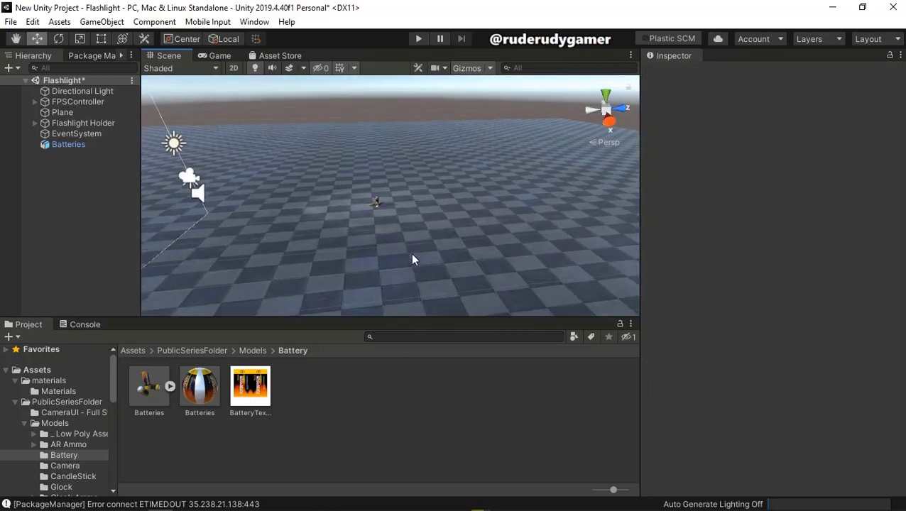
{"action": "scroll", "coordinate": [406, 245], "scroll_direction": "up", "scroll_amount": 10}
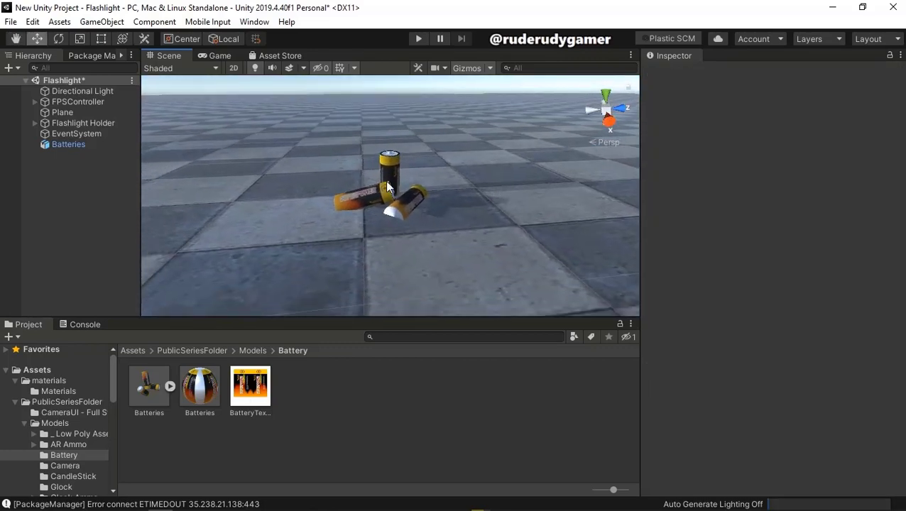
{"action": "left_click", "coordinate": [387, 187]}
{"action": "left_click", "coordinate": [389, 182]}
{"action": "left_click_drag", "start_coordinate": [384, 135], "coordinate": [383, 122]}
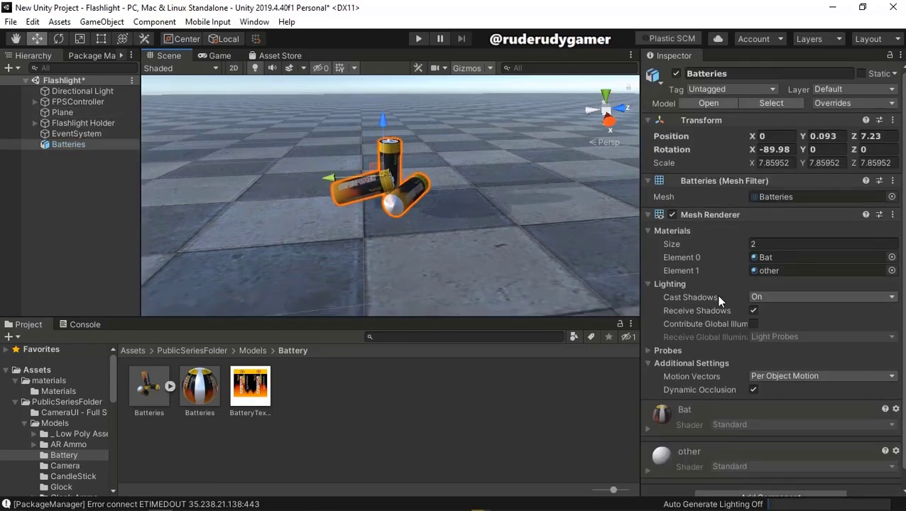
Step: Add a Box Collider with Is Trigger enabled to the Batteries object
{"action": "scroll", "coordinate": [713, 295], "scroll_direction": "down", "scroll_amount": 1}
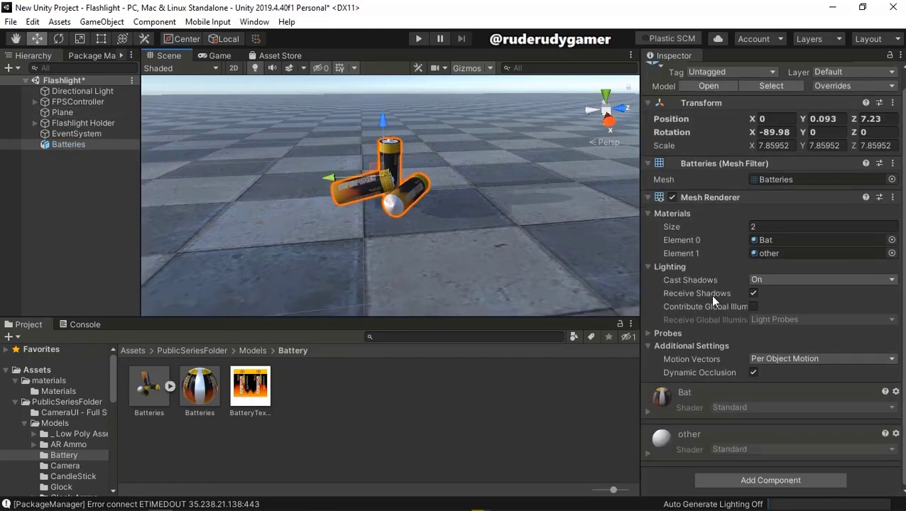
{"action": "left_click", "coordinate": [763, 482]}
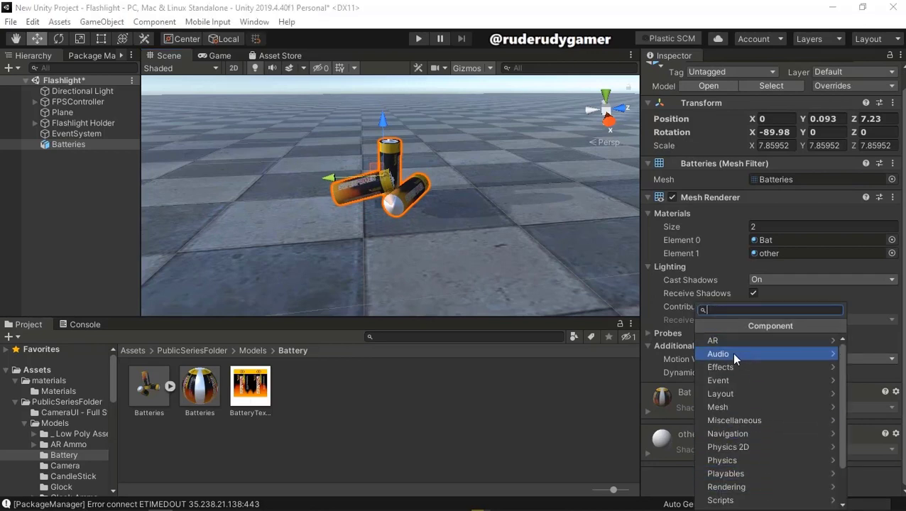
{"action": "type", "text": "box"}
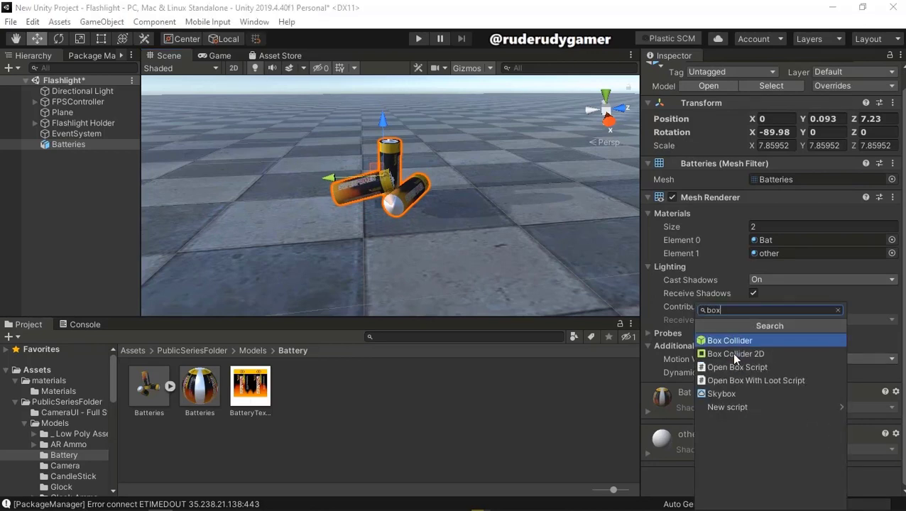
{"action": "left_click", "coordinate": [729, 341]}
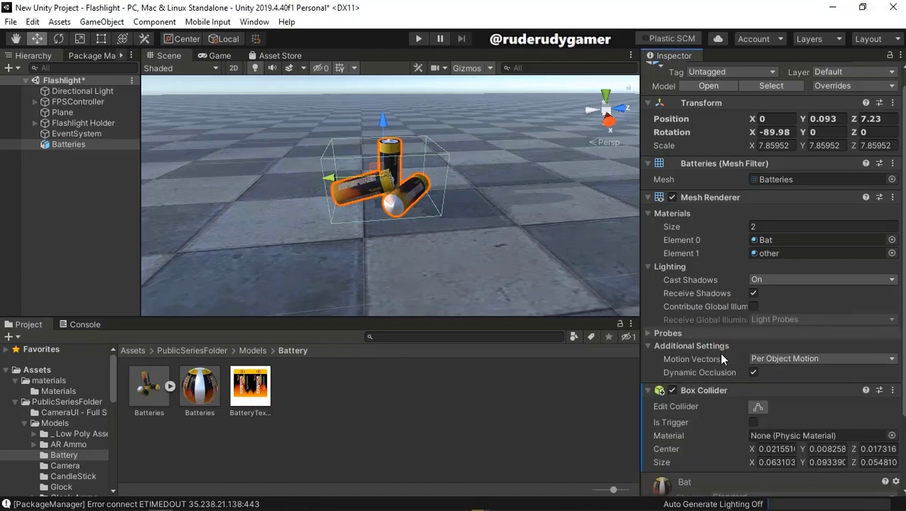
{"action": "scroll", "coordinate": [710, 384], "scroll_direction": "down", "scroll_amount": 3}
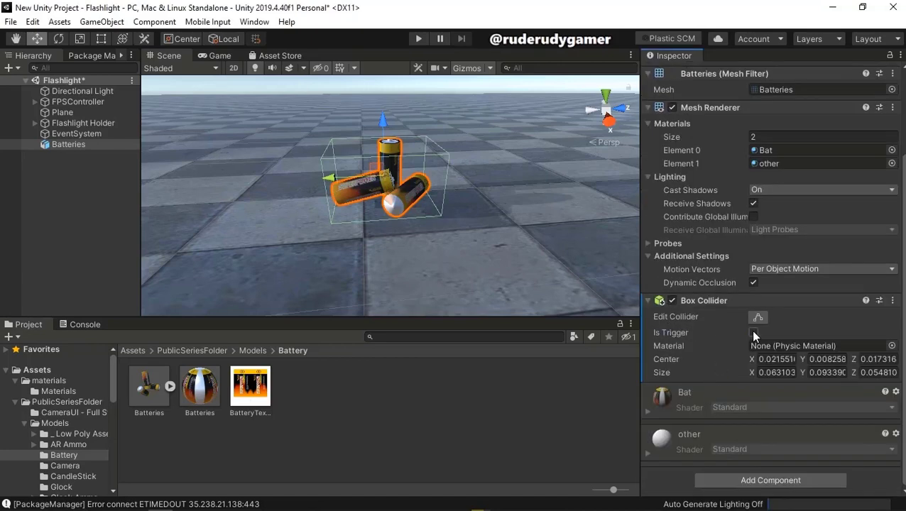
{"action": "right_click_drag", "start_coordinate": [324, 256], "coordinate": [291, 295]}
{"action": "key", "text": "w"}
{"action": "scroll", "coordinate": [293, 265], "scroll_direction": "down", "scroll_amount": 5}
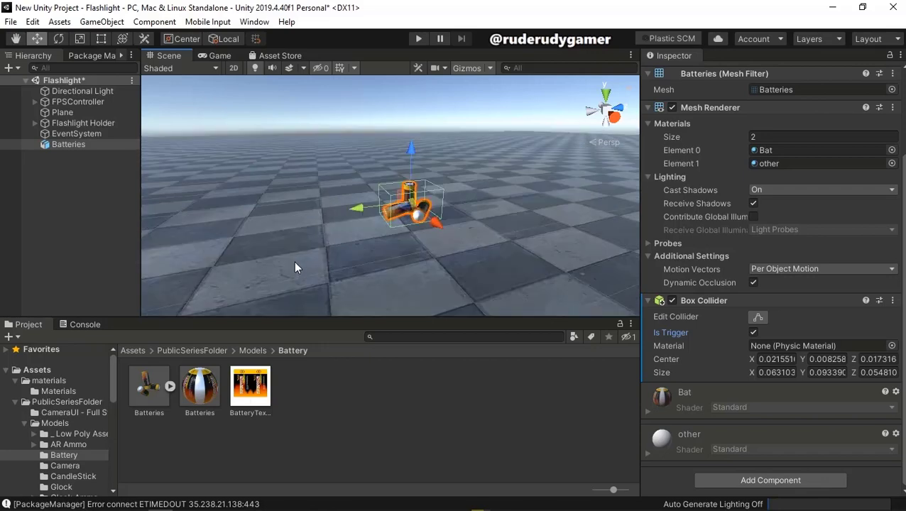
{"action": "right_click_drag", "start_coordinate": [305, 261], "coordinate": [405, 98]}
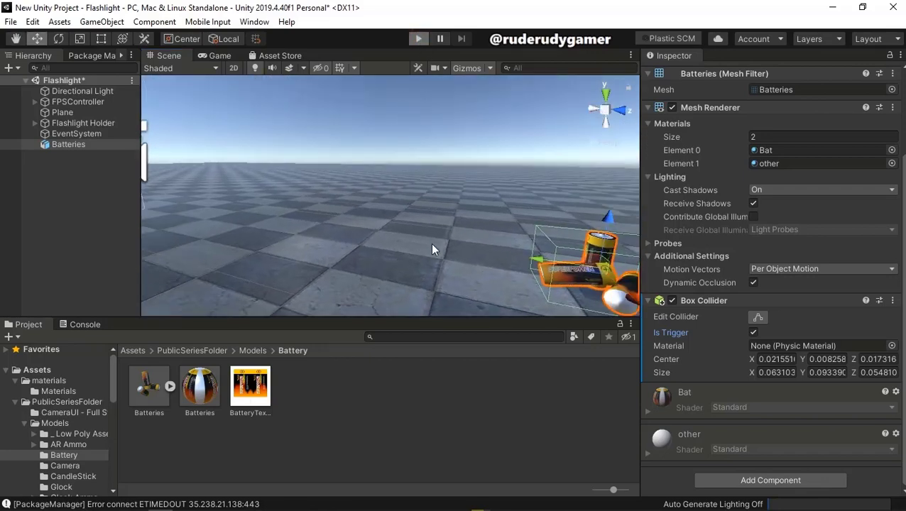
Step: Play the scene and switch on the flashlight to light the batteries on the floor
{"action": "key", "text": "ctrl+p"}
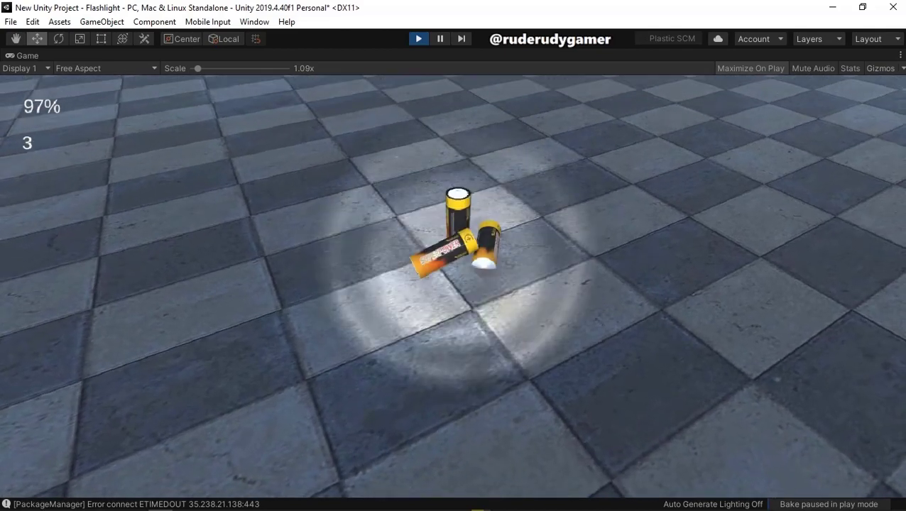
{"action": "key", "text": "f"}
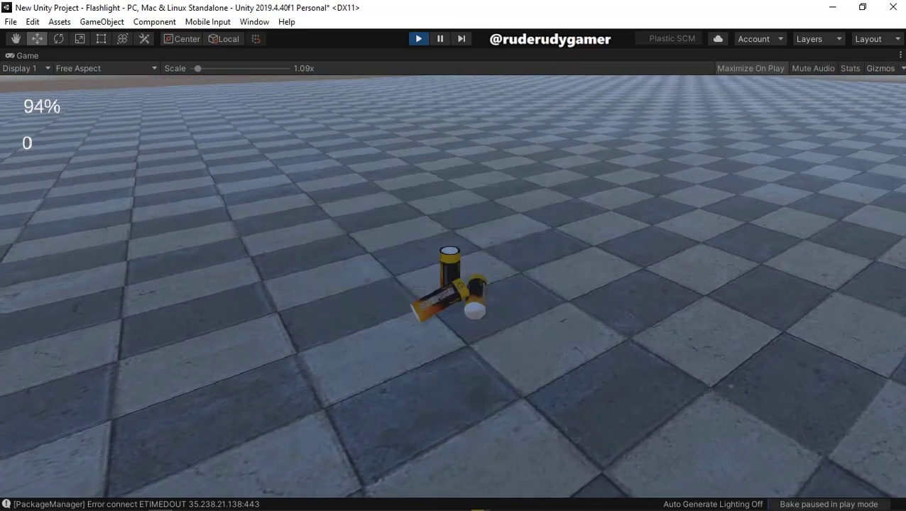
{"action": "key", "text": "Escape"}
Step: Stop playing and browse to Assets/PublicSeriesFolder/Scripts in the Project window
{"action": "left_click", "coordinate": [418, 39]}
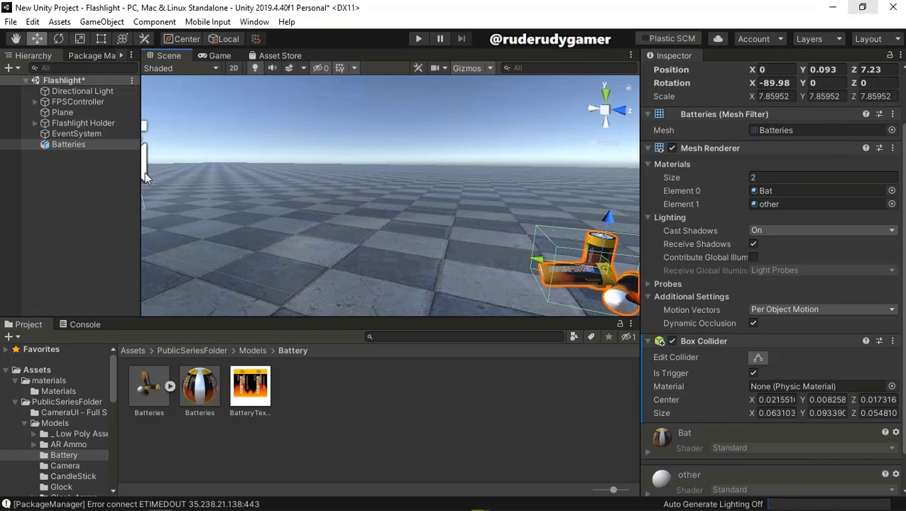
{"action": "left_click", "coordinate": [135, 351]}
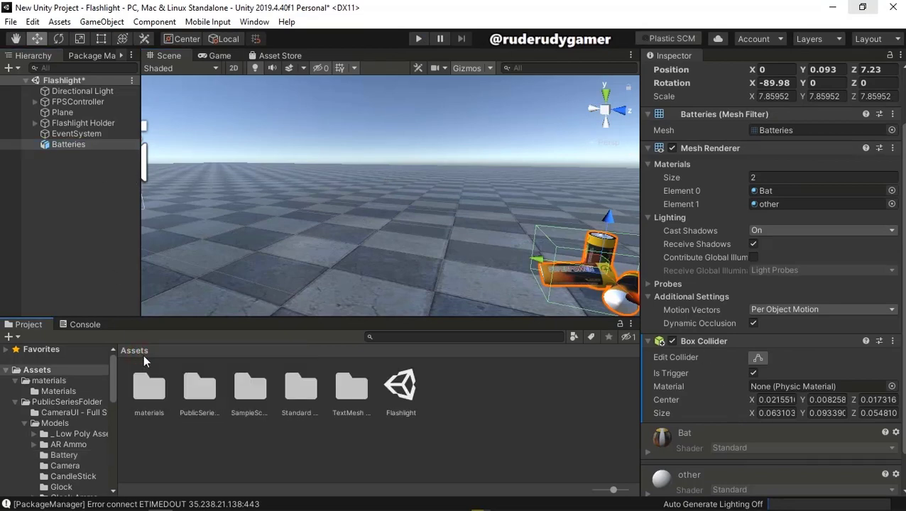
{"action": "double_click", "coordinate": [199, 389]}
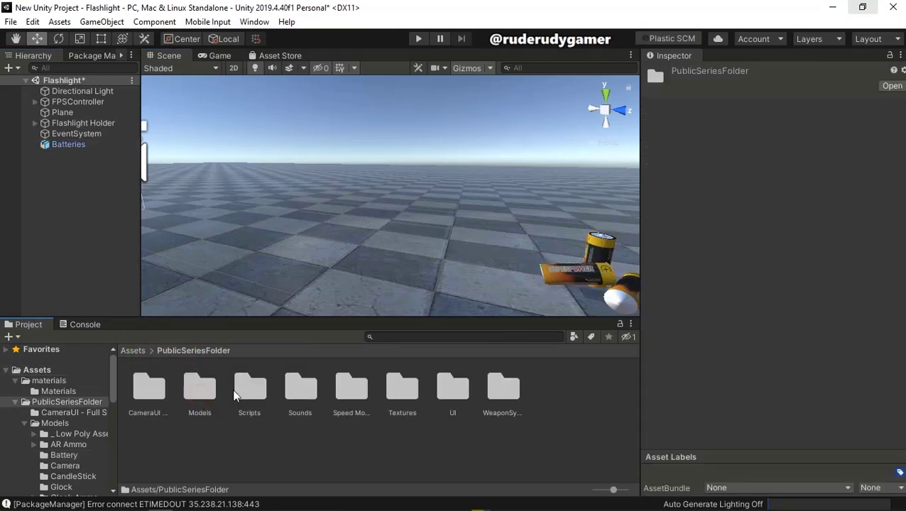
{"action": "double_click", "coordinate": [263, 392]}
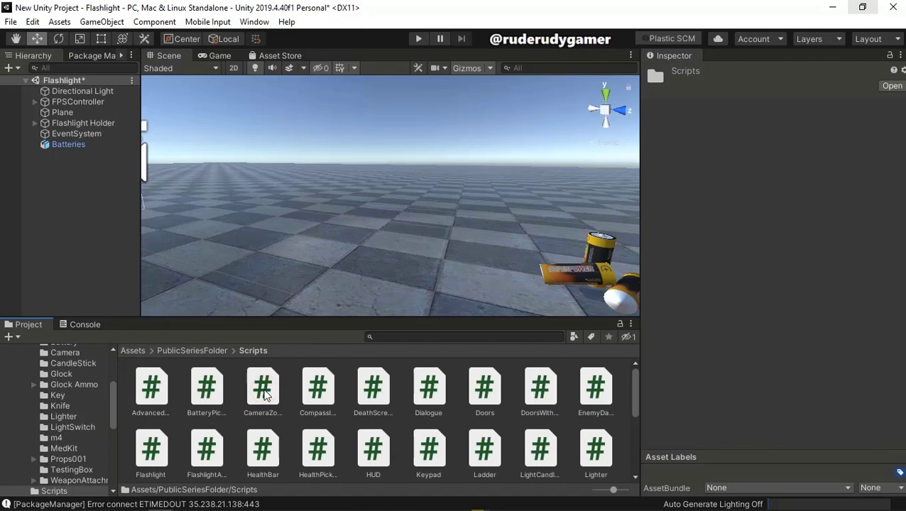
Step: Add the BatteryPickUp script component to the Batteries object
{"action": "left_click", "coordinate": [206, 390]}
{"action": "left_click", "coordinate": [71, 144]}
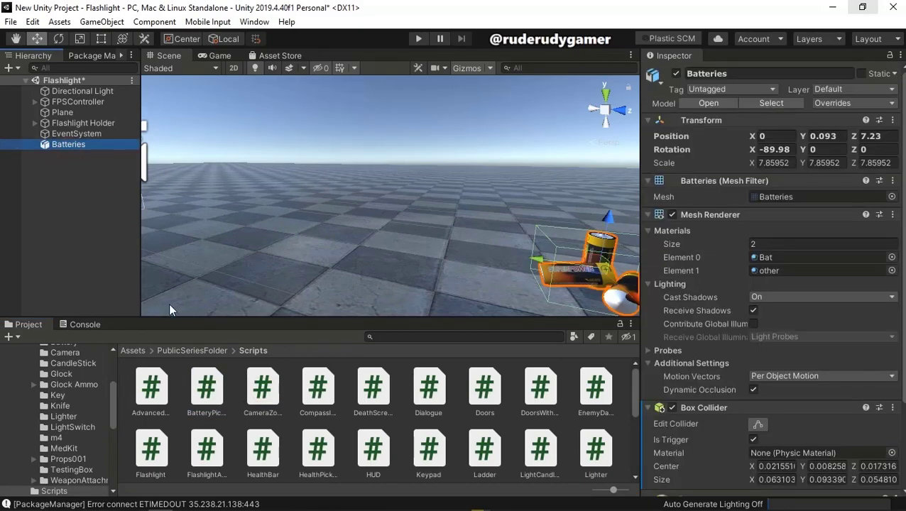
{"action": "scroll", "coordinate": [705, 328], "scroll_direction": "down", "scroll_amount": 3}
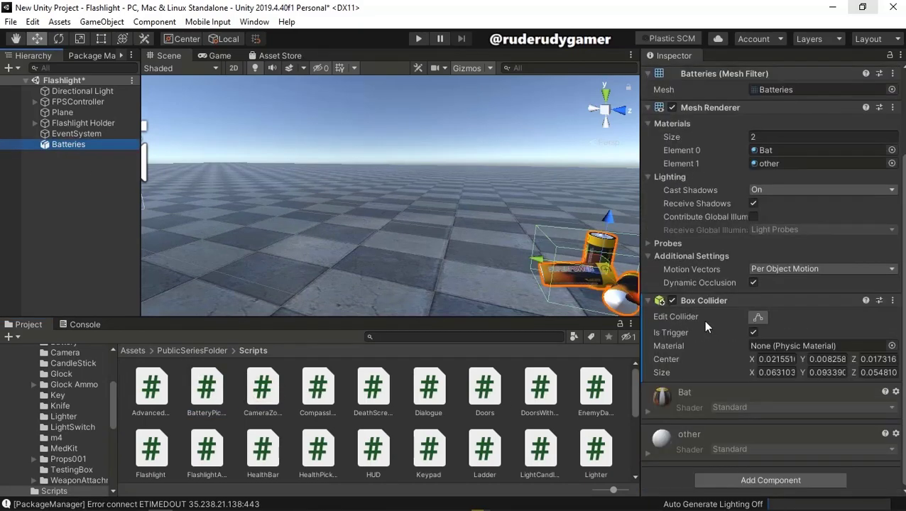
{"action": "left_click_drag", "start_coordinate": [205, 389], "coordinate": [860, 473]}
{"action": "scroll", "coordinate": [788, 416], "scroll_direction": "down", "scroll_amount": 2}
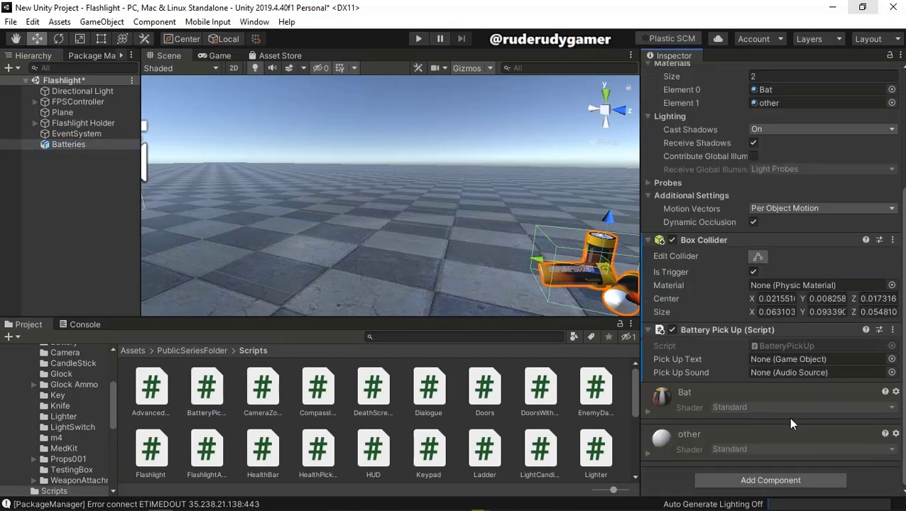
{"action": "scroll", "coordinate": [791, 418], "scroll_direction": "up", "scroll_amount": 3}
{"action": "scroll", "coordinate": [788, 417], "scroll_direction": "down", "scroll_amount": 3}
Step: Expand FPSController and its Canvas, and select Flashlight Off
{"action": "left_click", "coordinate": [34, 102]}
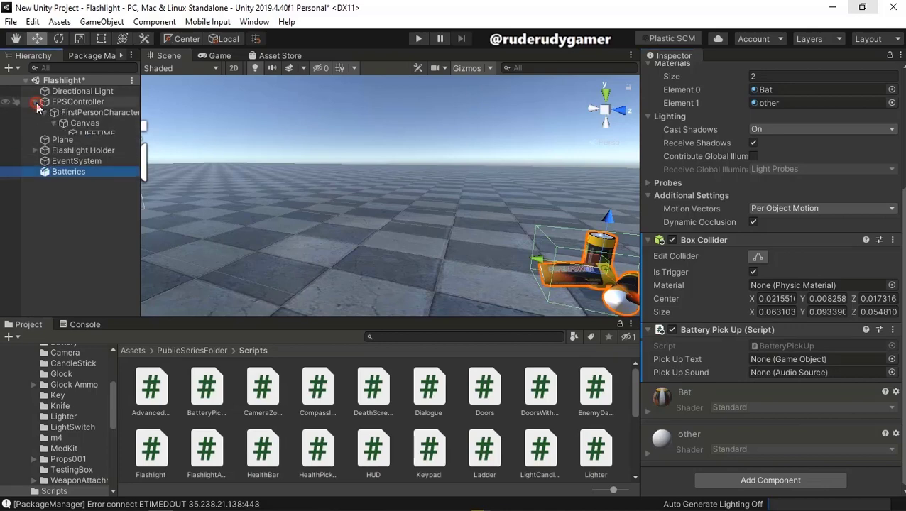
{"action": "left_click", "coordinate": [53, 123]}
{"action": "left_click", "coordinate": [81, 168]}
Step: Duplicate Flashlight Off, rename the copy BatteryPickup, and open the Sounds folder
{"action": "right_click", "coordinate": [81, 167]}
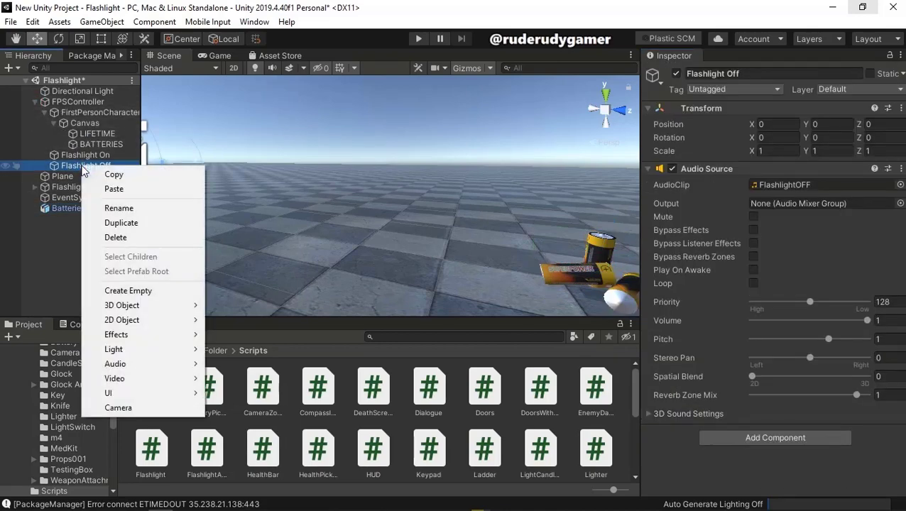
{"action": "left_click", "coordinate": [121, 222]}
{"action": "right_click", "coordinate": [88, 176]}
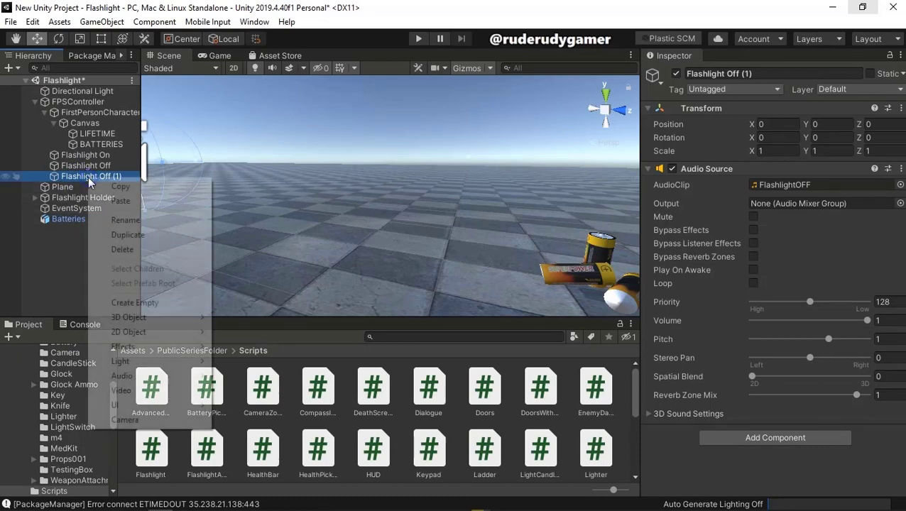
{"action": "left_click", "coordinate": [133, 224]}
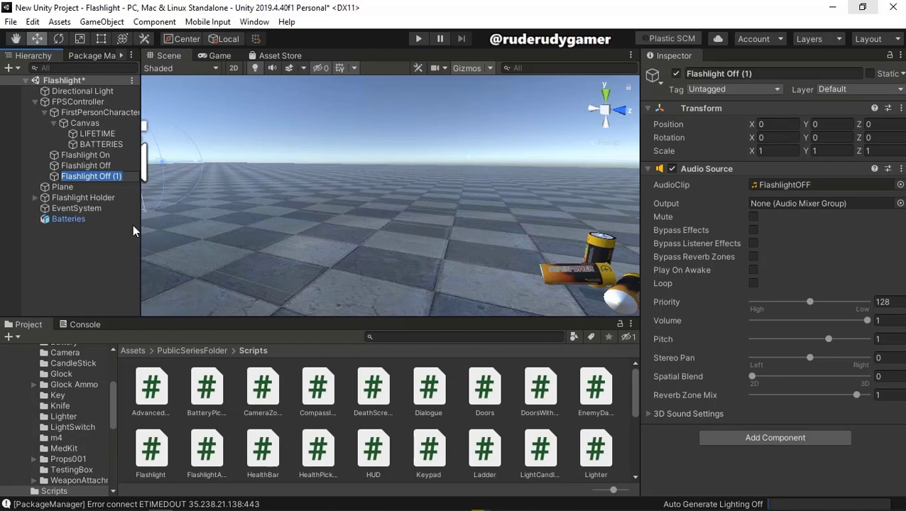
{"action": "type", "text": "B"}
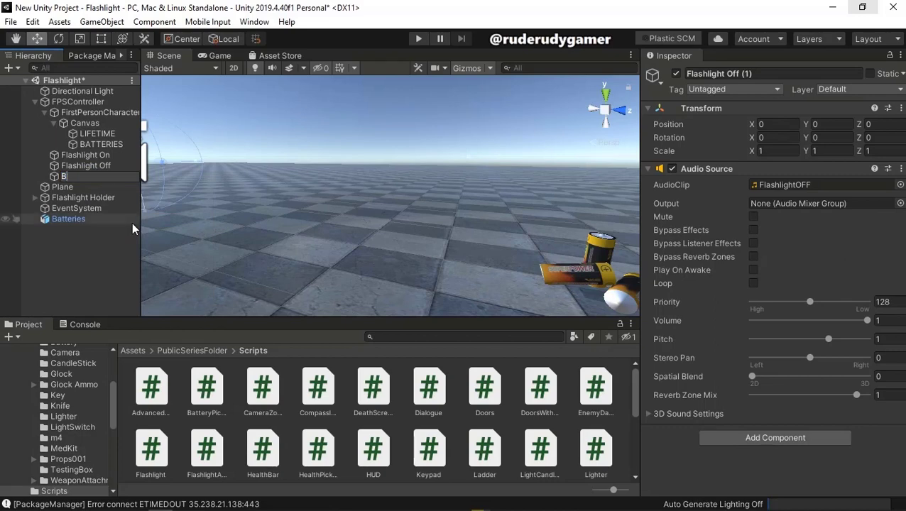
{"action": "type", "text": "atteryPickup"}
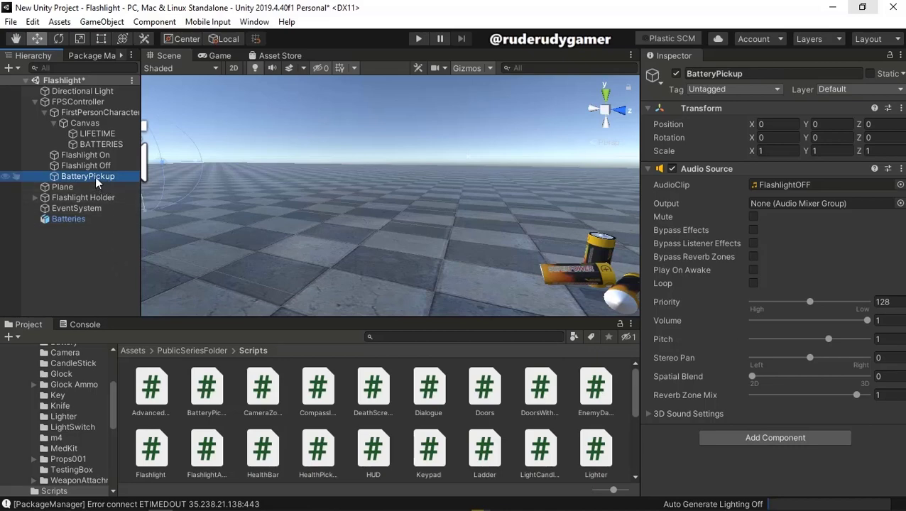
{"action": "left_click", "coordinate": [188, 351]}
{"action": "double_click", "coordinate": [301, 390]}
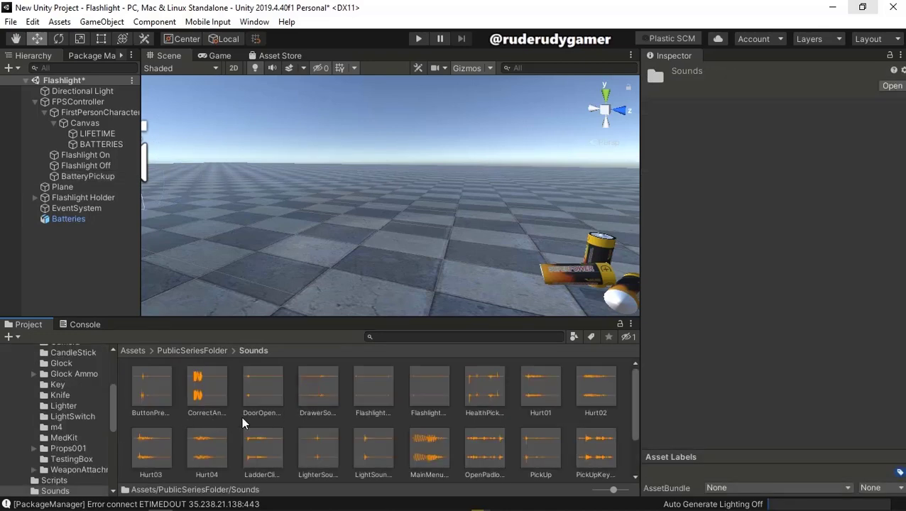
Step: Inspect the ButtonPressed sound clip in the Sounds folder
{"action": "left_click", "coordinate": [154, 412]}
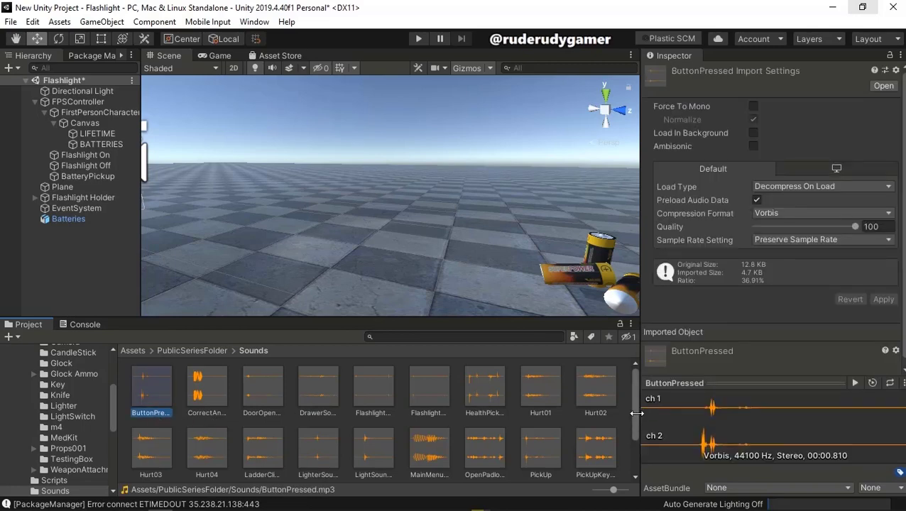
{"action": "left_click_drag", "start_coordinate": [632, 413], "coordinate": [634, 438]}
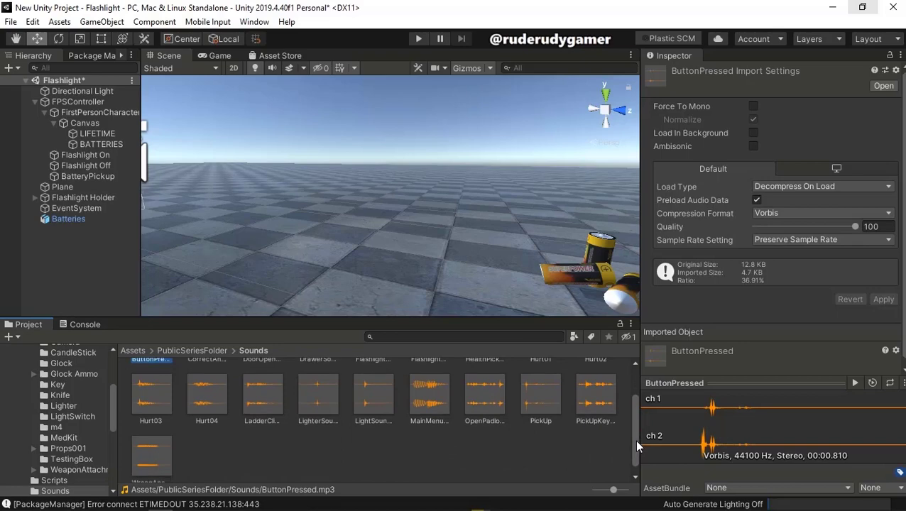
{"action": "left_click_drag", "start_coordinate": [634, 439], "coordinate": [644, 412]}
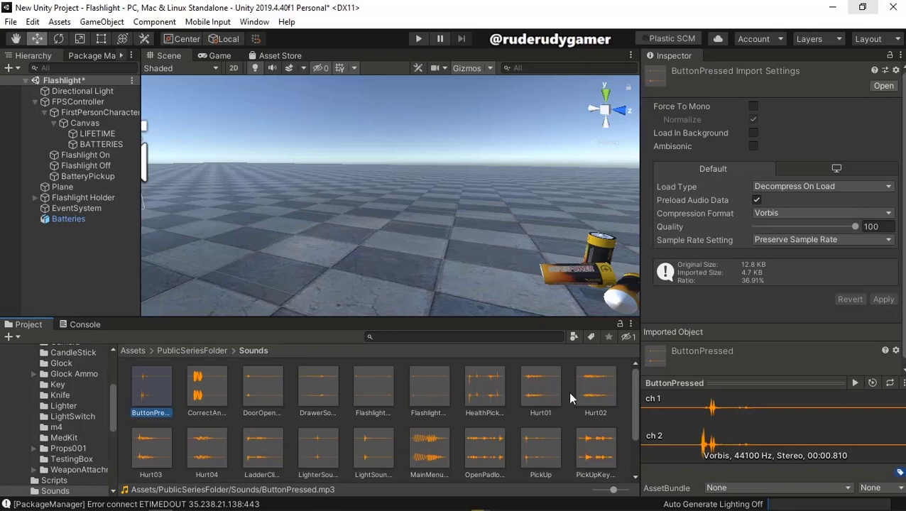
{"action": "left_click_drag", "start_coordinate": [633, 404], "coordinate": [629, 443]}
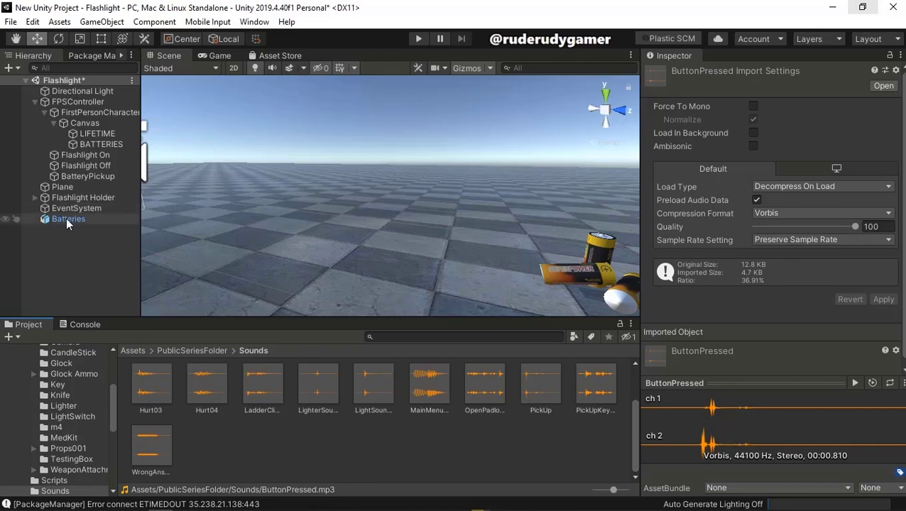
Step: Assign the PickUp clip to BatteryPickup's Audio Source AudioClip
{"action": "left_click", "coordinate": [77, 187]}
{"action": "left_click", "coordinate": [81, 176]}
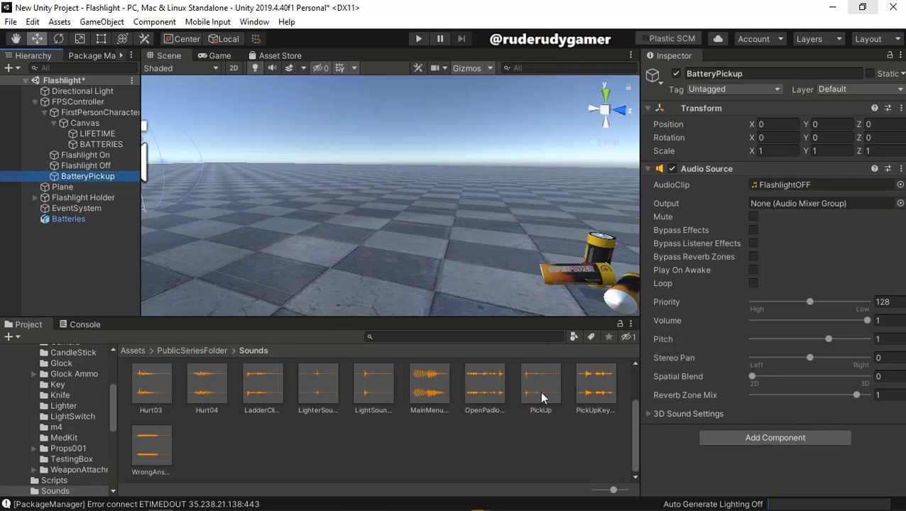
{"action": "left_click_drag", "start_coordinate": [540, 390], "coordinate": [789, 185]}
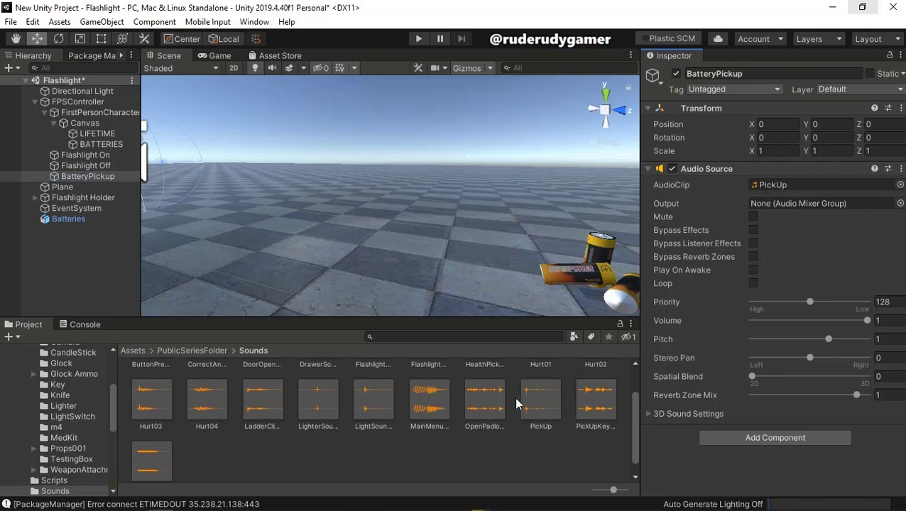
{"action": "left_click", "coordinate": [71, 179]}
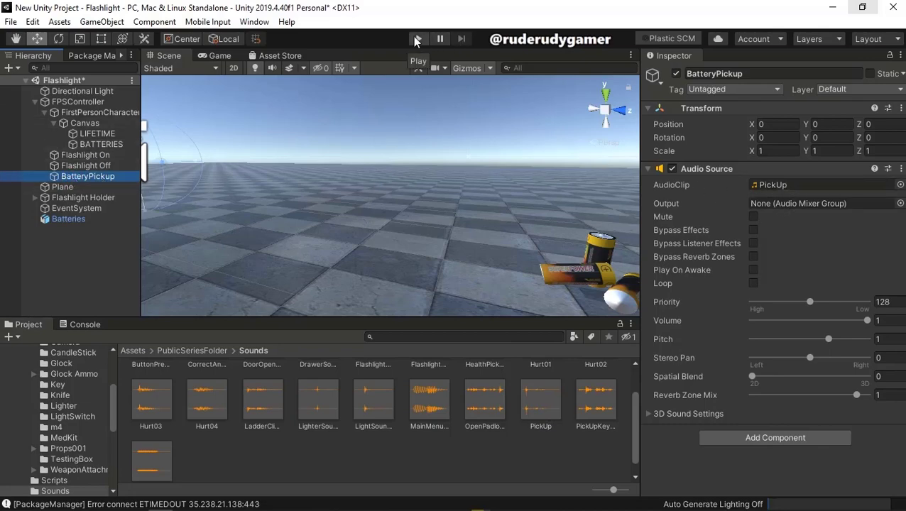
Step: Select Batteries, return the Project window to Assets, and scroll to its empty Battery Pick Up script
{"action": "scroll", "coordinate": [346, 182], "scroll_direction": "down", "scroll_amount": 5}
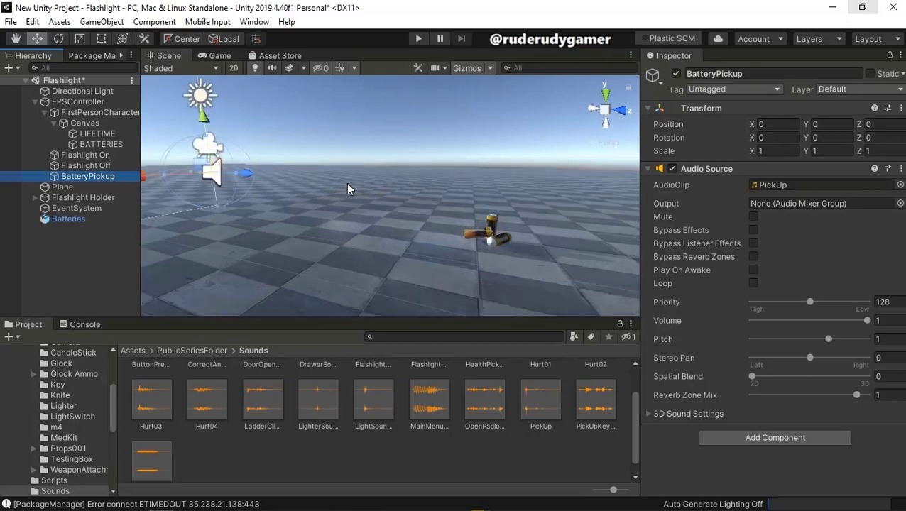
{"action": "left_click", "coordinate": [74, 220]}
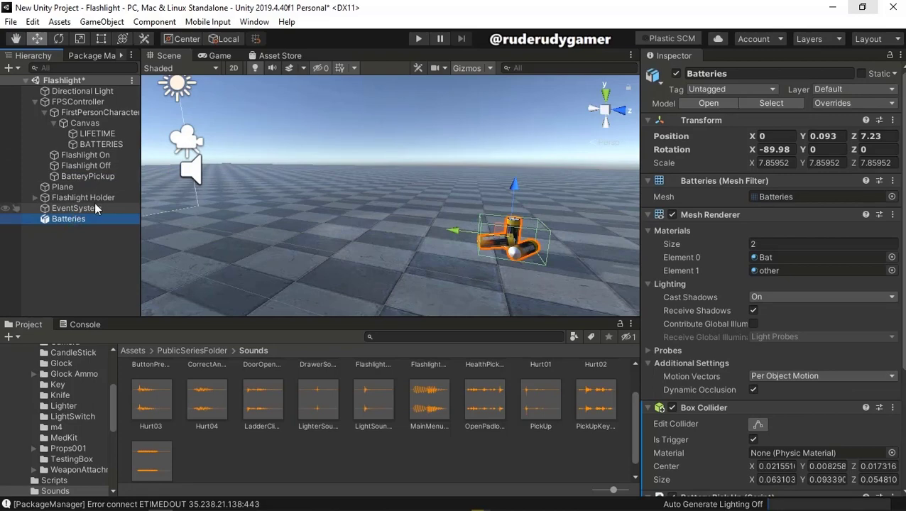
{"action": "left_click", "coordinate": [134, 351]}
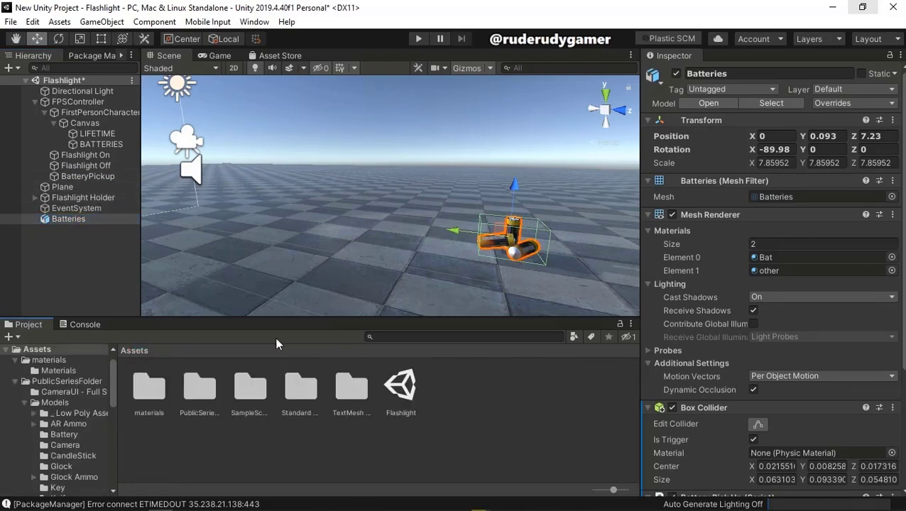
{"action": "scroll", "coordinate": [682, 304], "scroll_direction": "down", "scroll_amount": 5}
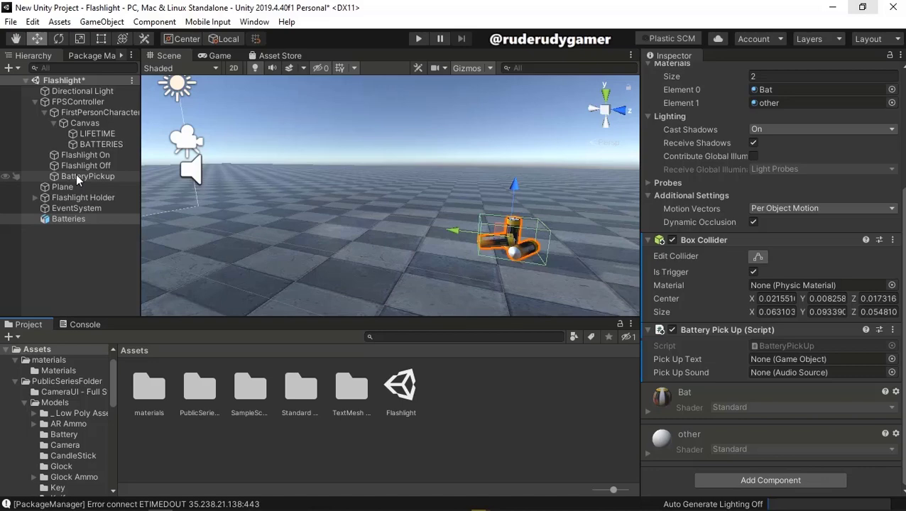
Step: Open Project Settings at the Input Manager, maximised, and increase the axes count to 21
{"action": "left_click", "coordinate": [9, 22]}
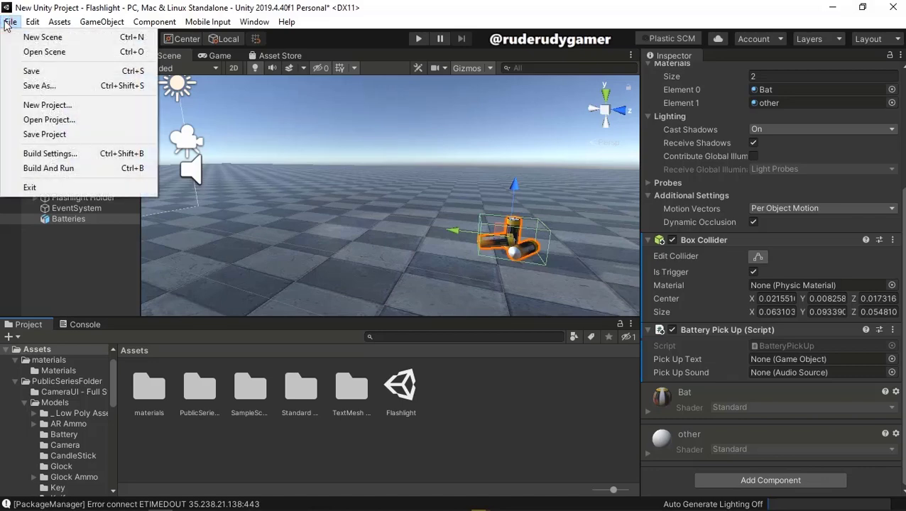
{"action": "mouse_move", "coordinate": [33, 22]}
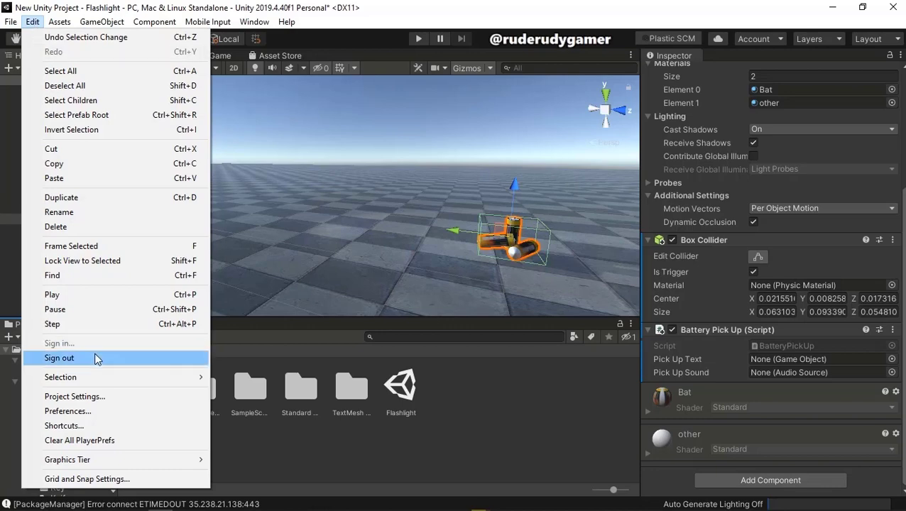
{"action": "left_click", "coordinate": [96, 396]}
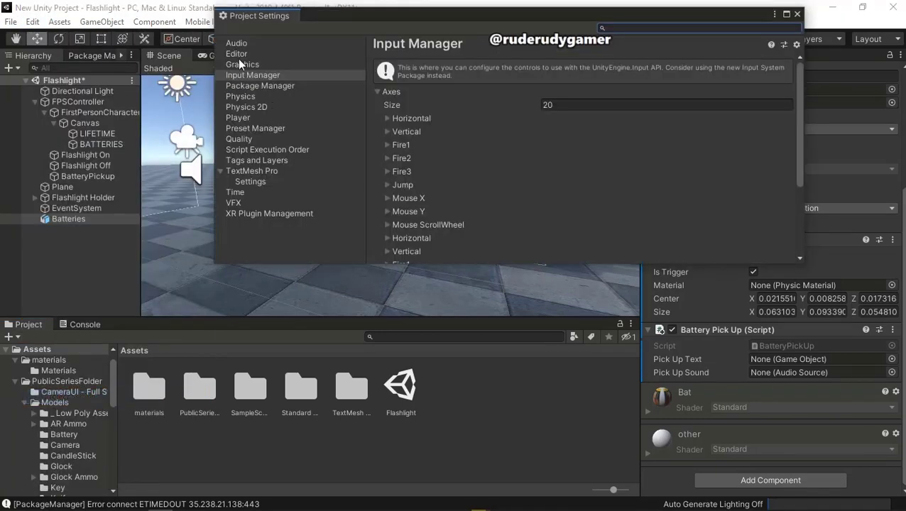
{"action": "left_click", "coordinate": [786, 15]}
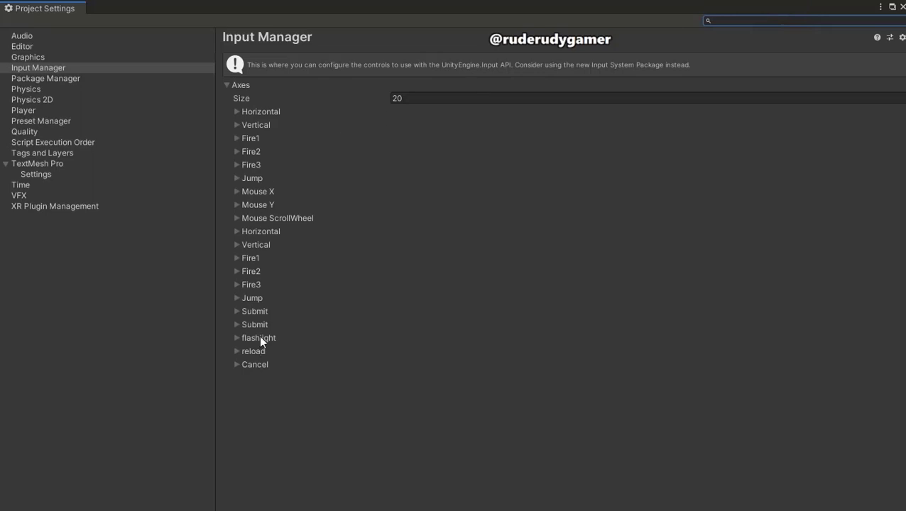
{"action": "left_click", "coordinate": [411, 98]}
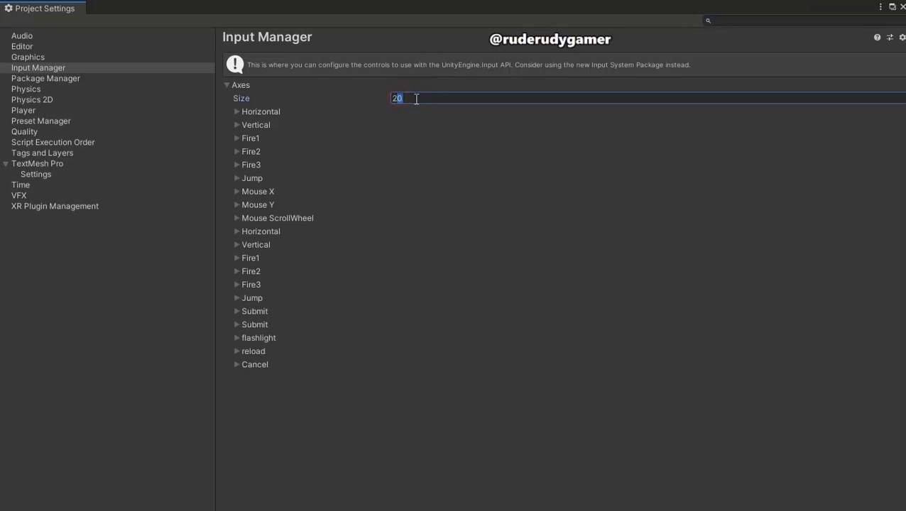
{"action": "type", "text": "21"}
{"action": "key", "text": "Return"}
Step: Rename the duplicated Cancel axis to interact with positive button e, then close Project Settings
{"action": "left_click", "coordinate": [260, 366]}
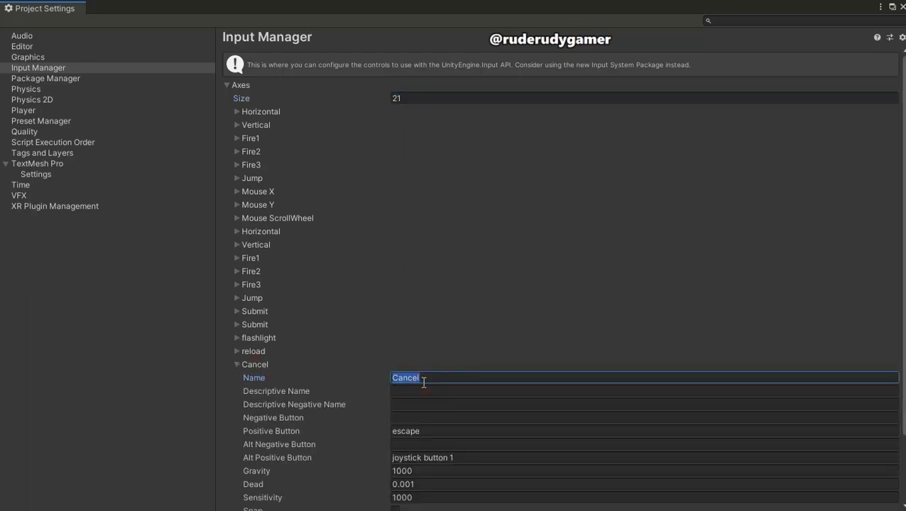
{"action": "type", "text": "interact"}
{"action": "left_click", "coordinate": [427, 432]}
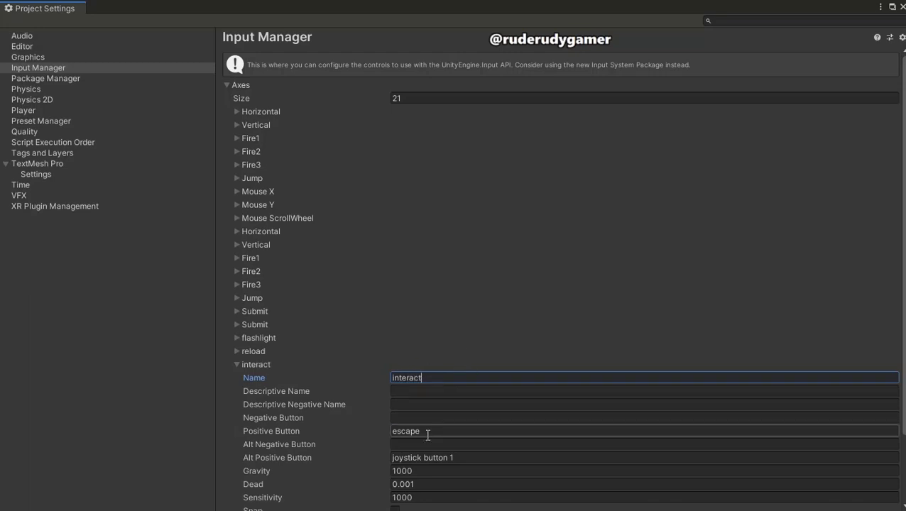
{"action": "type", "text": "e"}
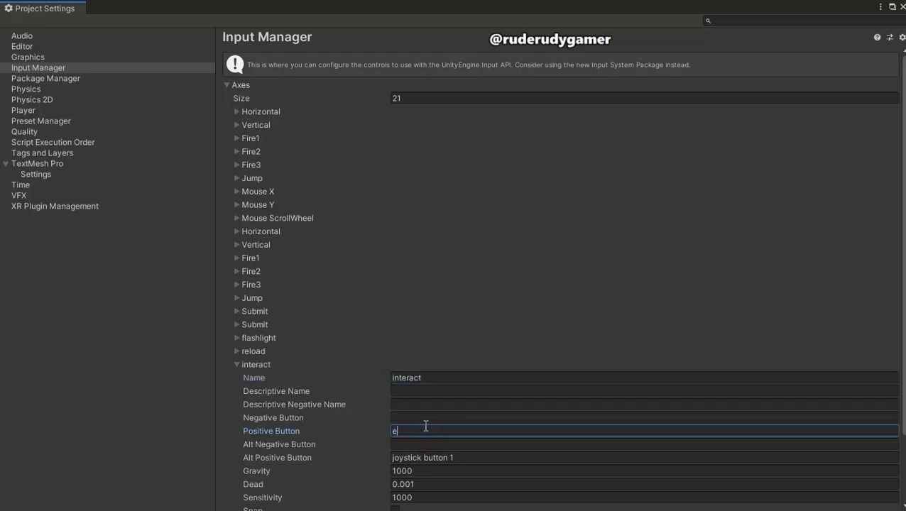
{"action": "left_click", "coordinate": [448, 298]}
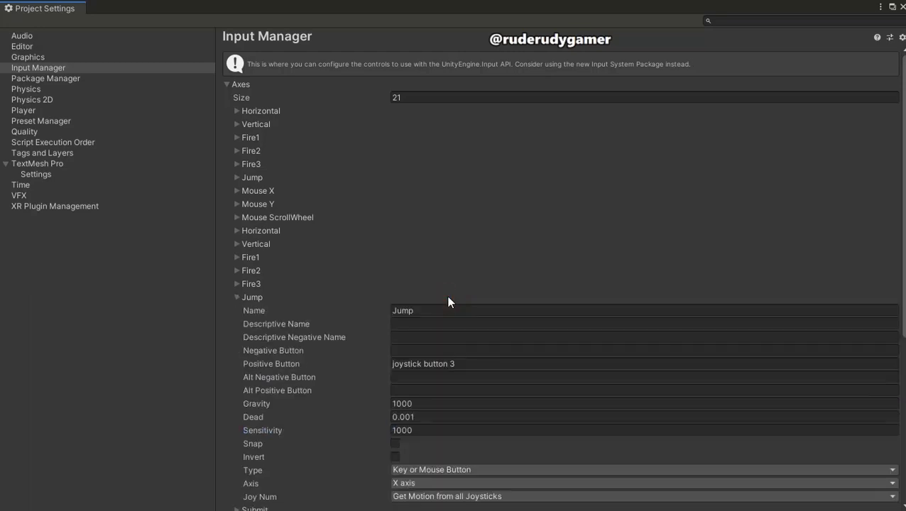
{"action": "left_click", "coordinate": [239, 298]}
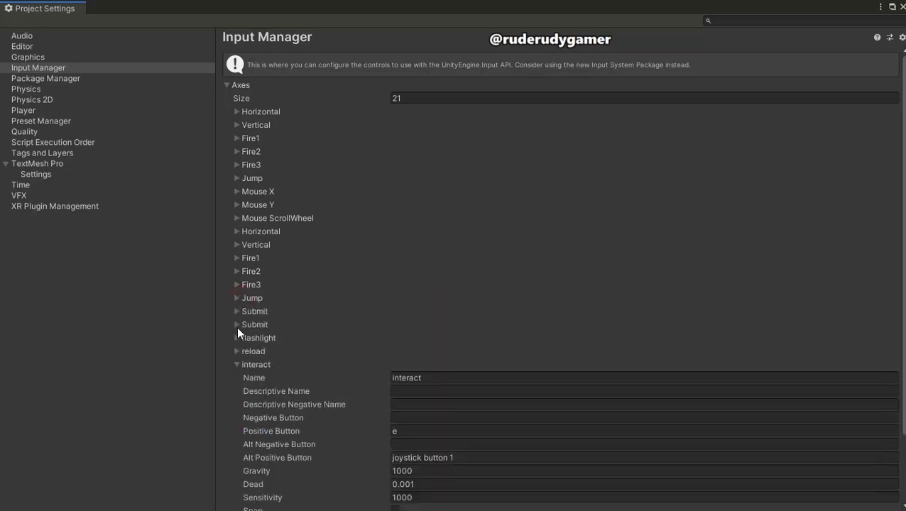
{"action": "left_click", "coordinate": [237, 365]}
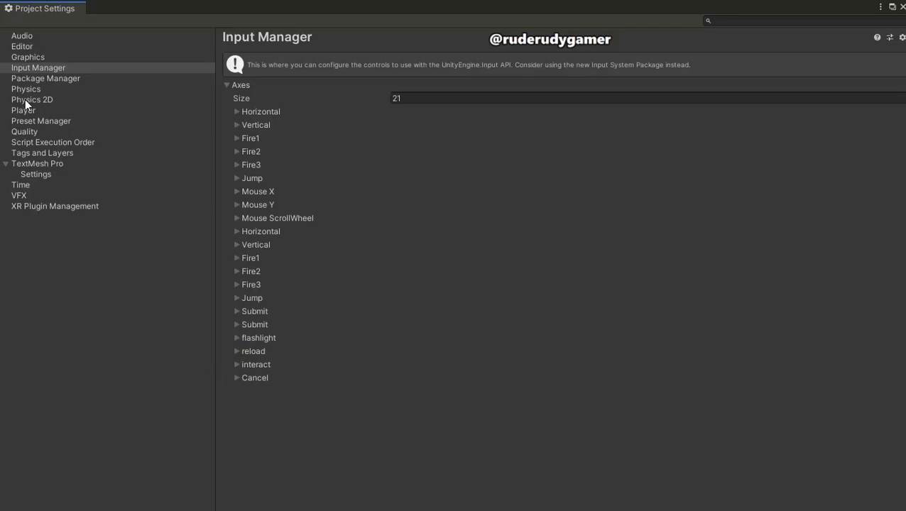
{"action": "left_click", "coordinate": [892, 7]}
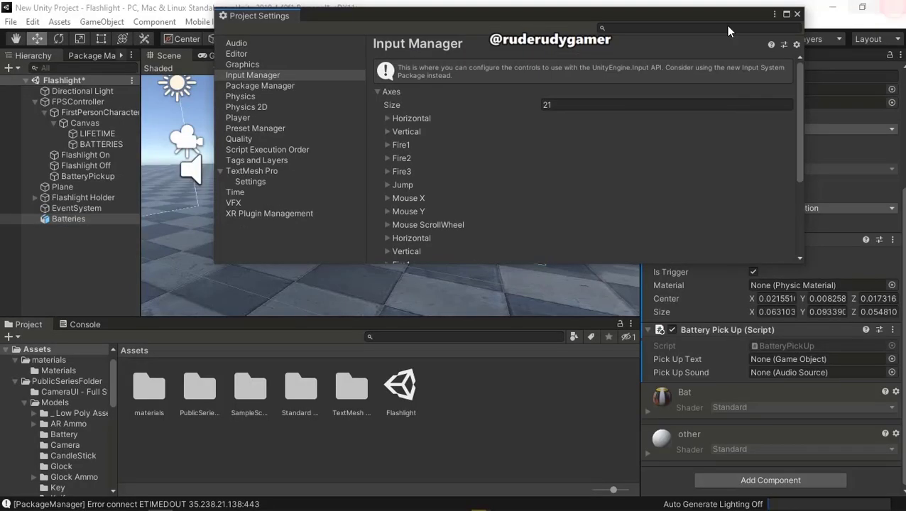
{"action": "left_click", "coordinate": [797, 14]}
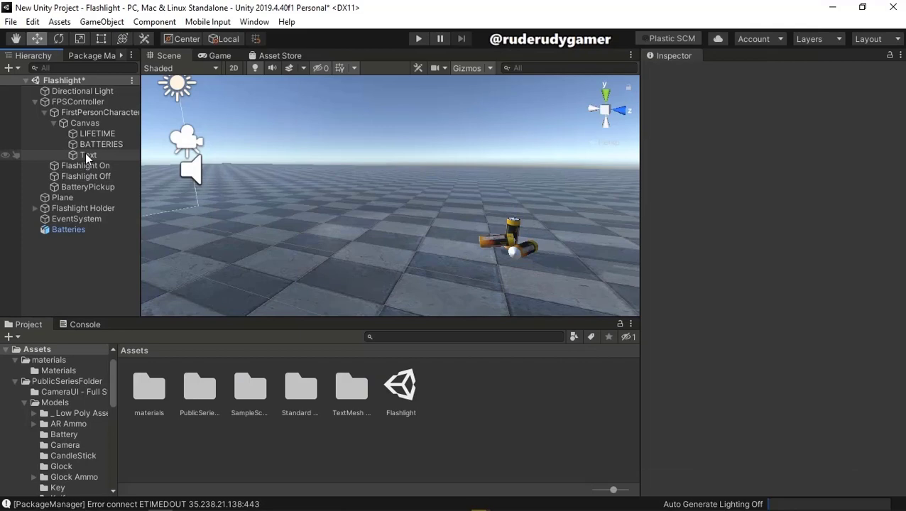
Step: Make the new Canvas Text read PICK UP at font size 50 and start a play test
{"action": "left_click", "coordinate": [86, 154]}
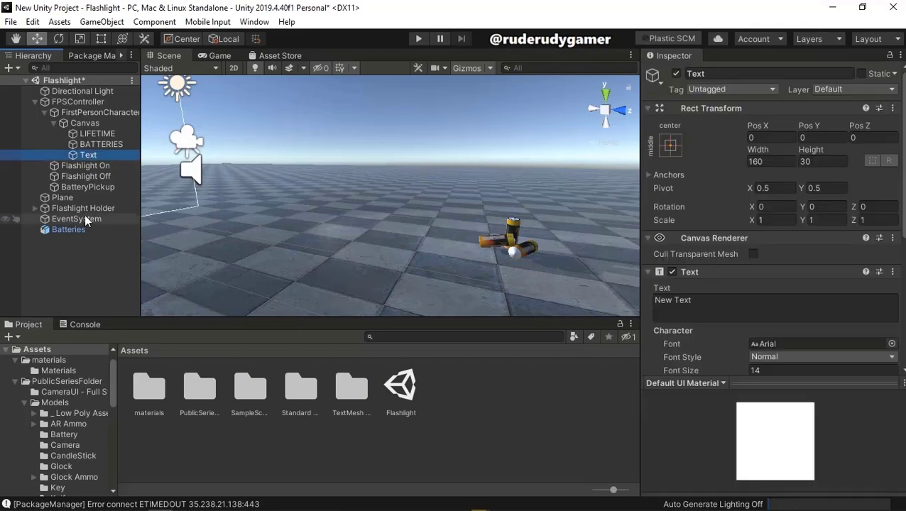
{"action": "left_click", "coordinate": [677, 303]}
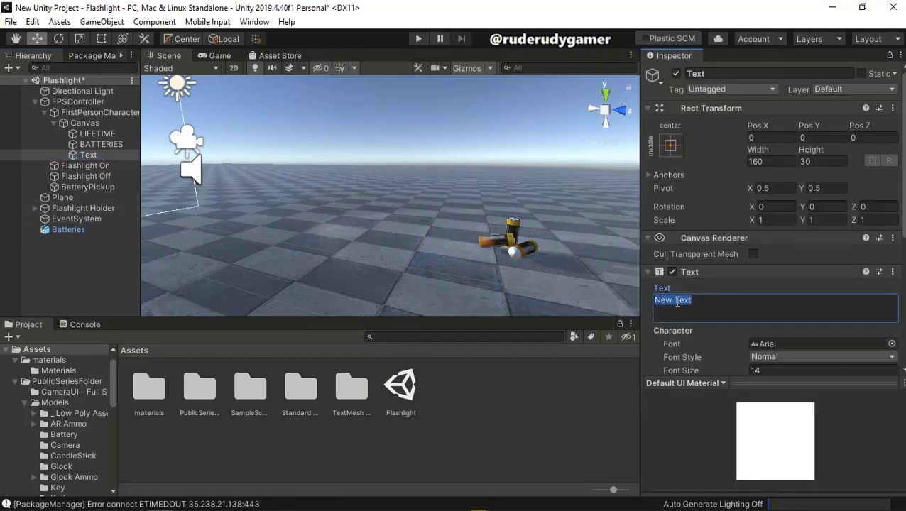
{"action": "type", "text": "Pi"}
{"action": "key", "text": "BackSpace"}
{"action": "type", "text": "l"}
{"action": "type", "text": "CKUP"}
{"action": "left_click", "coordinate": [675, 299]}
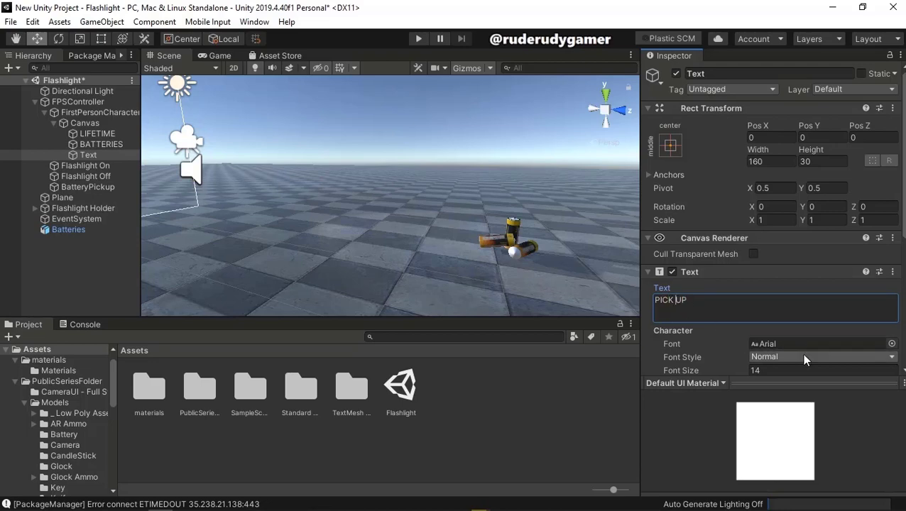
{"action": "left_click", "coordinate": [773, 370]}
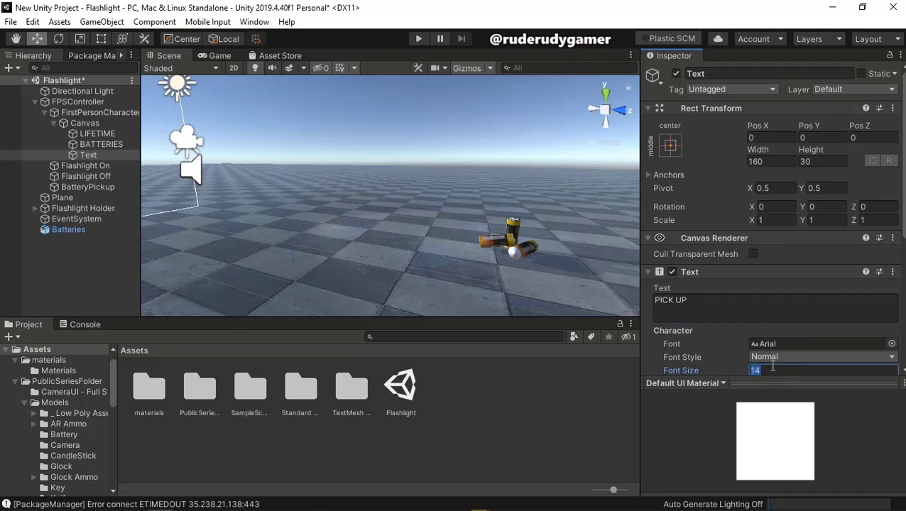
{"action": "type", "text": "50"}
{"action": "left_click", "coordinate": [418, 39]}
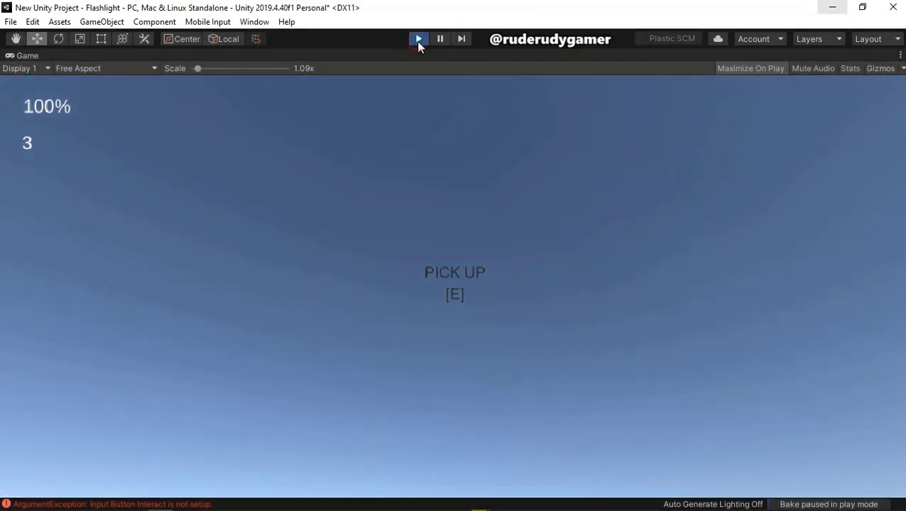
Step: Stop play, parent E under PICK UP, then play-test walking toward and away from the battery
{"action": "left_click", "coordinate": [418, 39]}
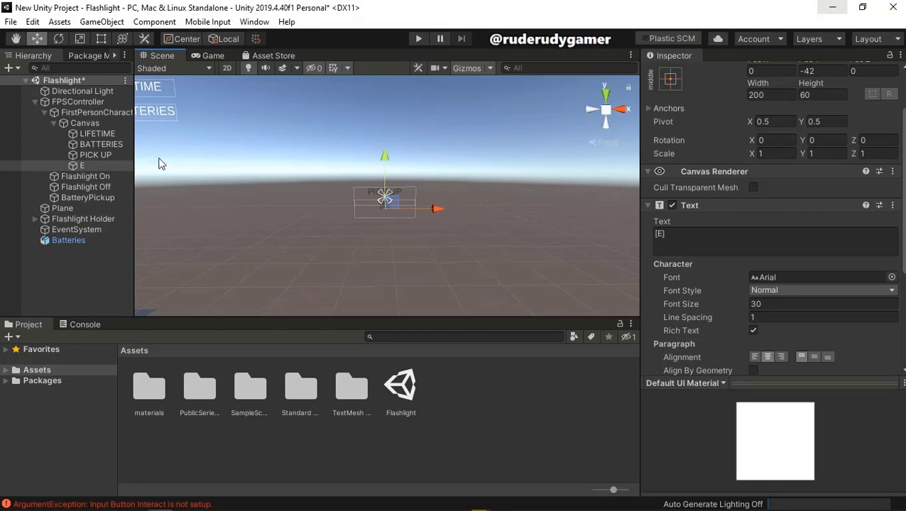
{"action": "left_click_drag", "start_coordinate": [88, 167], "coordinate": [90, 158]}
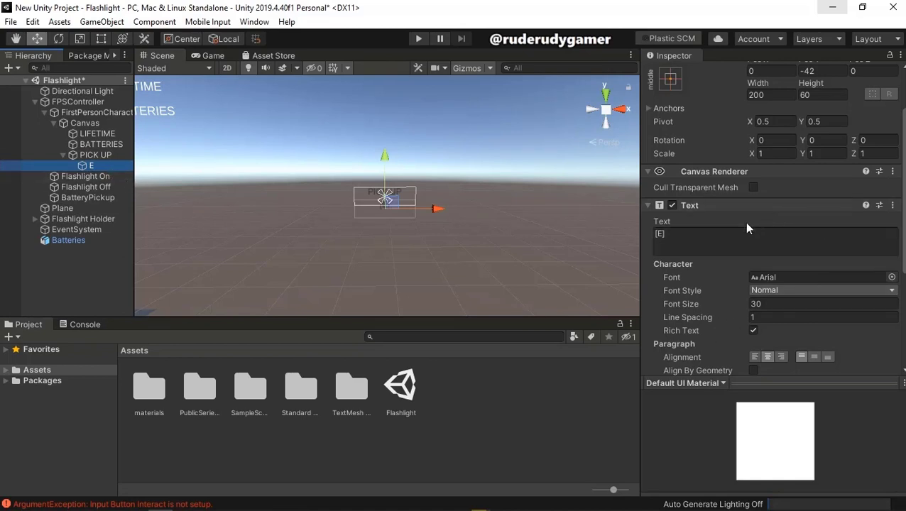
{"action": "left_click", "coordinate": [417, 39]}
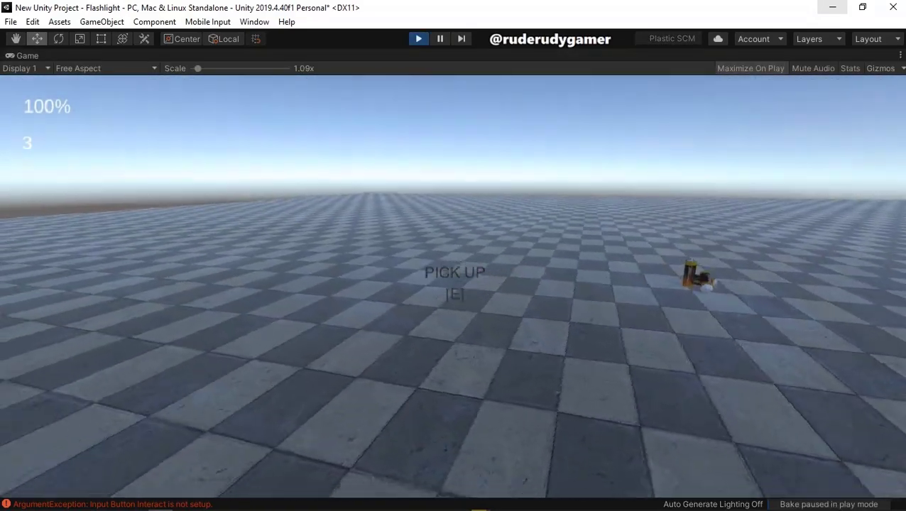
{"action": "key", "text": "w"}
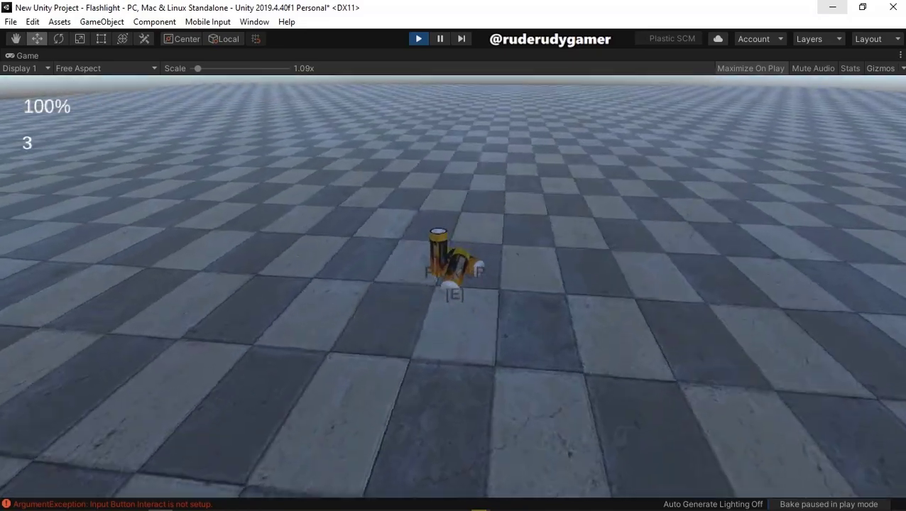
{"action": "key", "text": "s"}
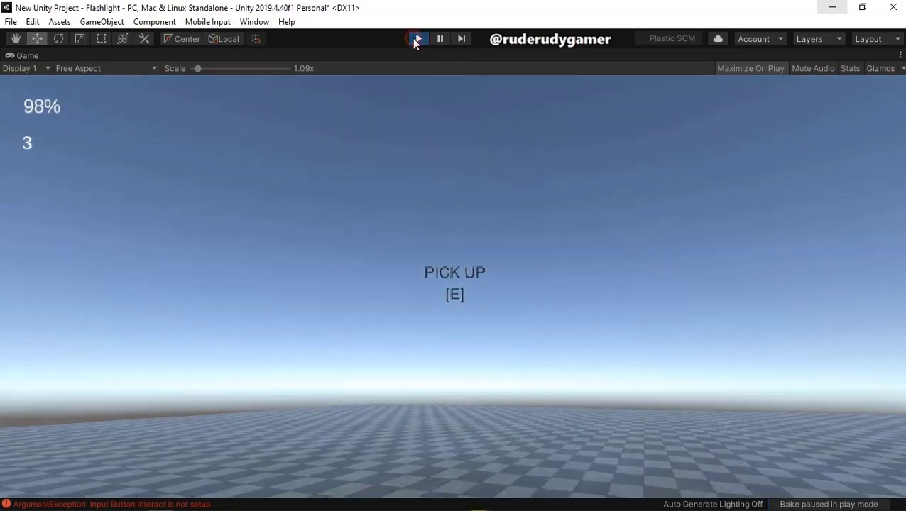
{"action": "left_click", "coordinate": [419, 38]}
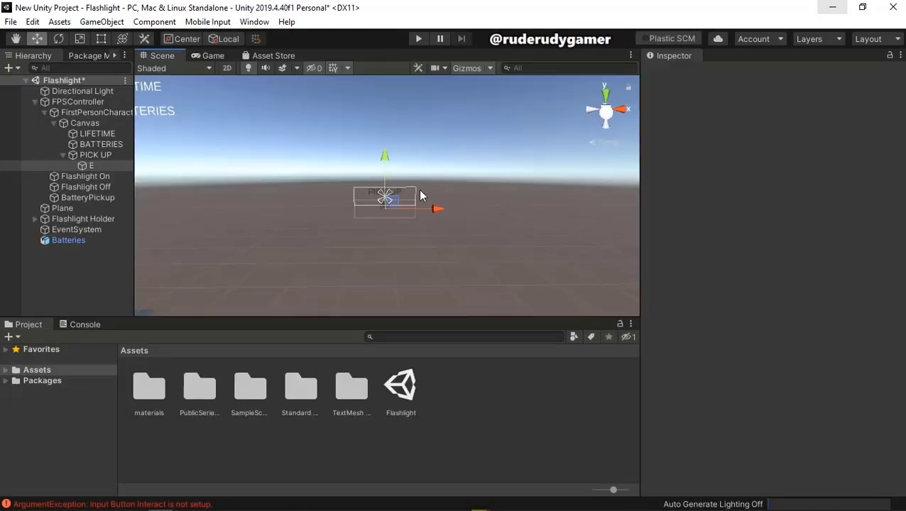
Step: Inspect BatteryPickup, Flashlight Off, Flashlight On, and the FirstPersonCharacter camera in turn
{"action": "left_click", "coordinate": [82, 198]}
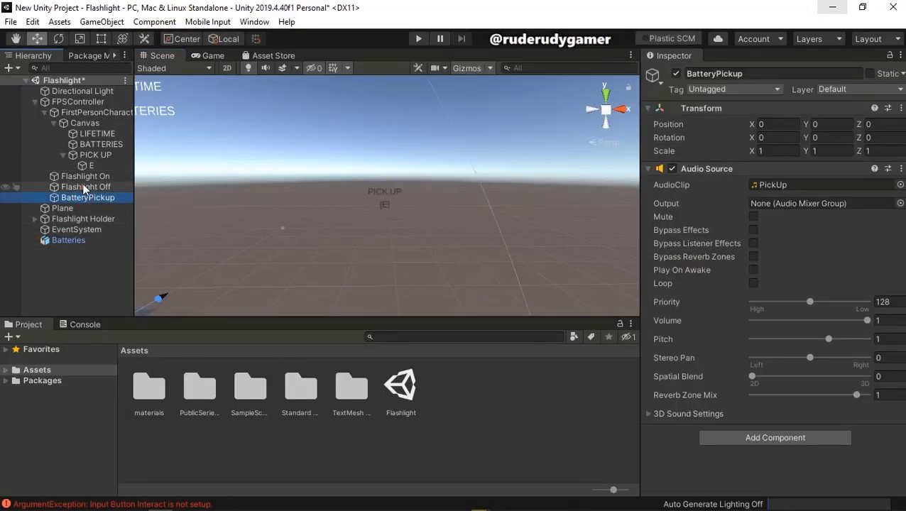
{"action": "left_click", "coordinate": [82, 187]}
{"action": "left_click", "coordinate": [82, 176]}
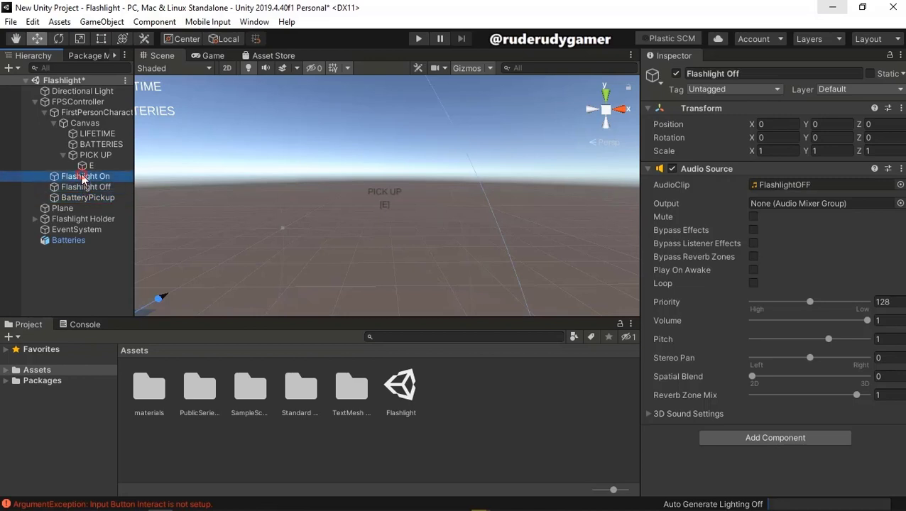
{"action": "left_click", "coordinate": [83, 112]}
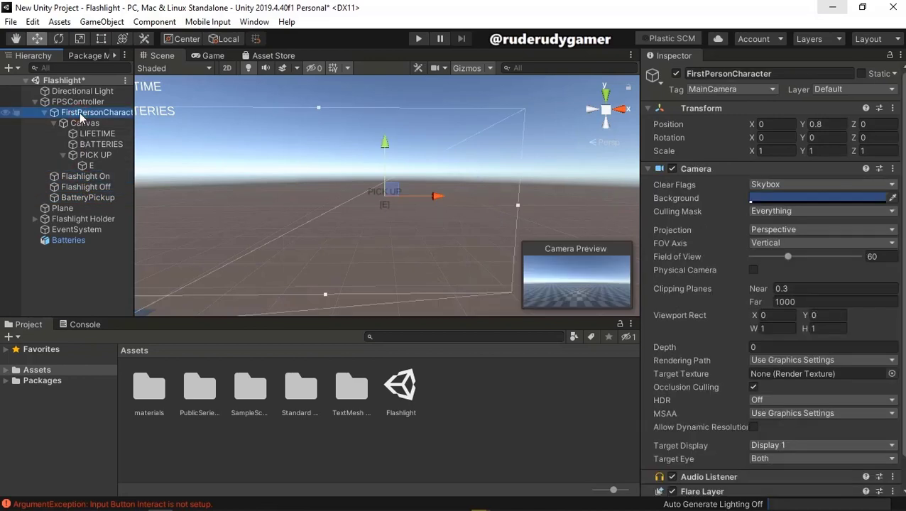
Step: Make the PICK UP text white (FFFFFF) and turn off its Raycast Target
{"action": "scroll", "coordinate": [765, 215], "scroll_direction": "down", "scroll_amount": 1}
{"action": "scroll", "coordinate": [747, 220], "scroll_direction": "up", "scroll_amount": 1}
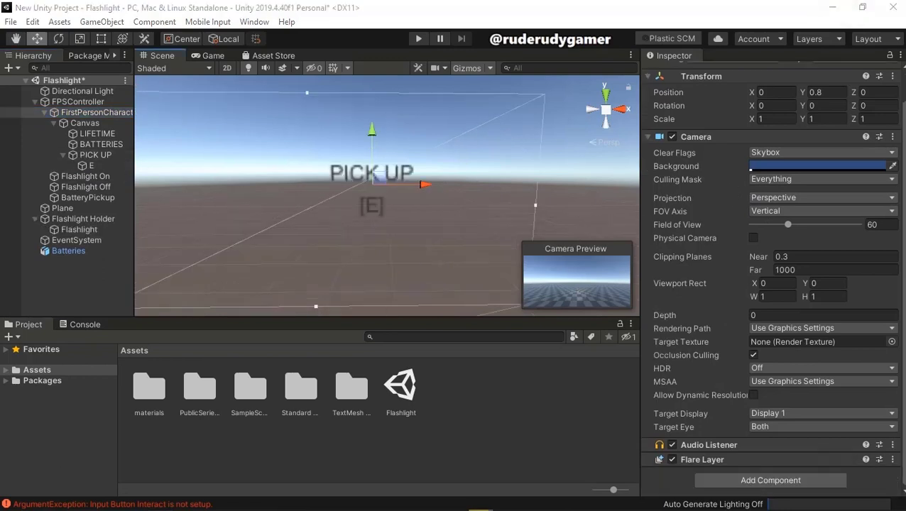
{"action": "mouse_move", "coordinate": [259, 503]}
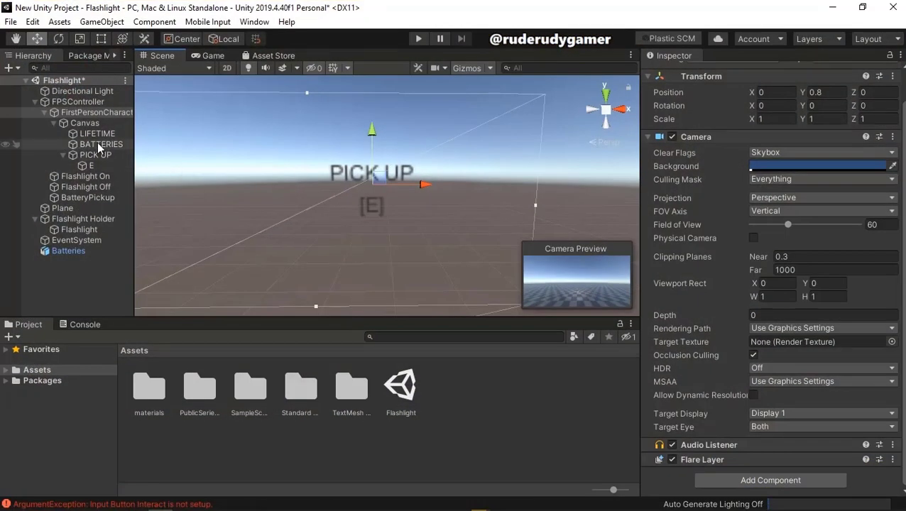
{"action": "left_click", "coordinate": [99, 155]}
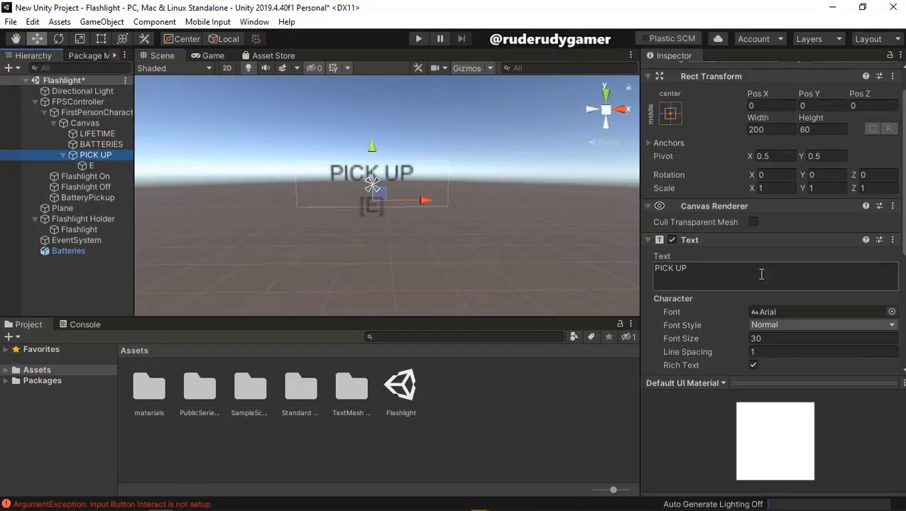
{"action": "scroll", "coordinate": [795, 155], "scroll_direction": "down", "scroll_amount": 3}
{"action": "scroll", "coordinate": [795, 155], "scroll_direction": "up", "scroll_amount": 3}
{"action": "scroll", "coordinate": [795, 155], "scroll_direction": "down", "scroll_amount": 3}
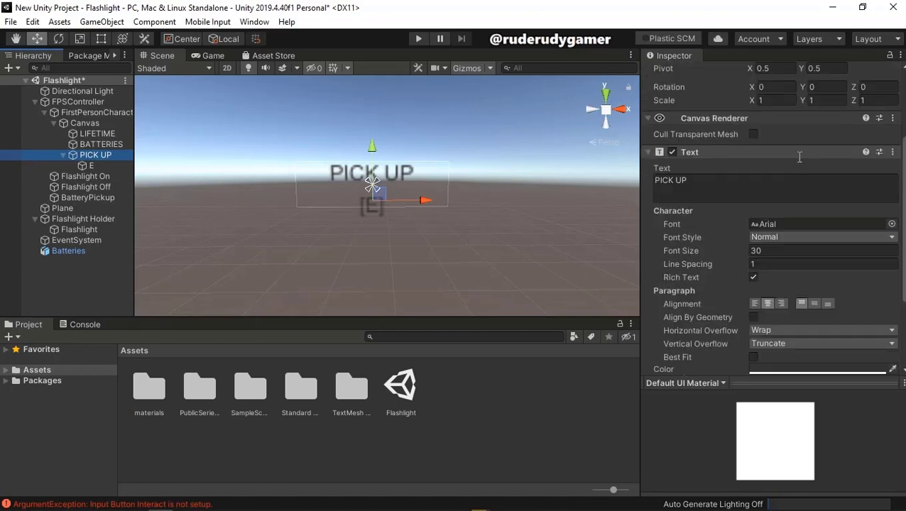
{"action": "scroll", "coordinate": [799, 157], "scroll_direction": "up", "scroll_amount": 4}
{"action": "scroll", "coordinate": [795, 156], "scroll_direction": "down", "scroll_amount": 5}
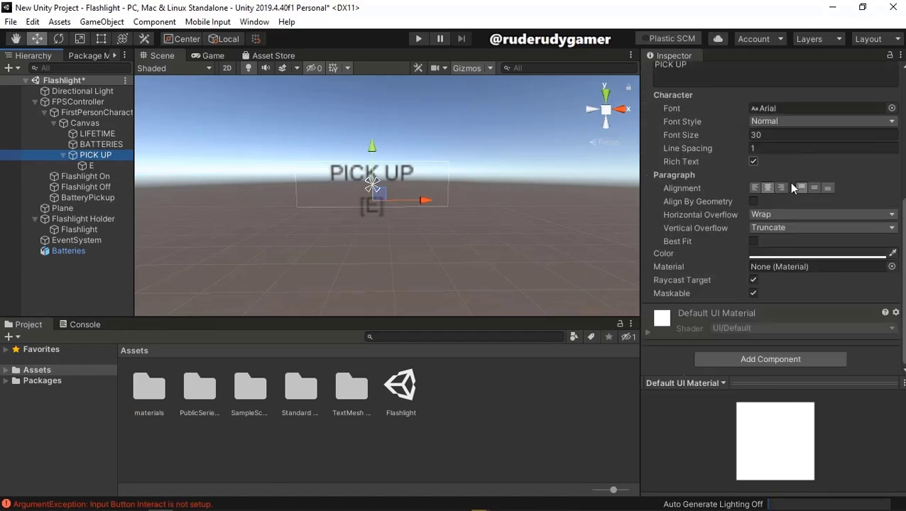
{"action": "left_click", "coordinate": [779, 250]}
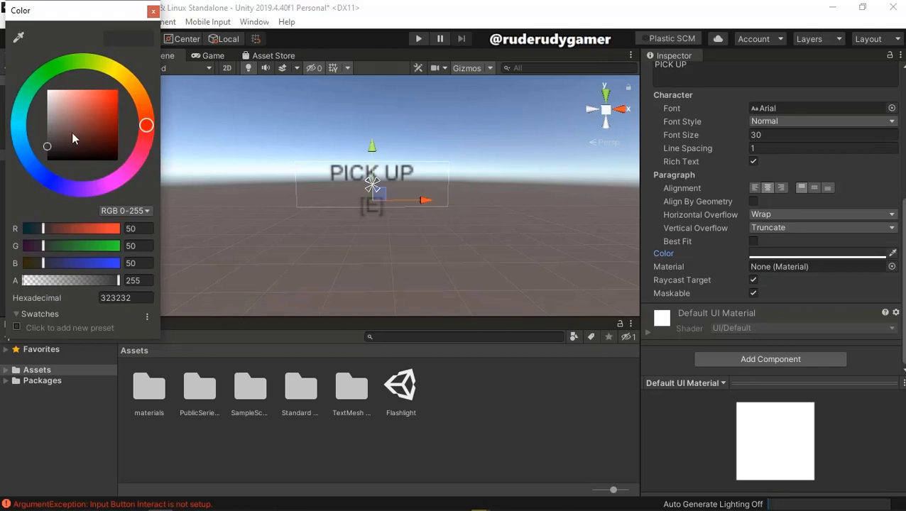
{"action": "left_click_drag", "start_coordinate": [71, 132], "coordinate": [4, 28]}
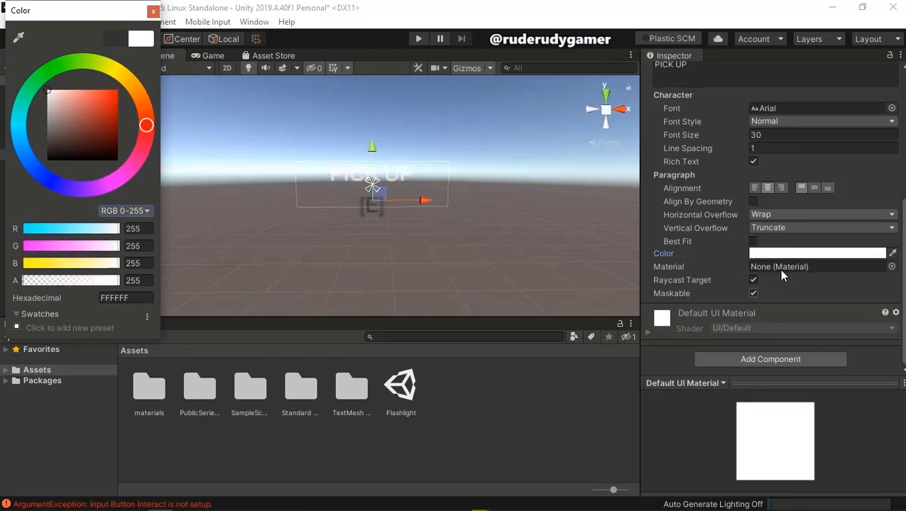
{"action": "left_click", "coordinate": [753, 280]}
Step: Set the [E] text colour to white (FFFFFF)
{"action": "left_click", "coordinate": [91, 166]}
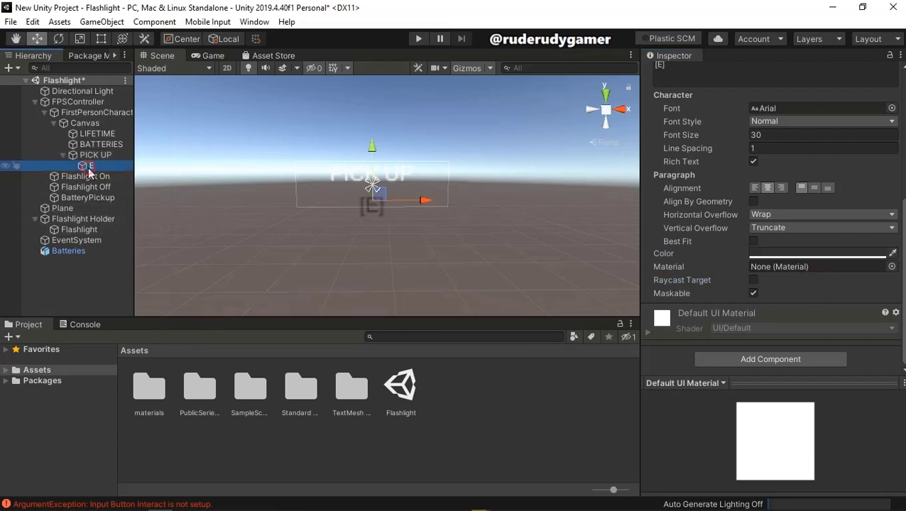
{"action": "left_click", "coordinate": [781, 254]}
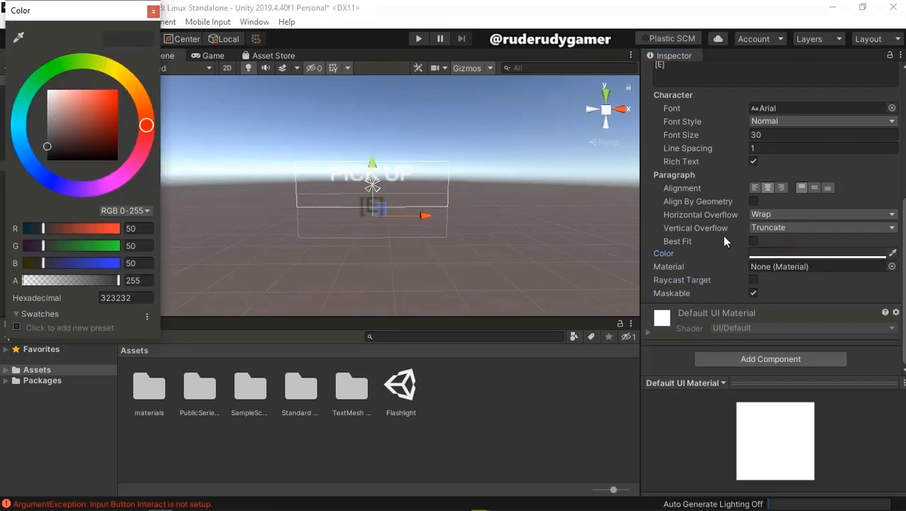
{"action": "mouse_move", "coordinate": [51, 113]}
{"action": "left_mouse_down"}
{"action": "mouse_move", "coordinate": [67, 107]}
{"action": "mouse_move", "coordinate": [2, 7]}
{"action": "left_mouse_up"}
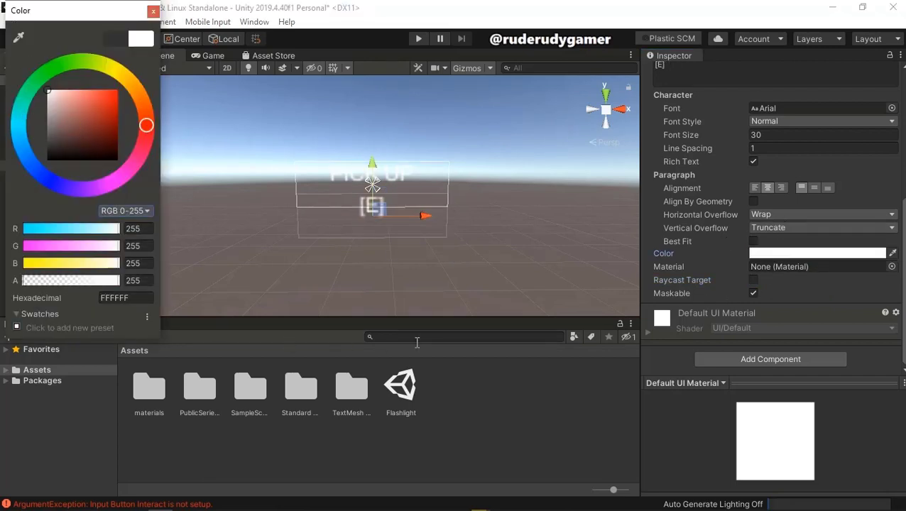
{"action": "left_click", "coordinate": [486, 390]}
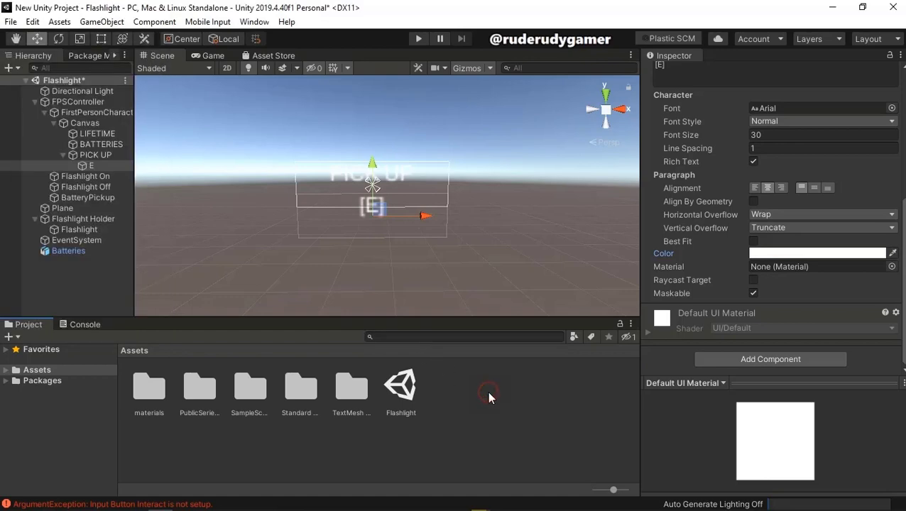
Step: Play-test walking up to the batteries with W and D, toggling the flashlight with F, then stop
{"action": "left_click", "coordinate": [419, 38]}
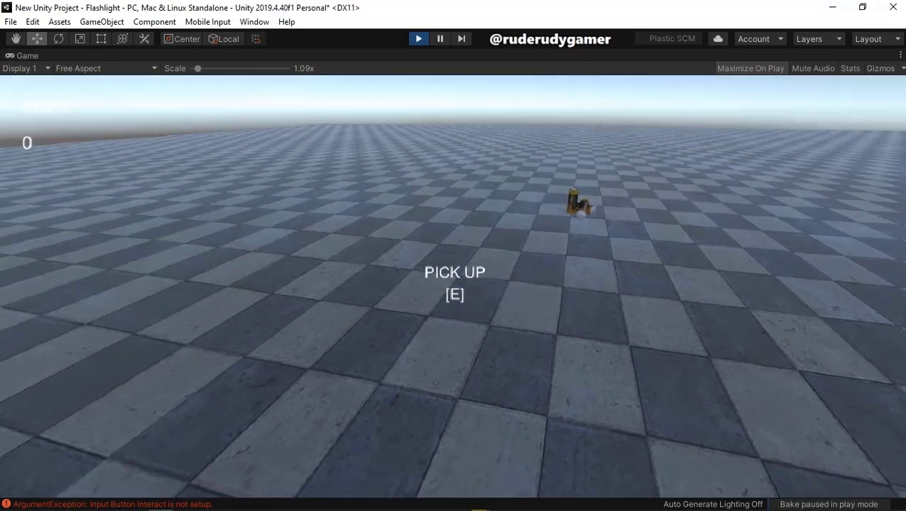
{"action": "key", "text": "w"}
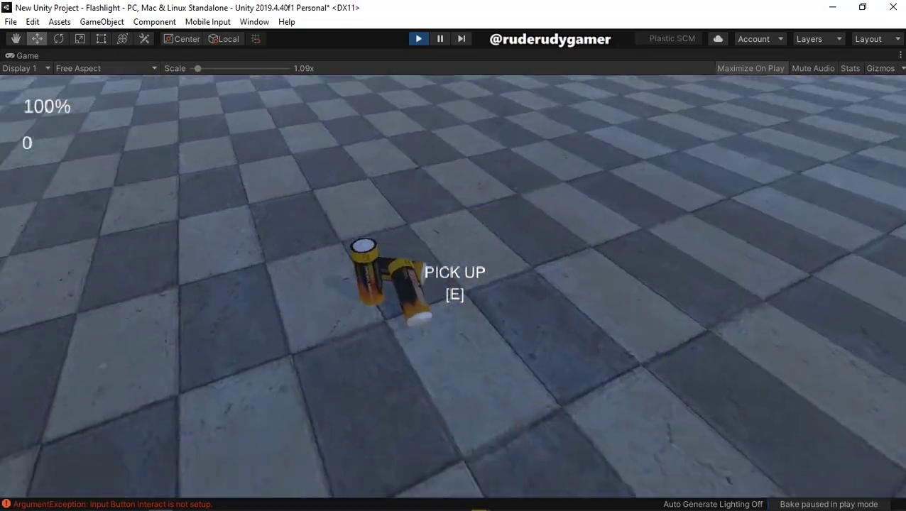
{"action": "key", "text": "d"}
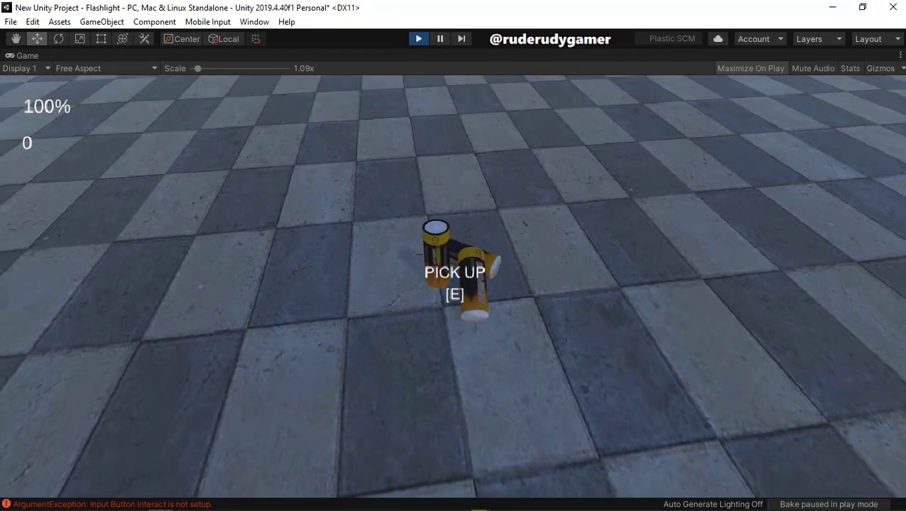
{"action": "key", "text": "Escape"}
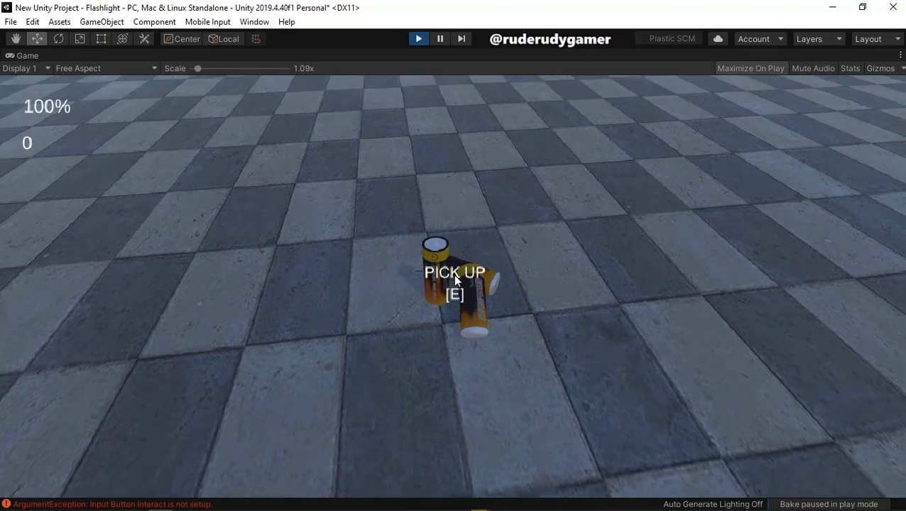
{"action": "key", "text": "f"}
{"action": "key", "text": "f"}
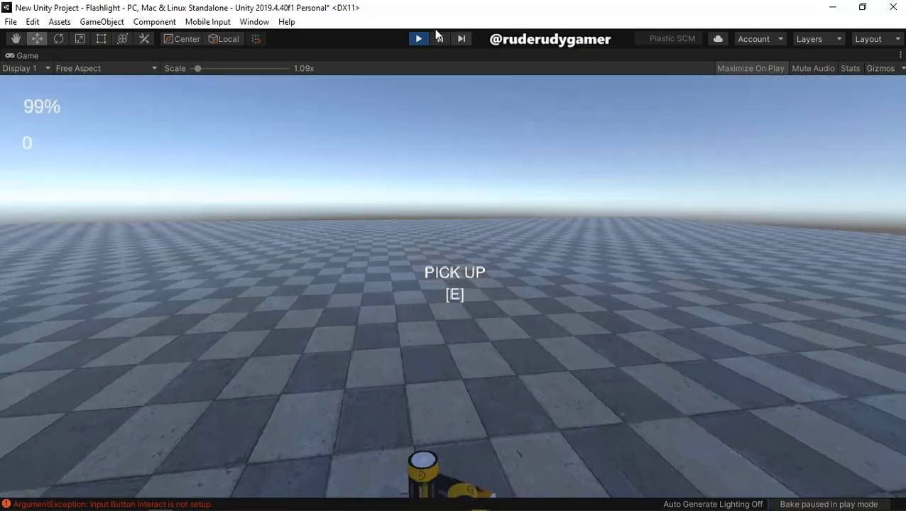
{"action": "left_click", "coordinate": [418, 41]}
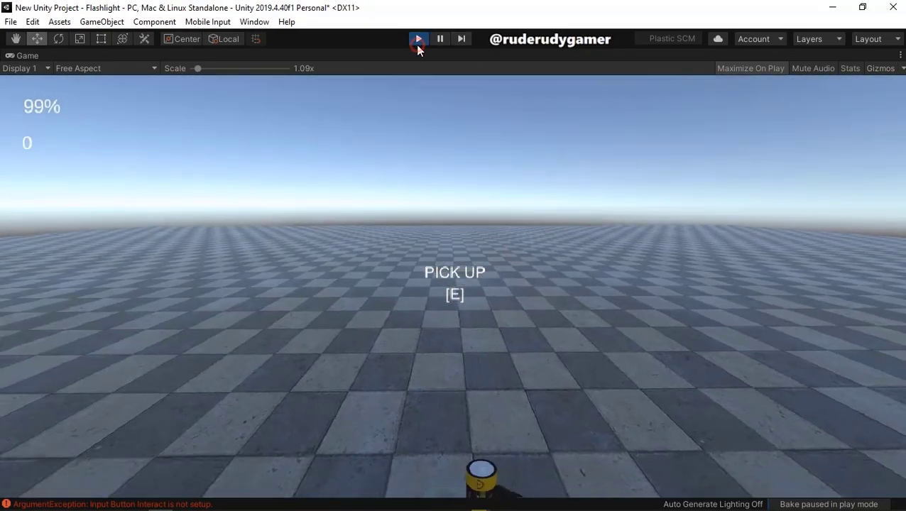
Step: Select Batteries and drag the PICK UP object into its Battery Pick Up script's Pick Up Text slot
{"action": "left_click", "coordinate": [64, 253]}
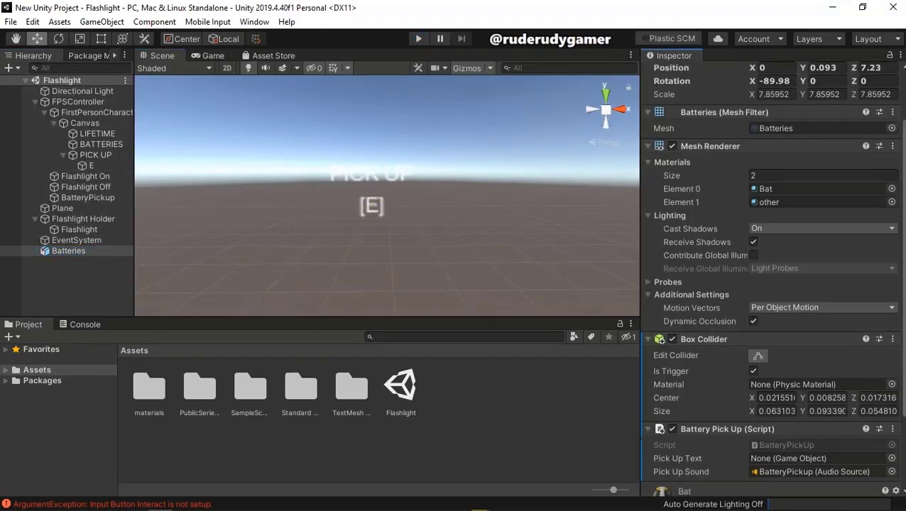
{"action": "scroll", "coordinate": [770, 284], "scroll_direction": "down", "scroll_amount": 3}
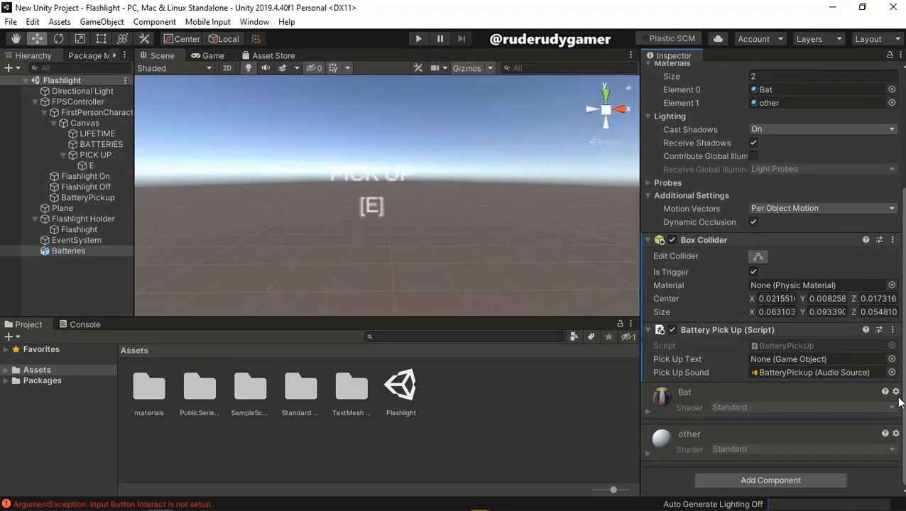
{"action": "left_click", "coordinate": [64, 154]}
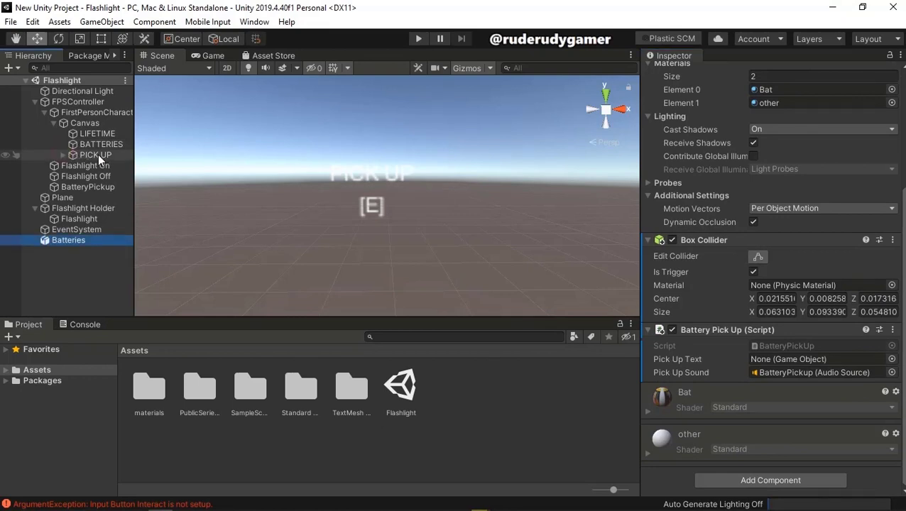
{"action": "left_click_drag", "start_coordinate": [98, 154], "coordinate": [779, 357]}
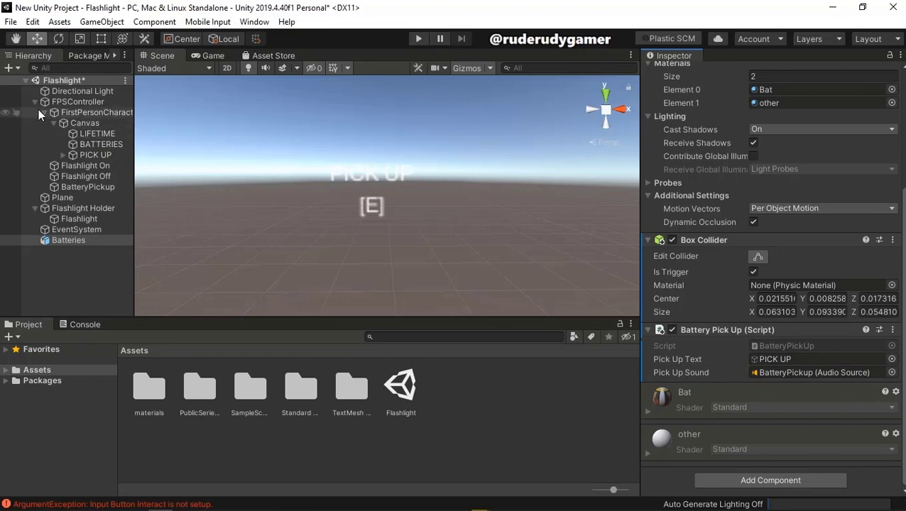
{"action": "left_click", "coordinate": [64, 102]}
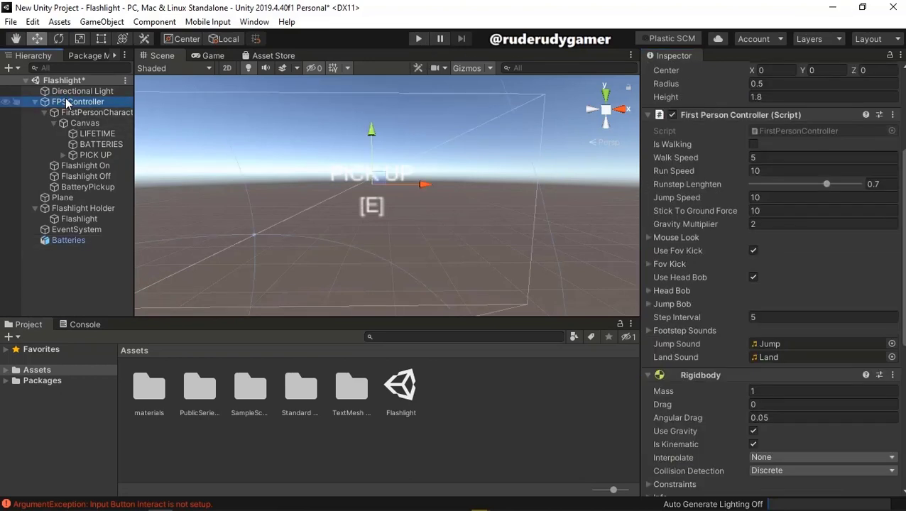
{"action": "double_click", "coordinate": [64, 102]}
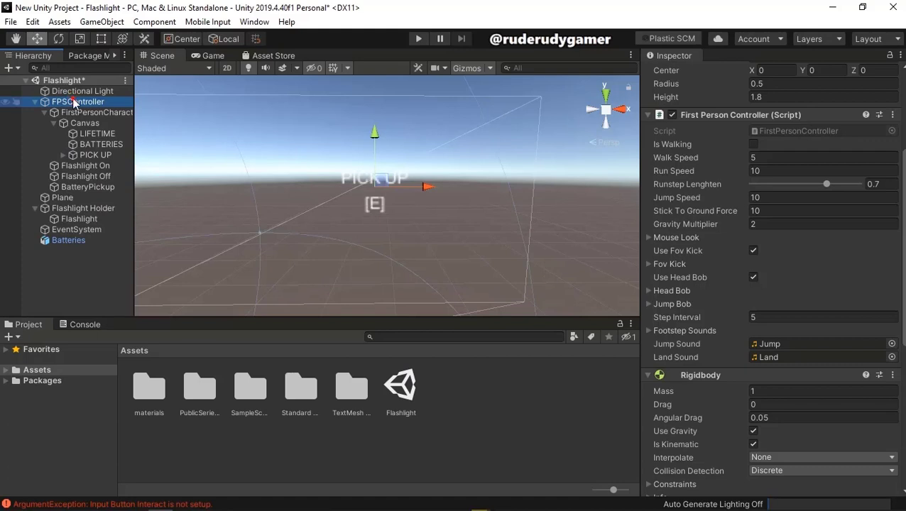
{"action": "key", "text": "q"}
{"action": "scroll", "coordinate": [298, 253], "scroll_direction": "up", "scroll_amount": 3}
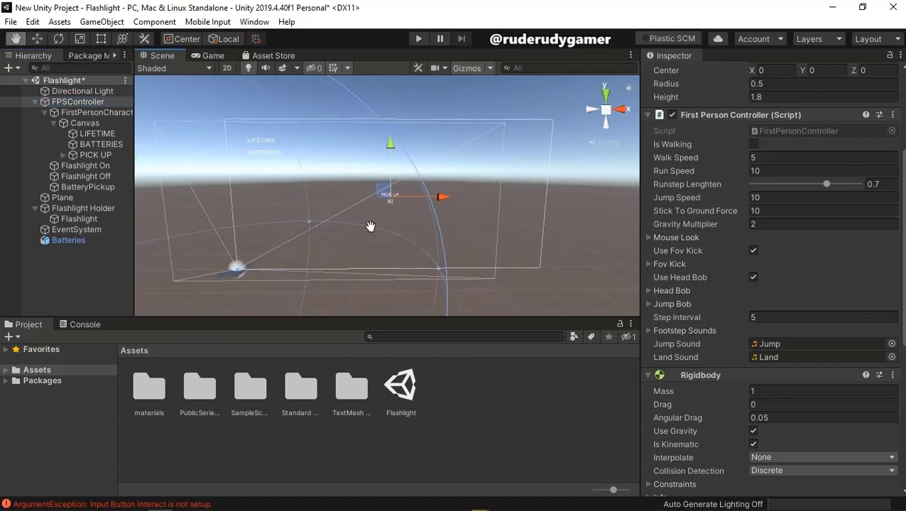
{"action": "left_click_drag", "start_coordinate": [369, 225], "coordinate": [529, 122]}
{"action": "key", "text": "w"}
{"action": "scroll", "coordinate": [646, 174], "scroll_direction": "up", "scroll_amount": 5}
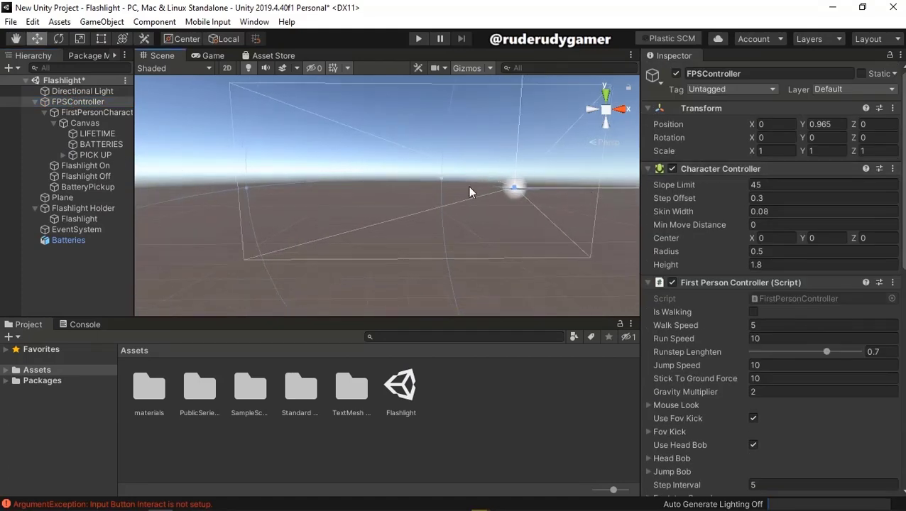
{"action": "scroll", "coordinate": [484, 175], "scroll_direction": "up", "scroll_amount": 5}
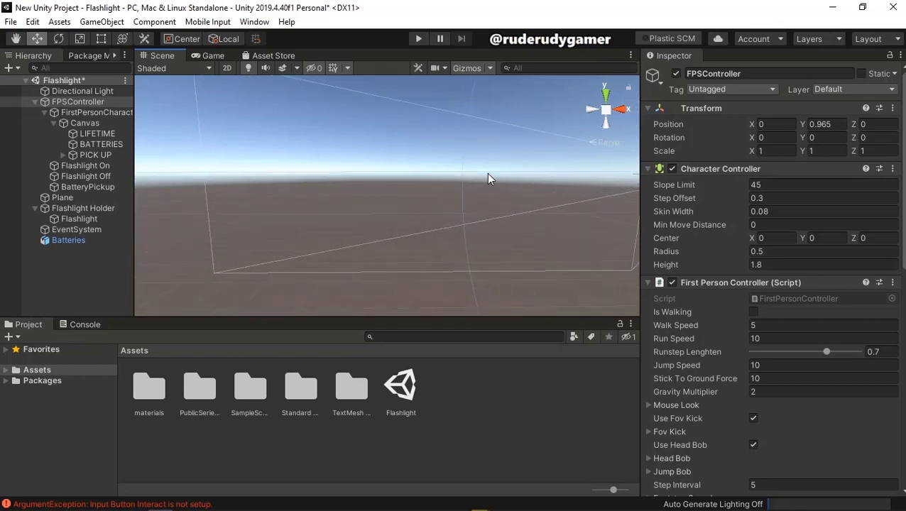
{"action": "scroll", "coordinate": [344, 218], "scroll_direction": "down", "scroll_amount": 5}
{"action": "scroll", "coordinate": [355, 229], "scroll_direction": "up", "scroll_amount": 3}
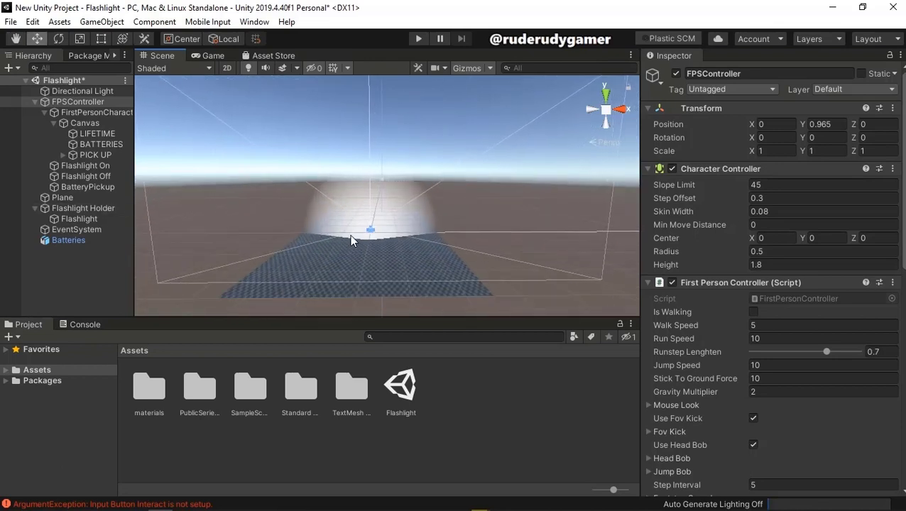
{"action": "scroll", "coordinate": [349, 234], "scroll_direction": "up", "scroll_amount": 5}
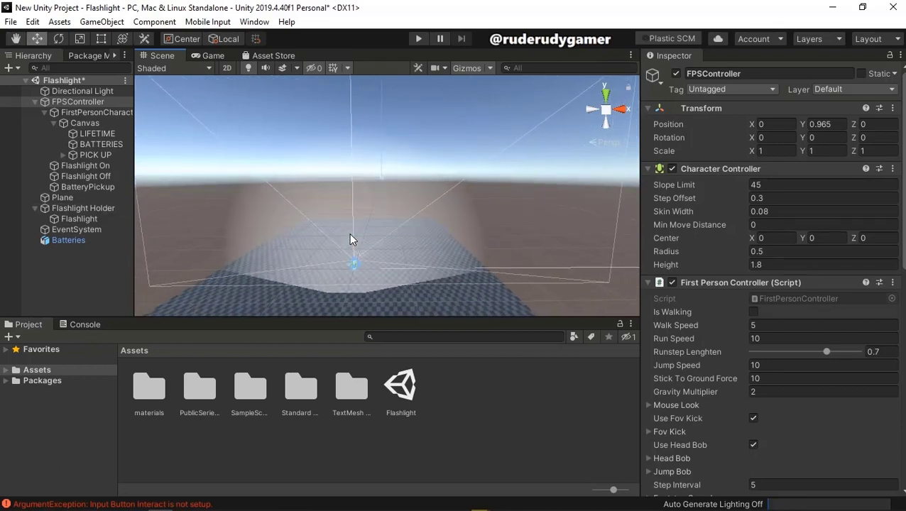
{"action": "scroll", "coordinate": [350, 231], "scroll_direction": "down", "scroll_amount": 5}
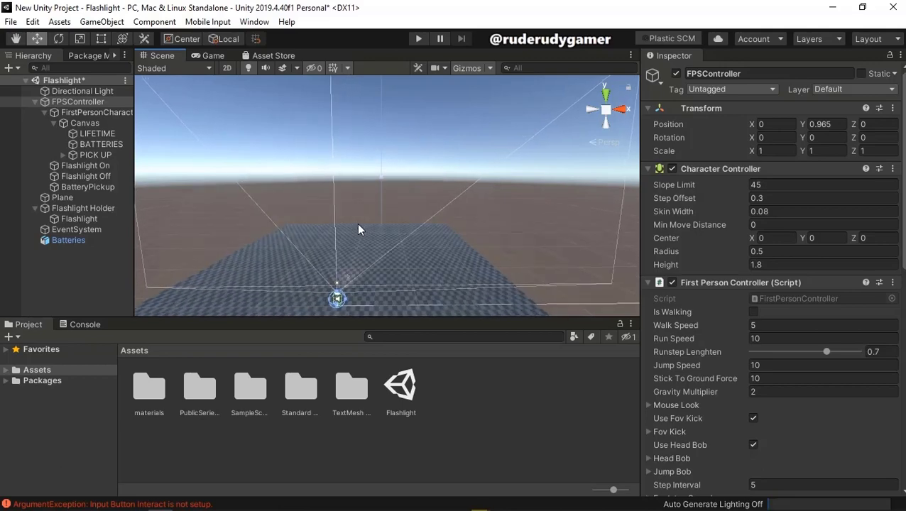
{"action": "left_click", "coordinate": [408, 256]}
{"action": "left_click_drag", "start_coordinate": [408, 255], "coordinate": [454, 426], "text": "alt"}
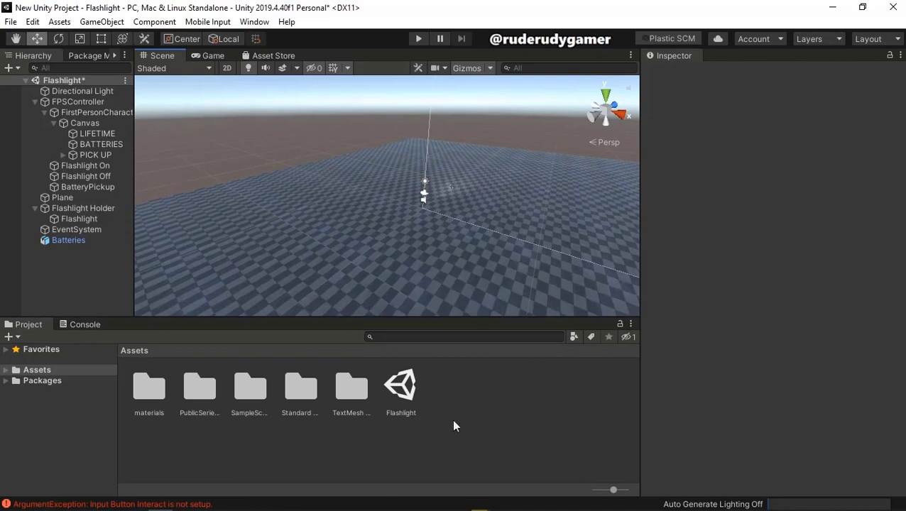
{"action": "scroll", "coordinate": [454, 238], "scroll_direction": "up", "scroll_amount": 5}
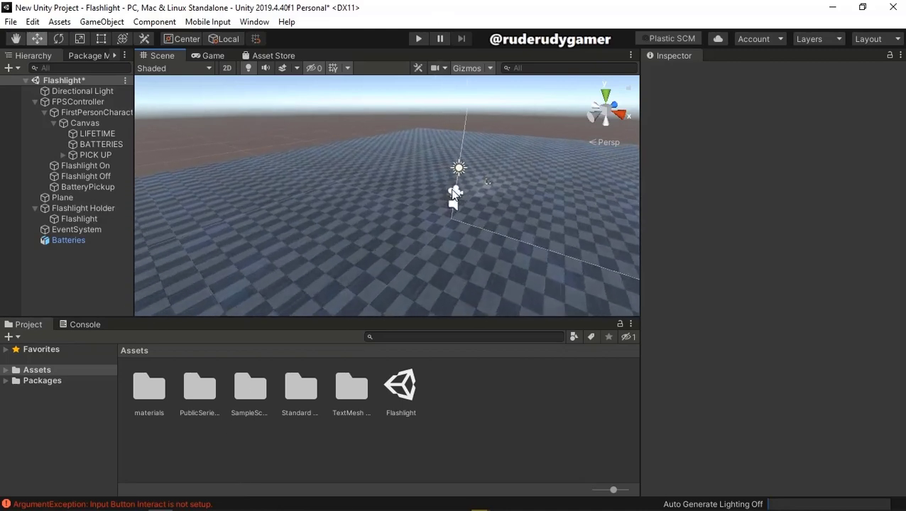
{"action": "scroll", "coordinate": [454, 191], "scroll_direction": "up", "scroll_amount": 3}
{"action": "middle_click_drag", "start_coordinate": [491, 217], "coordinate": [336, 171]}
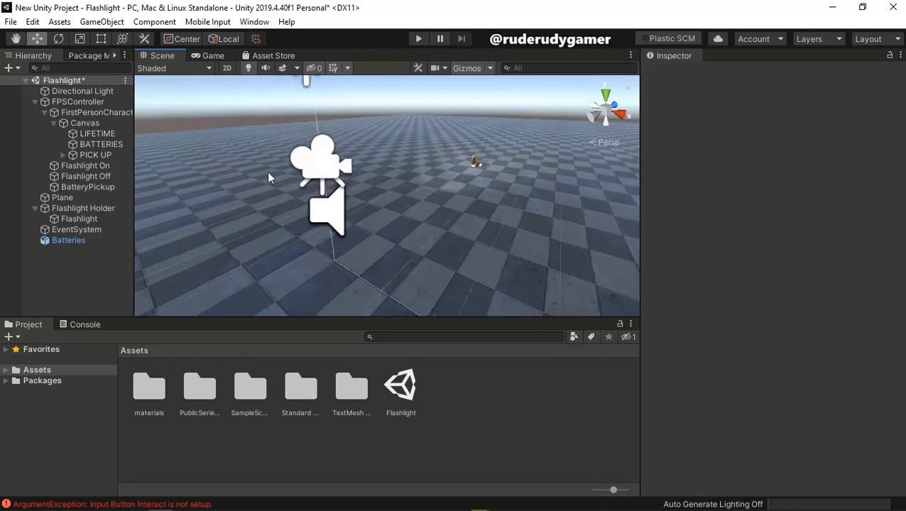
{"action": "left_click", "coordinate": [81, 104]}
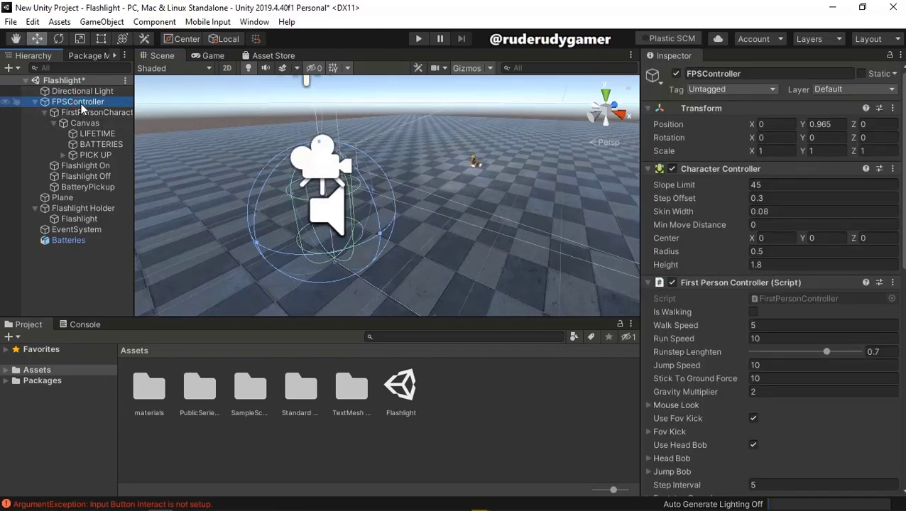
Step: Create a Cube under FPSController and drag it roughly upward in the scene
{"action": "right_click", "coordinate": [81, 101]}
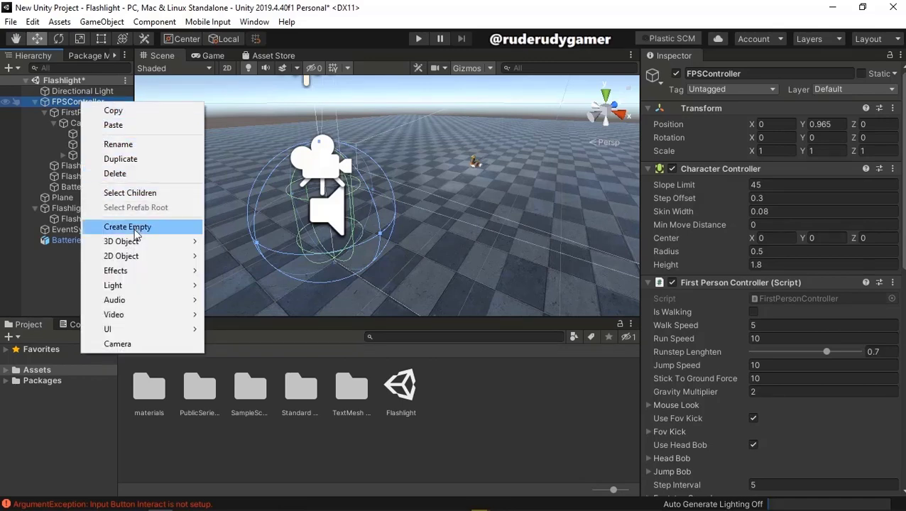
{"action": "mouse_move", "coordinate": [188, 241]}
{"action": "left_click", "coordinate": [228, 239]}
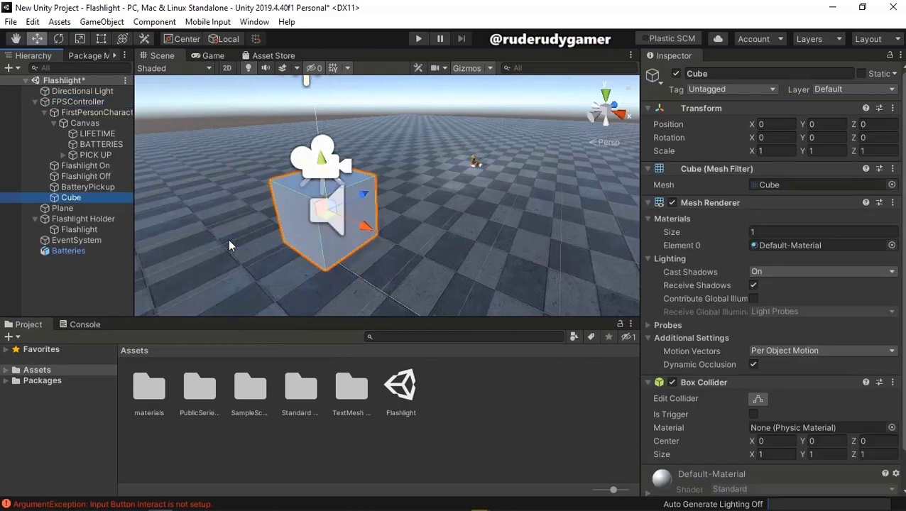
{"action": "left_click_drag", "start_coordinate": [321, 162], "coordinate": [326, 142]}
{"action": "right_click_drag", "start_coordinate": [497, 247], "coordinate": [290, 210]}
{"action": "key", "text": "f"}
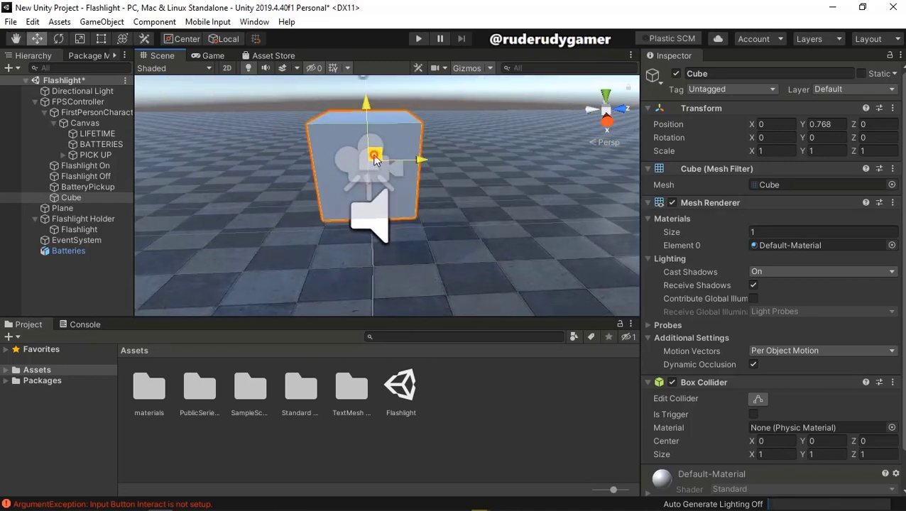
{"action": "left_click_drag", "start_coordinate": [375, 159], "coordinate": [371, 152]}
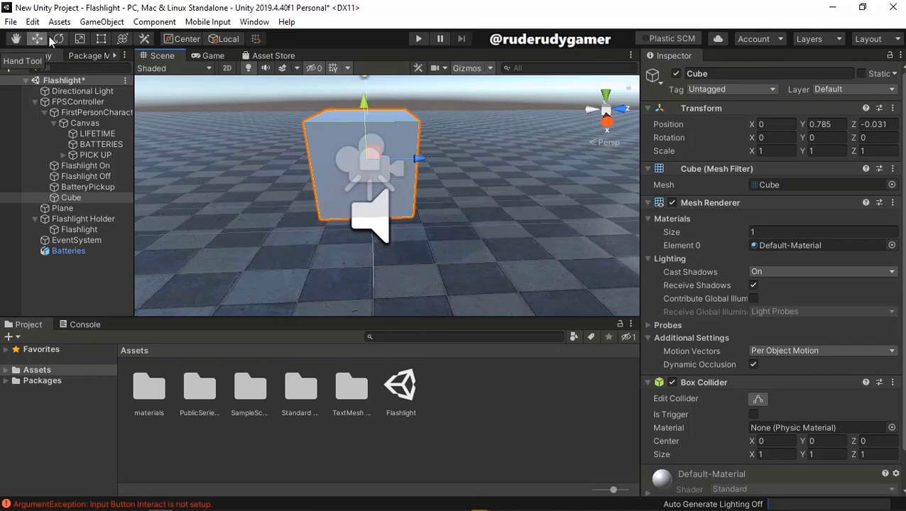
Step: Reset the cube's Position Y and Z to 0, then raise it to Y 0.802
{"action": "left_click", "coordinate": [830, 125]}
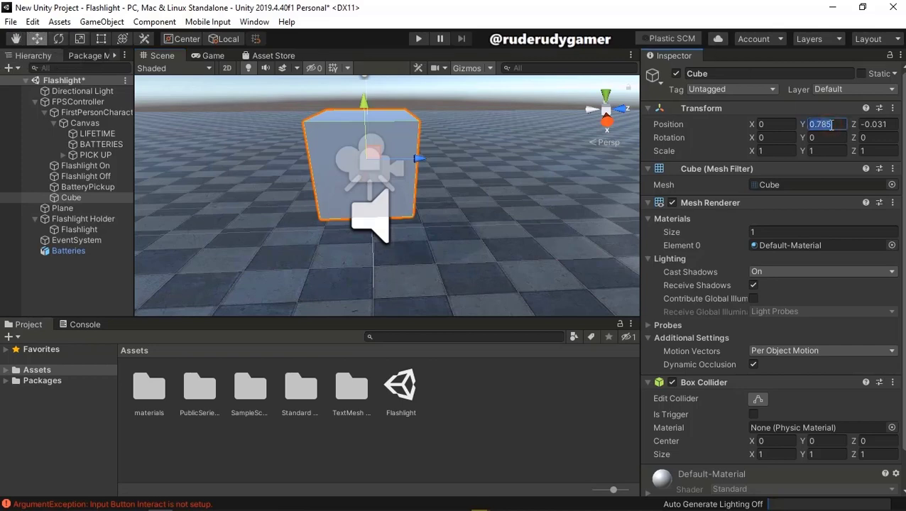
{"action": "type", "text": "0"}
{"action": "left_click", "coordinate": [883, 125]}
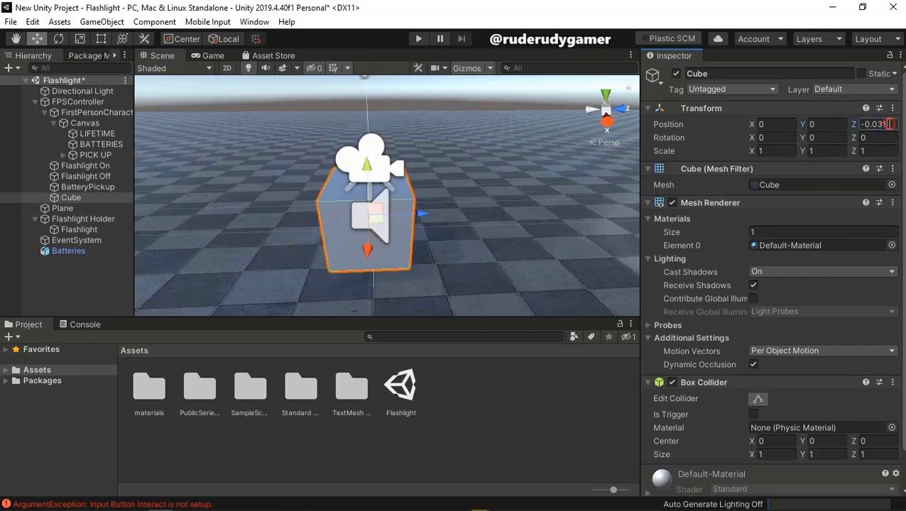
{"action": "type", "text": "0"}
{"action": "left_click_drag", "start_coordinate": [375, 174], "coordinate": [373, 132]}
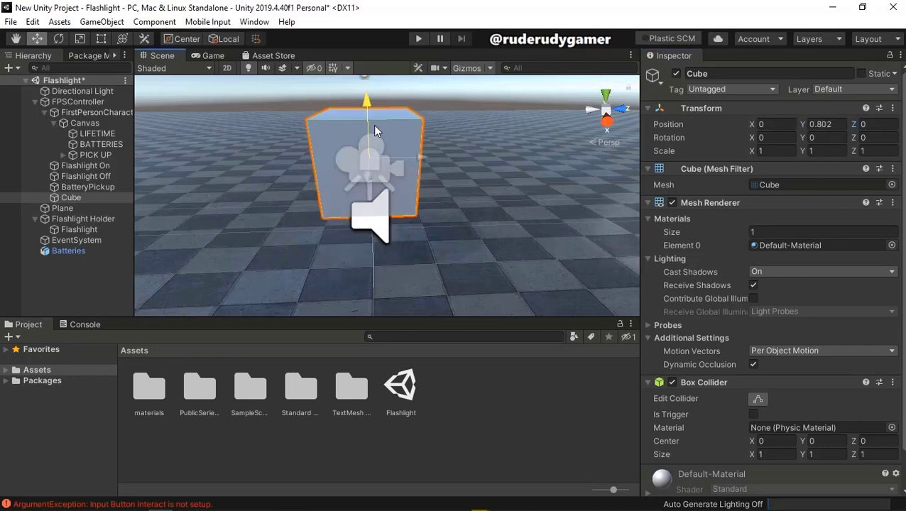
{"action": "left_click", "coordinate": [101, 39]}
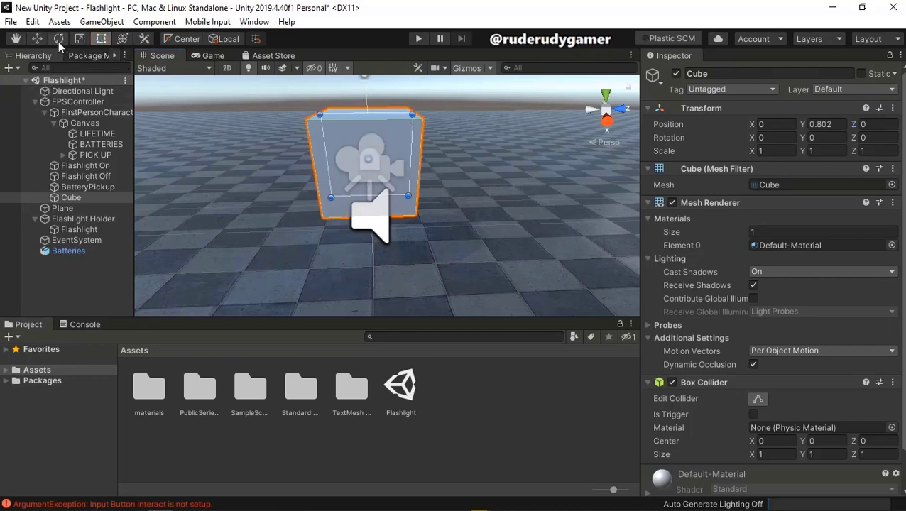
Step: Scale the cube thin in X and Y and stretch it along Z to about 2.15
{"action": "left_click", "coordinate": [80, 39]}
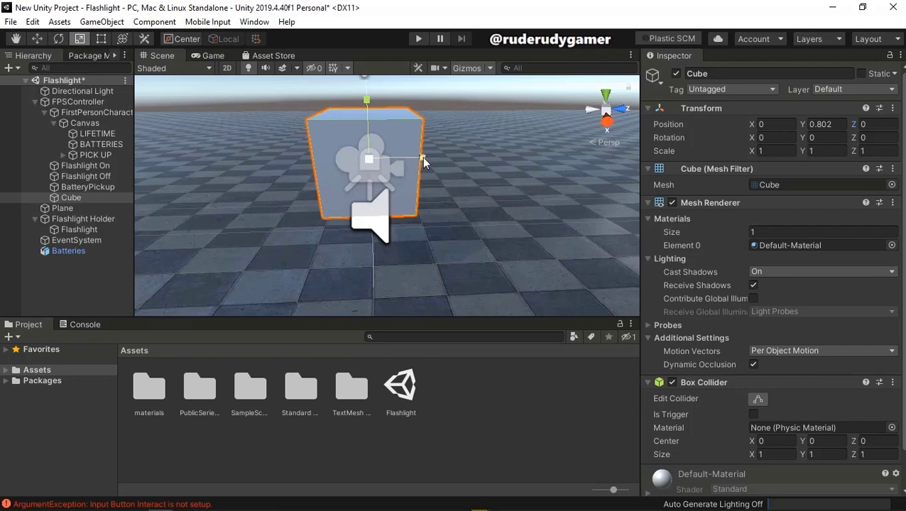
{"action": "left_click_drag", "start_coordinate": [422, 159], "coordinate": [369, 163]}
{"action": "key", "text": "ctrl+z"}
{"action": "middle_click_drag", "start_coordinate": [370, 163], "coordinate": [440, 188]}
{"action": "scroll", "coordinate": [441, 188], "scroll_direction": "down", "scroll_amount": 3}
{"action": "left_click_drag", "start_coordinate": [201, 233], "coordinate": [217, 226]}
{"action": "left_click_drag", "start_coordinate": [211, 145], "coordinate": [228, 188]}
{"action": "middle_click_drag", "start_coordinate": [337, 155], "coordinate": [415, 186]}
{"action": "key", "text": "f"}
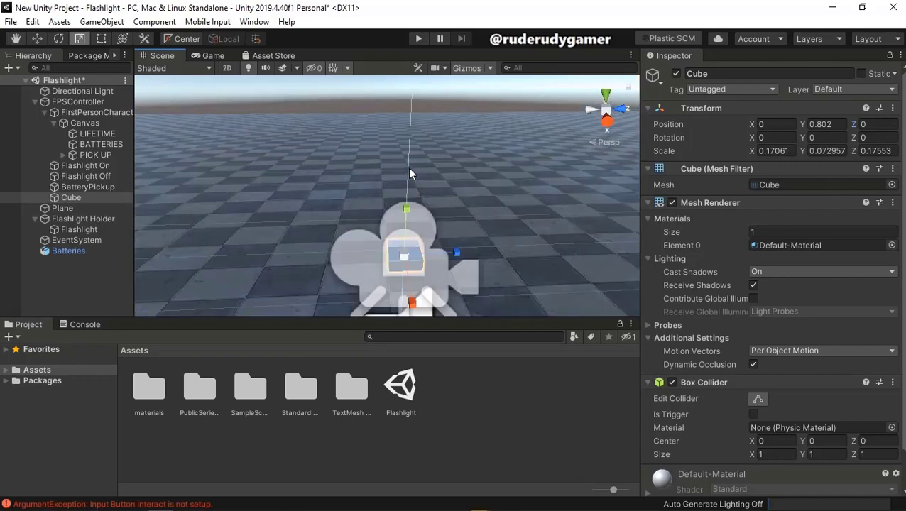
{"action": "mouse_move", "coordinate": [419, 294]}
{"action": "left_mouse_down"}
{"action": "mouse_move", "coordinate": [409, 285]}
{"action": "mouse_move", "coordinate": [419, 297]}
{"action": "left_mouse_up"}
{"action": "left_click_drag", "start_coordinate": [406, 208], "coordinate": [406, 228]}
{"action": "left_click_drag", "start_coordinate": [410, 306], "coordinate": [408, 285]}
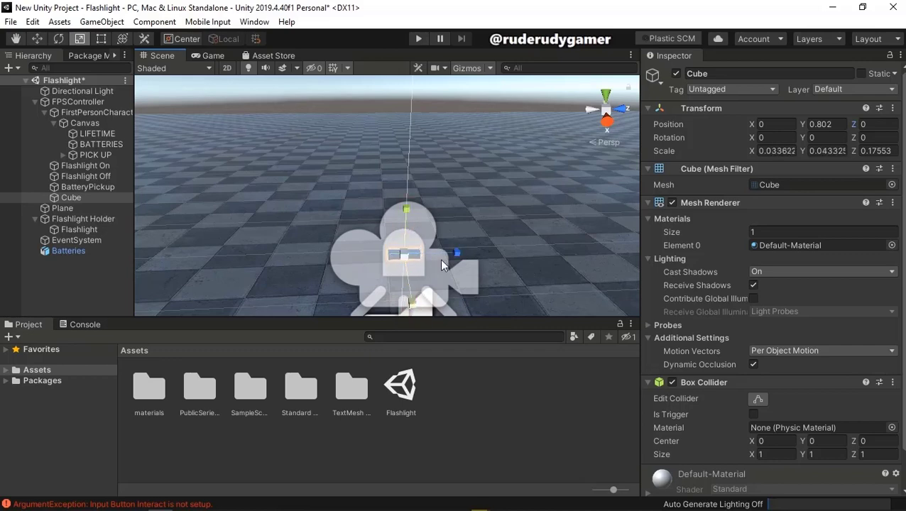
{"action": "left_click_drag", "start_coordinate": [457, 252], "coordinate": [841, 261]}
{"action": "scroll", "coordinate": [414, 176], "scroll_direction": "down", "scroll_amount": 3}
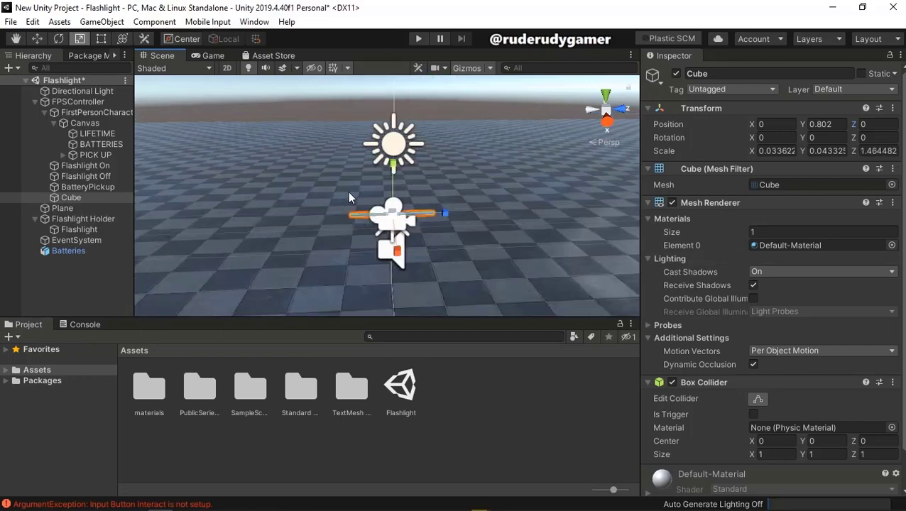
{"action": "middle_click_drag", "start_coordinate": [347, 191], "coordinate": [372, 221]}
{"action": "mouse_move", "coordinate": [375, 247]}
{"action": "left_mouse_down"}
{"action": "mouse_move", "coordinate": [487, 251]}
{"action": "mouse_move", "coordinate": [411, 261]}
{"action": "mouse_move", "coordinate": [376, 252]}
{"action": "left_mouse_up"}
{"action": "scroll", "coordinate": [328, 263], "scroll_direction": "up", "scroll_amount": 2}
{"action": "scroll", "coordinate": [354, 228], "scroll_direction": "up", "scroll_amount": 5}
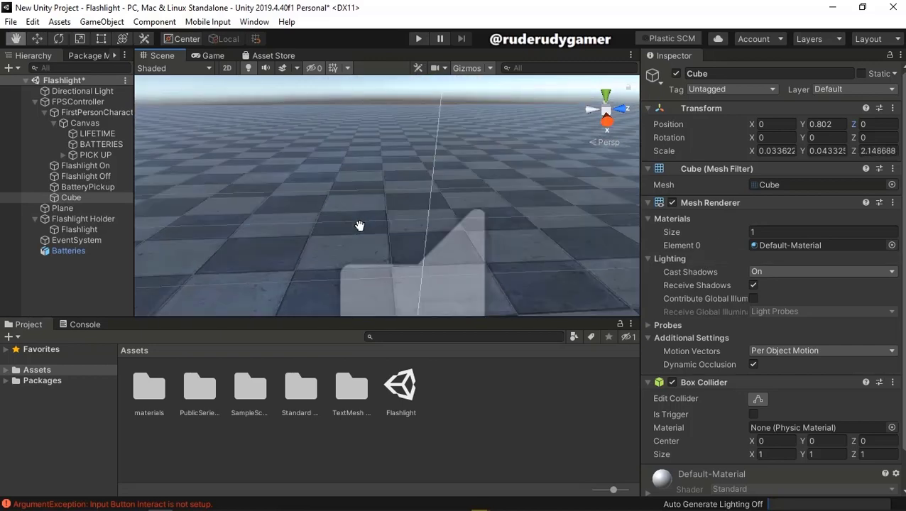
Step: Thin the rod further and shorten it to about 1.4 long
{"action": "middle_click_drag", "start_coordinate": [451, 228], "coordinate": [391, 240]}
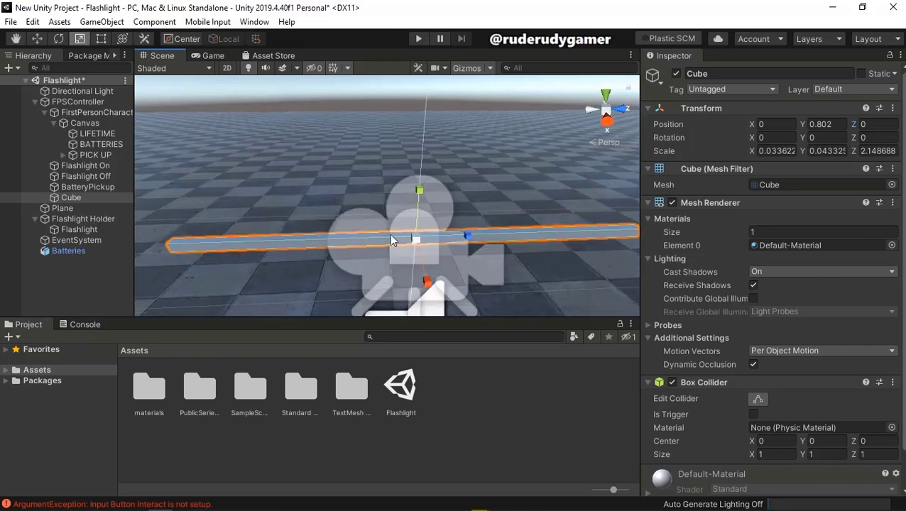
{"action": "left_click_drag", "start_coordinate": [418, 196], "coordinate": [419, 209]}
{"action": "left_click_drag", "start_coordinate": [427, 284], "coordinate": [418, 274]}
{"action": "left_click_drag", "start_coordinate": [519, 287], "coordinate": [385, 256], "text": "alt"}
{"action": "left_click", "coordinate": [385, 256]}
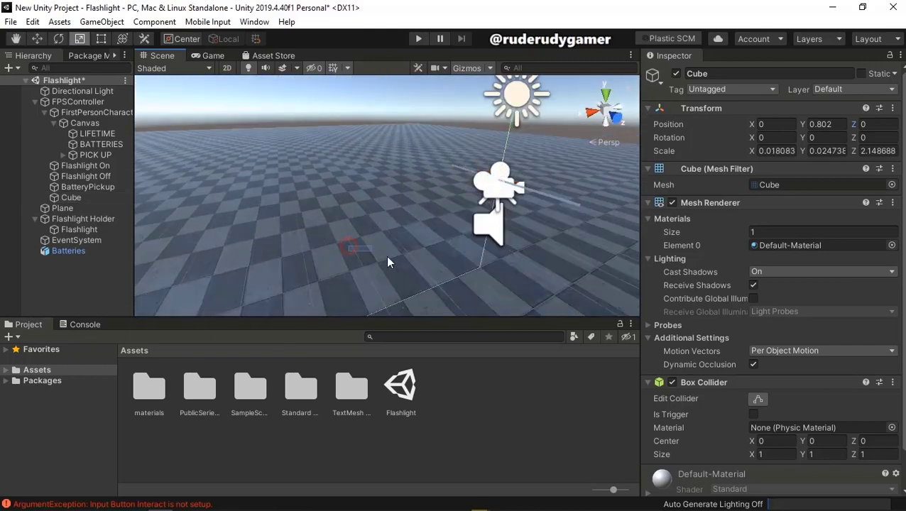
{"action": "left_click", "coordinate": [557, 202]}
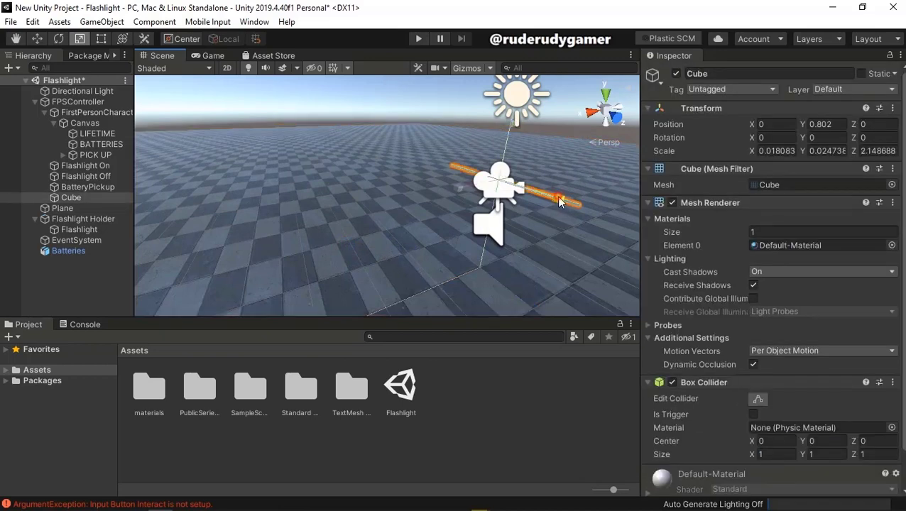
{"action": "left_click_drag", "start_coordinate": [557, 195], "coordinate": [529, 197]}
{"action": "left_click_drag", "start_coordinate": [253, 252], "coordinate": [490, 264], "text": "alt"}
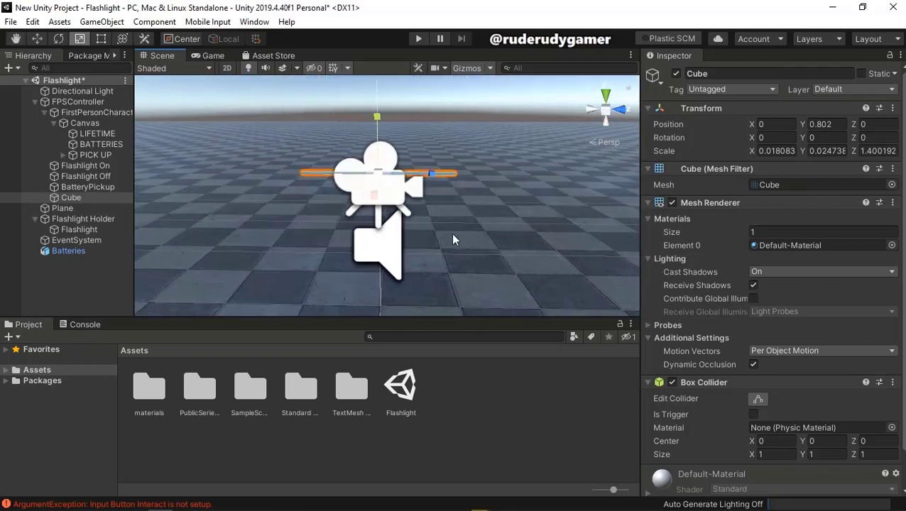
Step: Move the rod forward to Z 0.91 at Y 0.694, then lengthen it to about 1.89
{"action": "left_click", "coordinate": [37, 38]}
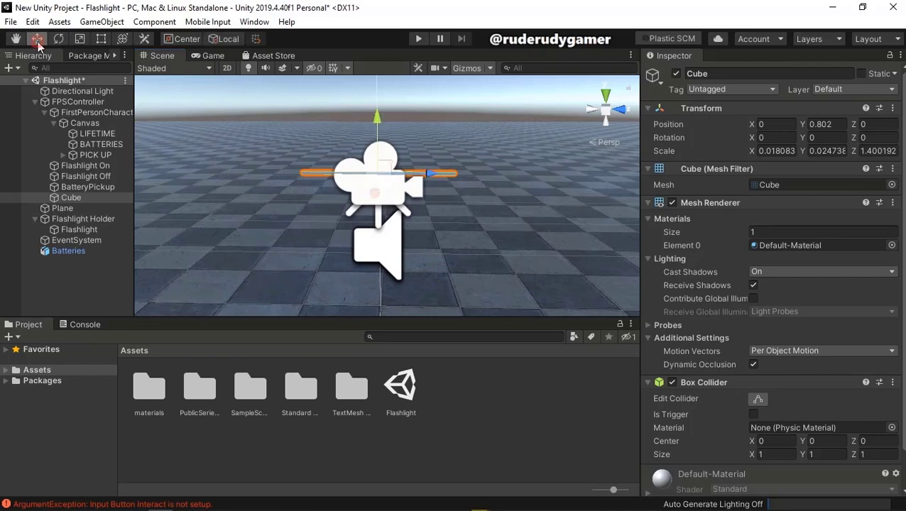
{"action": "left_click_drag", "start_coordinate": [431, 182], "coordinate": [527, 188]}
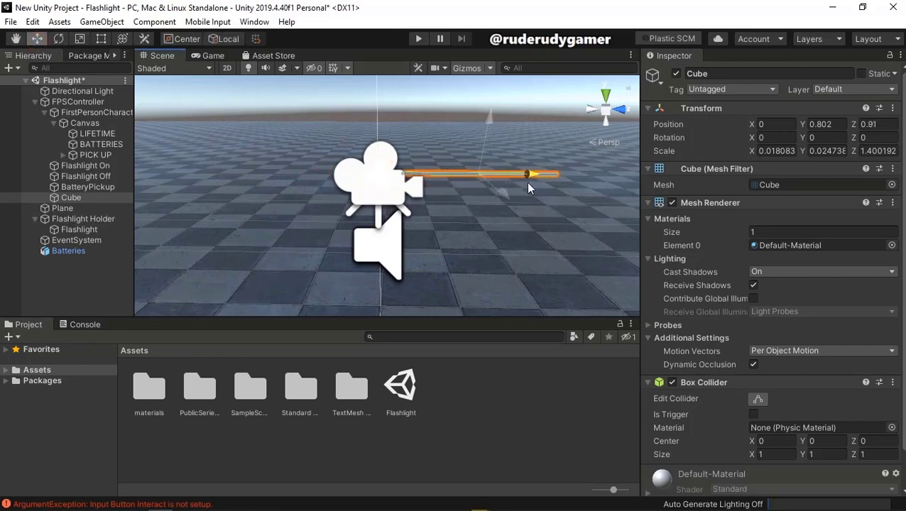
{"action": "left_click_drag", "start_coordinate": [488, 115], "coordinate": [493, 128]}
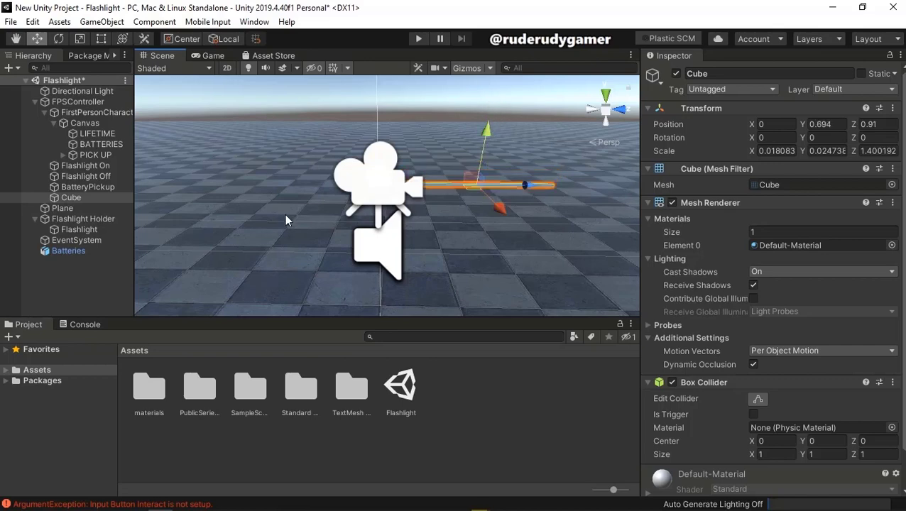
{"action": "right_click_drag", "start_coordinate": [284, 213], "coordinate": [234, 242]}
{"action": "middle_click_drag", "start_coordinate": [234, 241], "coordinate": [434, 269]}
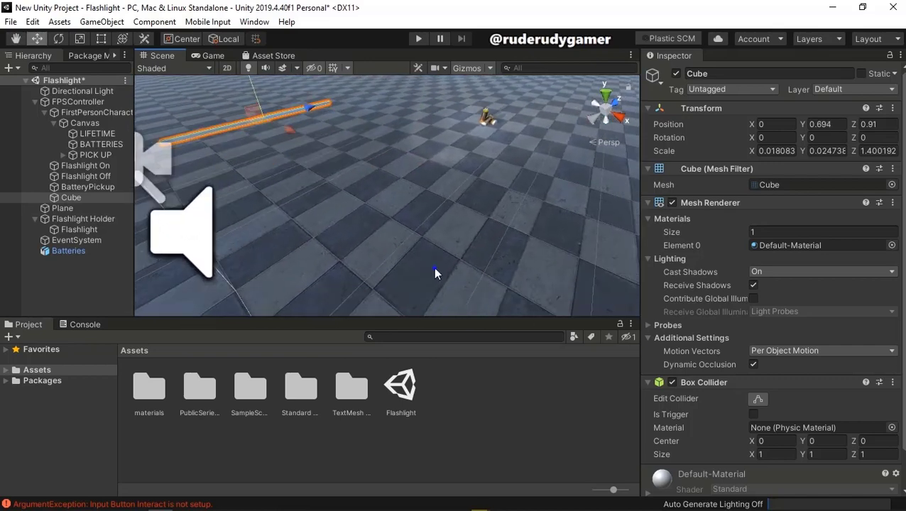
{"action": "right_click_drag", "start_coordinate": [434, 269], "coordinate": [224, 195]}
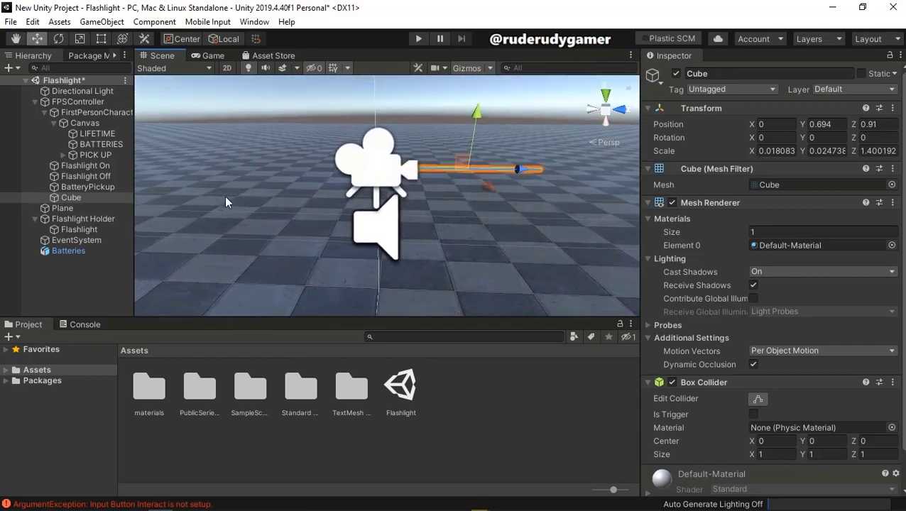
{"action": "left_click", "coordinate": [79, 38]}
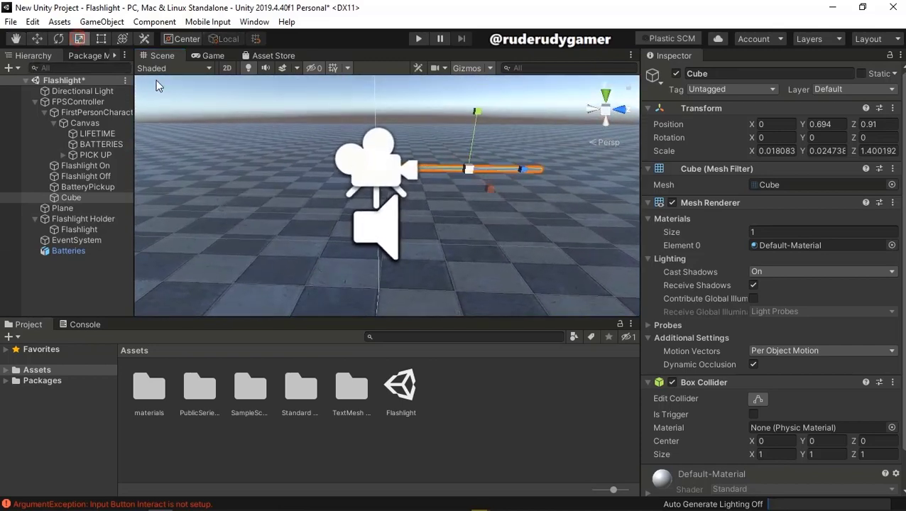
{"action": "mouse_move", "coordinate": [533, 176]}
{"action": "left_mouse_down"}
{"action": "mouse_move", "coordinate": [549, 169]}
{"action": "mouse_move", "coordinate": [541, 169]}
{"action": "left_mouse_up"}
{"action": "right_click_drag", "start_coordinate": [415, 249], "coordinate": [386, 246]}
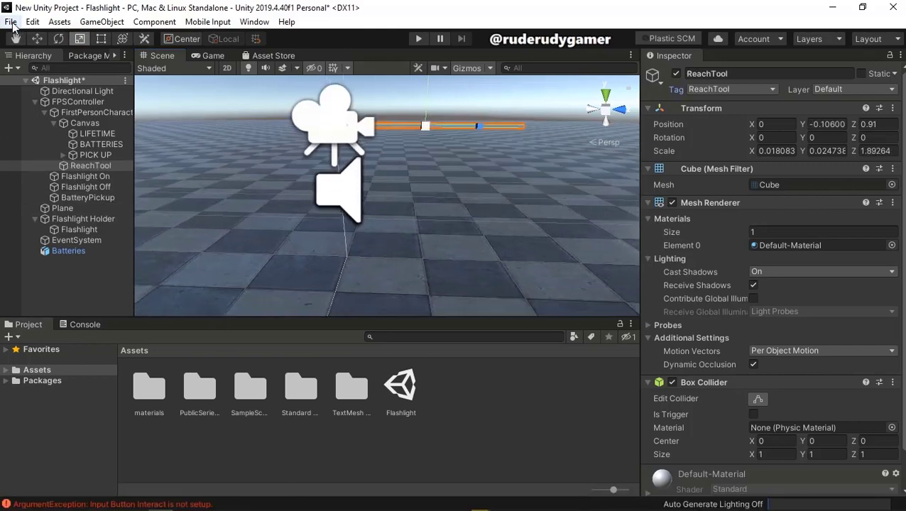
Step: Open the Input Manager in Project Settings and increase the axes count to 22
{"action": "left_click", "coordinate": [10, 21]}
{"action": "mouse_move", "coordinate": [28, 24]}
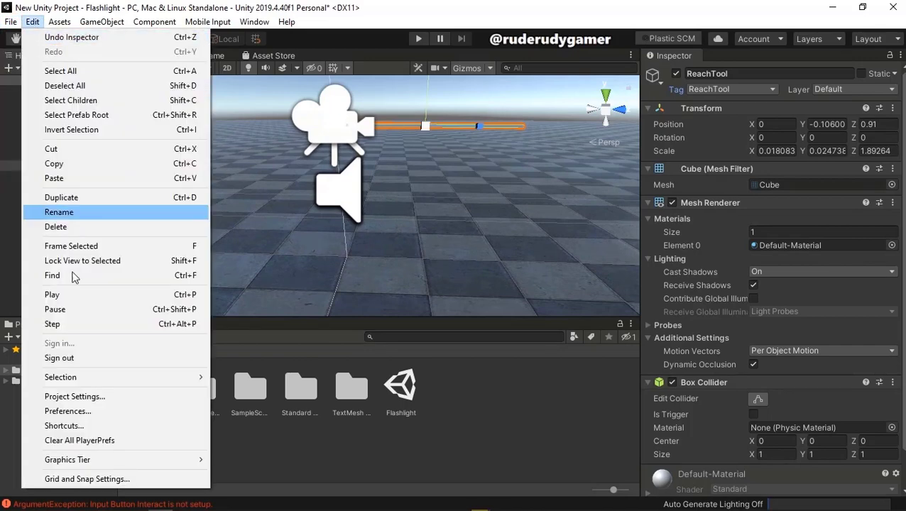
{"action": "left_click", "coordinate": [75, 396]}
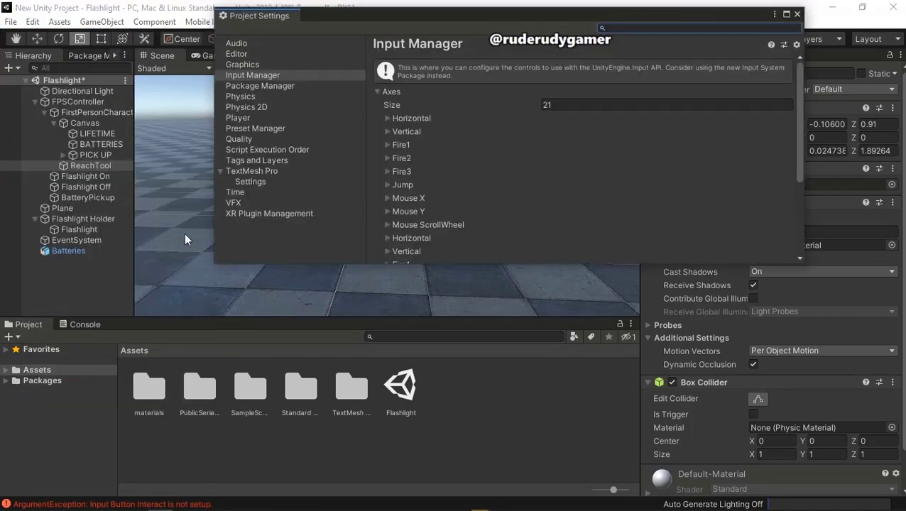
{"action": "left_click", "coordinate": [547, 105]}
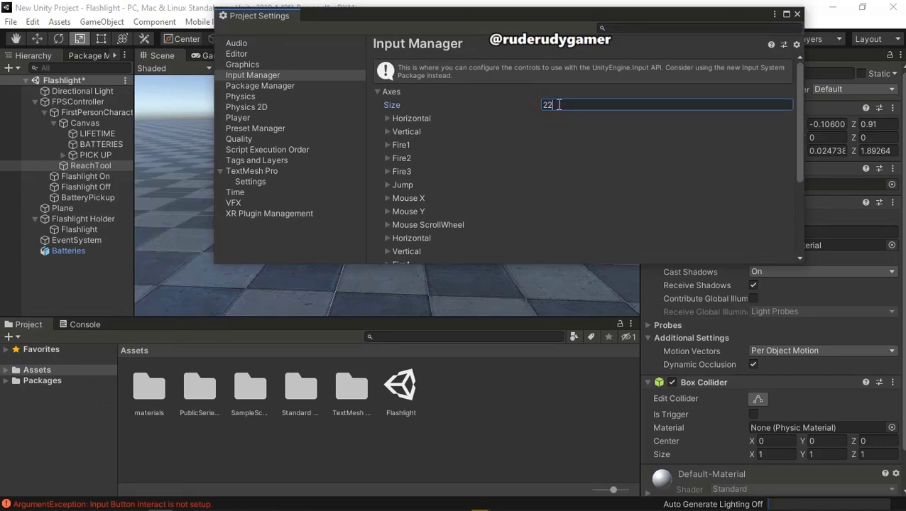
{"action": "type", "text": "22"}
{"action": "scroll", "coordinate": [529, 205], "scroll_direction": "down", "scroll_amount": 4}
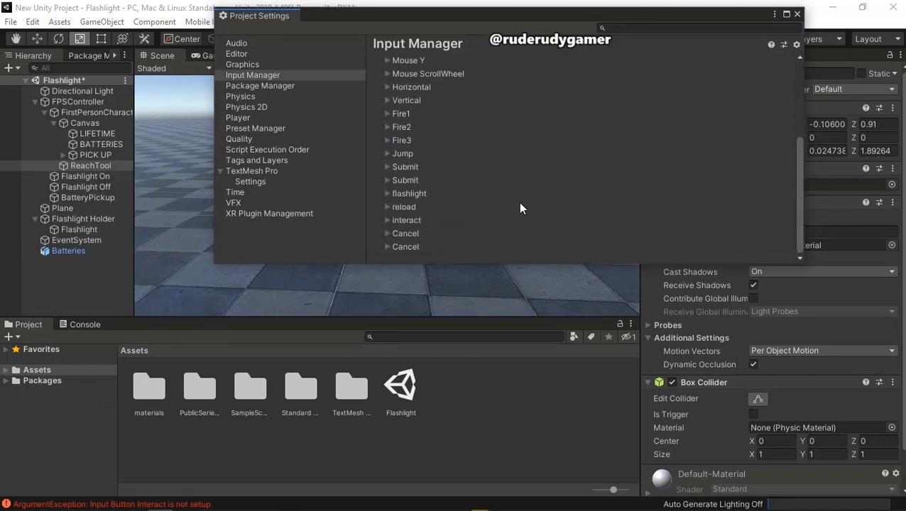
Step: Name the new axis ReachTool with positive button e, then close Project Settings
{"action": "left_click", "coordinate": [404, 233]}
{"action": "left_click", "coordinate": [571, 248]}
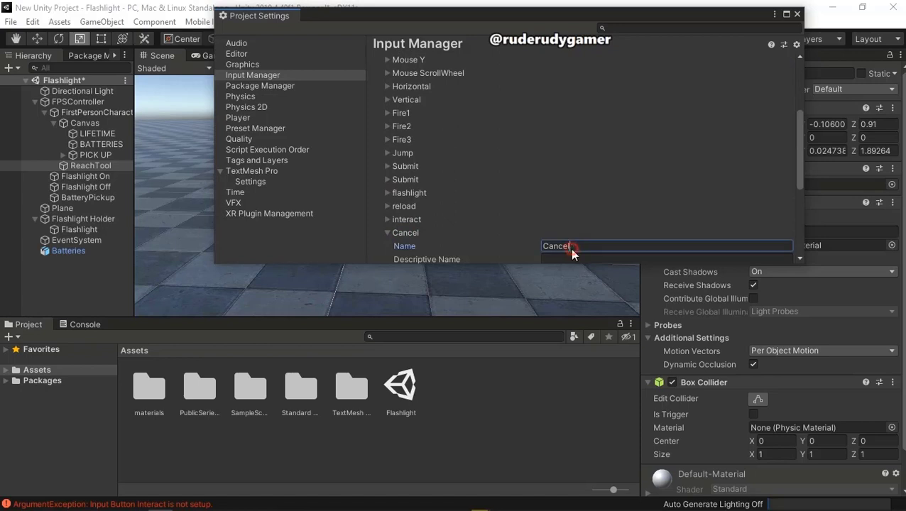
{"action": "right_click", "coordinate": [573, 246]}
{"action": "left_click", "coordinate": [603, 287]}
{"action": "scroll", "coordinate": [558, 186], "scroll_direction": "down", "scroll_amount": 3}
{"action": "left_click", "coordinate": [580, 222]}
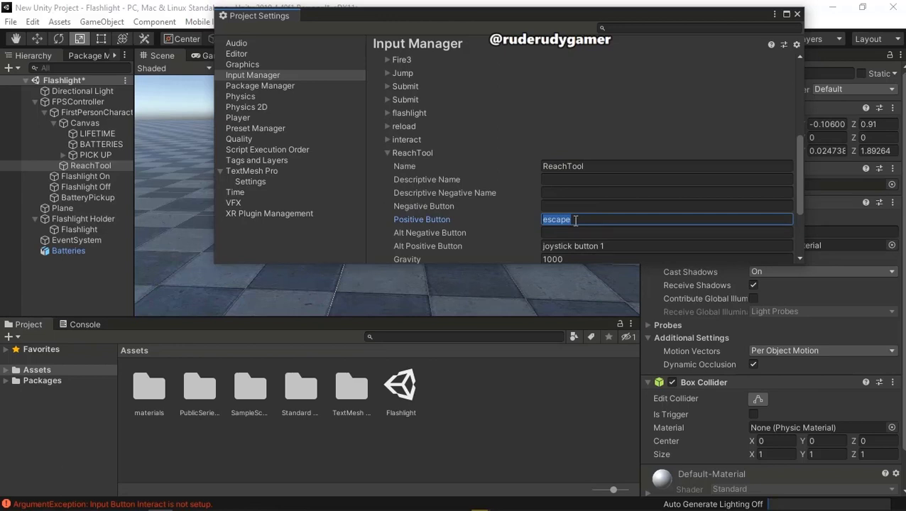
{"action": "type", "text": "e"}
{"action": "left_click", "coordinate": [797, 14]}
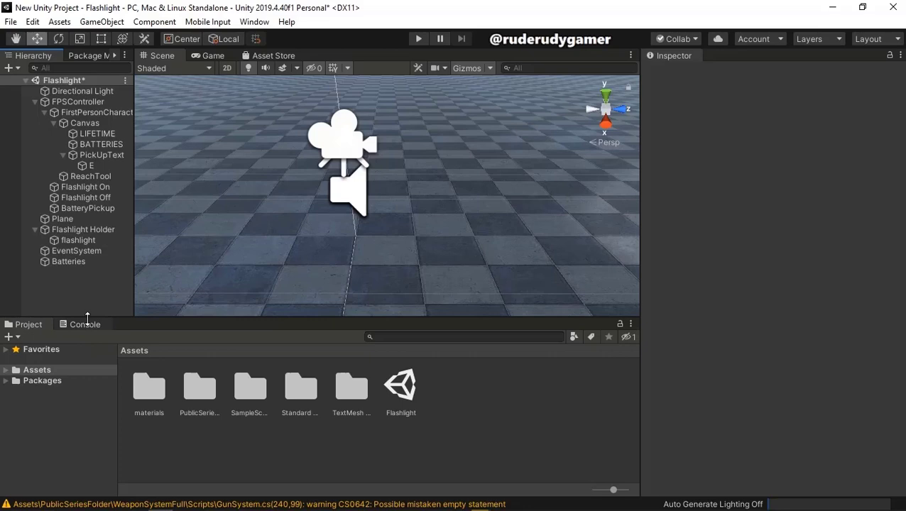
Step: Clear all Console messages and start Play mode
{"action": "left_click", "coordinate": [86, 325]}
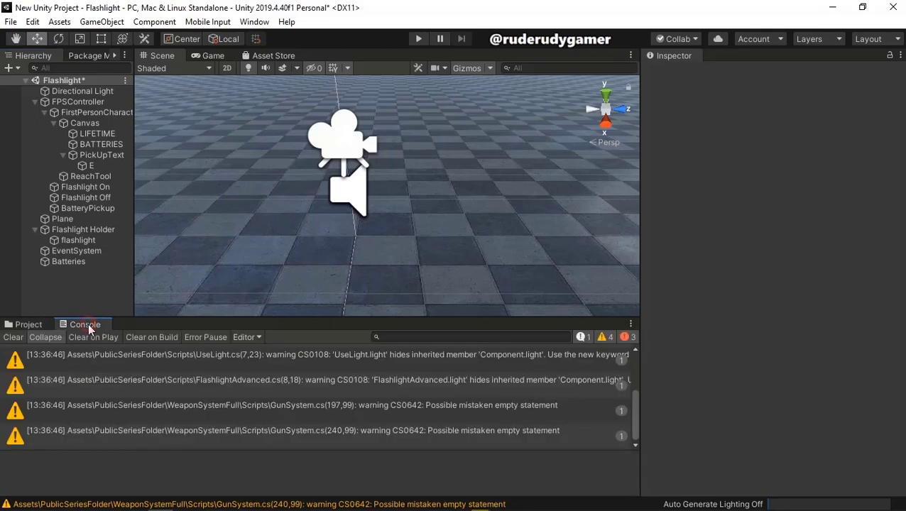
{"action": "left_click", "coordinate": [14, 338]}
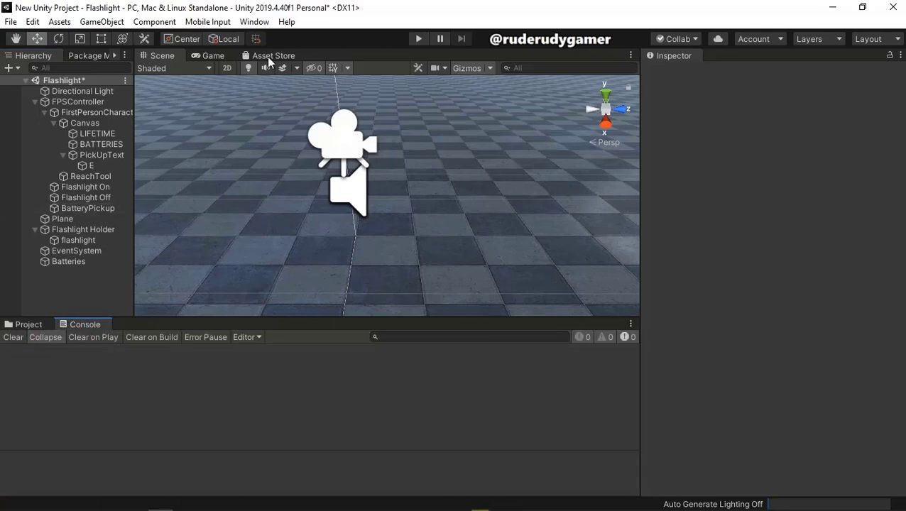
{"action": "left_click", "coordinate": [419, 39]}
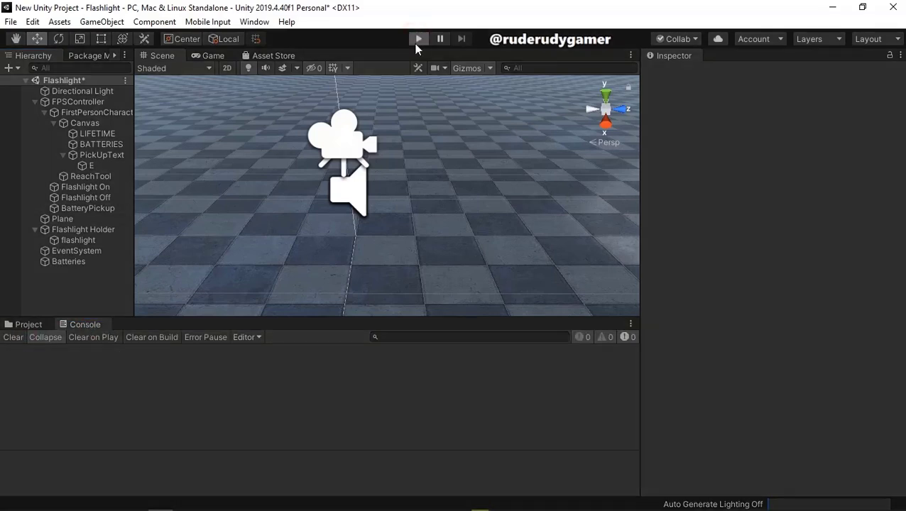
Step: Walk toward the floor batteries and switch the flashlight on with F
{"action": "key", "text": "w"}
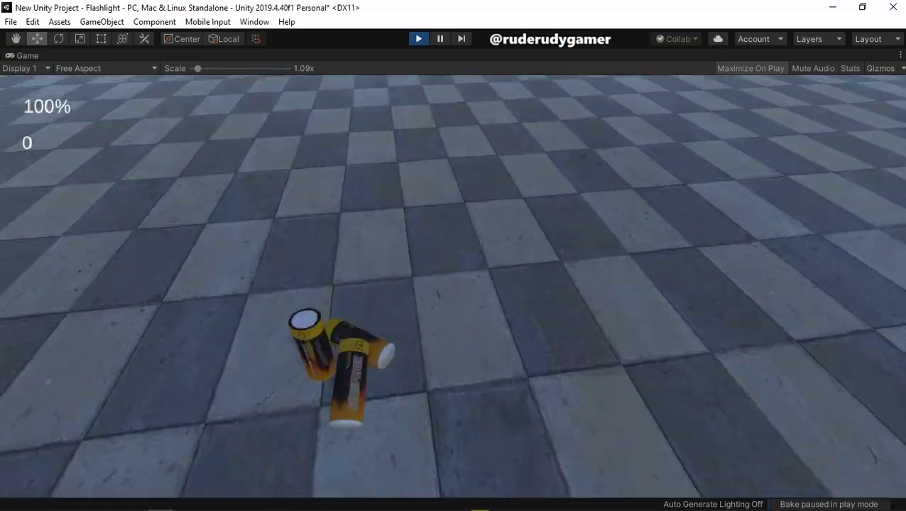
{"action": "key", "text": "s"}
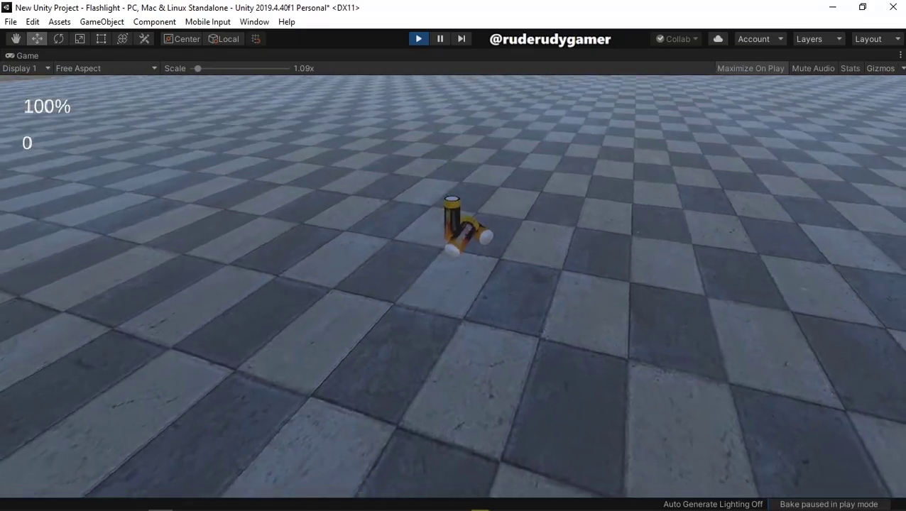
{"action": "key", "text": "f"}
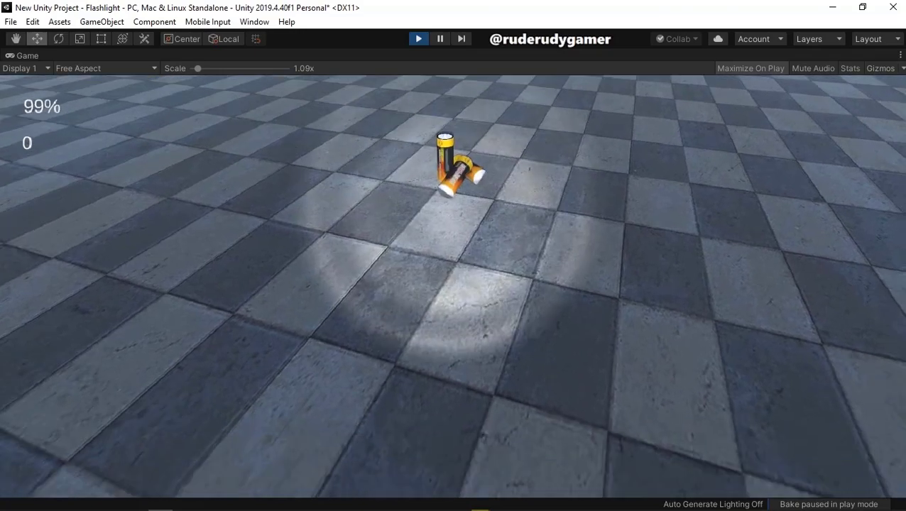
{"action": "key", "text": "w"}
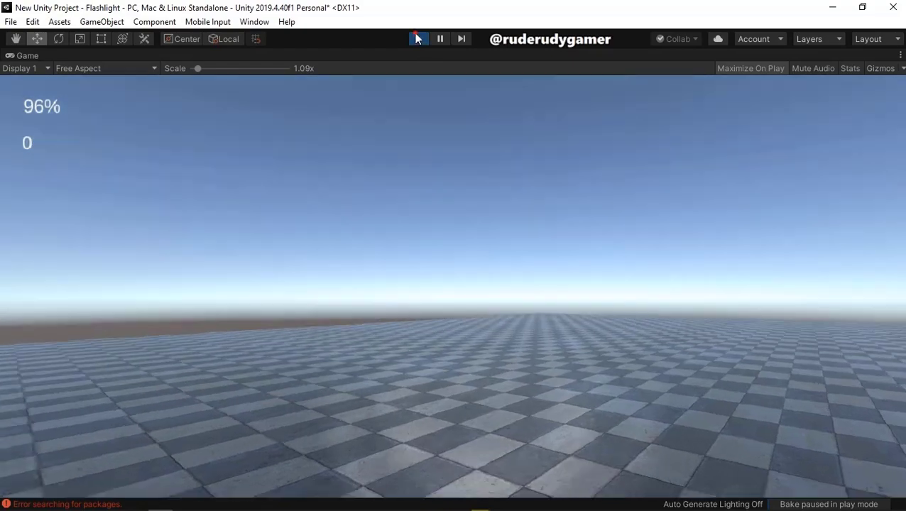
Step: Stop Play, frame Batteries, and duplicate it twice into Batteries (1) and Batteries (2)
{"action": "left_click", "coordinate": [417, 38]}
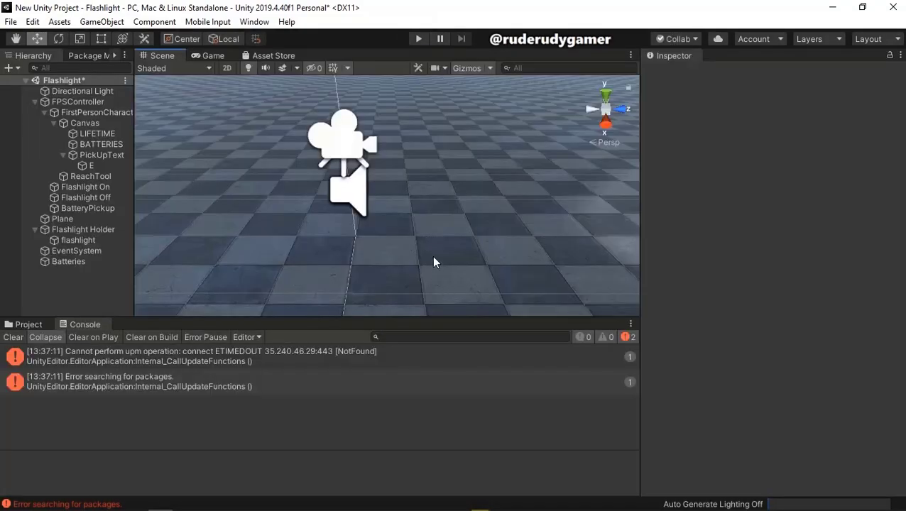
{"action": "middle_click_drag", "start_coordinate": [479, 209], "coordinate": [251, 206]}
{"action": "double_click", "coordinate": [63, 262]}
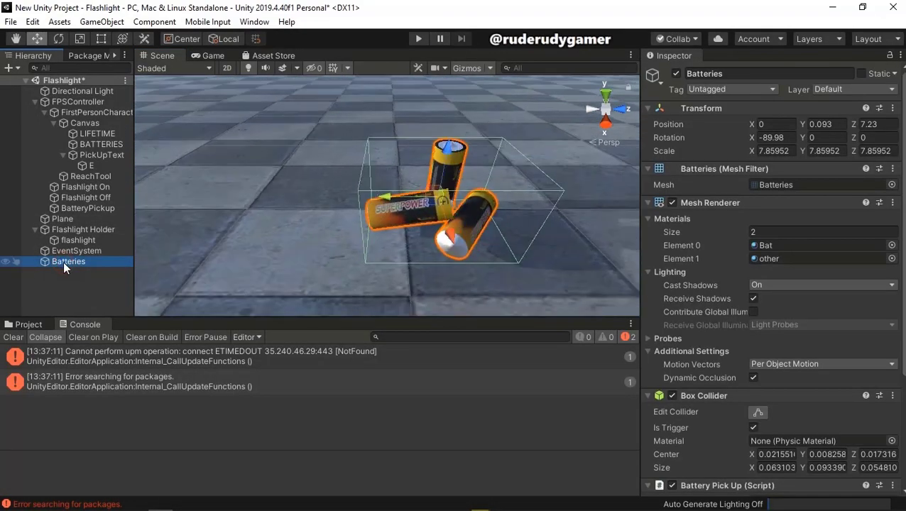
{"action": "scroll", "coordinate": [392, 191], "scroll_direction": "down", "scroll_amount": 6}
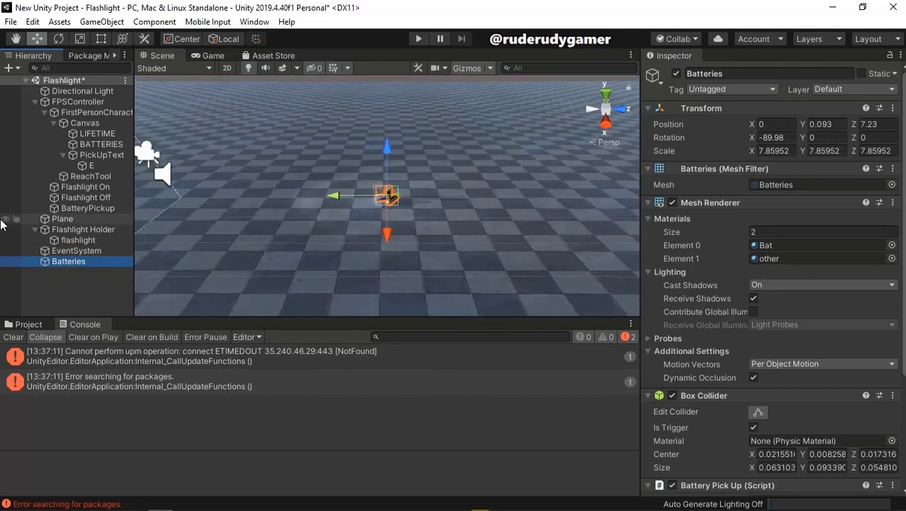
{"action": "right_click", "coordinate": [60, 262]}
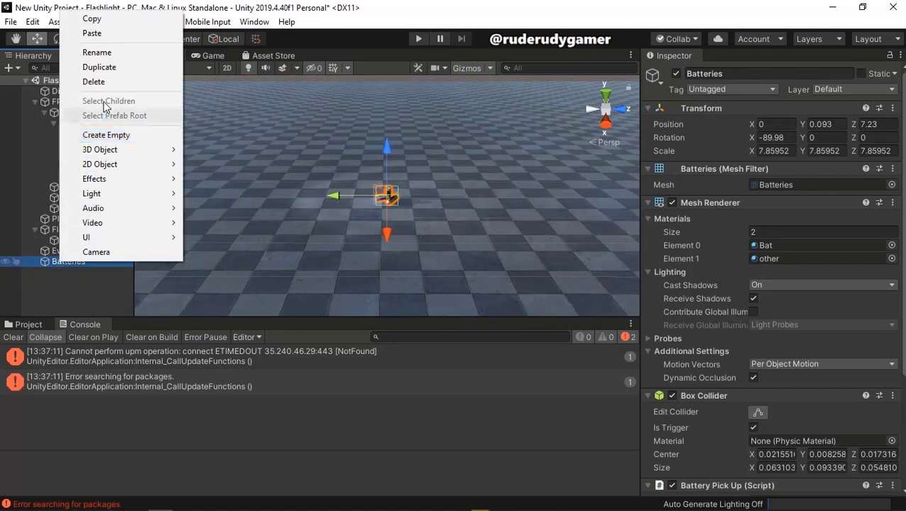
{"action": "left_click", "coordinate": [100, 67]}
{"action": "right_click", "coordinate": [61, 273]}
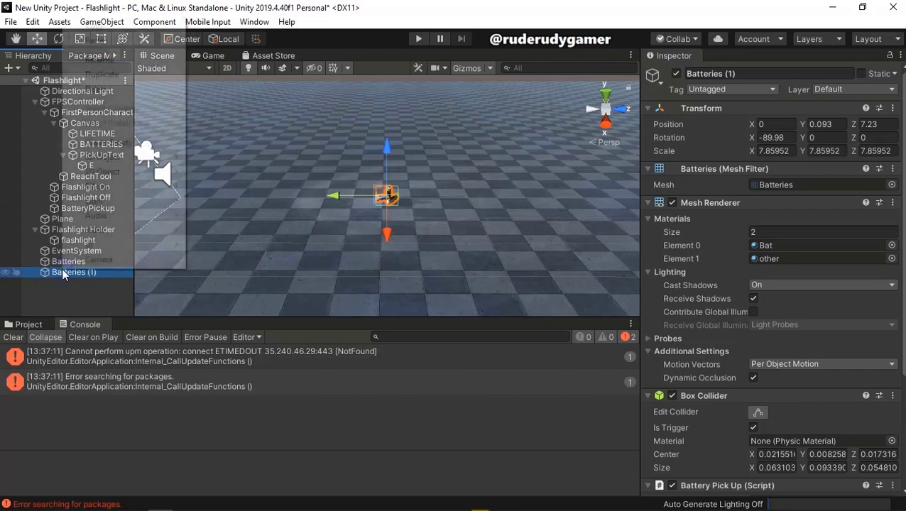
{"action": "left_click", "coordinate": [103, 75]}
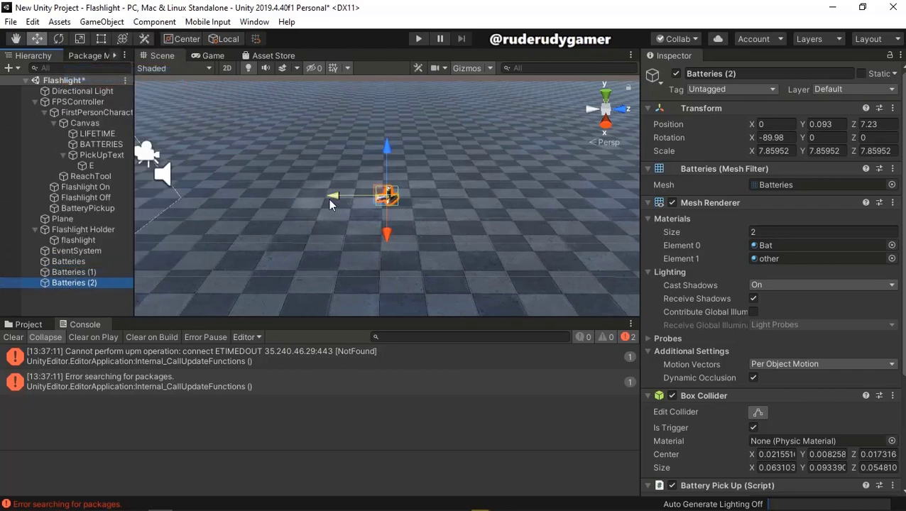
Step: Move Batteries (1) out along Z to 21.97 and start a new play test
{"action": "scroll", "coordinate": [484, 213], "scroll_direction": "down", "scroll_amount": 5}
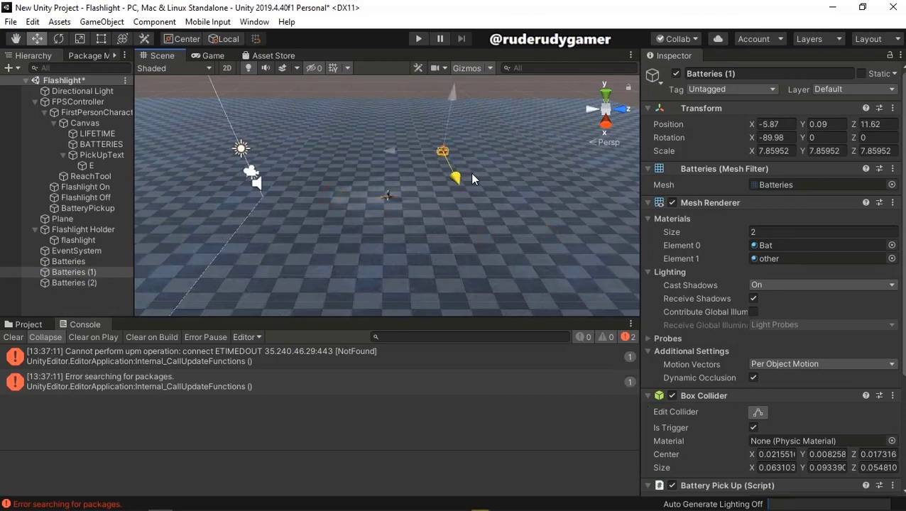
{"action": "left_click_drag", "start_coordinate": [452, 148], "coordinate": [522, 147]}
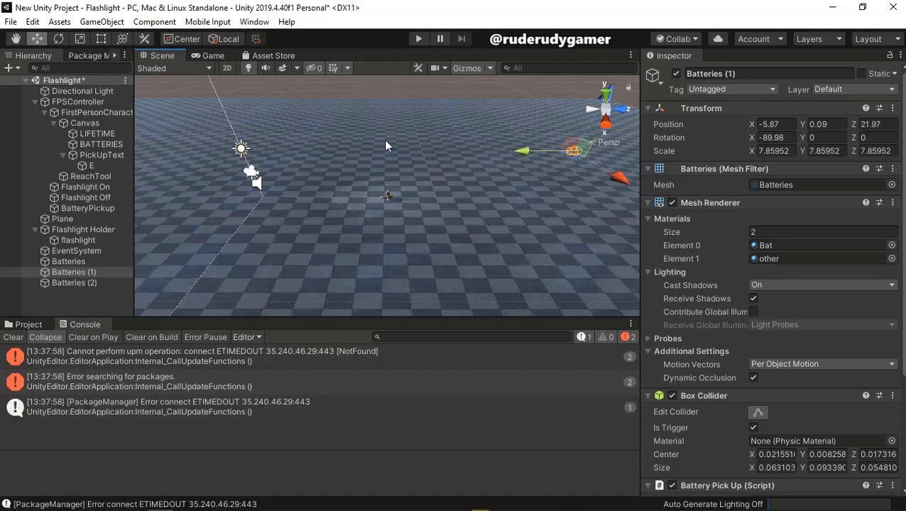
{"action": "left_click", "coordinate": [420, 39]}
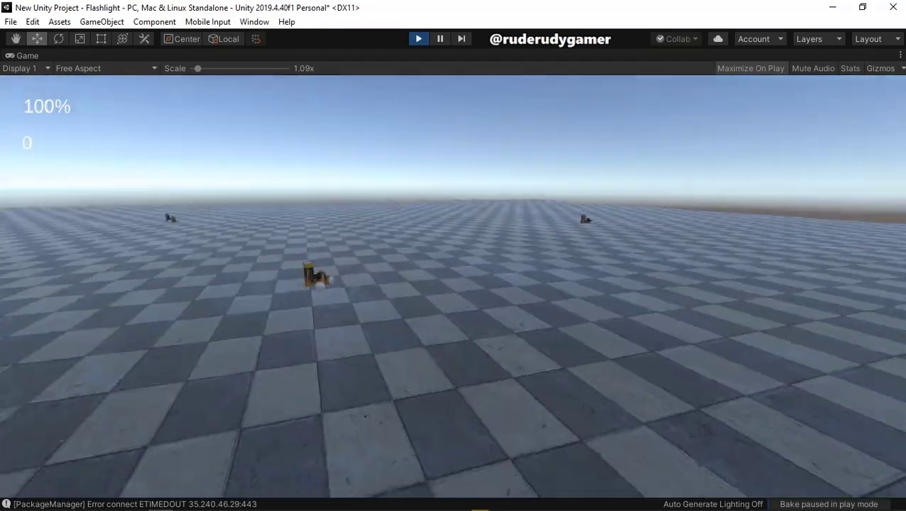
Step: Collect two batteries with the flashlight on, recharge twice with R, then stop Play
{"action": "key", "text": "w"}
{"action": "key", "text": "w"}
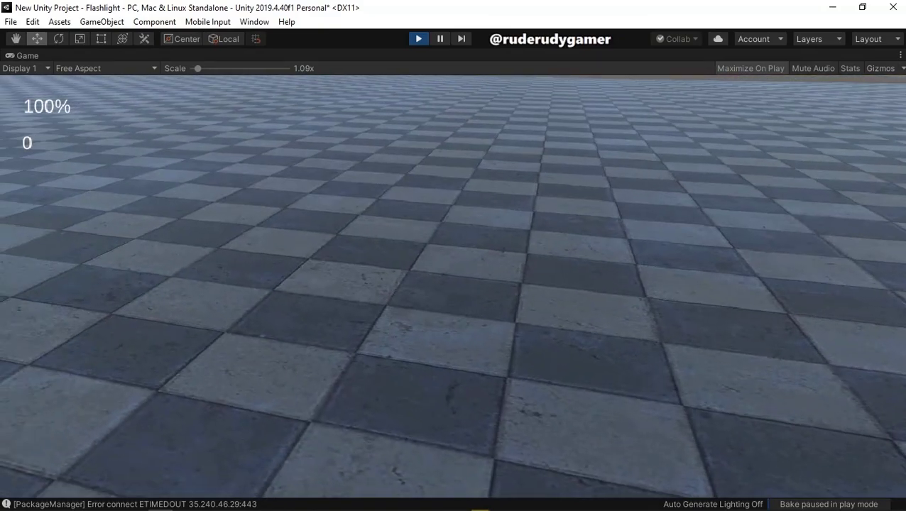
{"action": "key", "text": "f"}
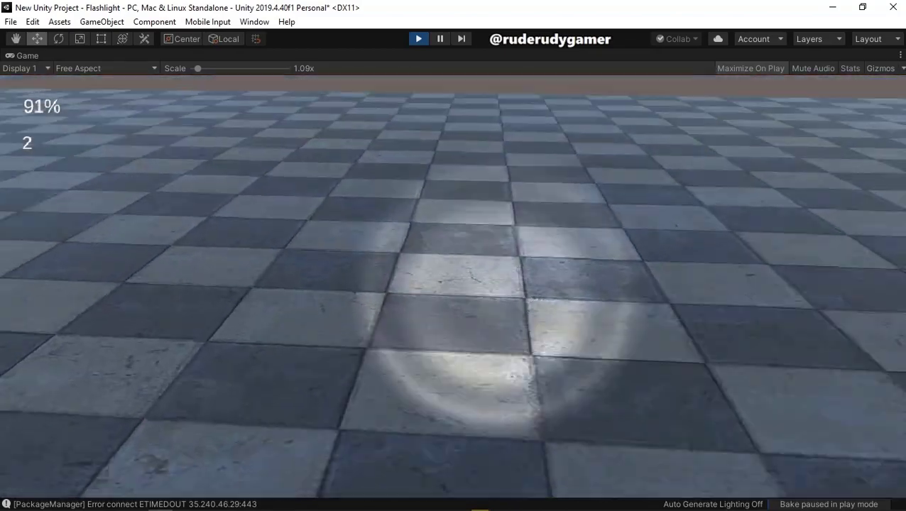
{"action": "key", "text": "r"}
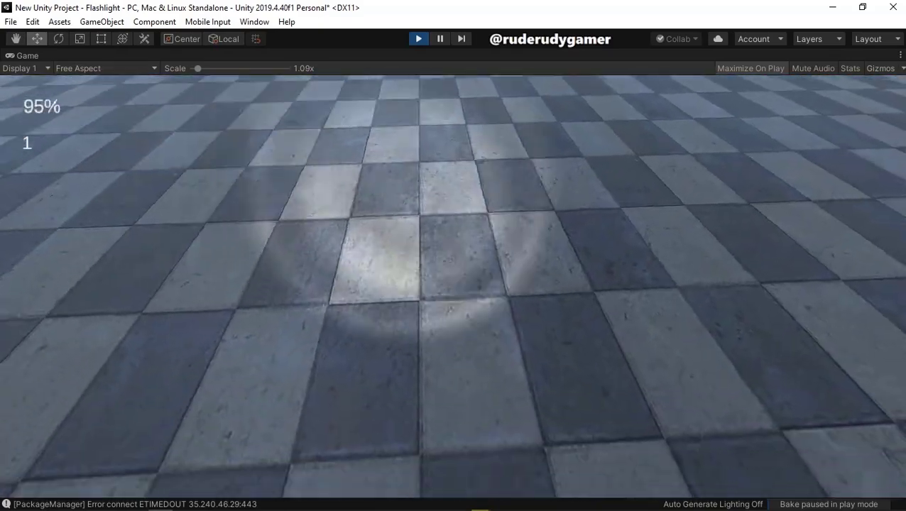
{"action": "key", "text": "r"}
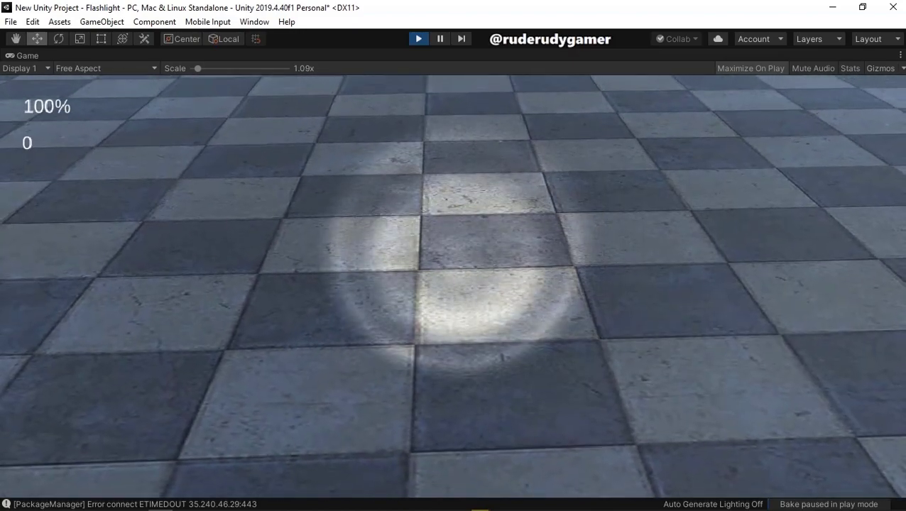
{"action": "key", "text": "Escape"}
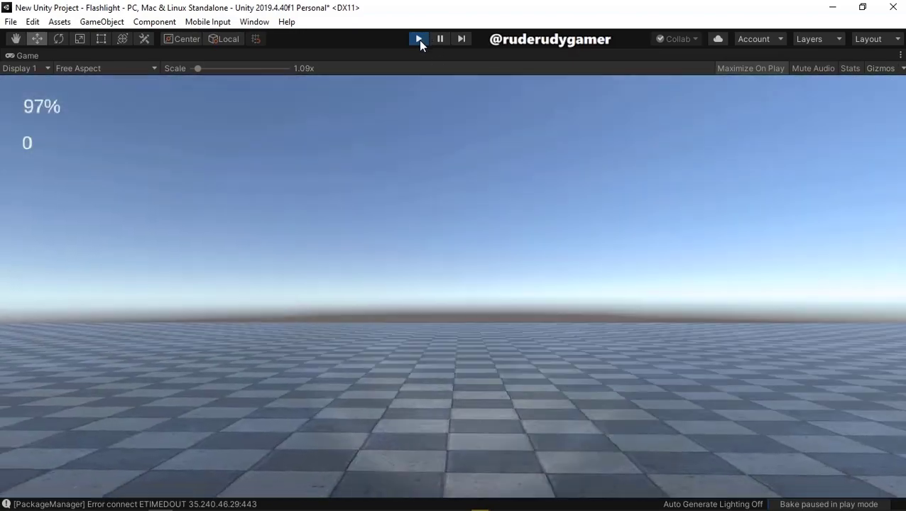
{"action": "left_click", "coordinate": [418, 39]}
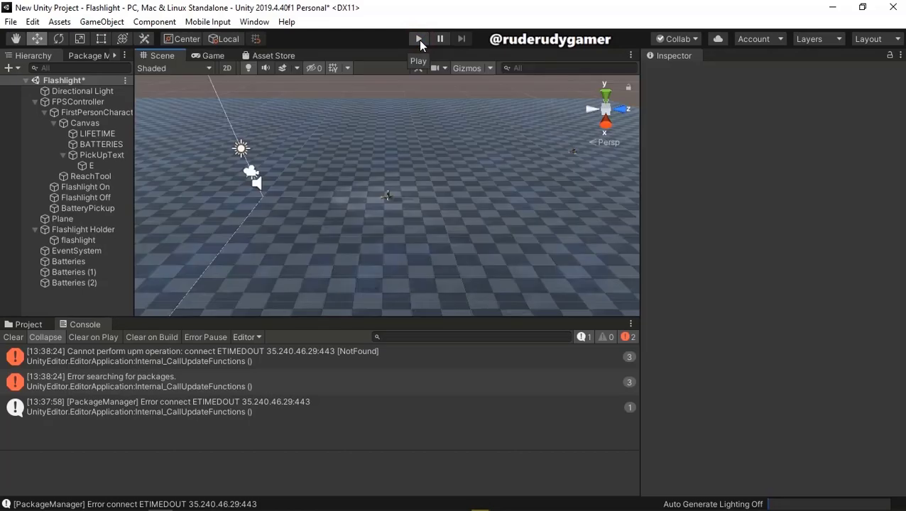
Step: Zoom and orbit the Scene view to get a close look at the three batteries
{"action": "scroll", "coordinate": [386, 213], "scroll_direction": "up", "scroll_amount": 10}
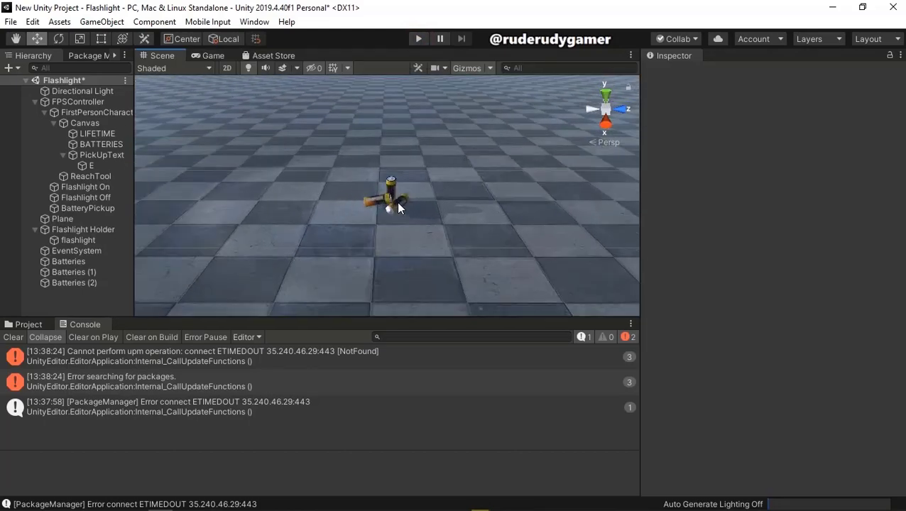
{"action": "scroll", "coordinate": [397, 201], "scroll_direction": "up", "scroll_amount": 5}
{"action": "scroll", "coordinate": [397, 201], "scroll_direction": "down", "scroll_amount": 5}
{"action": "scroll", "coordinate": [397, 199], "scroll_direction": "up", "scroll_amount": 6}
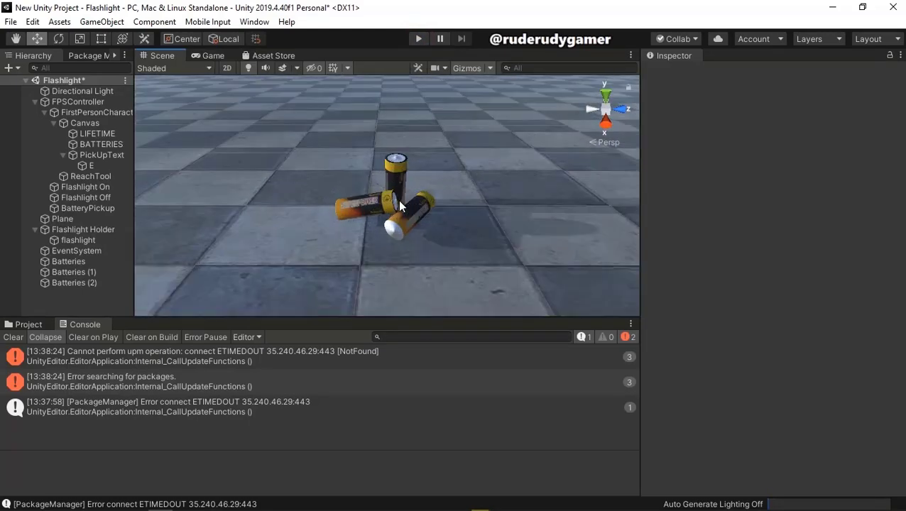
{"action": "left_click_drag", "start_coordinate": [530, 178], "coordinate": [173, 109], "text": "alt"}
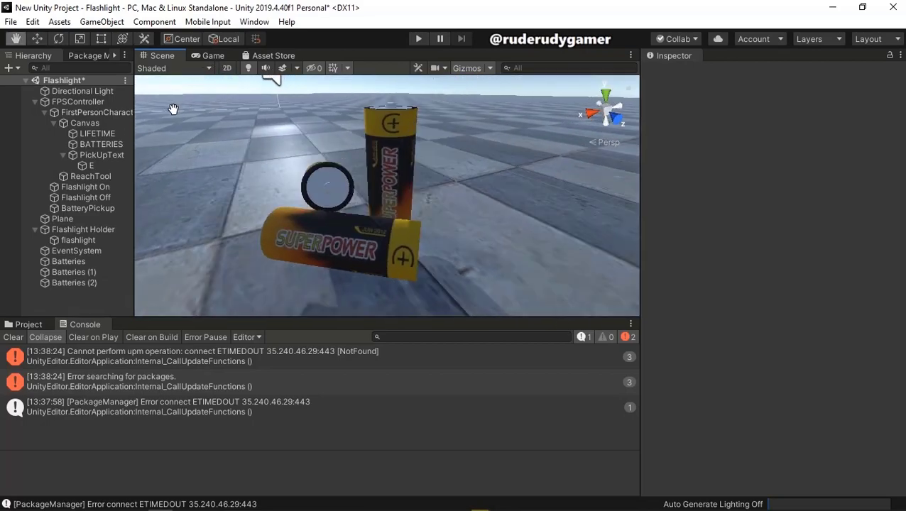
{"action": "left_click_drag", "start_coordinate": [506, 248], "coordinate": [482, 171], "text": "alt"}
{"action": "scroll", "coordinate": [482, 171], "scroll_direction": "down", "scroll_amount": 2}
{"action": "middle_click_drag", "start_coordinate": [449, 291], "coordinate": [470, 246]}
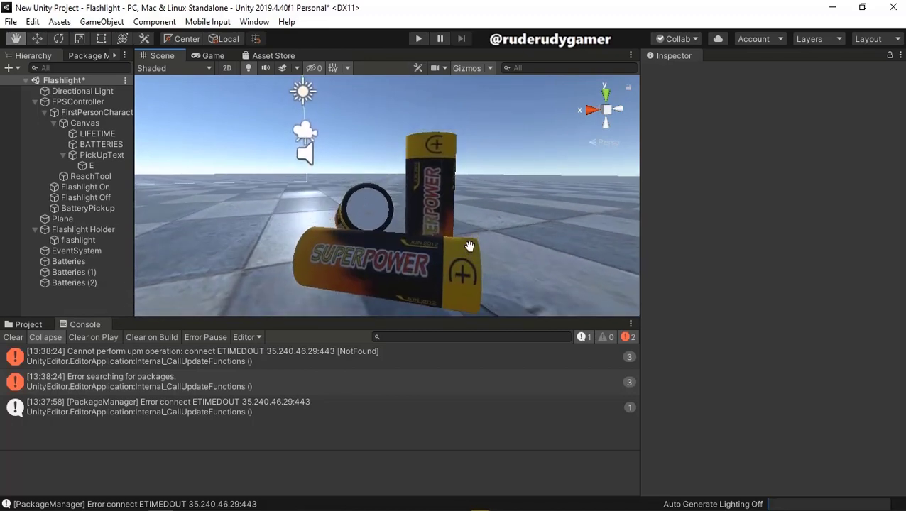
Step: Pan onto the batteries and enlarge the Scene view by widening it and shortening the Console
{"action": "middle_click_drag", "start_coordinate": [561, 189], "coordinate": [597, 201]}
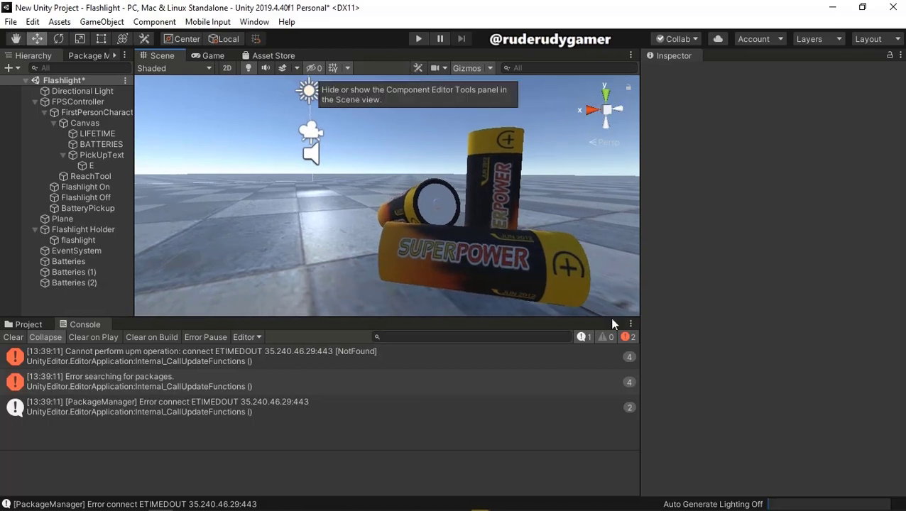
{"action": "left_click_drag", "start_coordinate": [641, 274], "coordinate": [725, 284]}
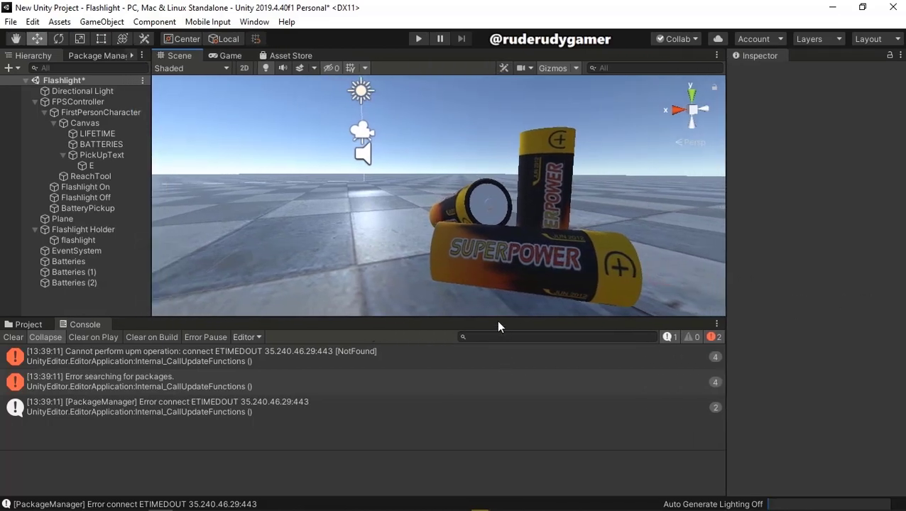
{"action": "left_click_drag", "start_coordinate": [496, 315], "coordinate": [468, 401]}
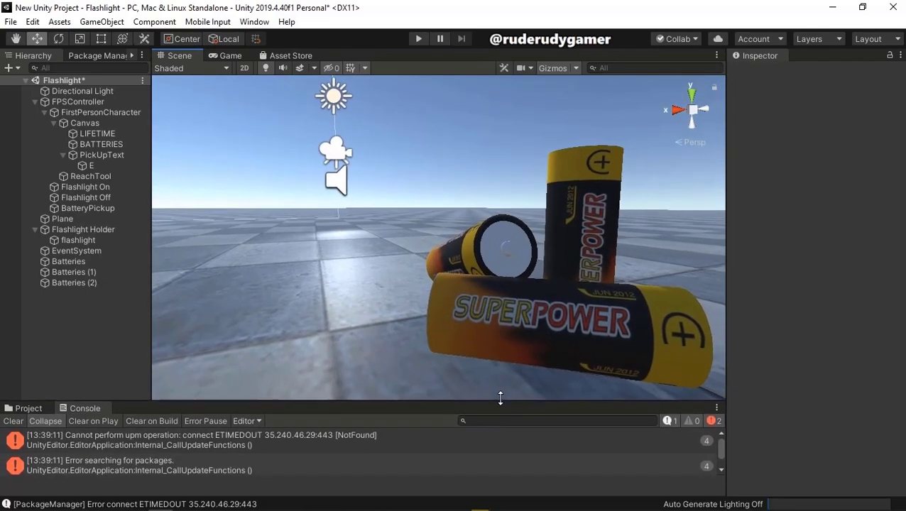